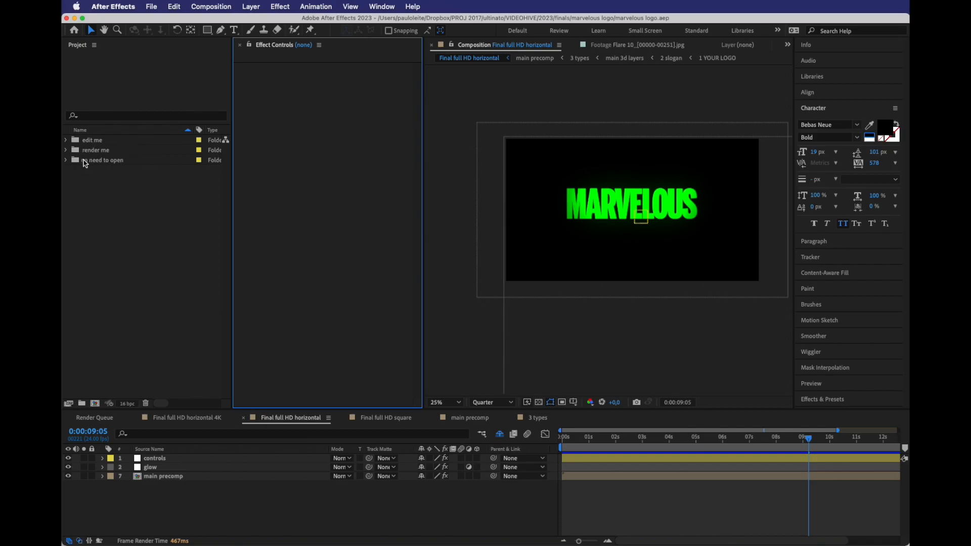
# Examine the contents of the edit me and render me folders in the project
pyautogui.click(88, 142)
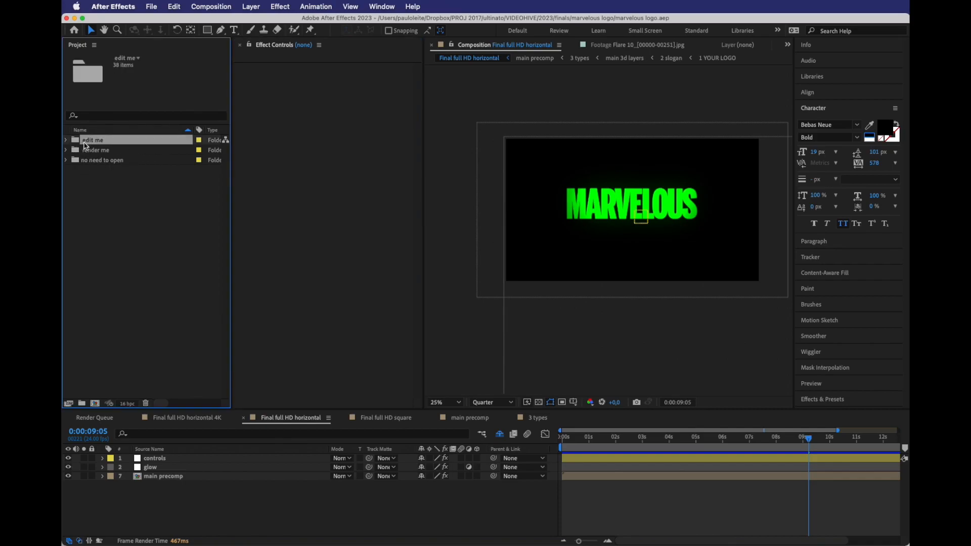
pyautogui.click(81, 151)
pyautogui.click(66, 150)
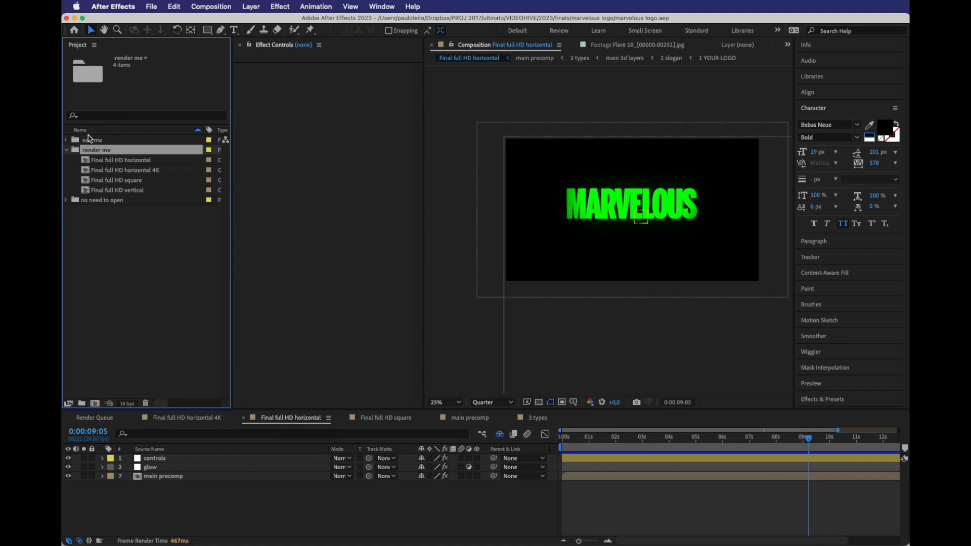
pyautogui.click(67, 150)
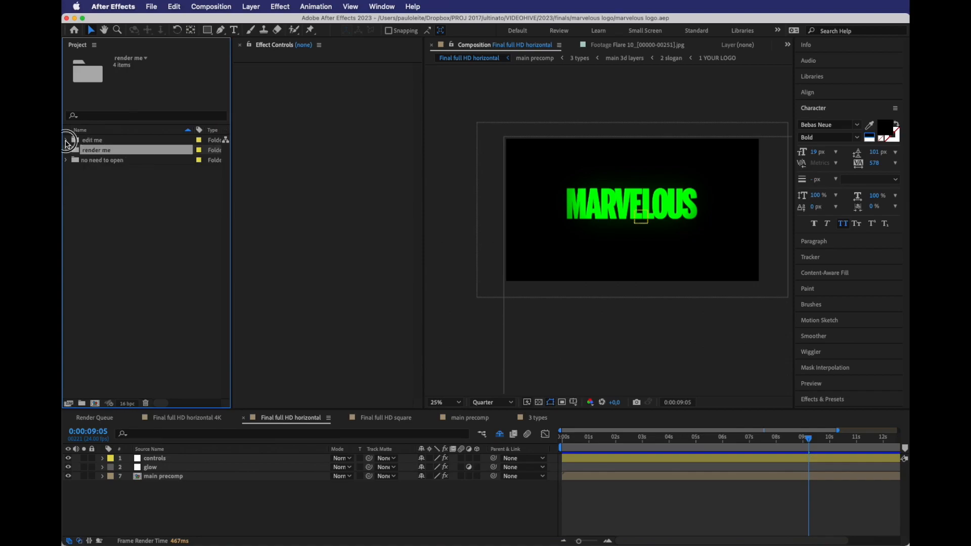
pyautogui.click(67, 140)
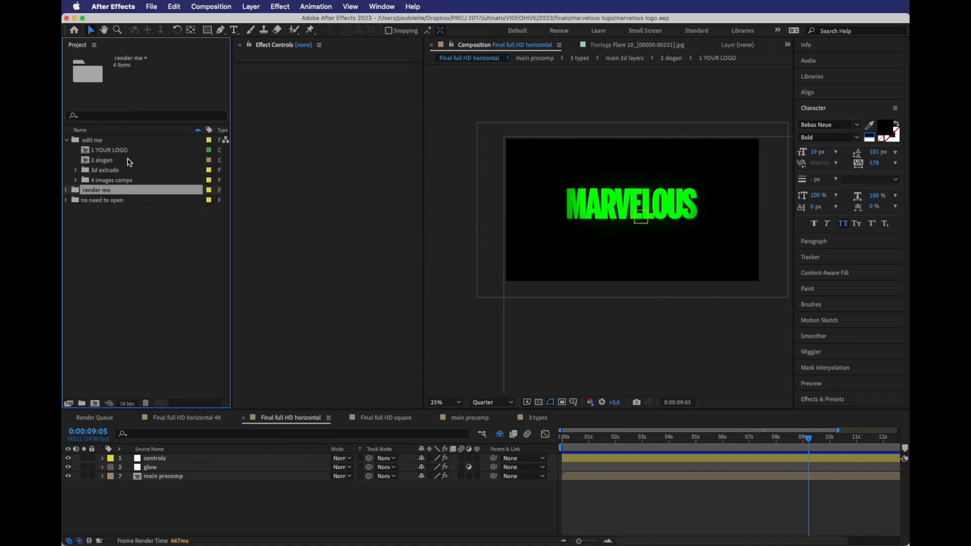
pyautogui.click(66, 191)
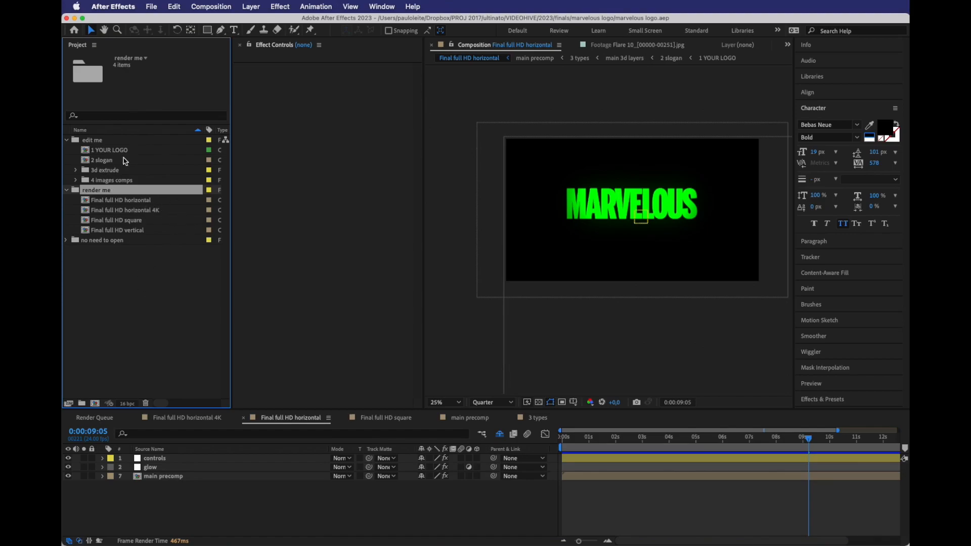
pyautogui.click(66, 190)
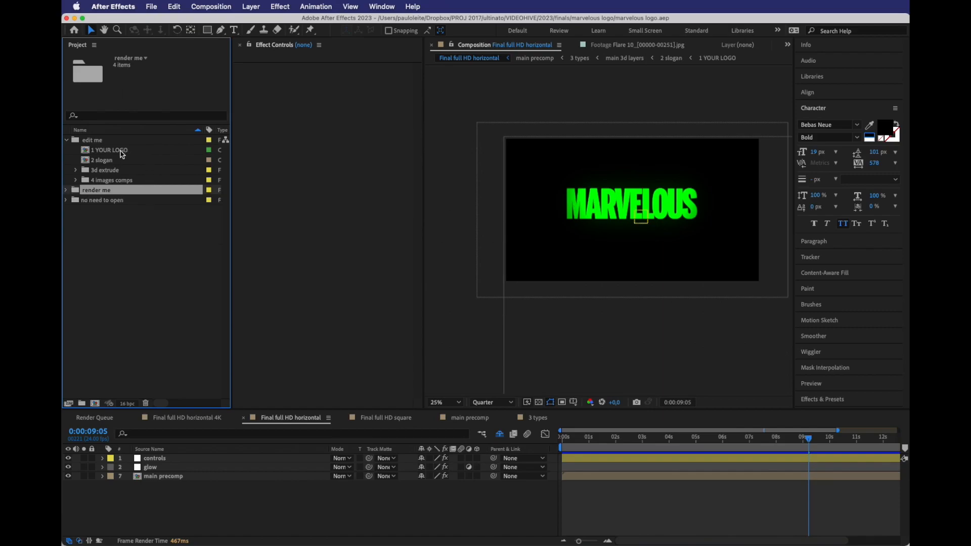
# Open the 1 YOUR LOGO composition and select its text layer
pyautogui.click(122, 152)
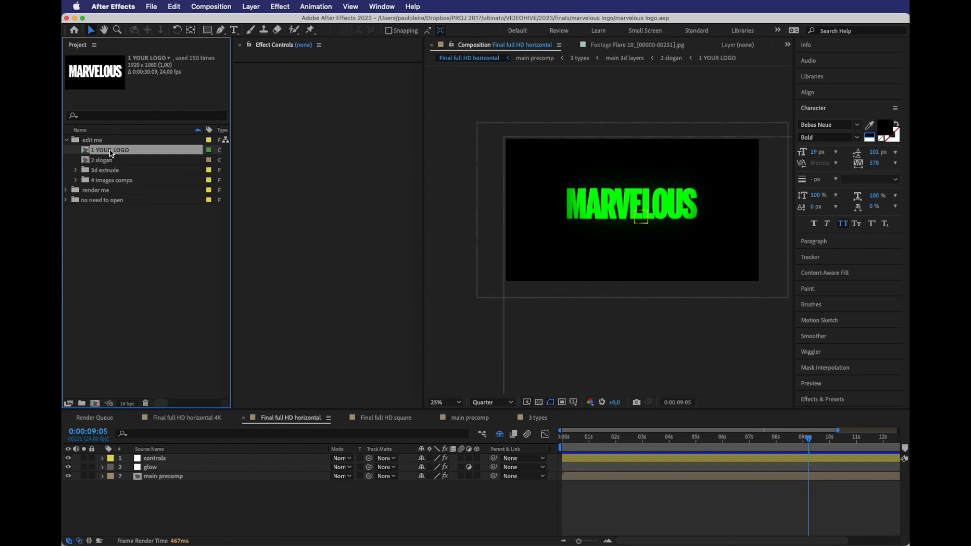
pyautogui.doubleClick(116, 151)
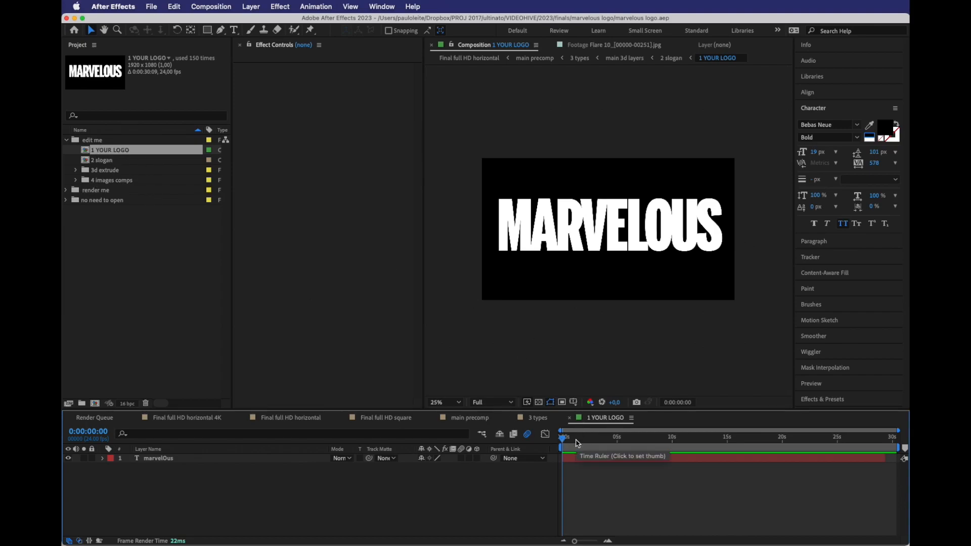
pyautogui.click(152, 458)
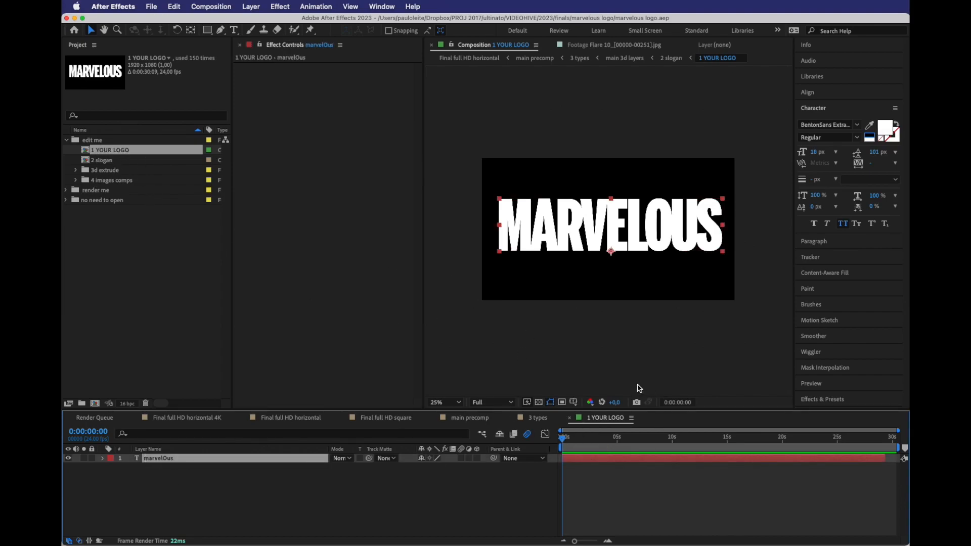
pyautogui.moveTo(568, 447)
pyautogui.mouseDown()
pyautogui.moveTo(643, 439)
pyautogui.moveTo(556, 439)
pyautogui.mouseUp()
# Replace the logo text in the 1 YOUR LOGO composition with "heroes"
pyautogui.doubleClick(163, 460)
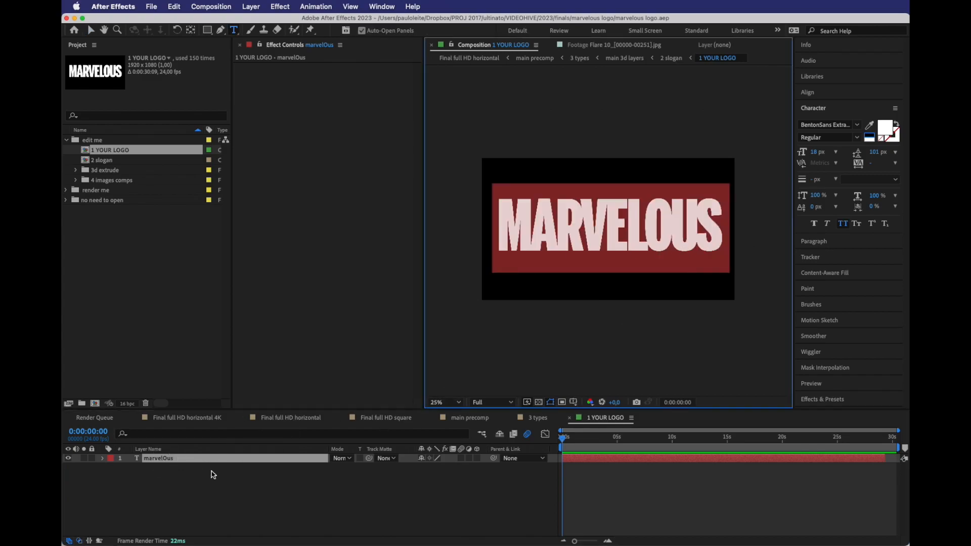
pyautogui.moveTo(590, 235); pyautogui.dragTo(723, 226)
pyautogui.write('heroes')
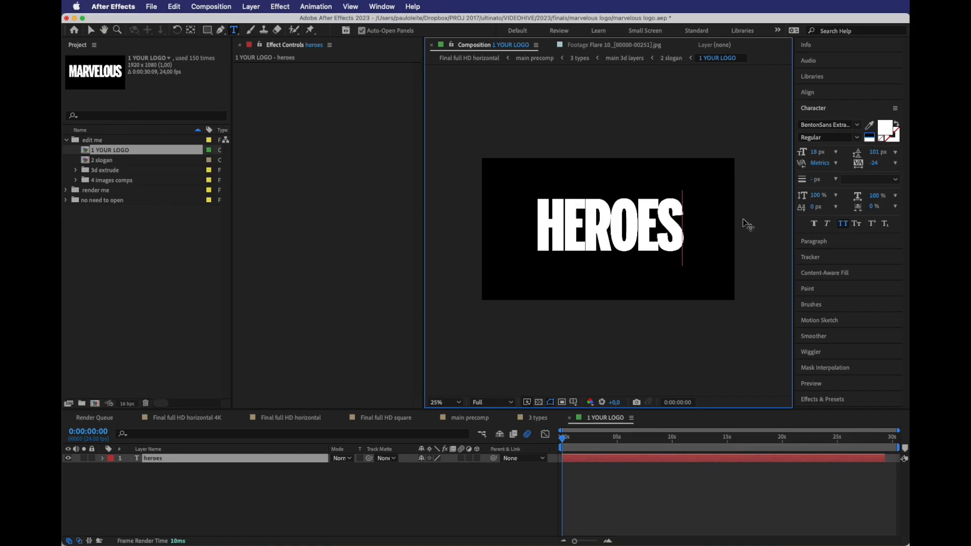
pyautogui.click(167, 458)
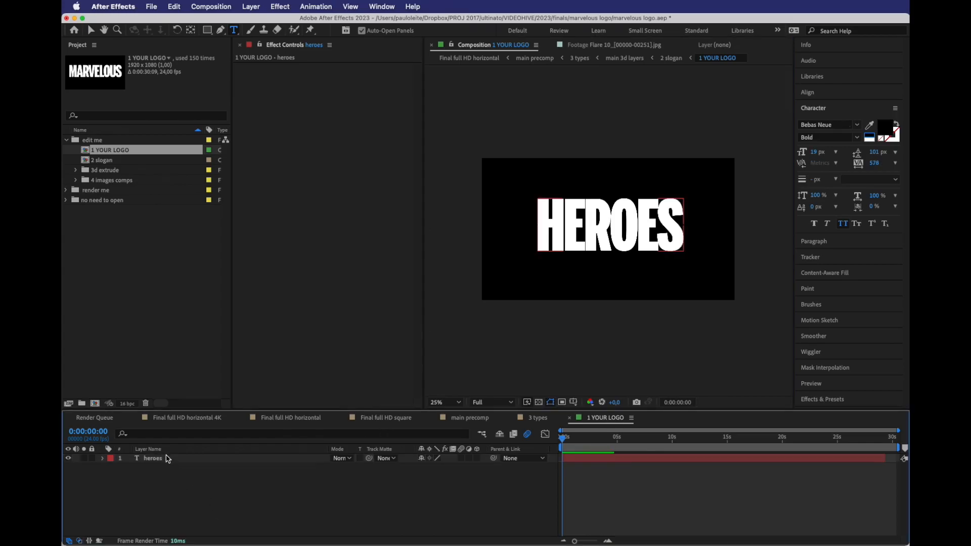
# Import Envato Logo Flat.ai as footage with merged layers and place it above the heroes text layer
pyautogui.click(164, 545)
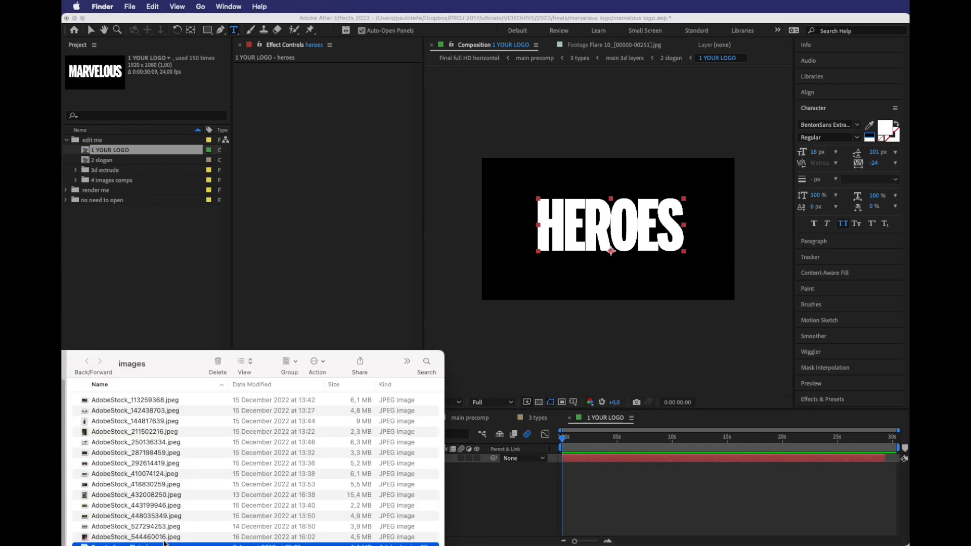
pyautogui.moveTo(172, 368); pyautogui.dragTo(215, 342)
pyautogui.moveTo(168, 521); pyautogui.dragTo(204, 318)
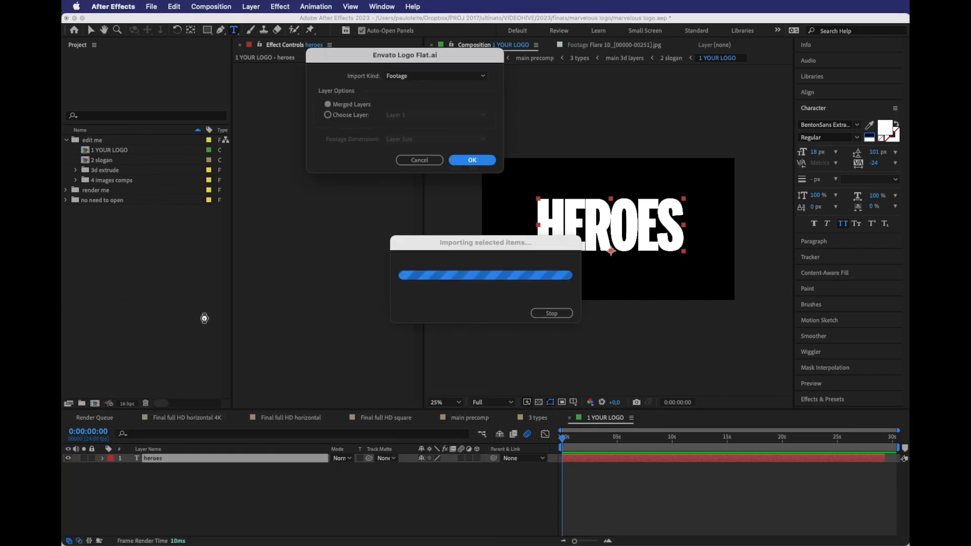
pyautogui.click(472, 160)
pyautogui.moveTo(101, 200); pyautogui.dragTo(188, 466)
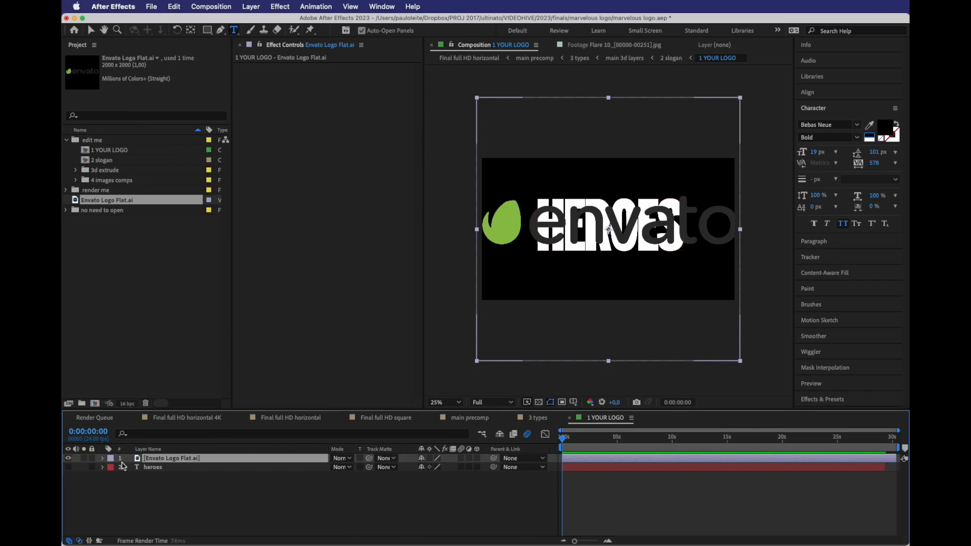
# Scale the Envato logo down slightly to fit the frame width, and hide it to show the heroes text instead
pyautogui.press('v')
pyautogui.moveTo(740, 99); pyautogui.dragTo(731, 105)
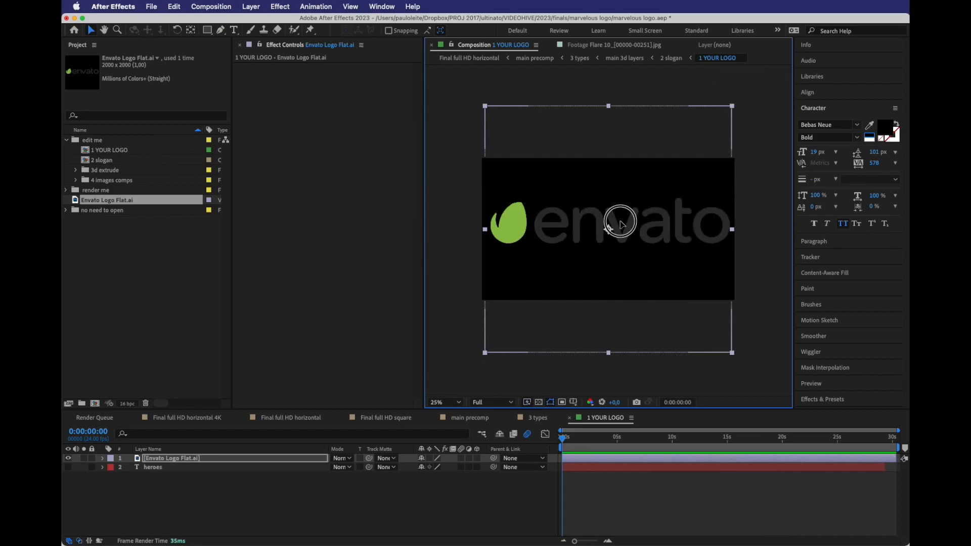
pyautogui.click(68, 458)
pyautogui.click(68, 467)
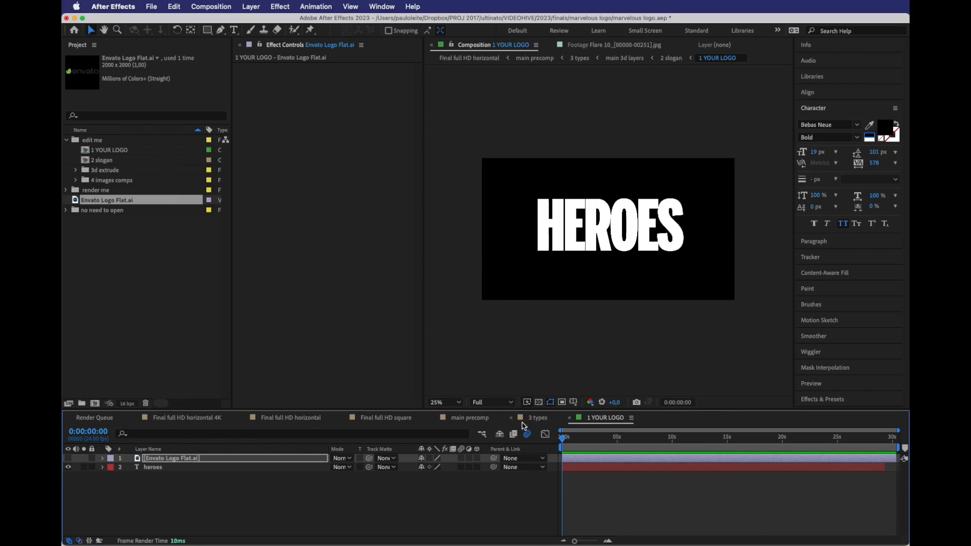
# Turn on the transparency grid and compare the Envato logo and heroes layers against it by alternating their visibility
pyautogui.click(538, 403)
pyautogui.click(538, 403)
pyautogui.click(539, 403)
pyautogui.click(539, 403)
pyautogui.click(539, 403)
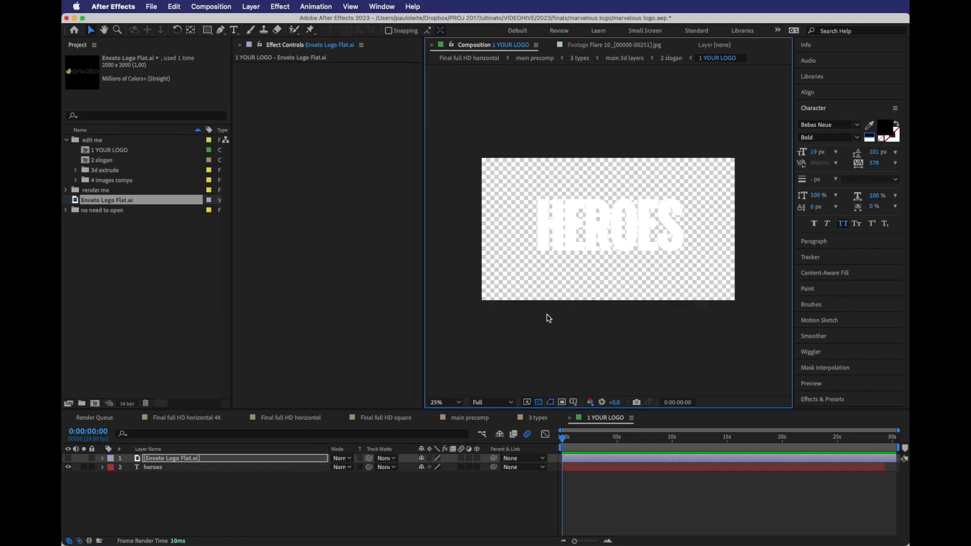
pyautogui.click(68, 458)
pyautogui.click(69, 467)
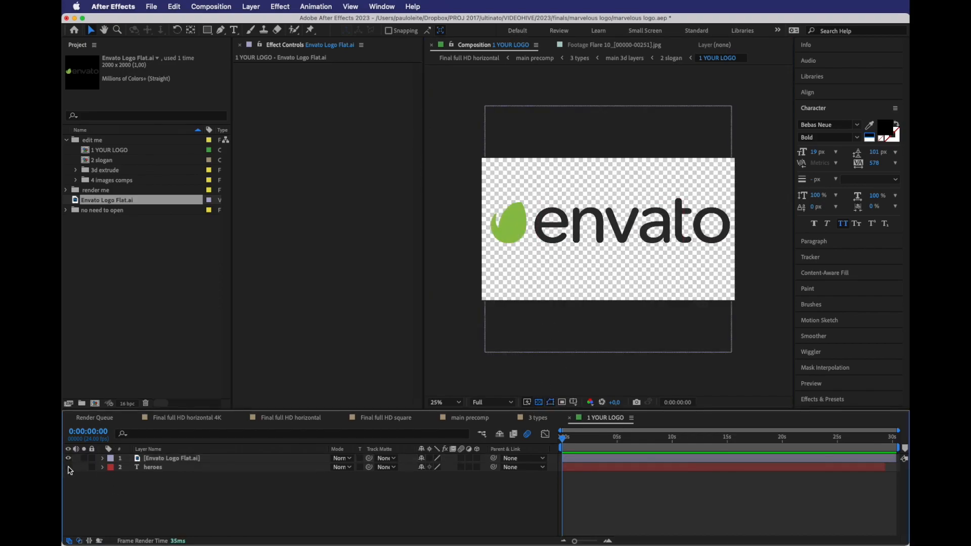
pyautogui.click(69, 467)
pyautogui.click(69, 459)
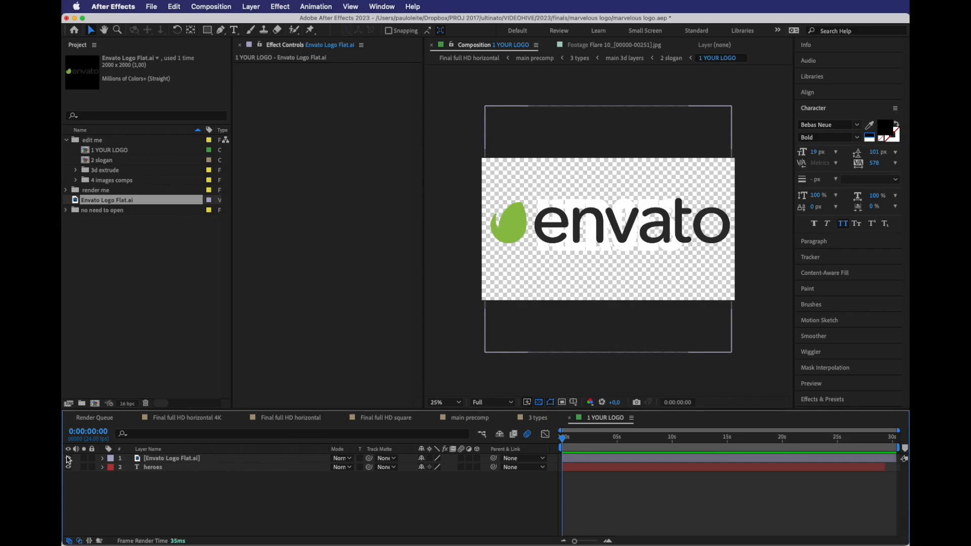
# Delete the Envato Logo Flat.ai footage from the project and turn off the transparency grid
pyautogui.click(167, 459)
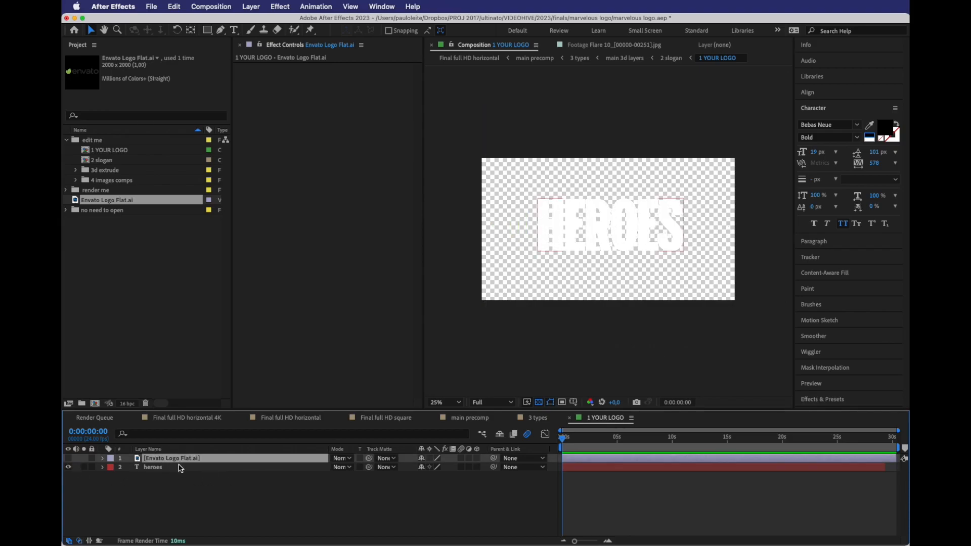
pyautogui.click(117, 205)
pyautogui.press('Delete')
pyautogui.click(586, 299)
pyautogui.click(153, 459)
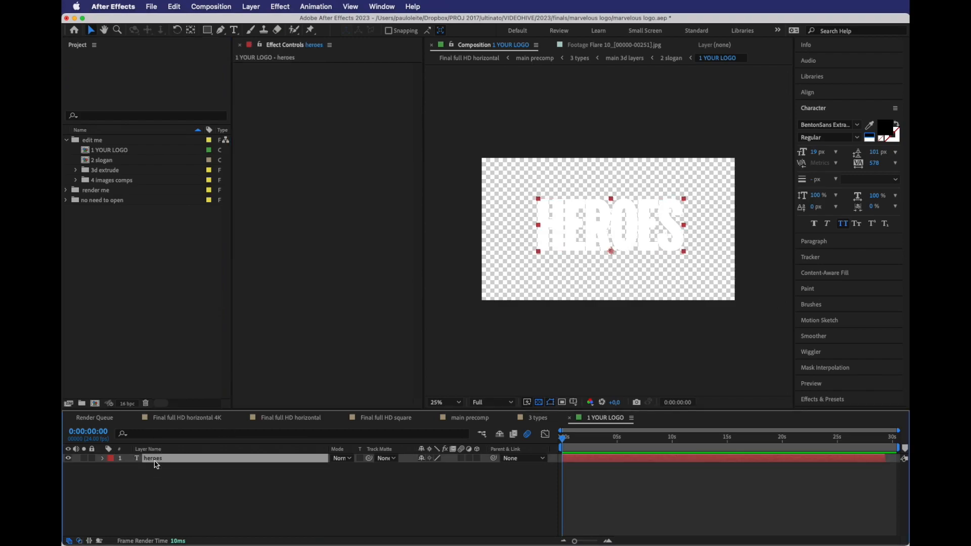
pyautogui.click(538, 402)
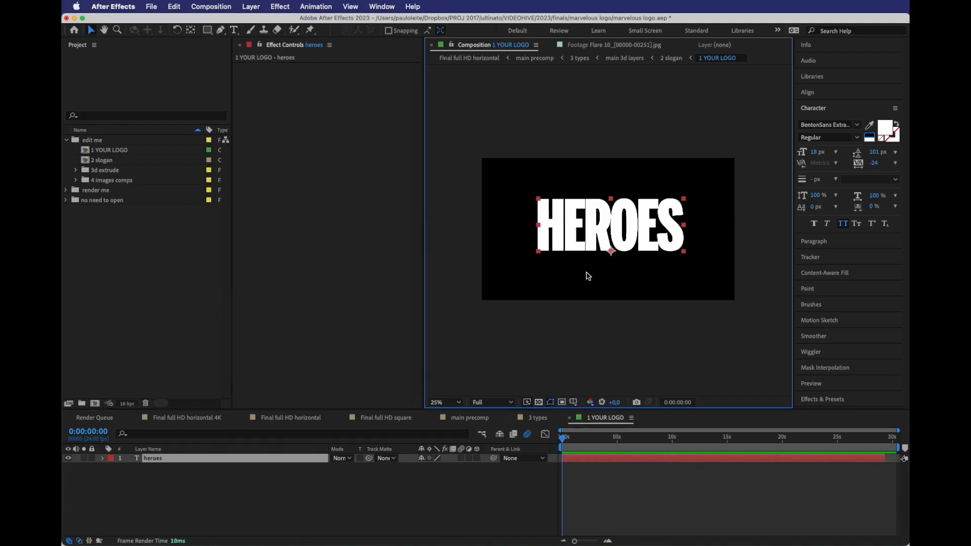
# Replace the heroes text with "super" and enlarge it proportionally to nearly fill the frame width
pyautogui.doubleClick(607, 243)
pyautogui.write('super')
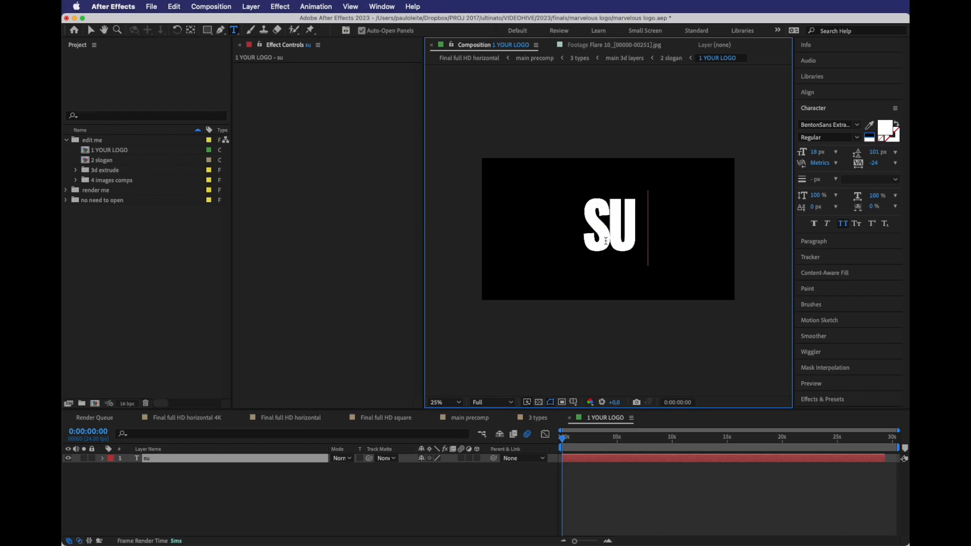
pyautogui.click(91, 31)
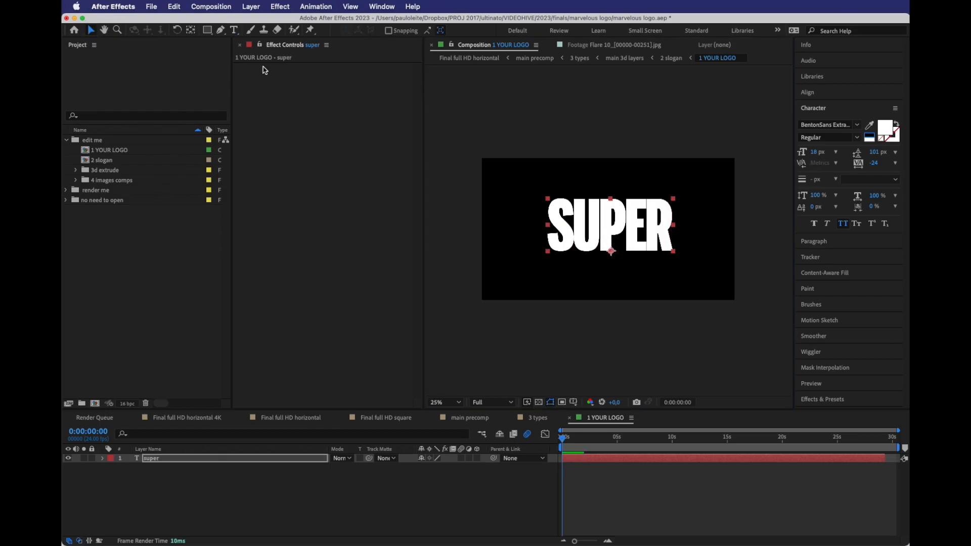
pyautogui.moveTo(672, 199); pyautogui.dragTo(718, 180)
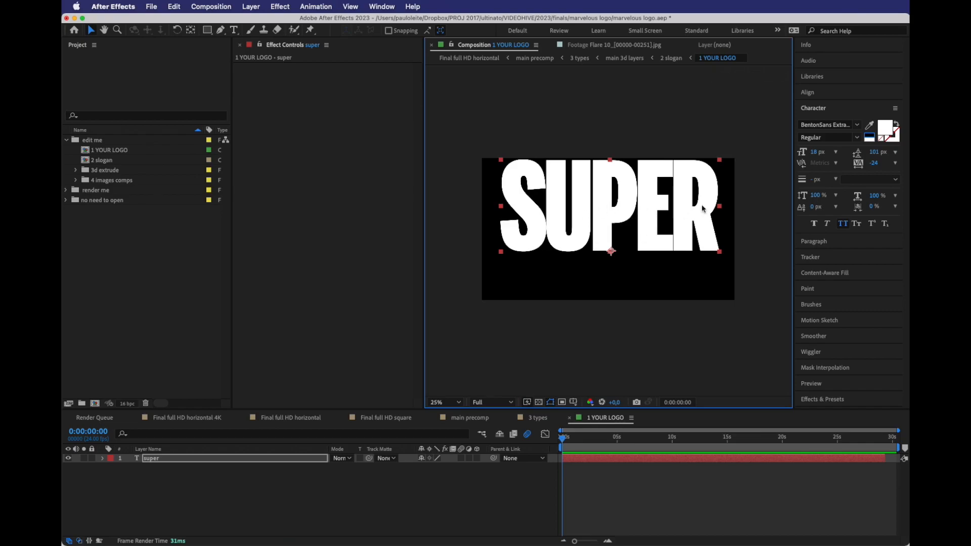
pyautogui.moveTo(719, 252); pyautogui.dragTo(695, 247)
pyautogui.press('super+z')
pyautogui.moveTo(720, 252); pyautogui.dragTo(696, 247)
pyautogui.press('super+z')
# Adjust the super text layer's scale to 5206.6%
pyautogui.press('s')
pyautogui.moveTo(439, 467); pyautogui.dragTo(614, 196)
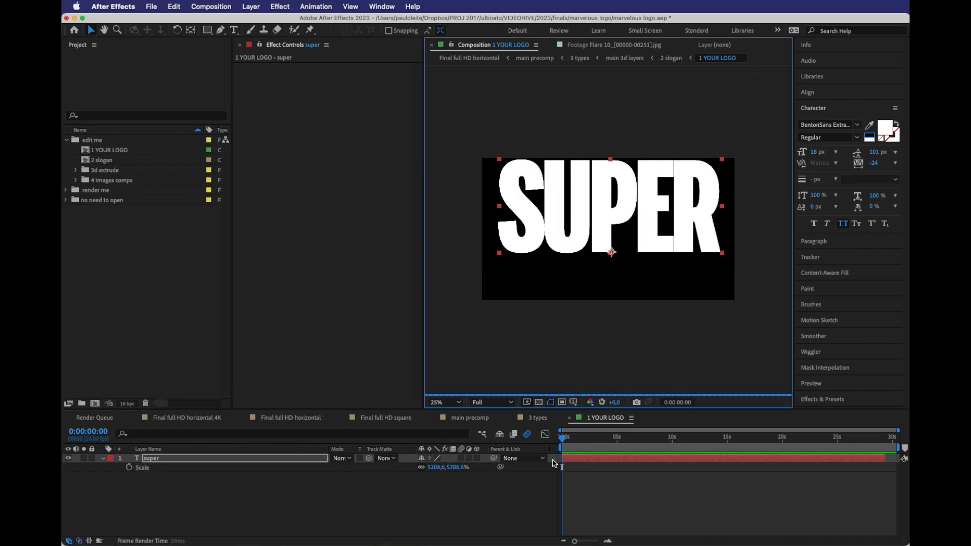
# Compare the composition preview at Quarter and Full resolution, and leave it set to Quarter
pyautogui.click(490, 402)
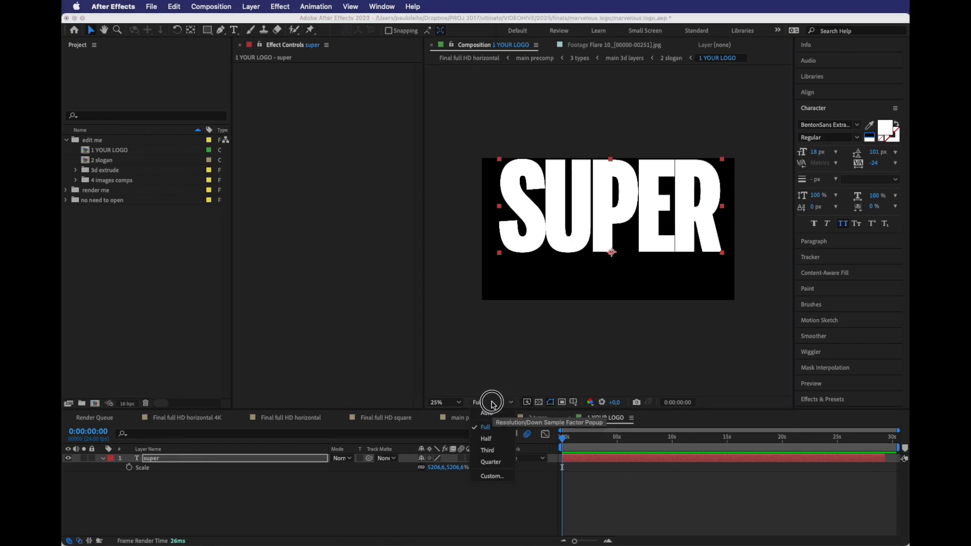
pyautogui.click(491, 462)
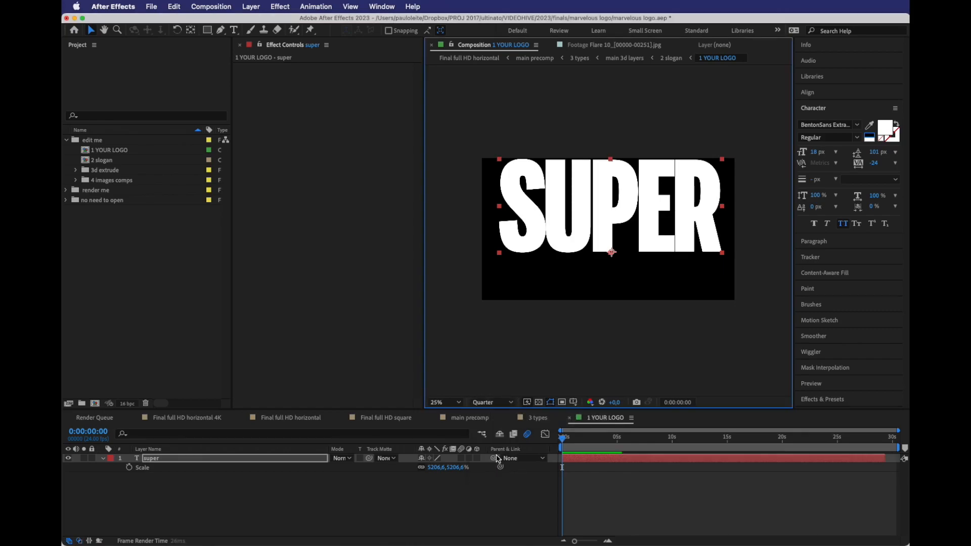
pyautogui.click(496, 403)
pyautogui.click(495, 426)
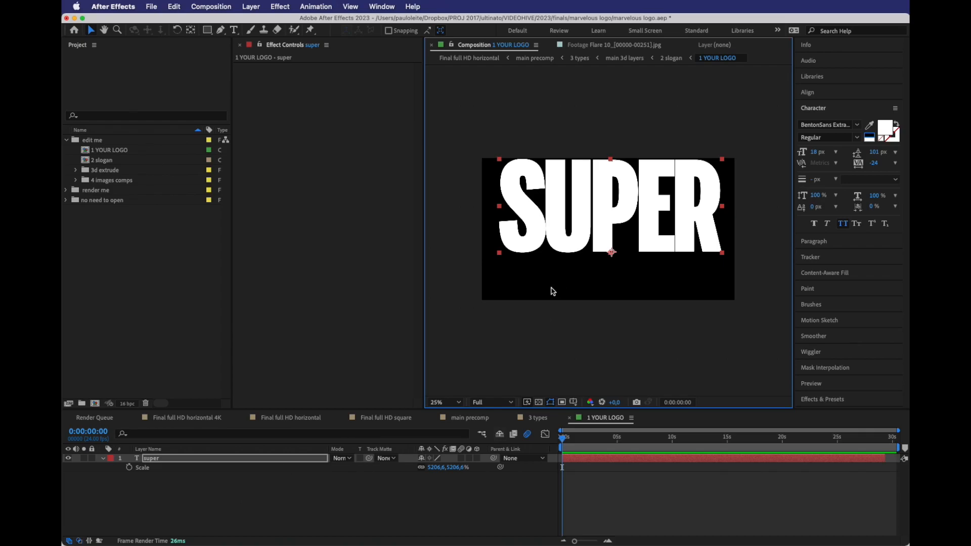
pyautogui.click(500, 403)
pyautogui.click(486, 456)
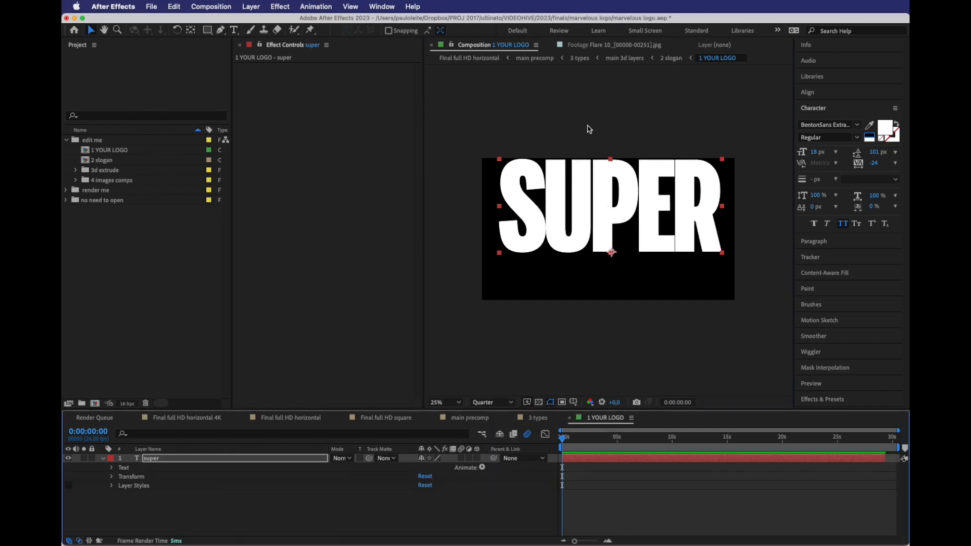
# Open the 2 slogan composition, select the bar layer, and hide and reshow it
pyautogui.click(118, 150)
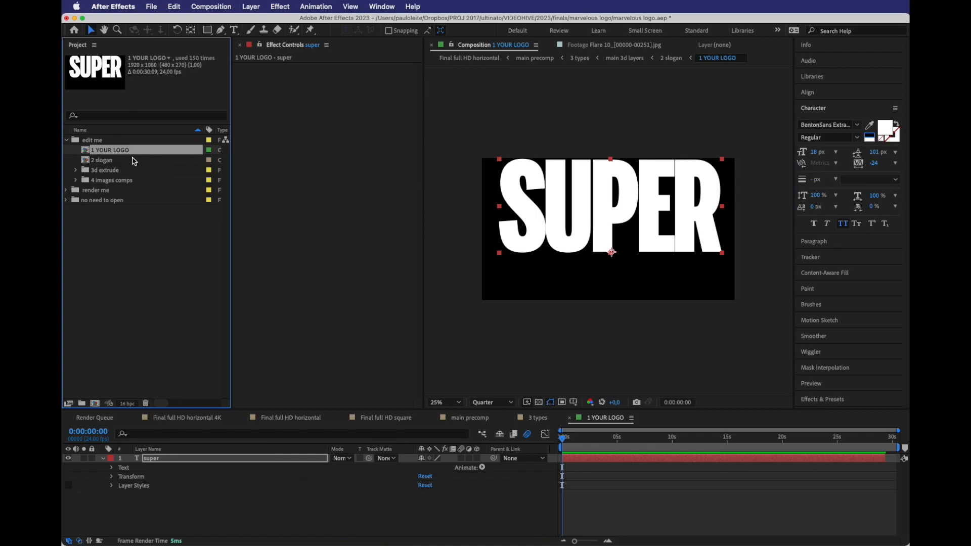
pyautogui.doubleClick(107, 161)
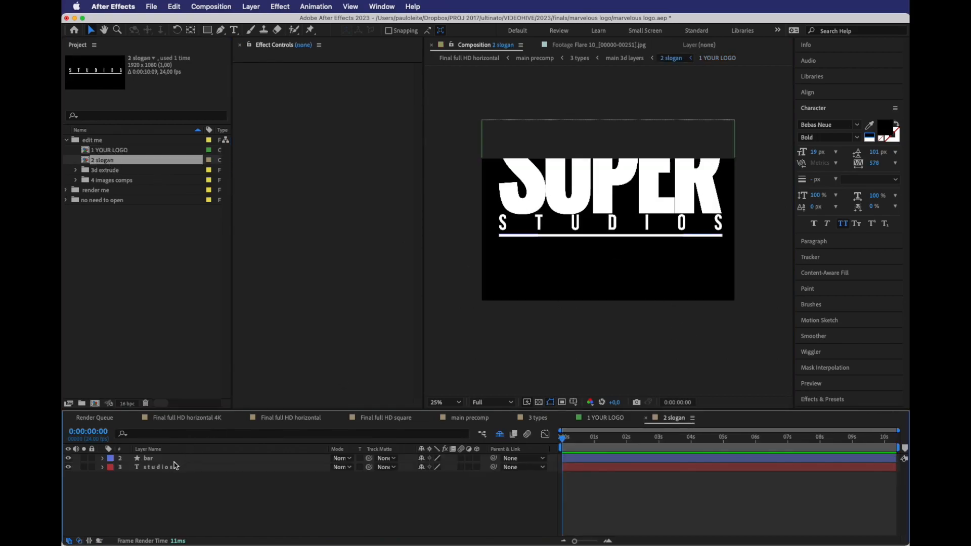
pyautogui.click(152, 458)
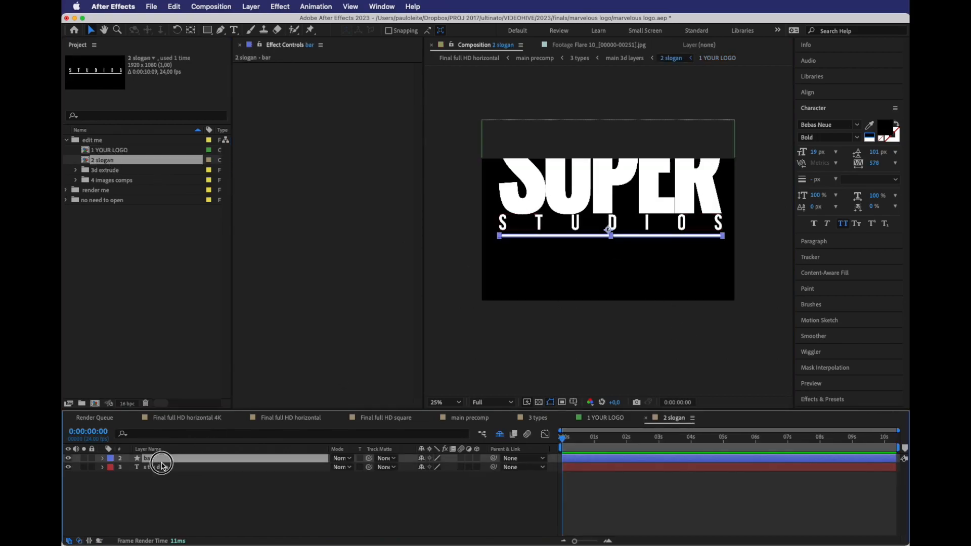
pyautogui.click(68, 459)
pyautogui.click(67, 458)
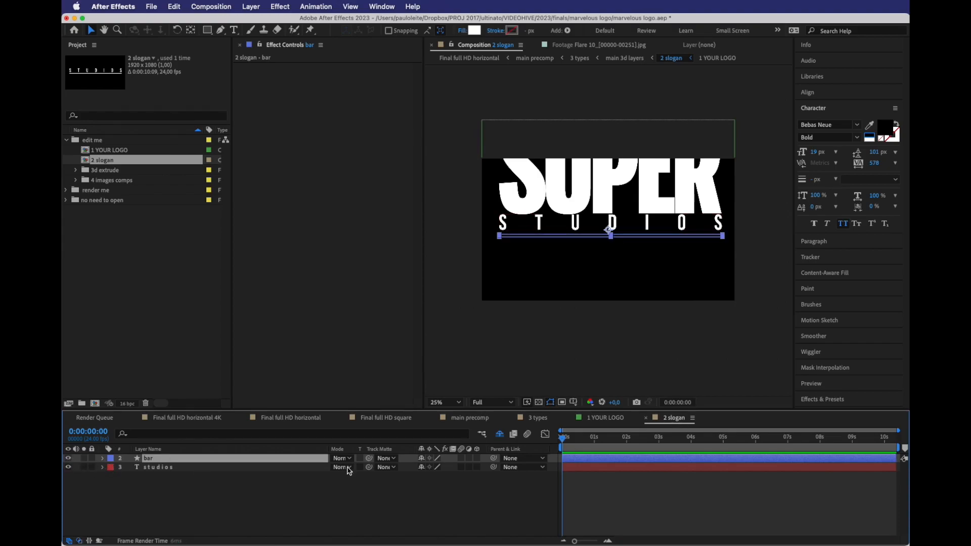
# Reveal the shy layers briefly, hide them again, and turn off the bar layer's visibility
pyautogui.click(501, 435)
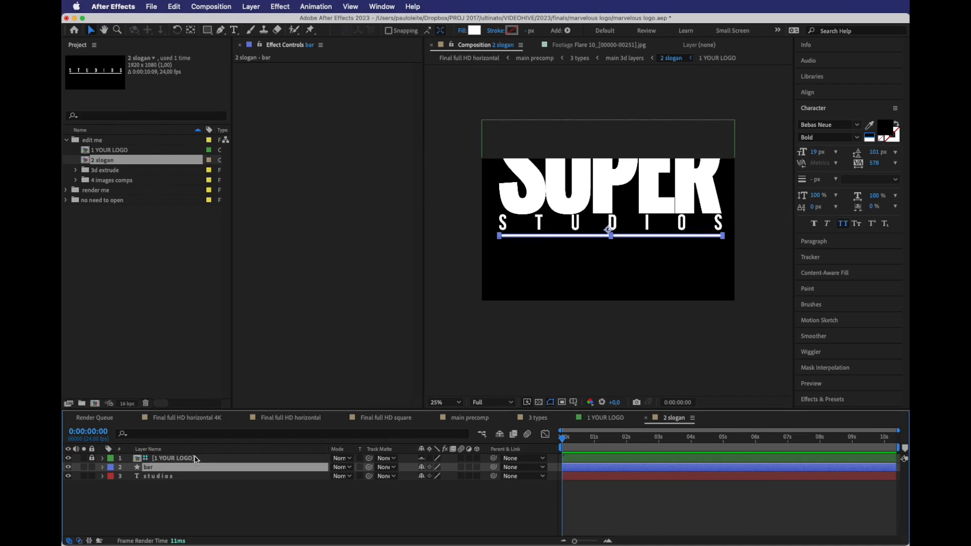
pyautogui.click(500, 434)
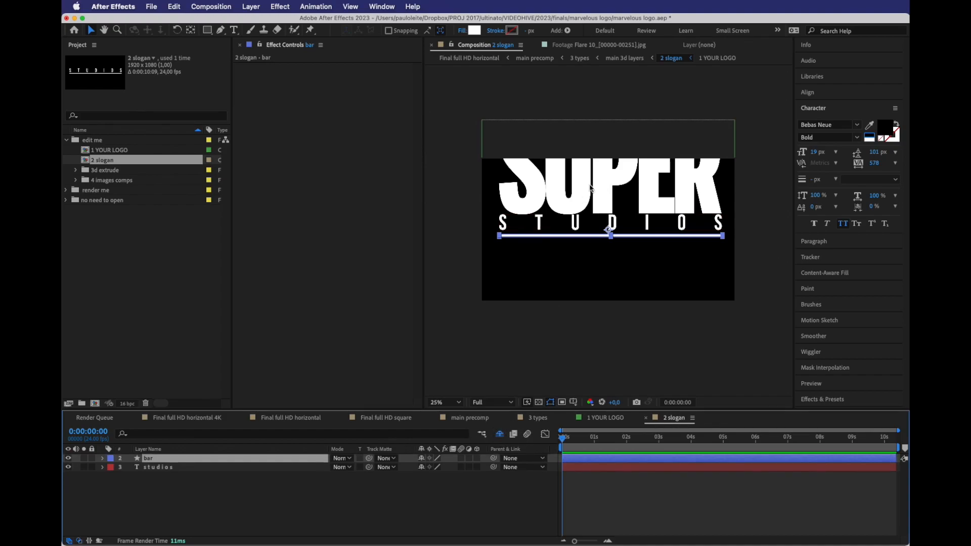
pyautogui.click(68, 458)
# Replace the studios slogan text with "comic heroes"
pyautogui.click(614, 228)
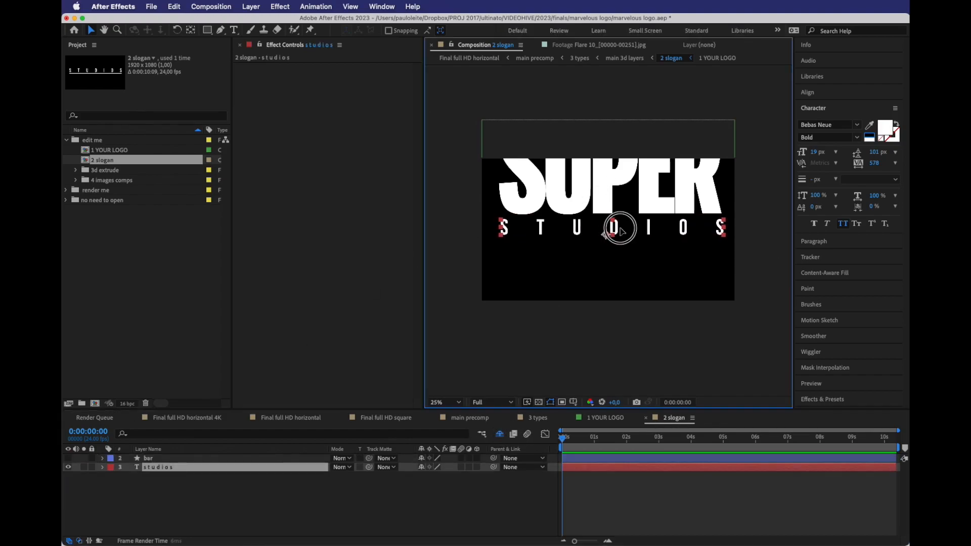
pyautogui.doubleClick(616, 228)
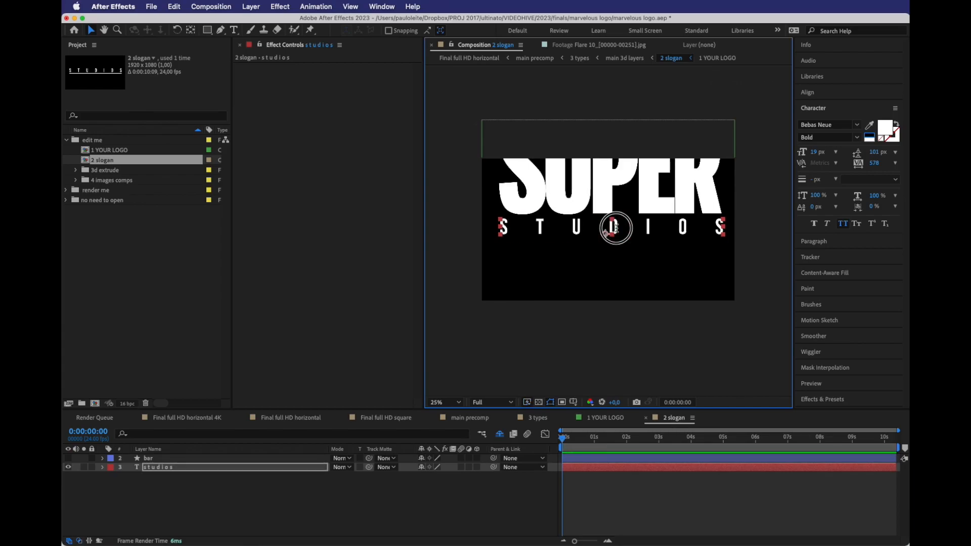
pyautogui.write('co')
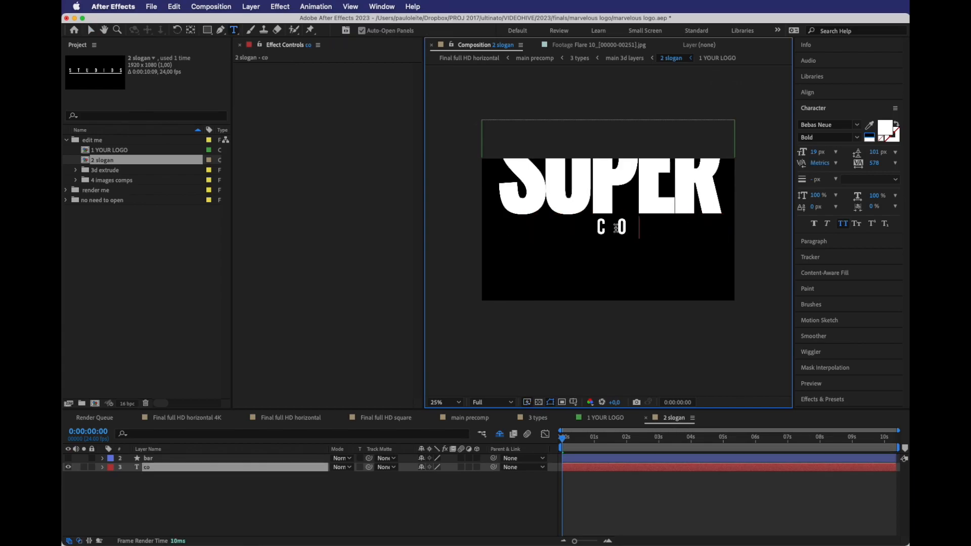
pyautogui.write('mic heroe')
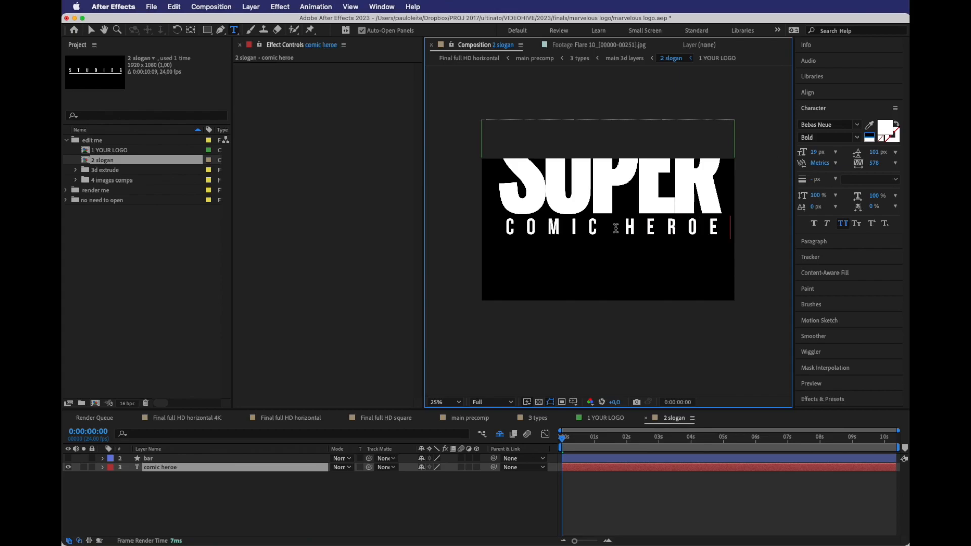
pyautogui.write('s')
# Scale the comic heroes text layer to 814.4% to match the width of the SUPER logo
pyautogui.click(169, 467)
pyautogui.press('s')
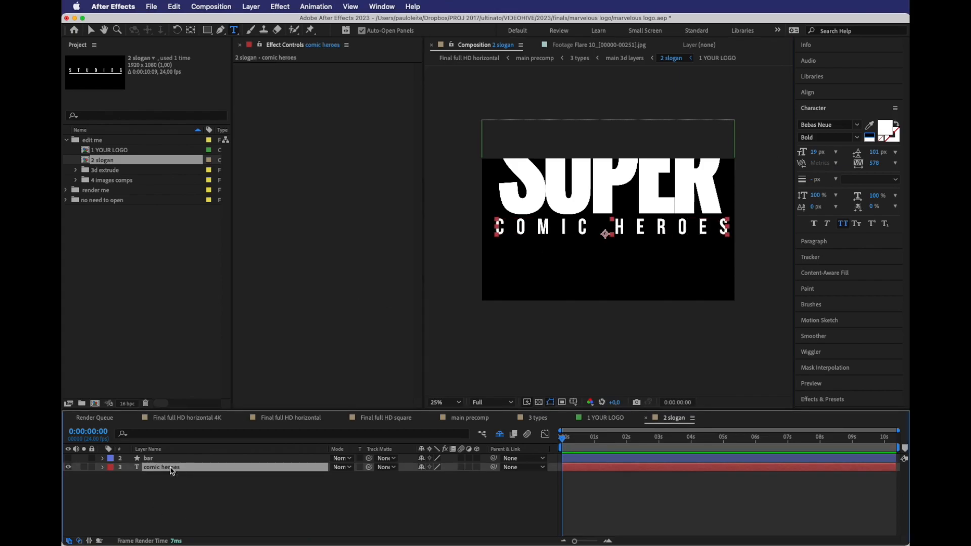
pyautogui.moveTo(440, 476); pyautogui.dragTo(409, 477)
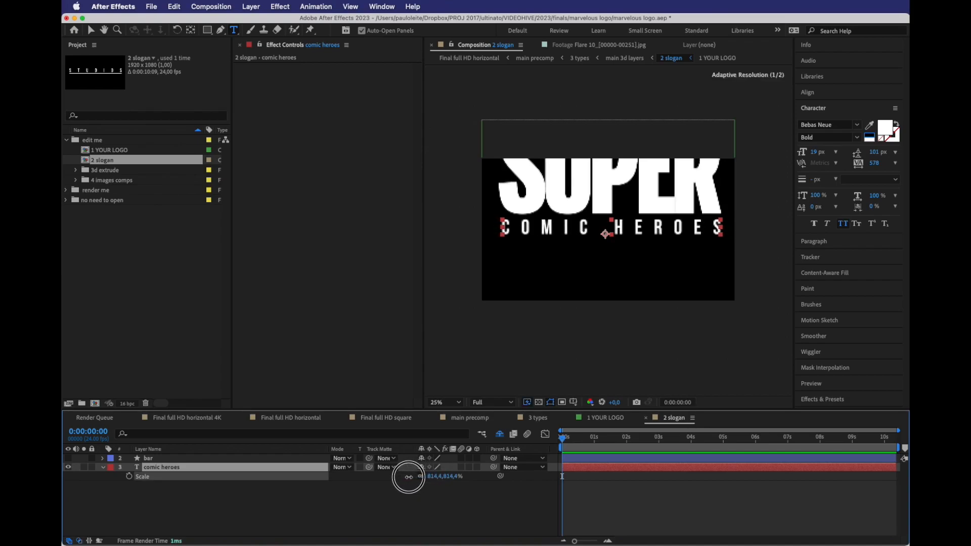
pyautogui.click(324, 525)
pyautogui.press('v')
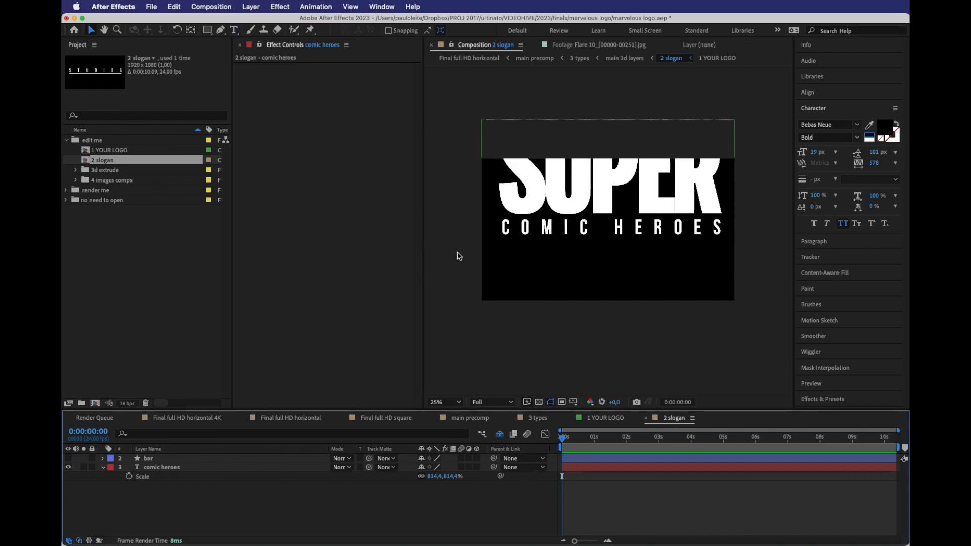
# Undo the accidental move of the 3d extrude folder and expand it inside edit me
pyautogui.click(107, 171)
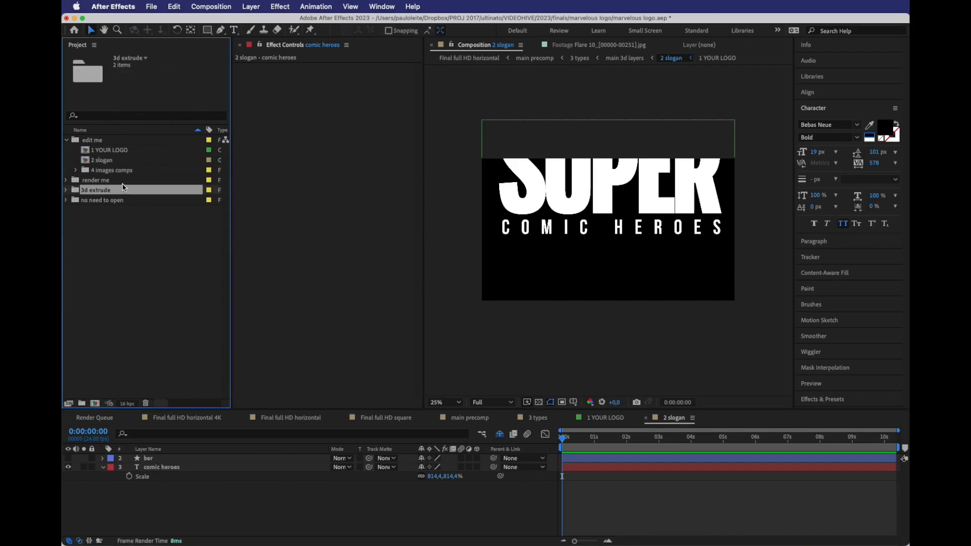
pyautogui.press('super+z')
pyautogui.click(76, 171)
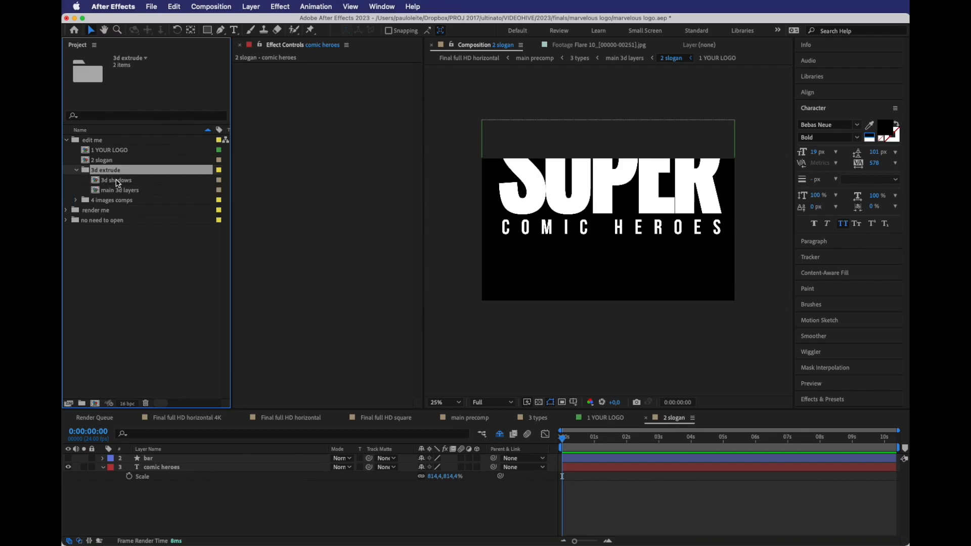
# Set the slogan preview resolution to Quarter and open the main 3d layers composition
pyautogui.click(492, 402)
pyautogui.click(493, 455)
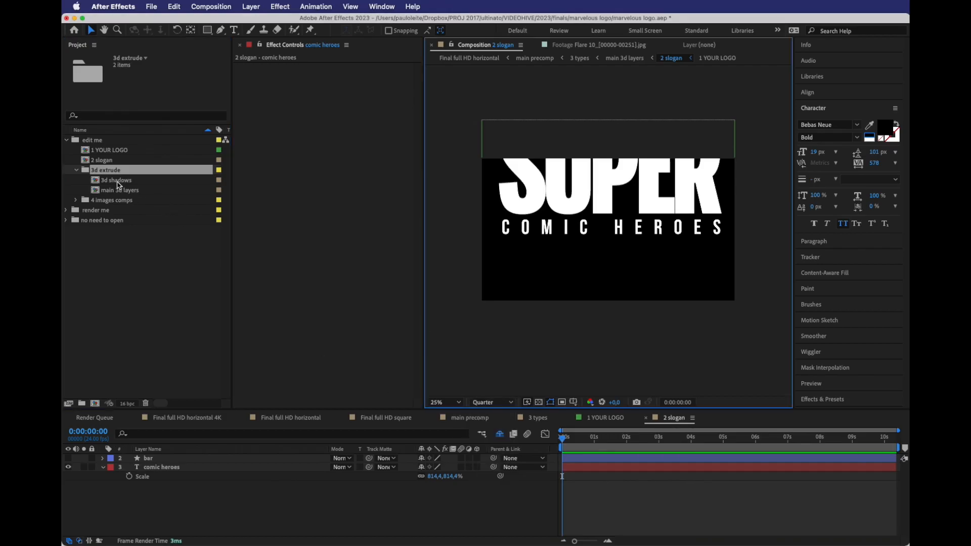
pyautogui.doubleClick(129, 191)
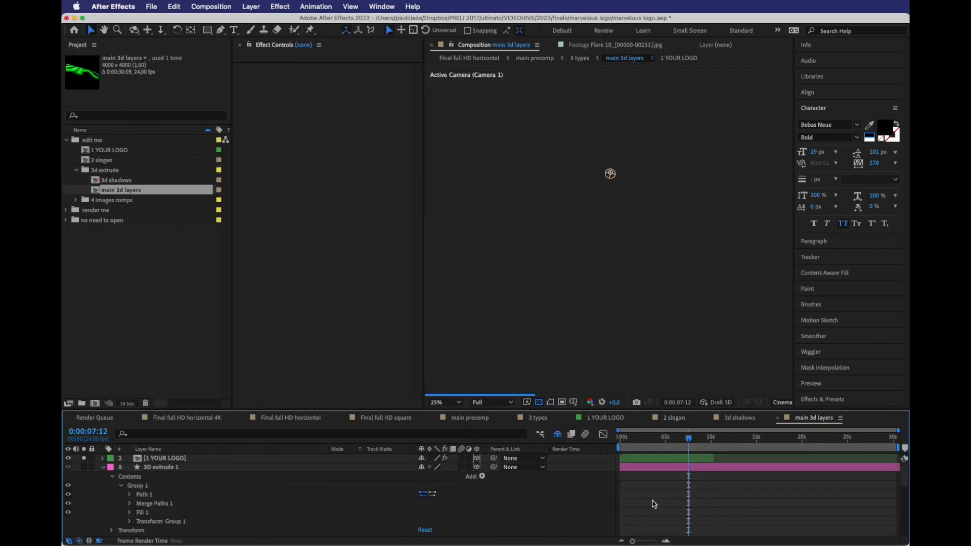
# Scrub the main 3d layers composition back to 0:00:00:14 and turn off the transparency grid
pyautogui.click(658, 436)
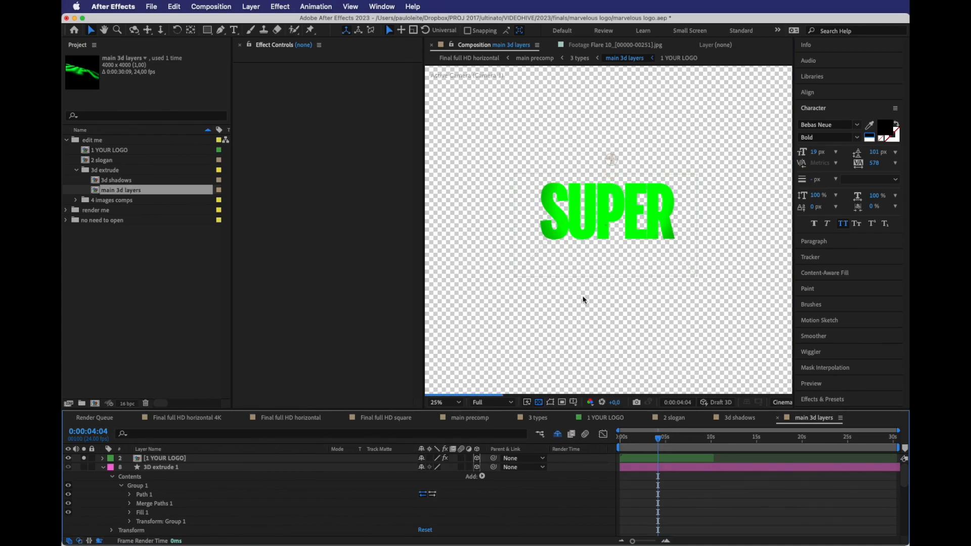
pyautogui.scroll(-1, 586, 302)
pyautogui.moveTo(646, 444); pyautogui.dragTo(631, 439)
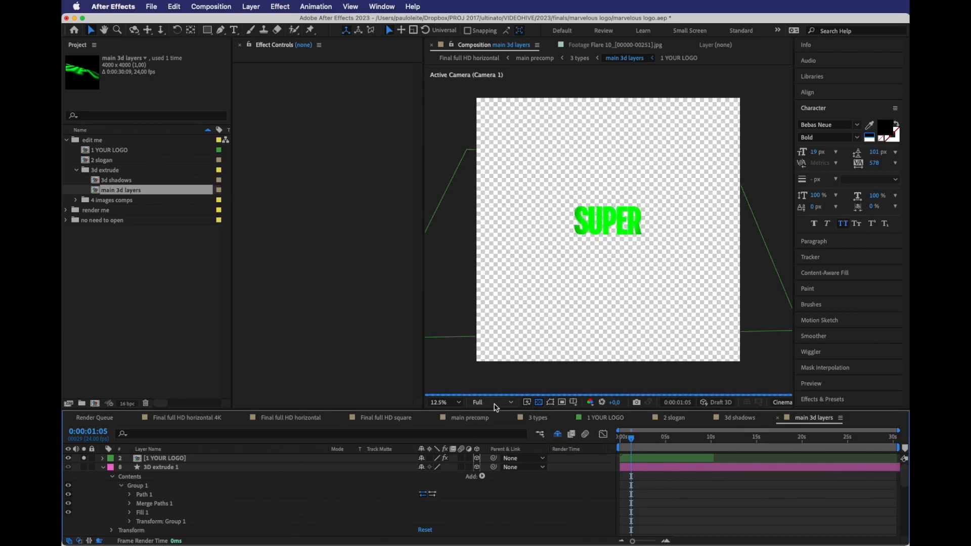
pyautogui.moveTo(631, 438); pyautogui.dragTo(621, 442)
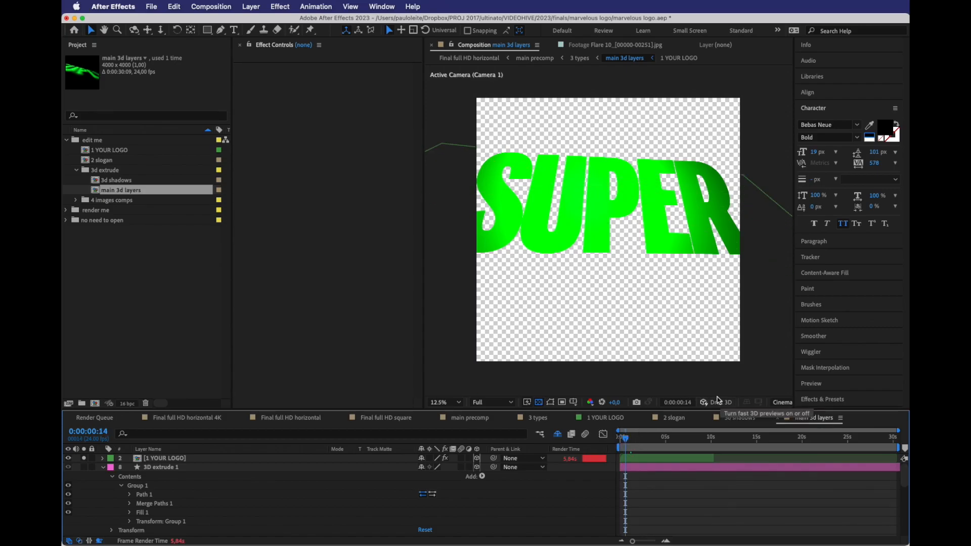
pyautogui.click(538, 403)
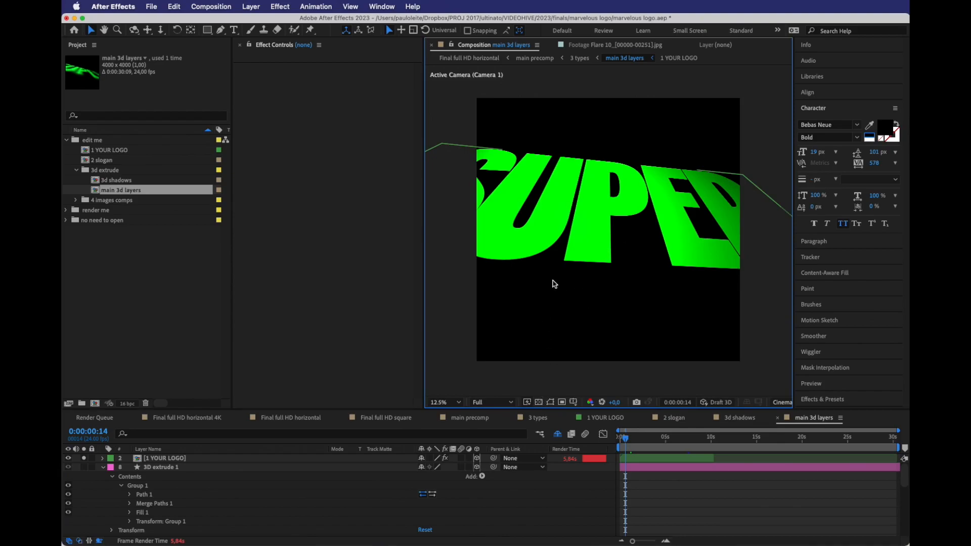
# Auto-trace the 1 YOUR LOGO layer's alpha for the current frame with tolerance 1 px, minimum area 100 px, threshold 100% and corner roundness 1%
pyautogui.click(167, 459)
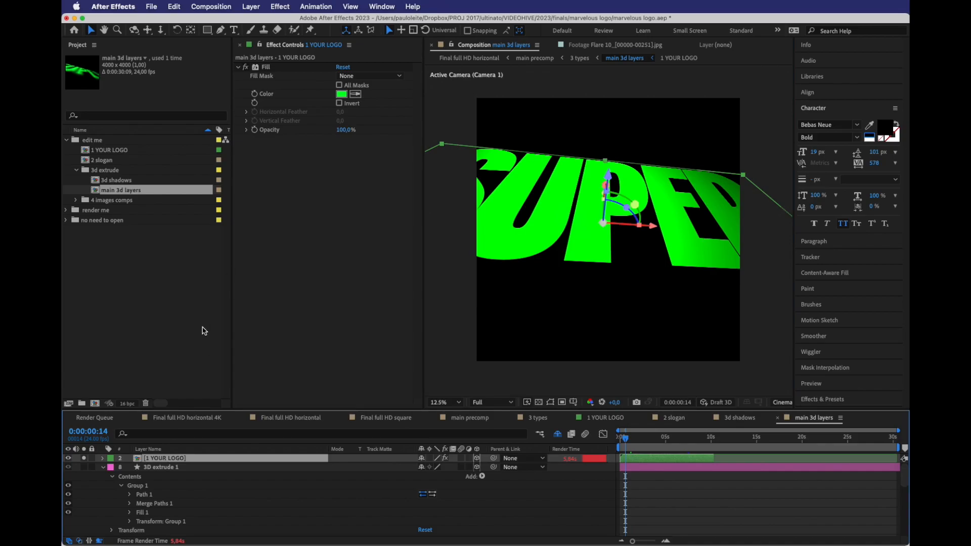
pyautogui.click(251, 6)
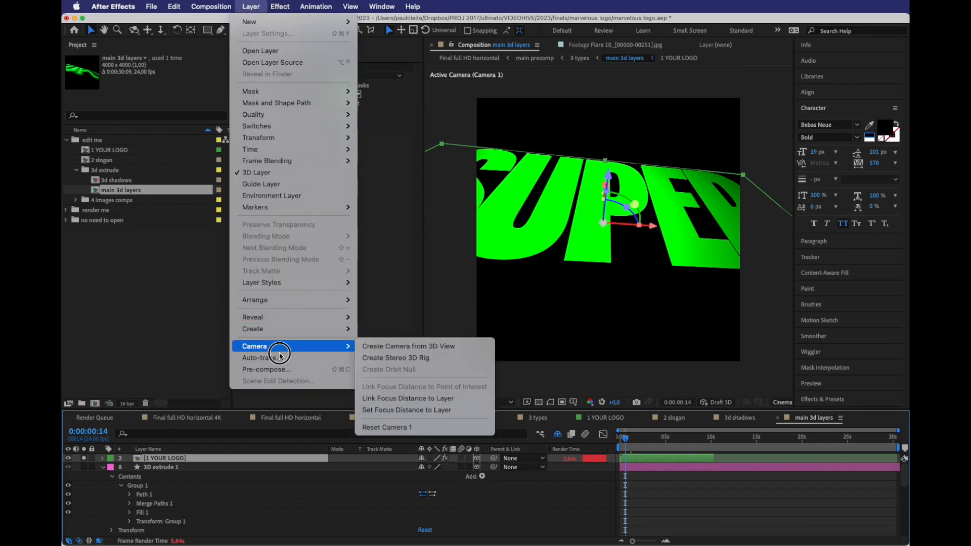
pyautogui.click(284, 358)
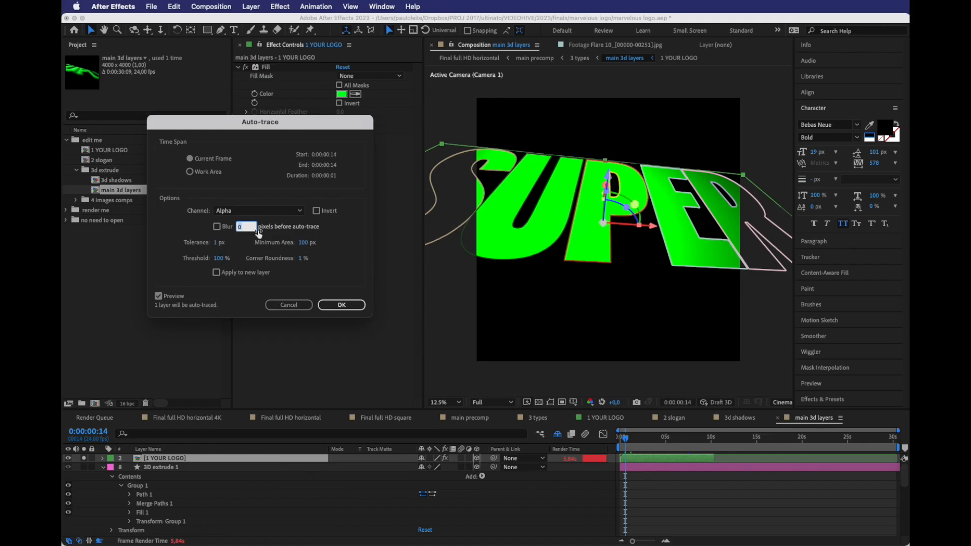
pyautogui.click(342, 305)
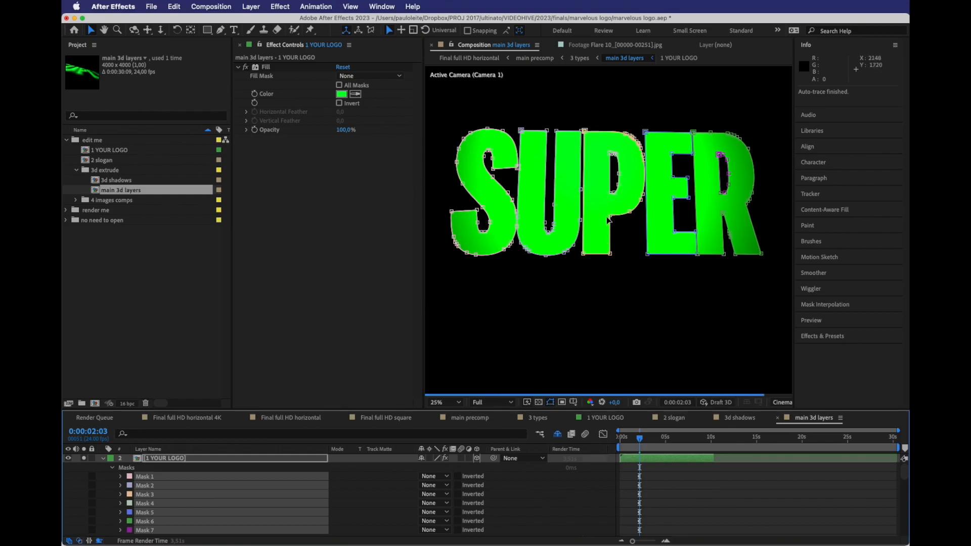
# Unsolo and hide the 1 YOUR LOGO layer in an enlarged timeline, and set the preview resolution to Quarter
pyautogui.scroll(-1, 162, 481)
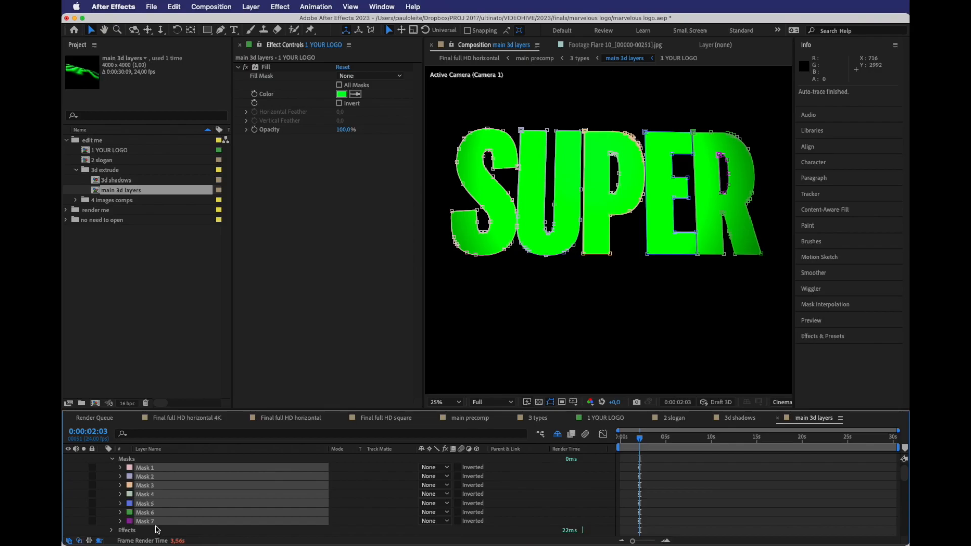
pyautogui.moveTo(295, 409); pyautogui.dragTo(302, 292)
pyautogui.scroll(1, 253, 365)
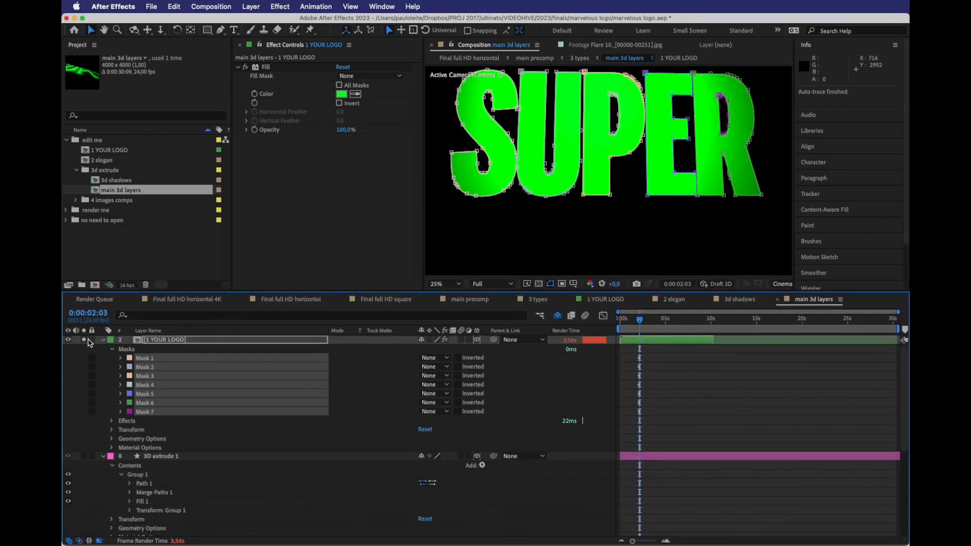
pyautogui.click(67, 339)
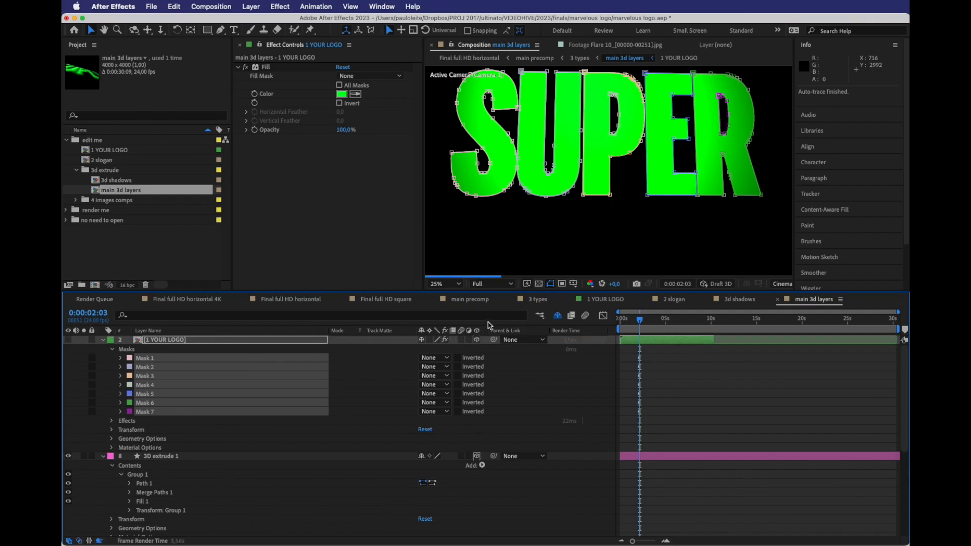
pyautogui.click(492, 283)
pyautogui.click(493, 333)
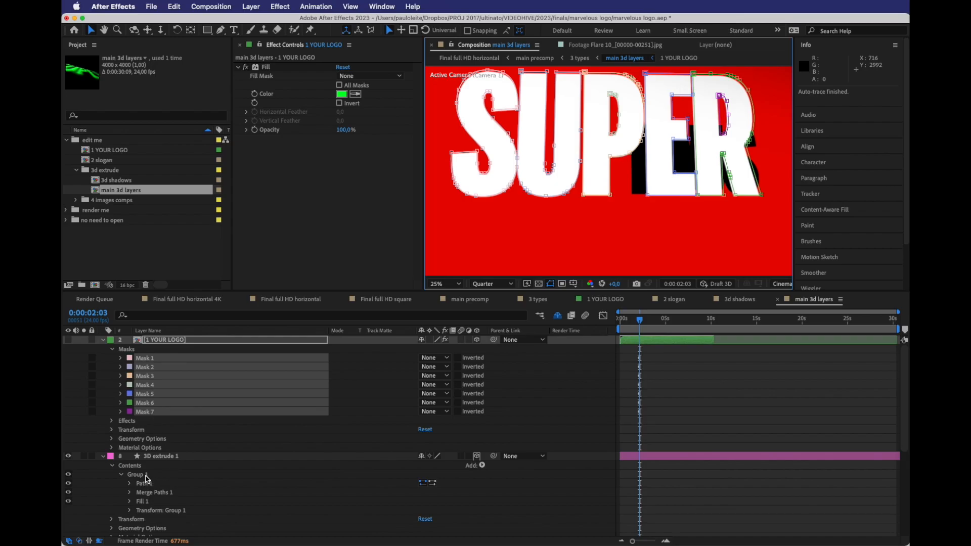
# Expand the 3D extrude 1 layer's contents down to Group 1 and select Path 1
pyautogui.click(167, 459)
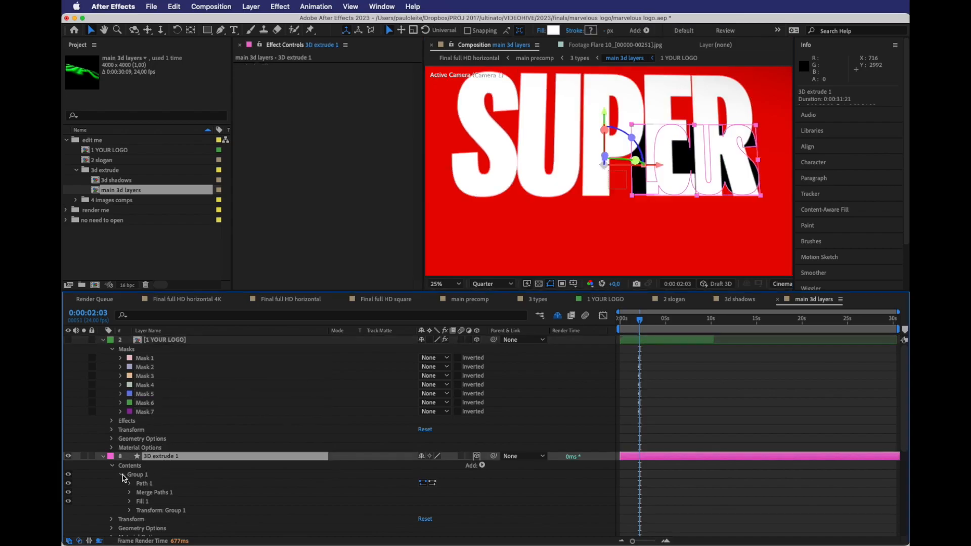
pyautogui.scroll(-4, 144, 492)
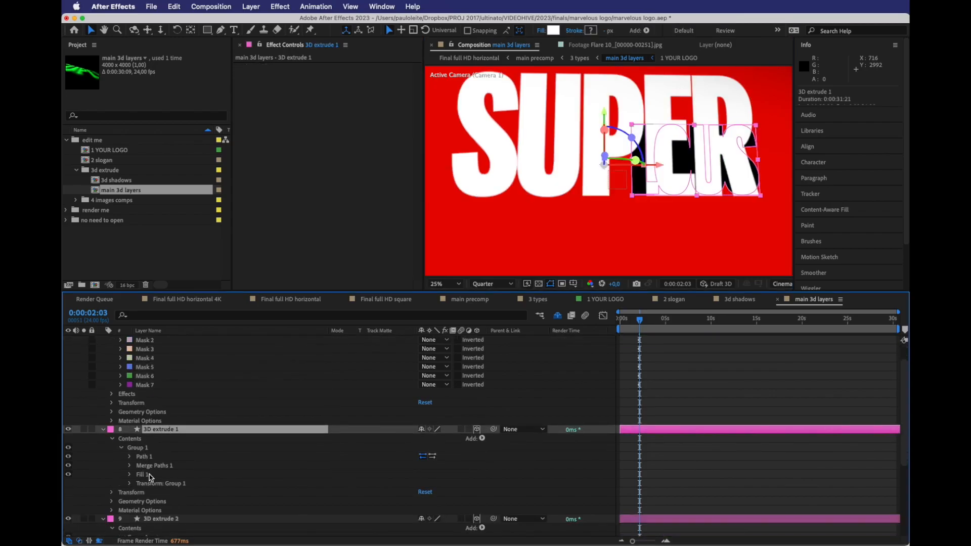
pyautogui.click(112, 430)
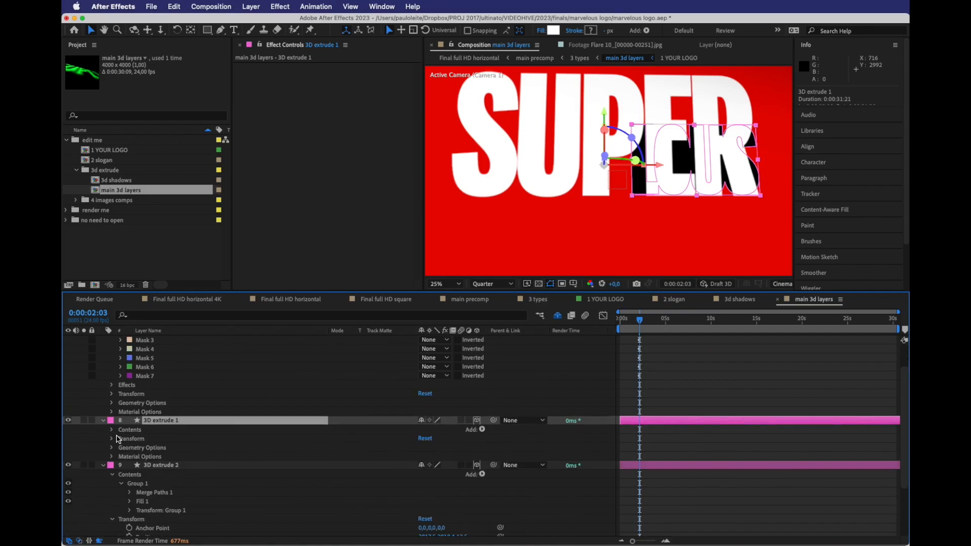
pyautogui.click(113, 430)
pyautogui.click(122, 439)
pyautogui.click(125, 441)
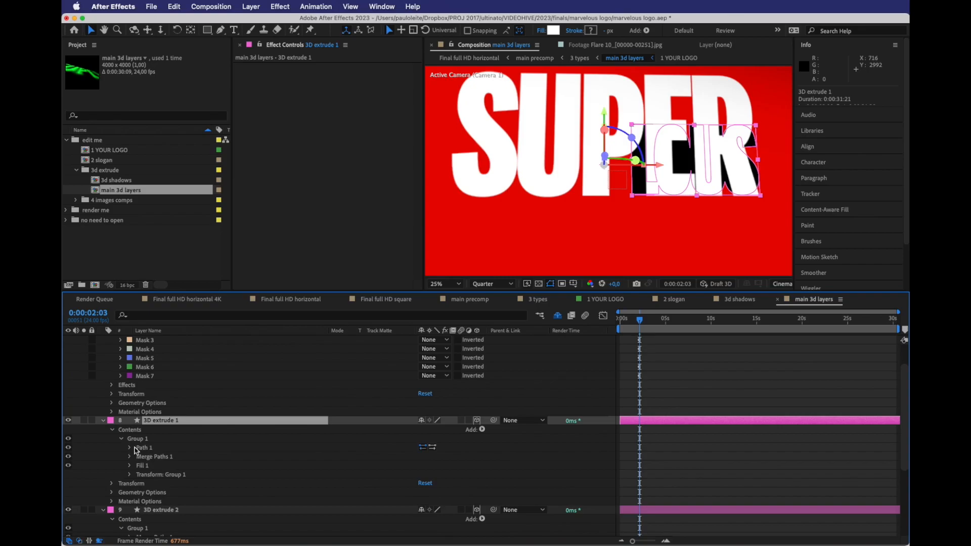
pyautogui.click(129, 448)
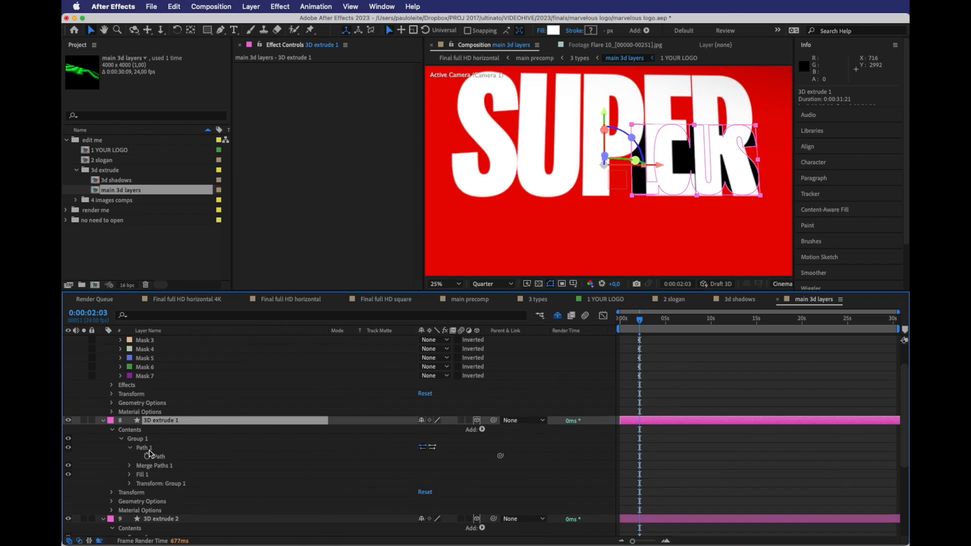
pyautogui.click(151, 448)
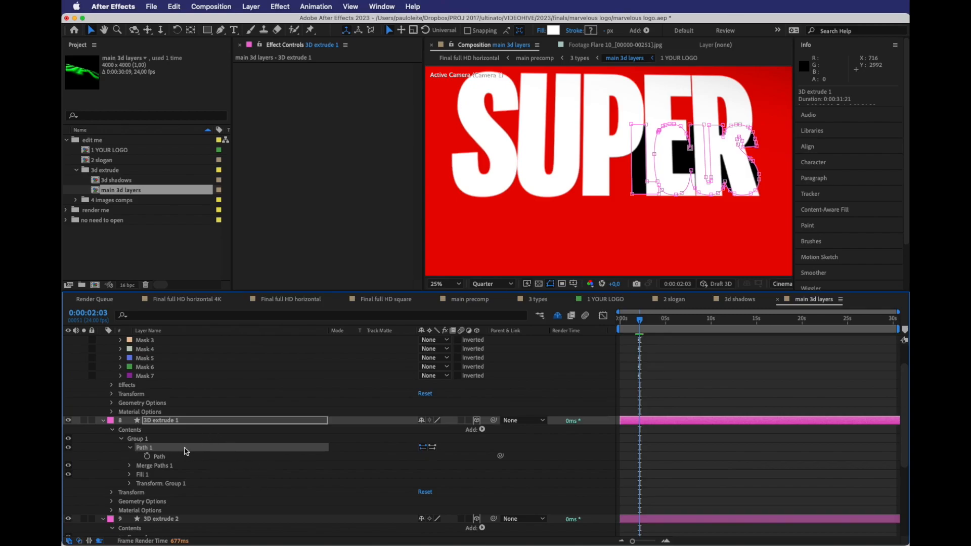
# Duplicate Path 1 in Group 1 of the 3D extrude 1 layer until the group holds seven paths
pyautogui.click(175, 6)
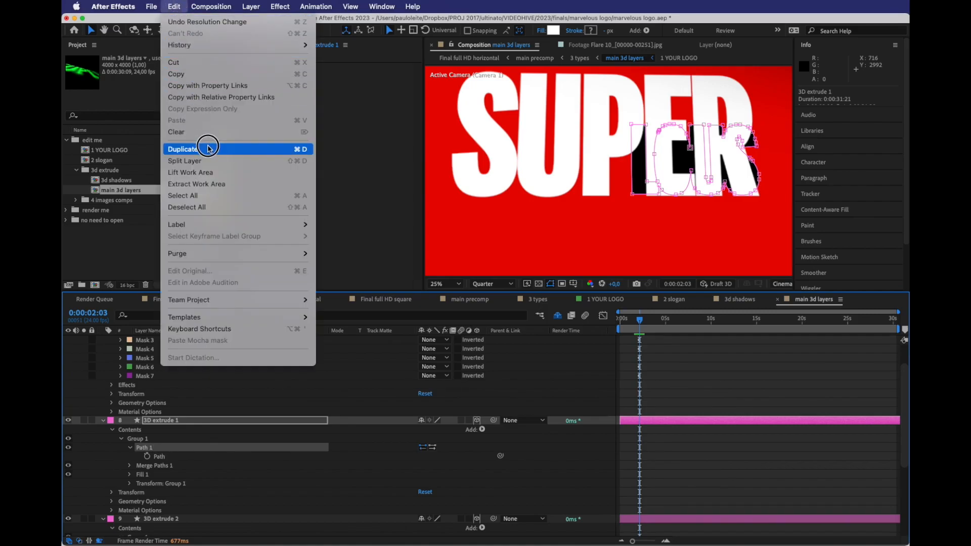
pyautogui.click(164, 451)
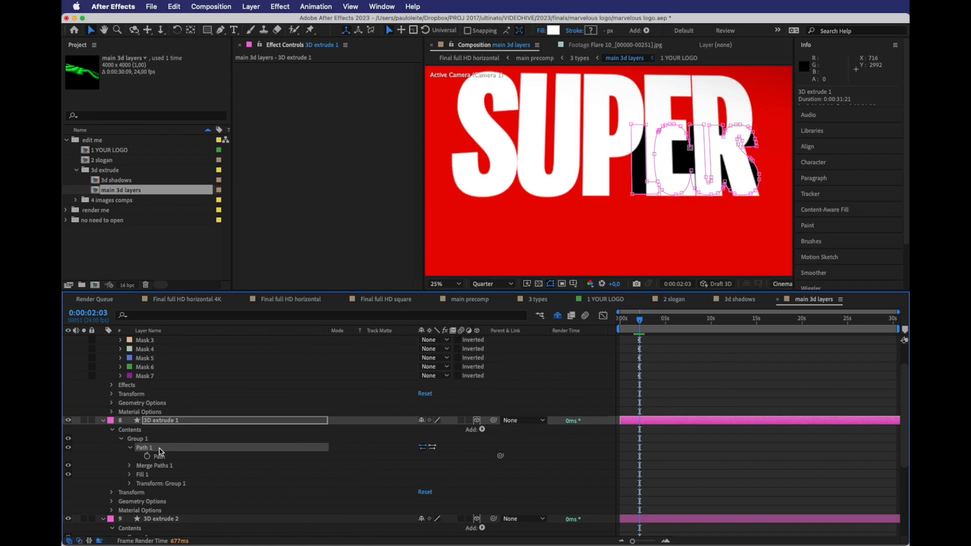
pyautogui.press('super+d')
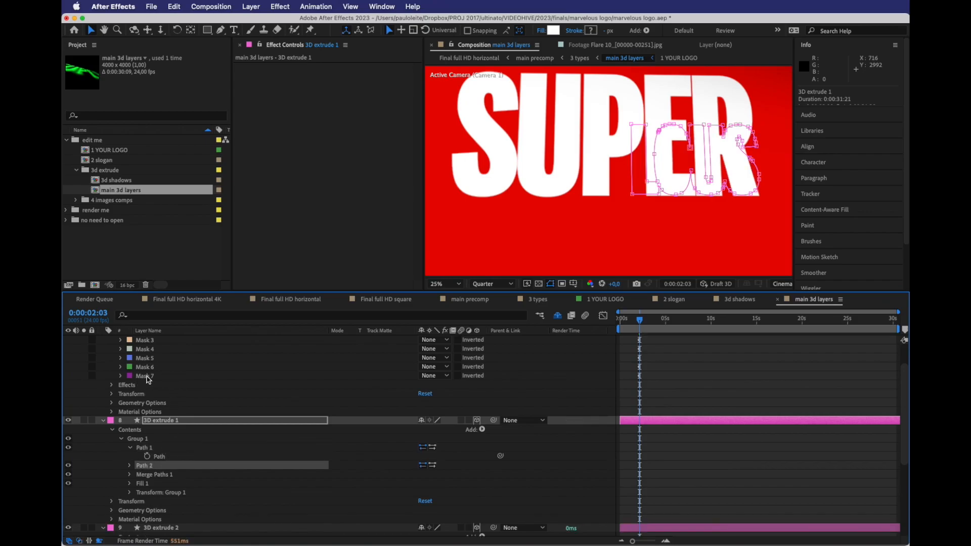
pyautogui.press('super+d')
pyautogui.press('super+d')
pyautogui.press('super+d')
pyautogui.press('super+d')
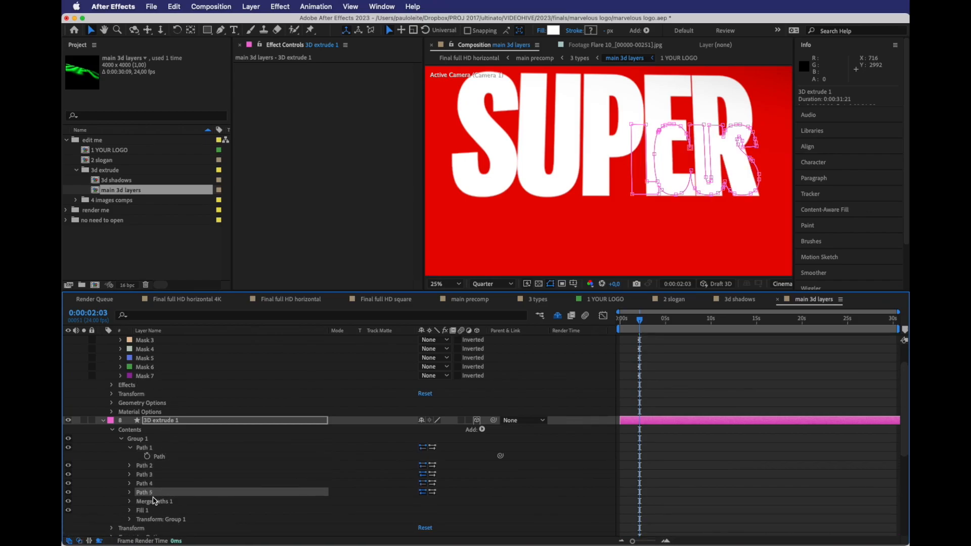
pyautogui.press('super+d')
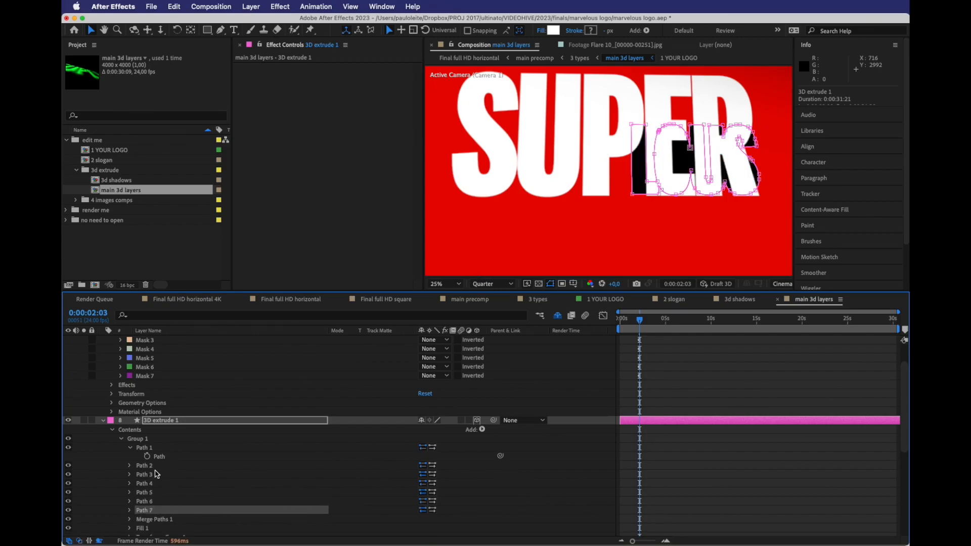
# Expand Path 2 through Path 7 of 3D extrude 1 to show their Path properties and enlarge the timeline area upward
pyautogui.keyDown('shift'); pyautogui.click(156, 467); pyautogui.keyUp('shift')
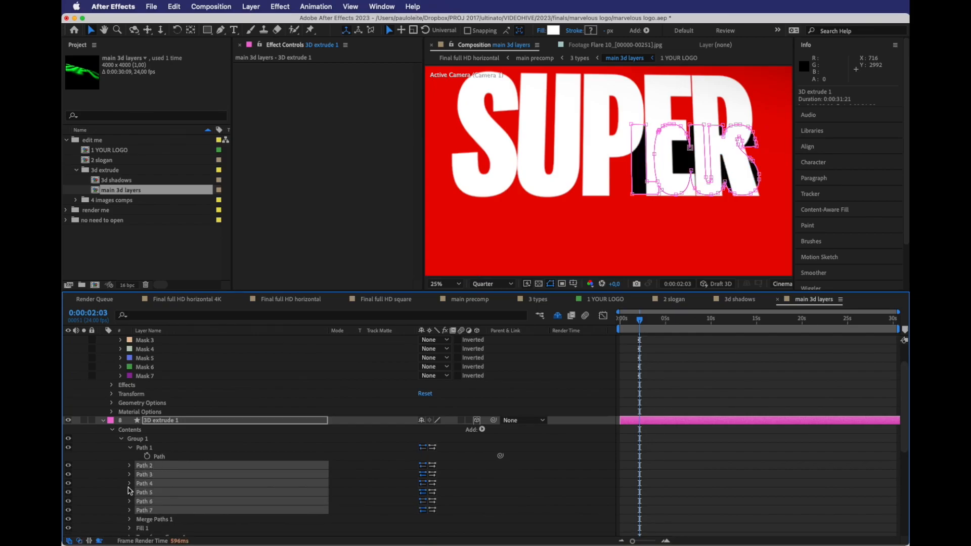
pyautogui.click(130, 465)
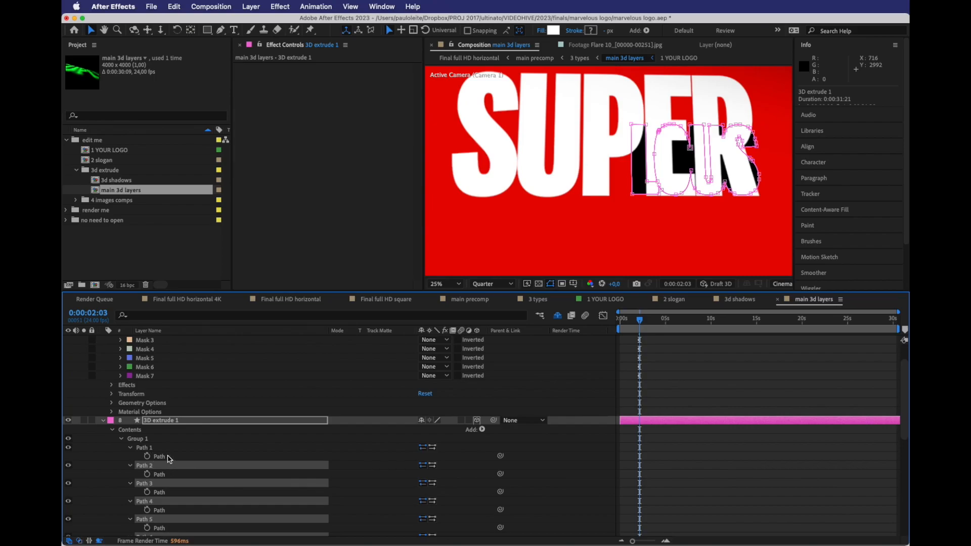
pyautogui.scroll(-3, 173, 492)
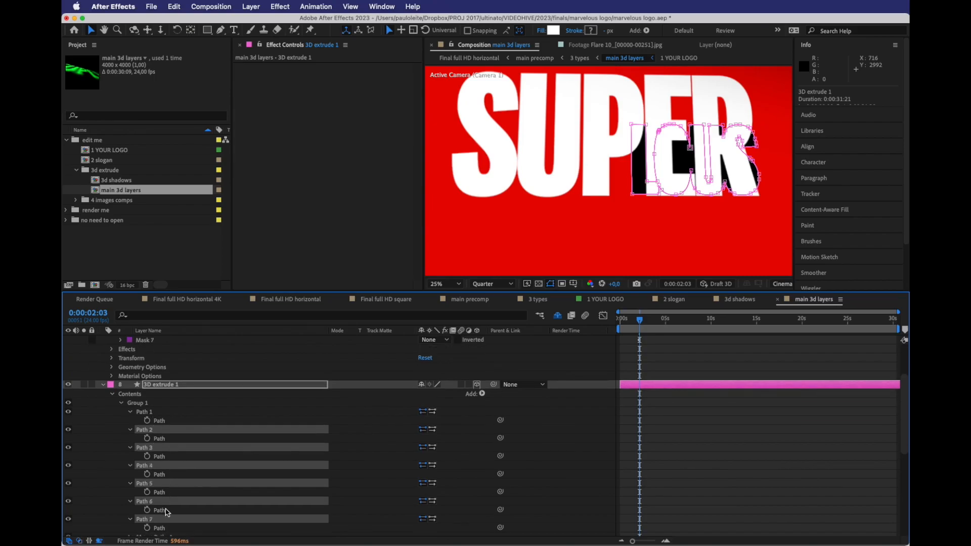
pyautogui.scroll(1, 170, 520)
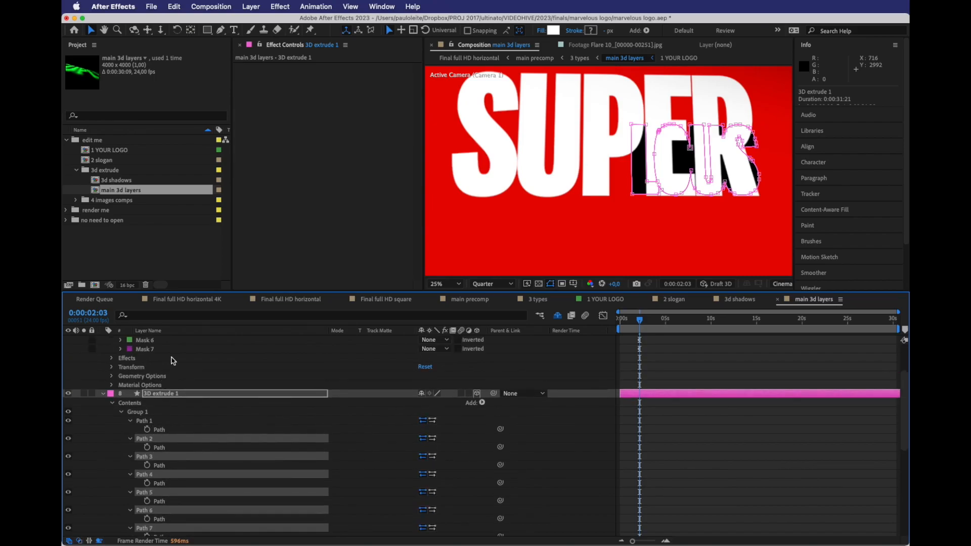
pyautogui.moveTo(228, 289); pyautogui.dragTo(253, 126)
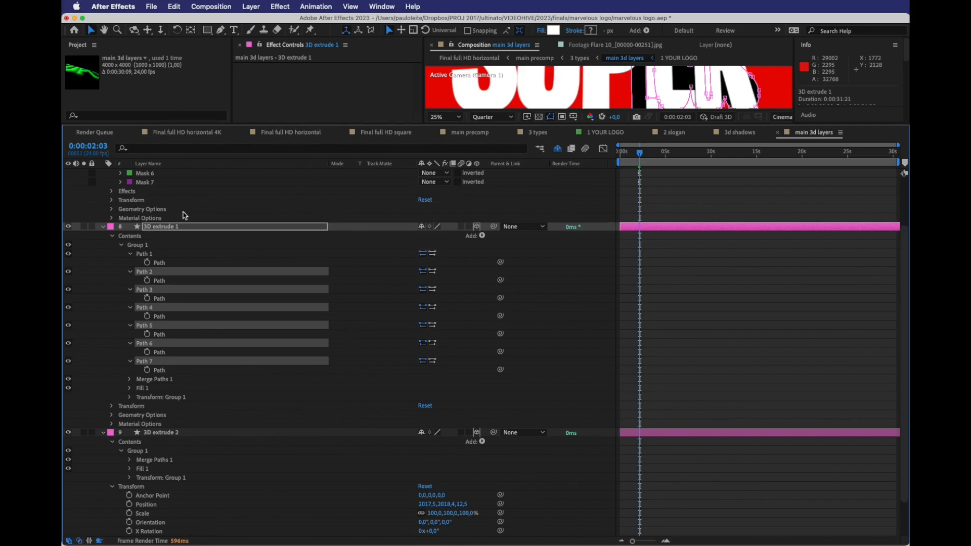
# Select Mask 1 through Mask 7 of the 1 YOUR LOGO layer and reveal only their keyframed Mask Path properties
pyautogui.scroll(4, 180, 214)
pyautogui.click(155, 192)
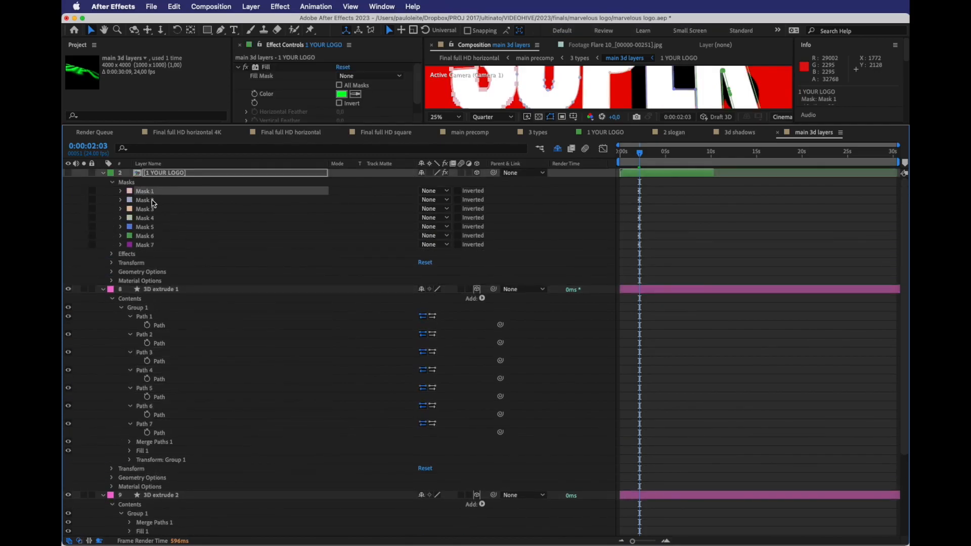
pyautogui.keyDown('shift'); pyautogui.click(151, 244); pyautogui.keyUp('shift')
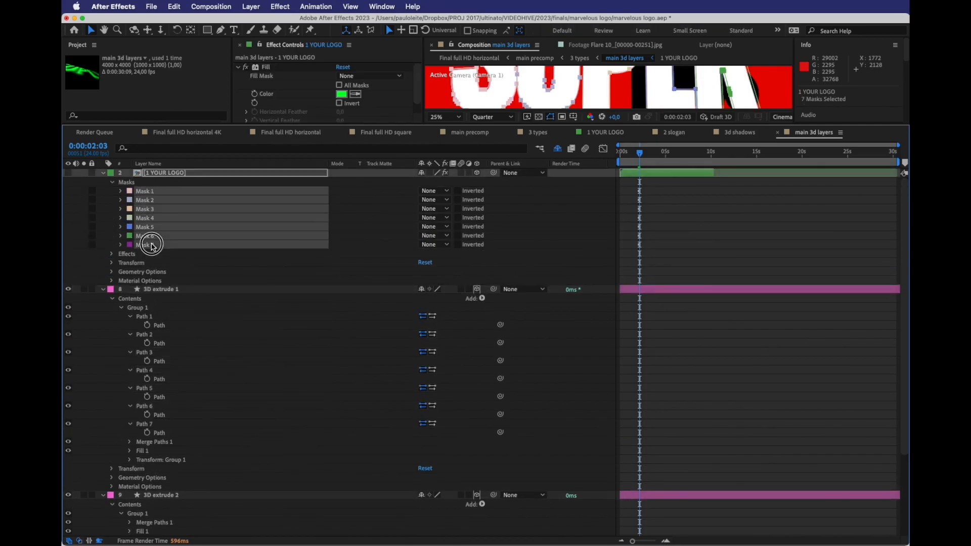
pyautogui.click(121, 245)
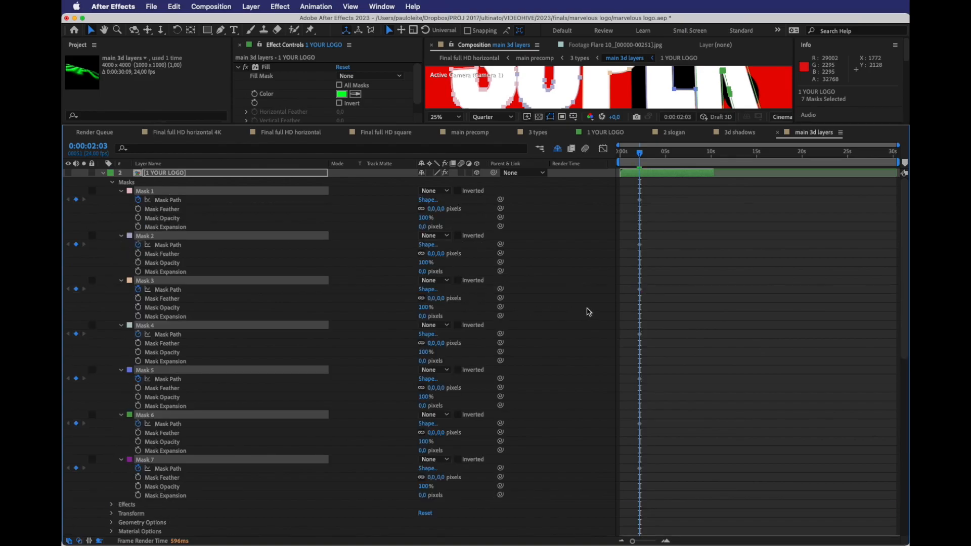
pyautogui.press('u')
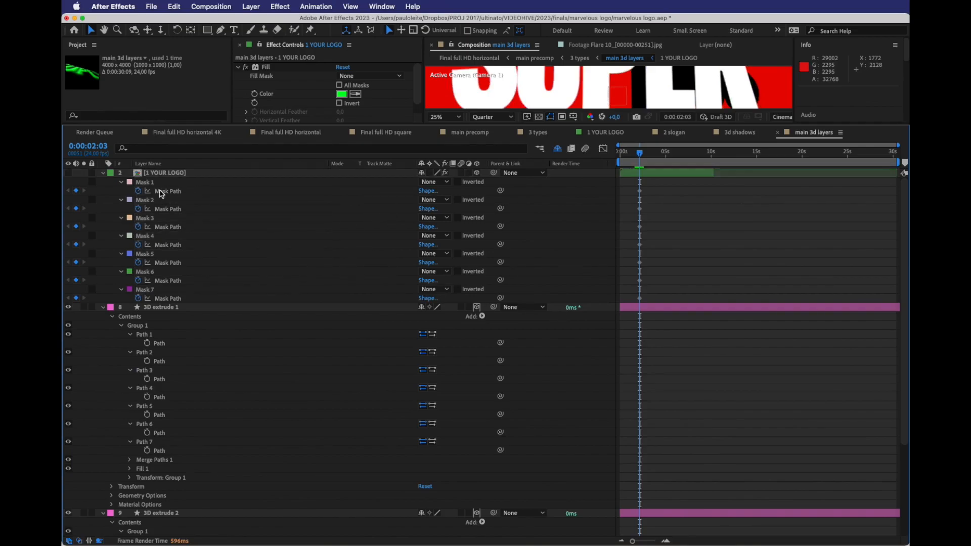
# Copy the Mask Path of Mask 1 on 1 YOUR LOGO and paste it into Path 1 of 3D extrude 1
pyautogui.click(164, 193)
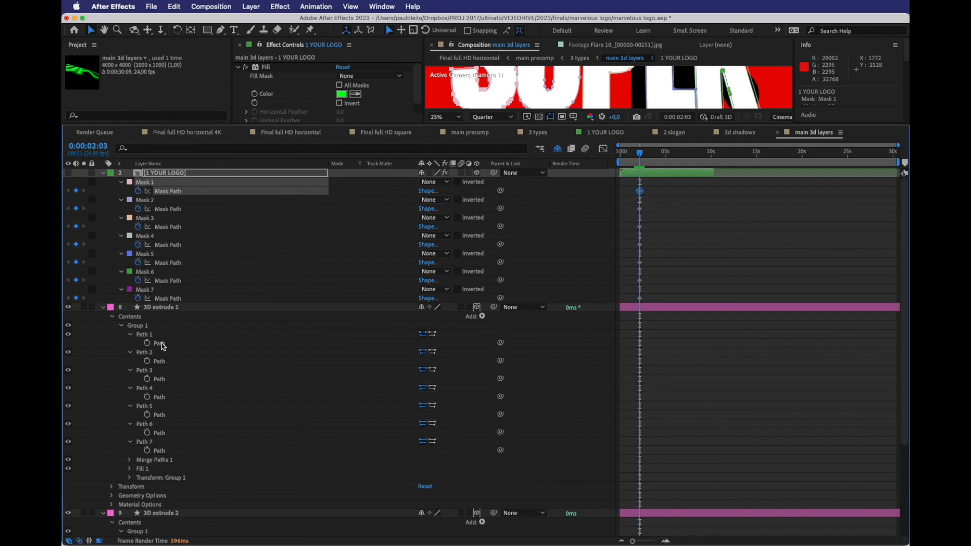
pyautogui.click(182, 200)
pyautogui.click(171, 193)
pyautogui.click(181, 208)
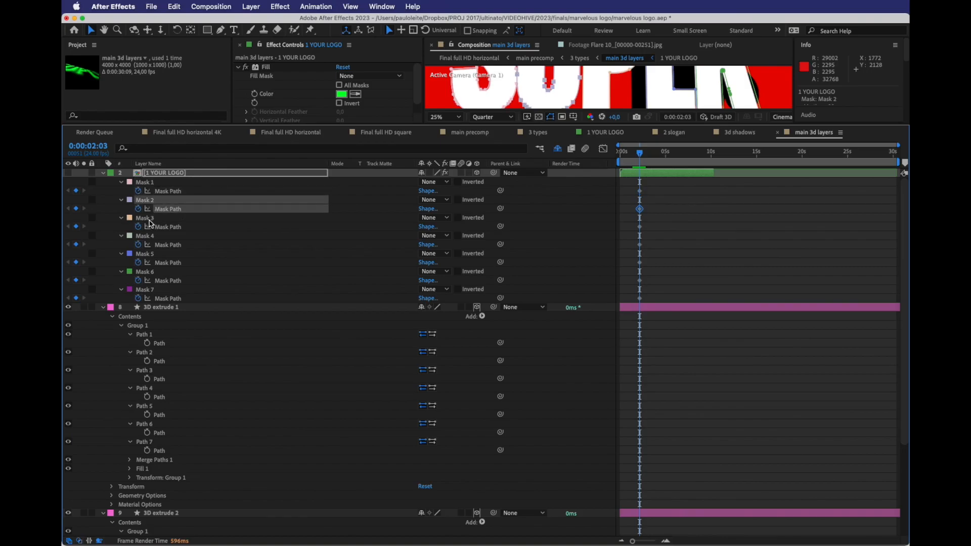
pyautogui.click(169, 192)
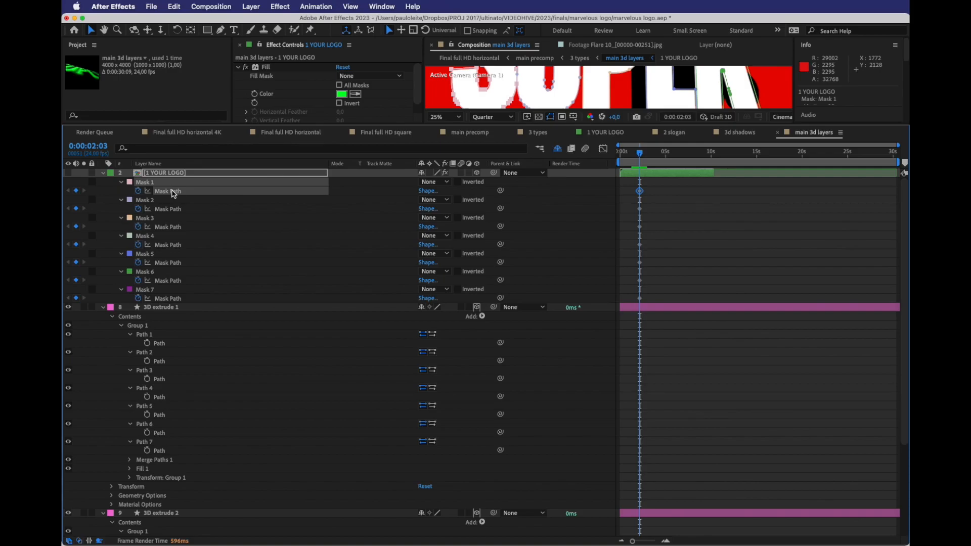
pyautogui.click(174, 6)
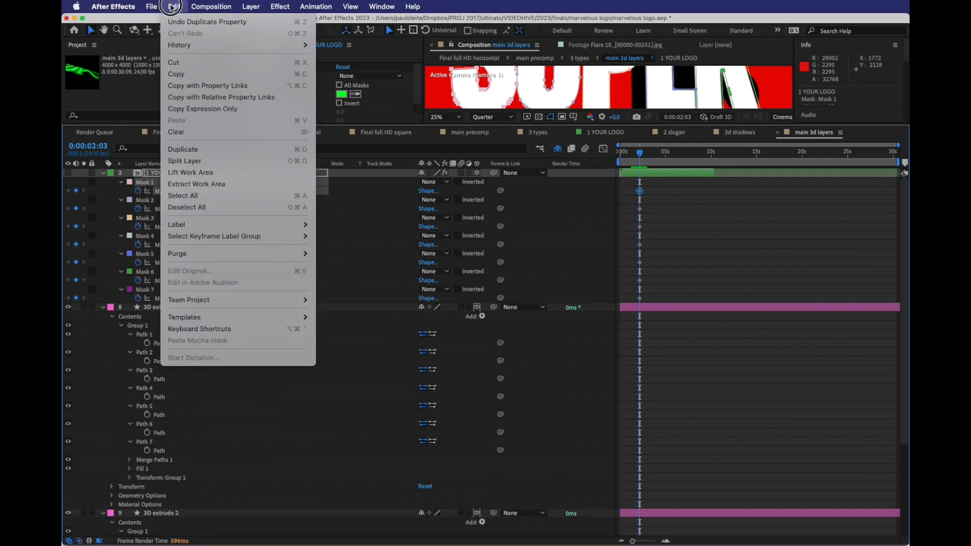
pyautogui.click(384, 245)
pyautogui.click(169, 347)
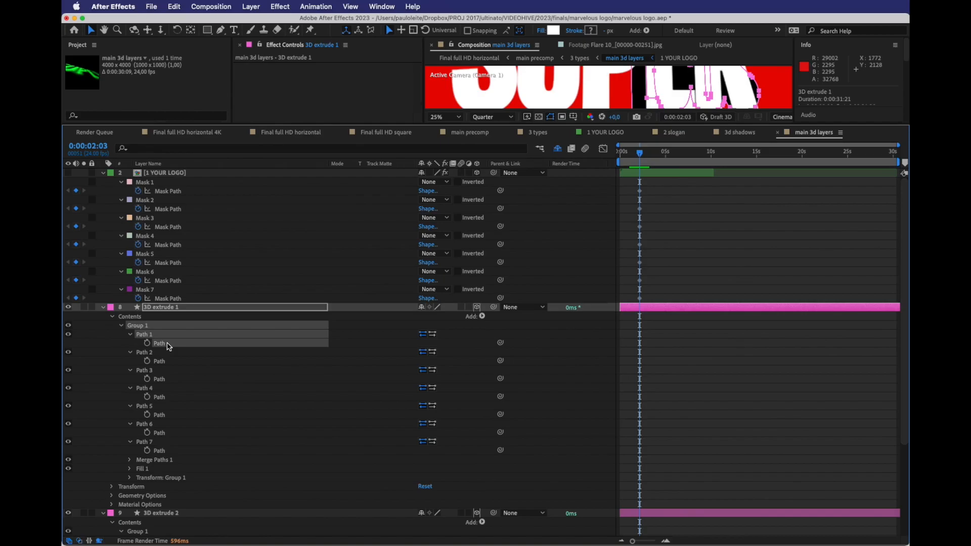
pyautogui.click(174, 6)
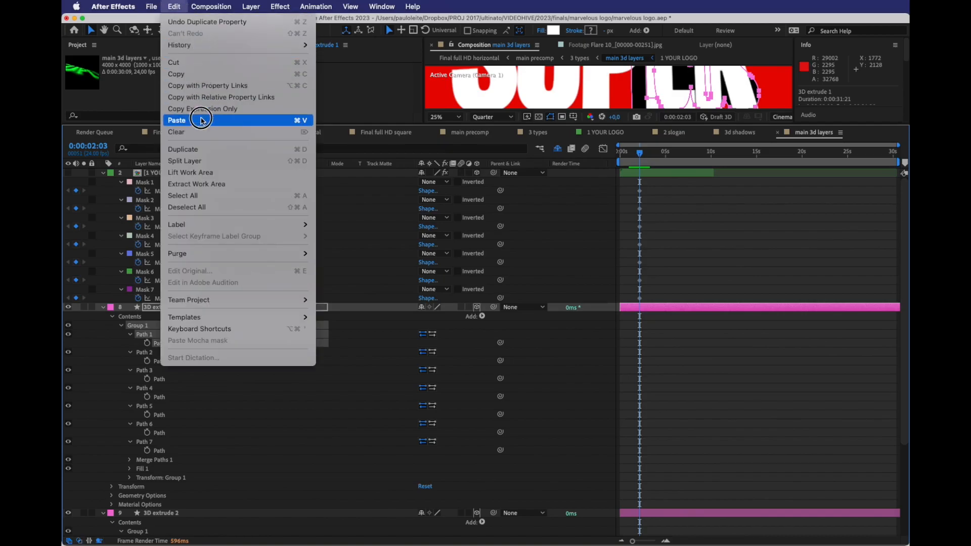
pyautogui.click(298, 378)
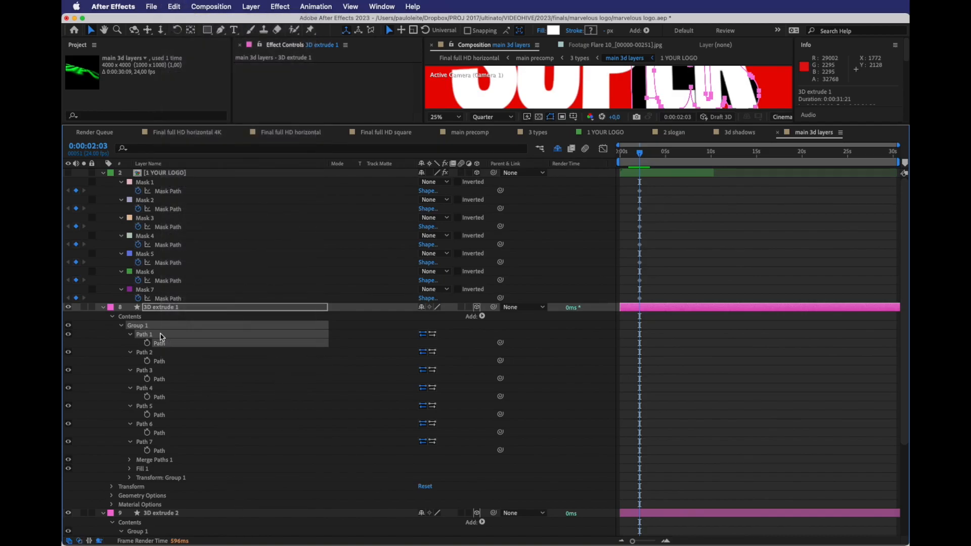
pyautogui.press('super+v')
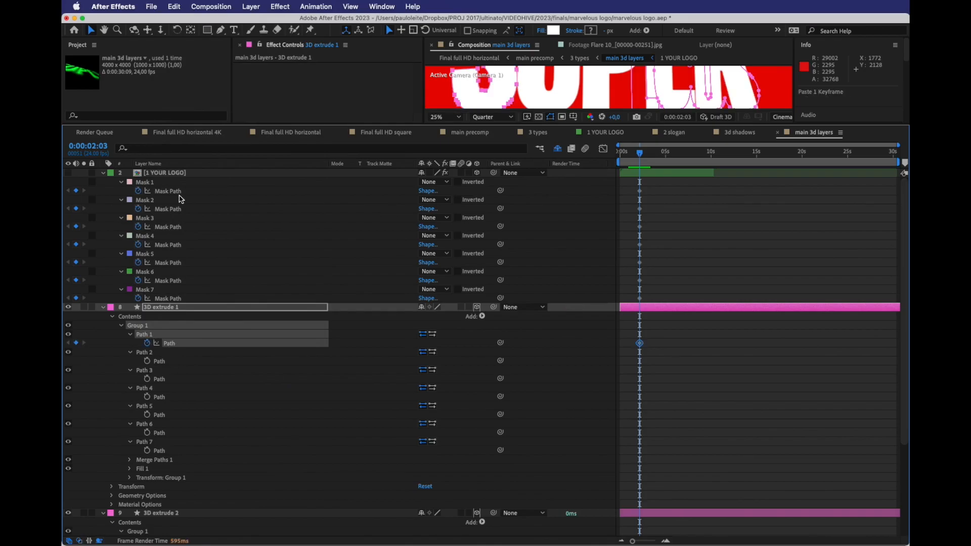
# Copy the Mask Paths of Mask 2 and Mask 3 one at a time into Path 2 and Path 3 of 3D extrude 1
pyautogui.click(171, 209)
pyautogui.press('super+c')
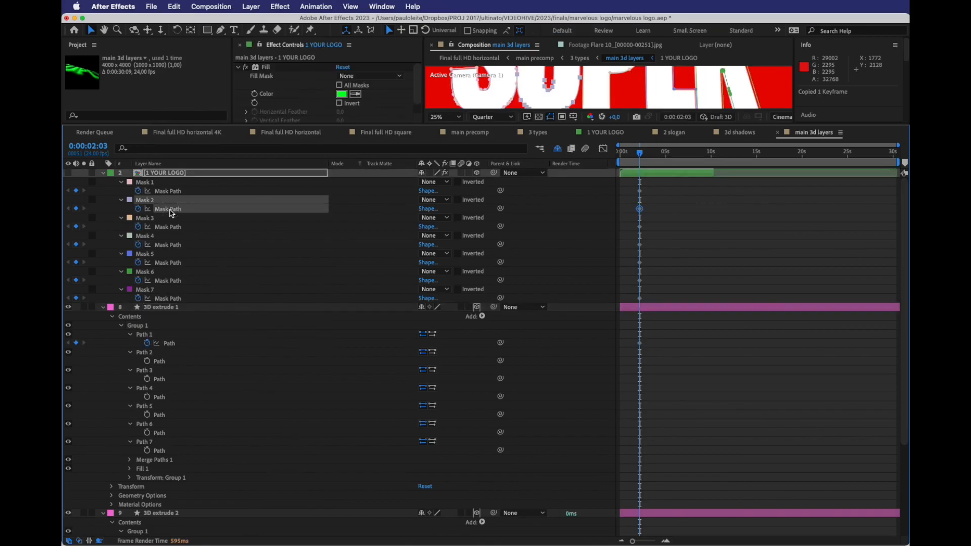
pyautogui.click(171, 362)
pyautogui.press('super+v')
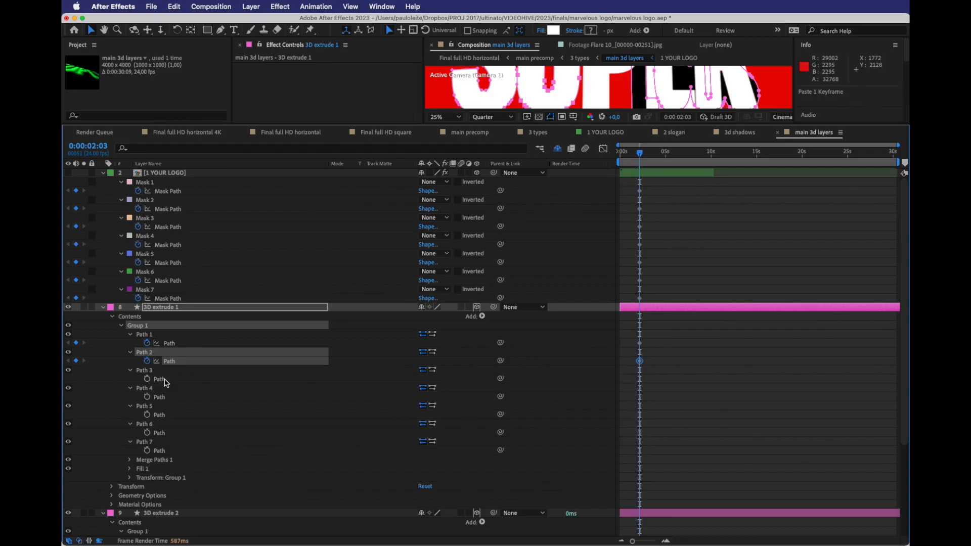
pyautogui.click(169, 227)
pyautogui.press('super+c')
pyautogui.click(163, 379)
pyautogui.press('super+v')
# Copy the Mask Paths of Mask 4 and Mask 5 one at a time into Path 4 and Path 5 of 3D extrude 1
pyautogui.click(168, 245)
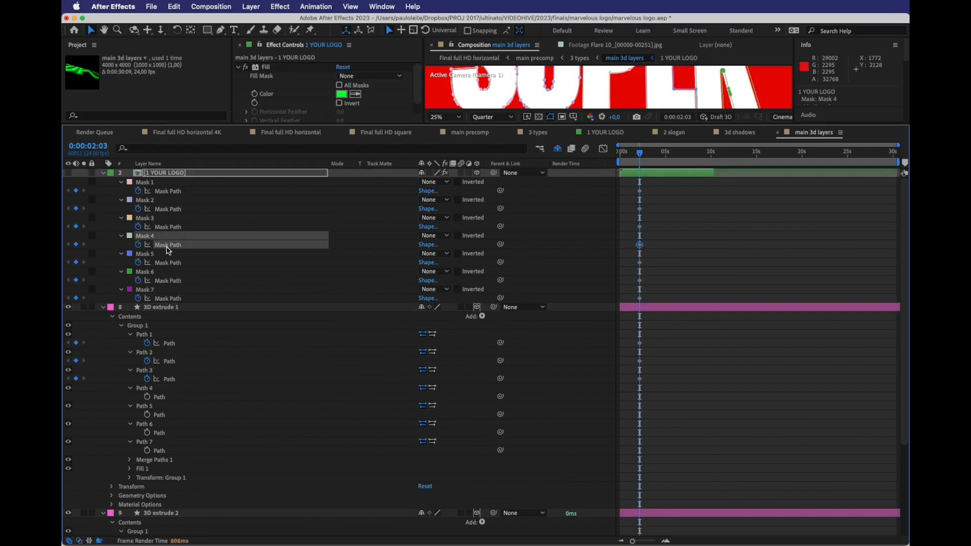
pyautogui.press('super+c')
pyautogui.click(167, 397)
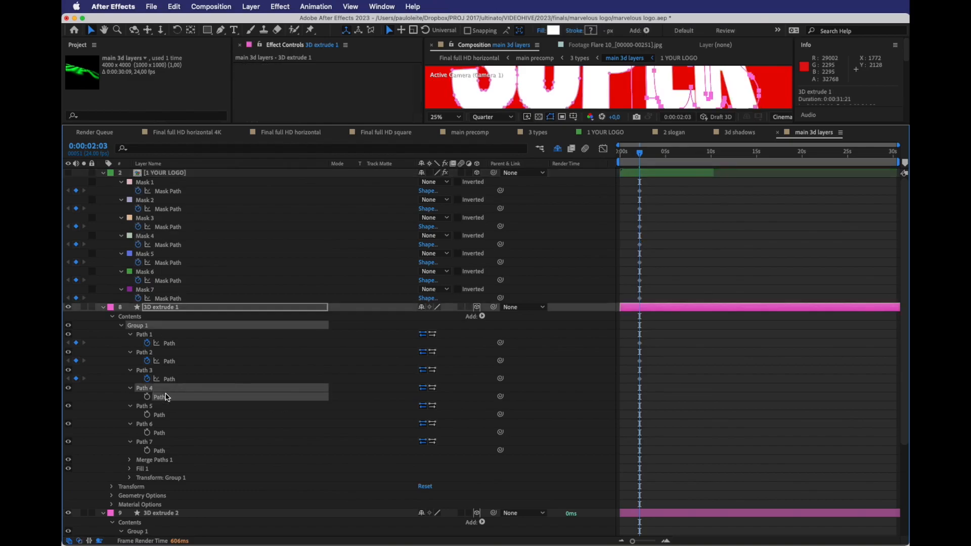
pyautogui.press('super+v')
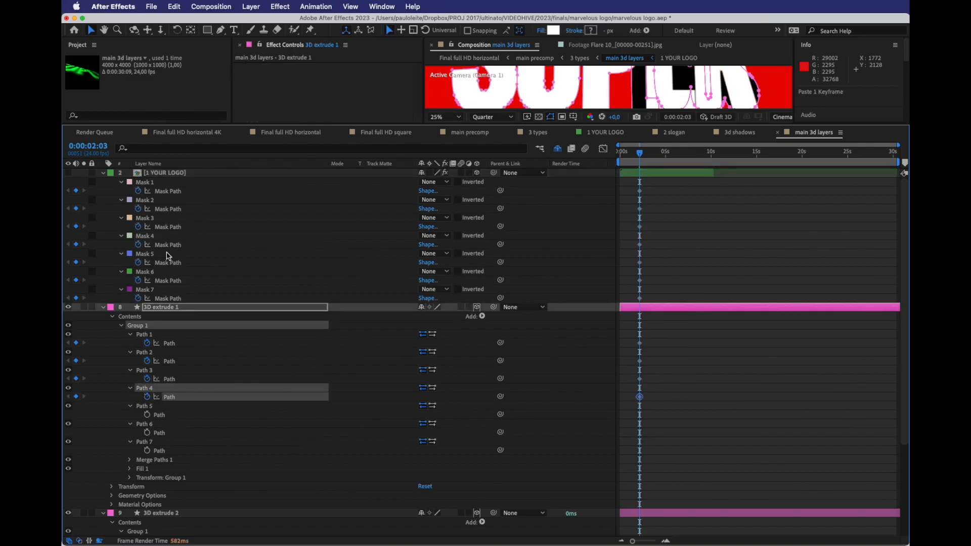
pyautogui.click(166, 266)
pyautogui.press('super+c')
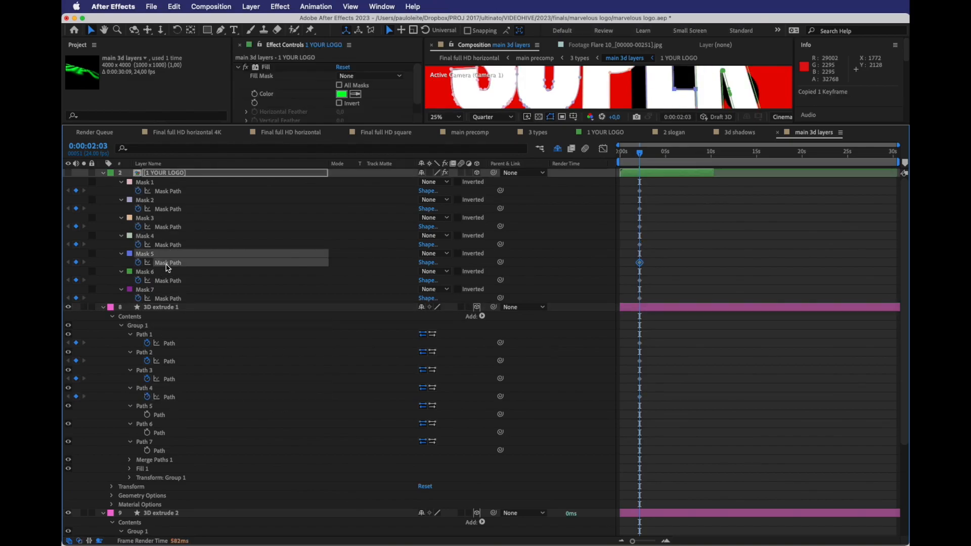
pyautogui.click(163, 416)
pyautogui.press('super+v')
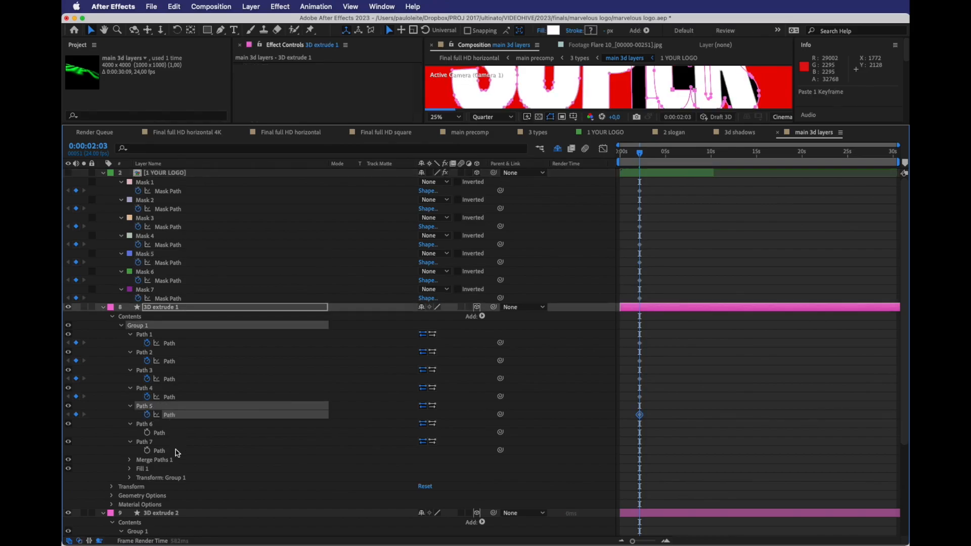
# Copy the Mask Paths of Mask 6 and Mask 7 one at a time into Path 6 and Path 7 of 3D extrude 1
pyautogui.scroll(-1, 167, 287)
pyautogui.click(169, 272)
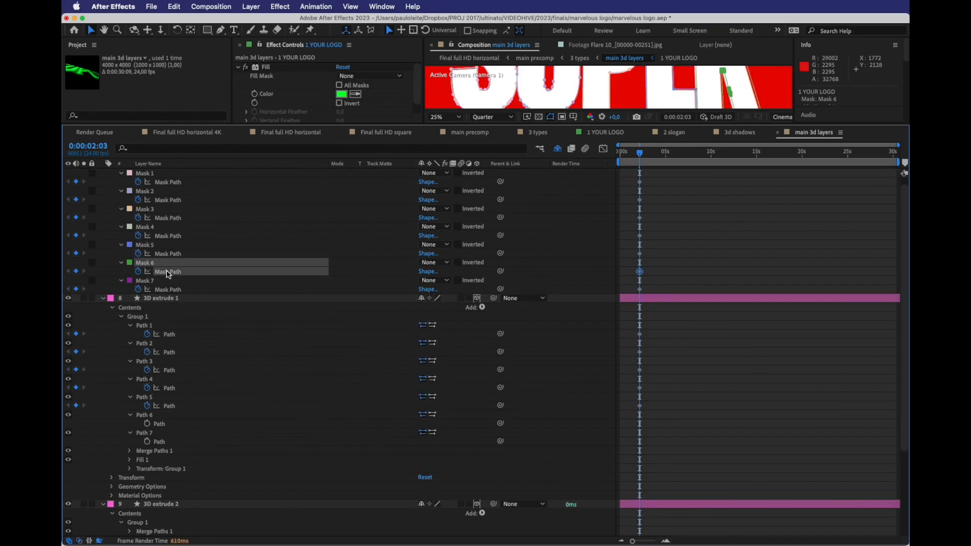
pyautogui.press('super+c')
pyautogui.click(164, 424)
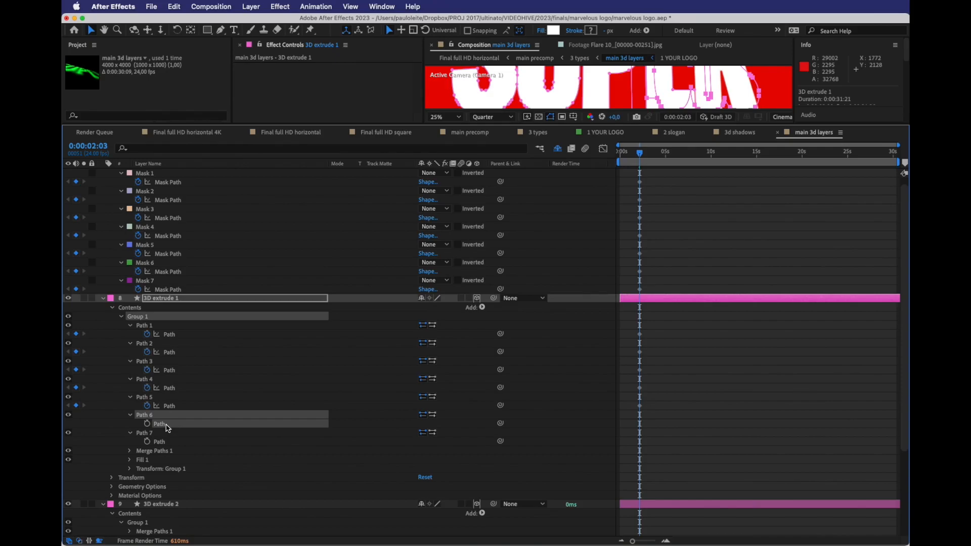
pyautogui.press('super+v')
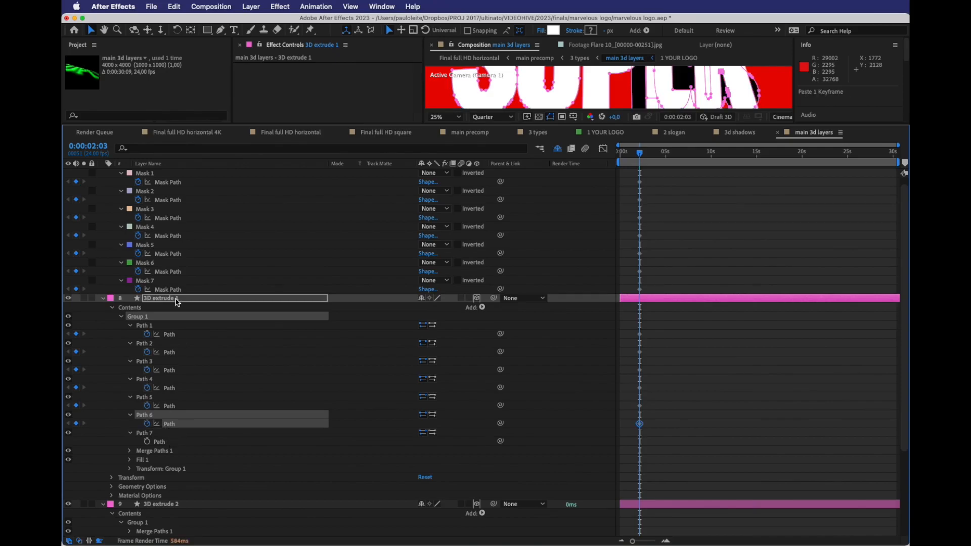
pyautogui.scroll(-1, 176, 252)
pyautogui.click(167, 281)
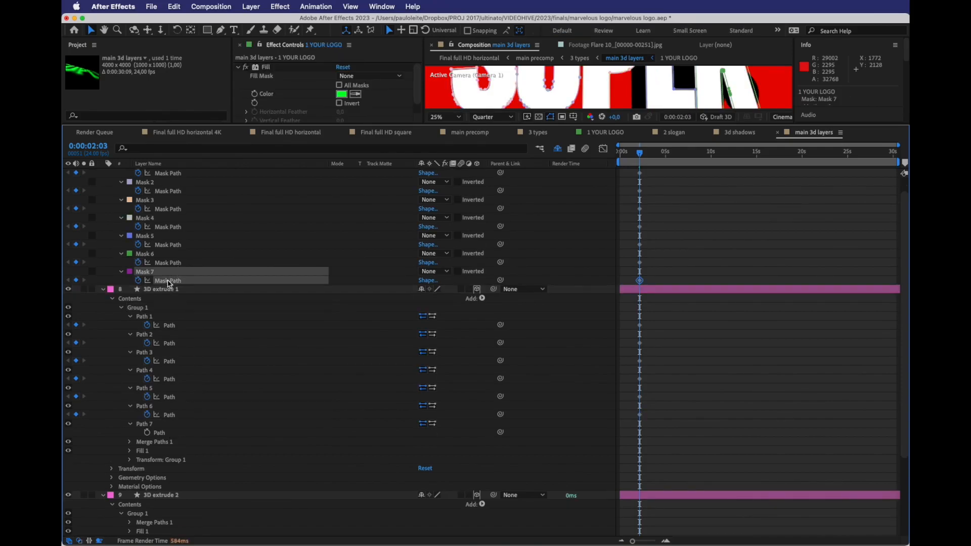
pyautogui.press('super+c')
pyautogui.click(166, 435)
pyautogui.press('super+v')
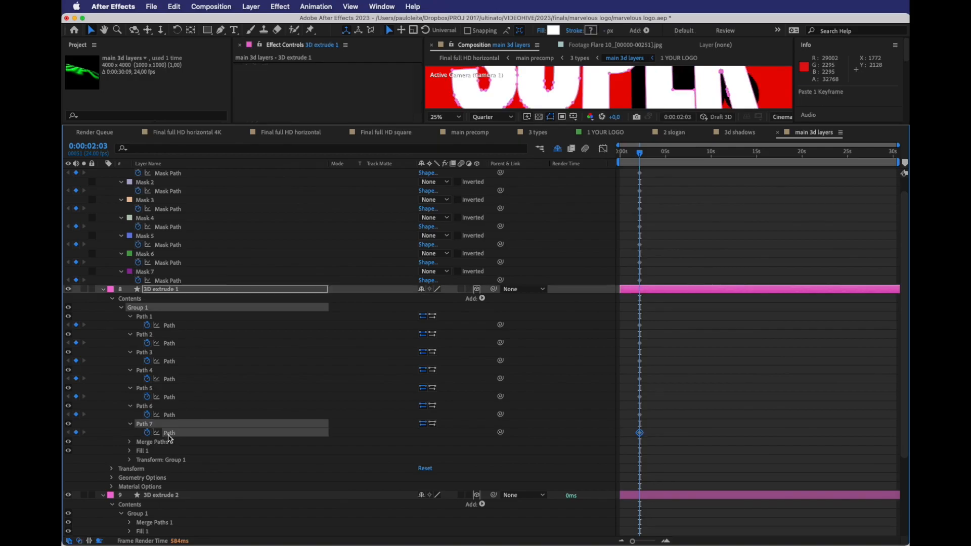
pyautogui.scroll(2, 195, 403)
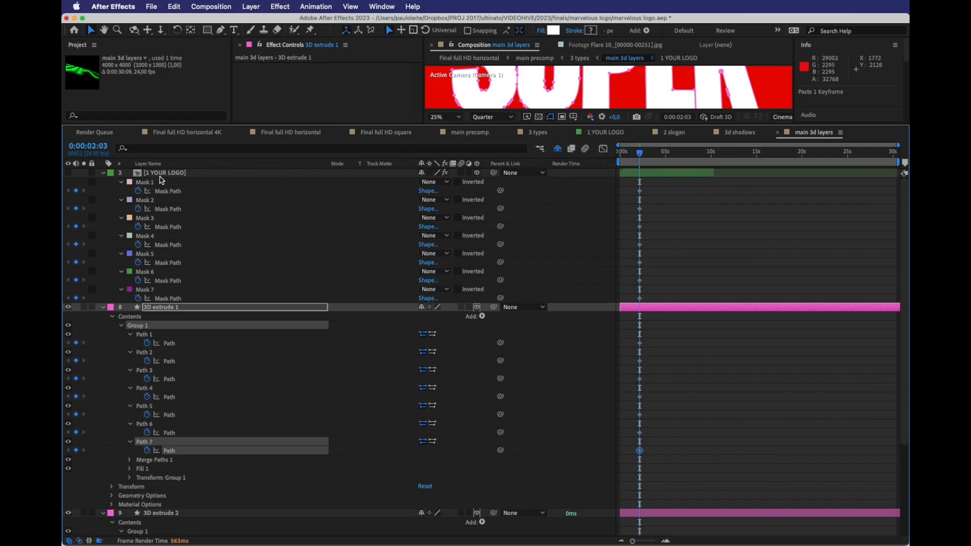
# Collapse the 1 YOUR LOGO layer, enlarge the composition viewer again and set the current time to 0:00:00:15
pyautogui.click(111, 175)
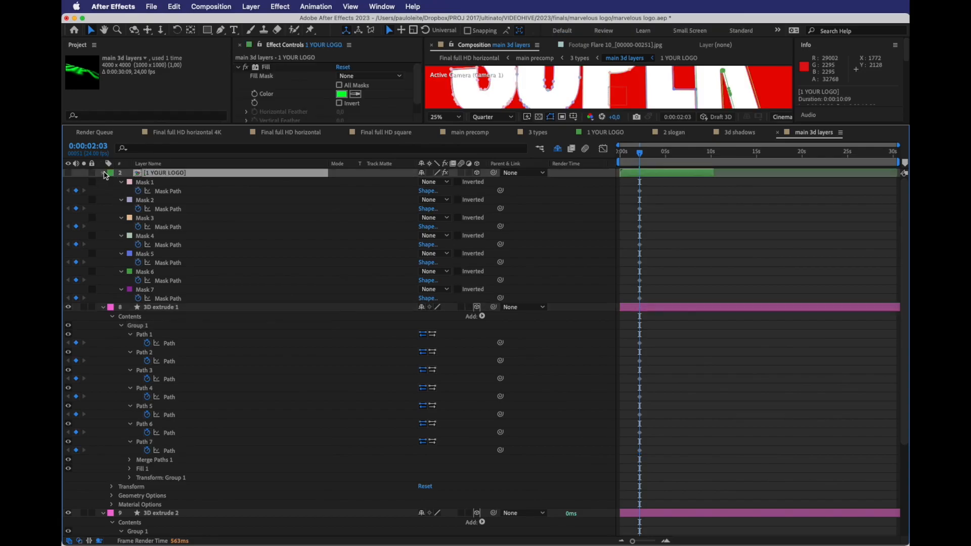
pyautogui.click(103, 174)
pyautogui.moveTo(572, 124); pyautogui.dragTo(582, 347)
pyautogui.moveTo(634, 380); pyautogui.dragTo(625, 380)
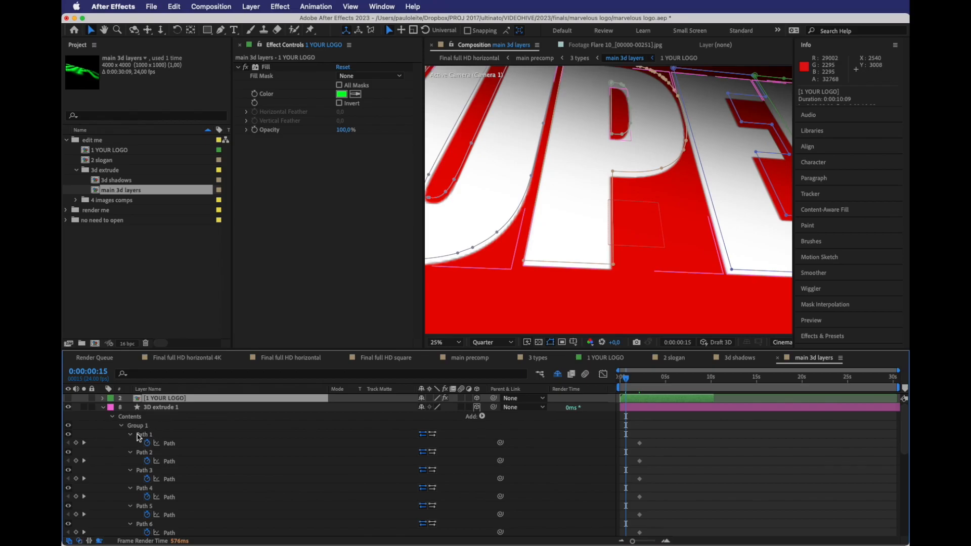
# Copy Path 1 through Path 7 together from Group 1 of 3D extrude 1
pyautogui.click(156, 436)
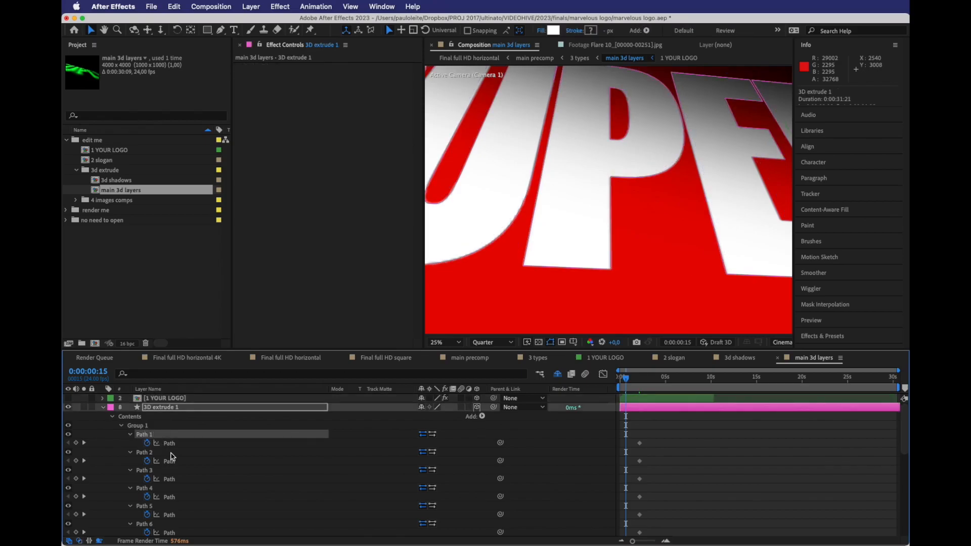
pyautogui.scroll(-3, 172, 457)
pyautogui.keyDown('shift'); pyautogui.click(153, 501); pyautogui.keyUp('shift')
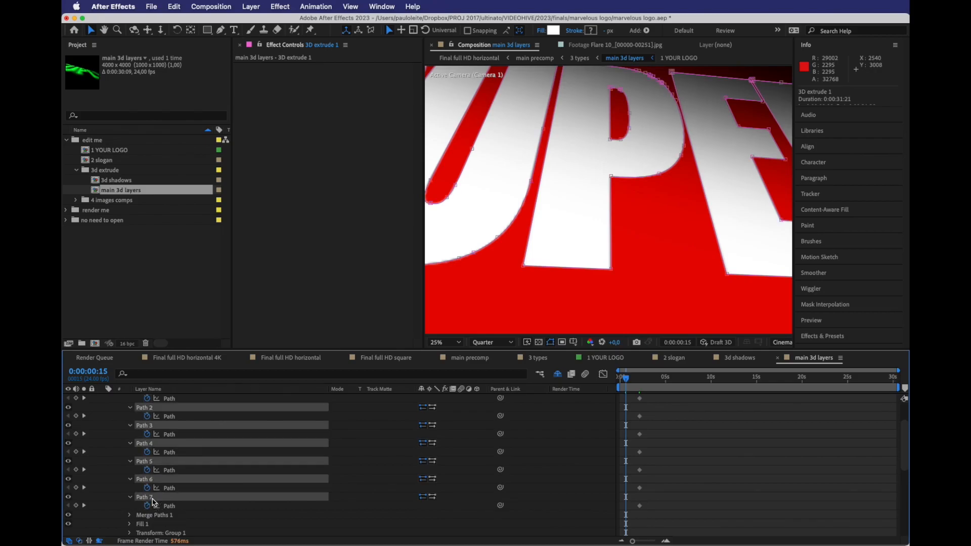
pyautogui.scroll(3, 213, 469)
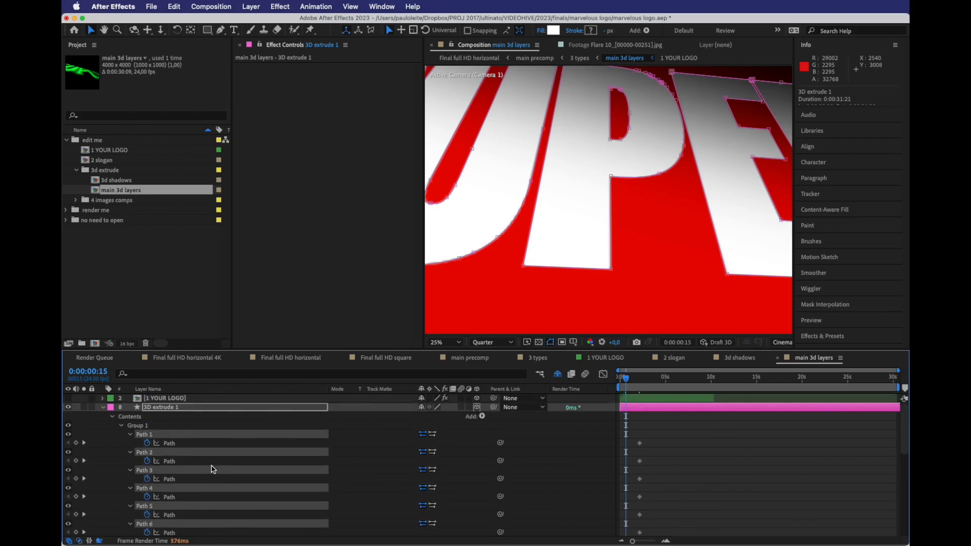
pyautogui.click(154, 443)
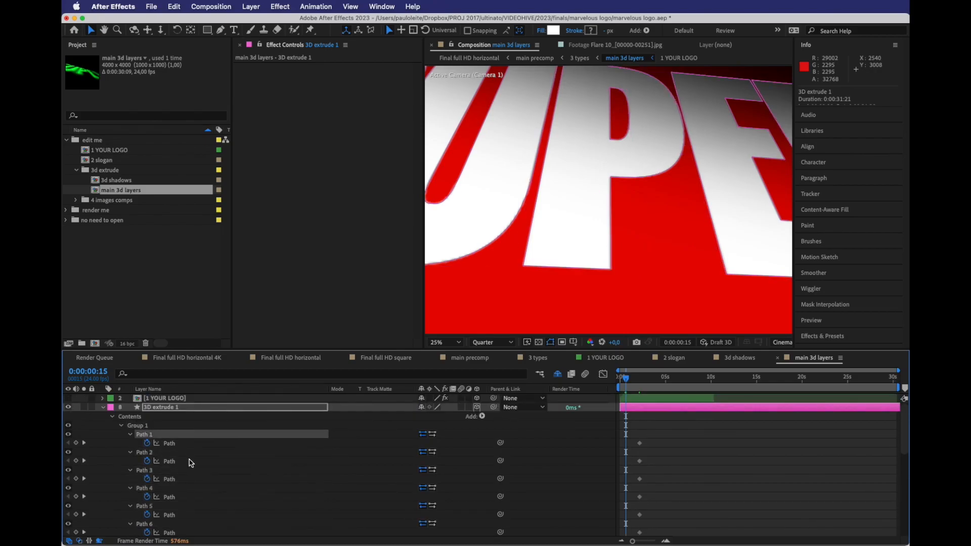
pyautogui.scroll(-3, 192, 465)
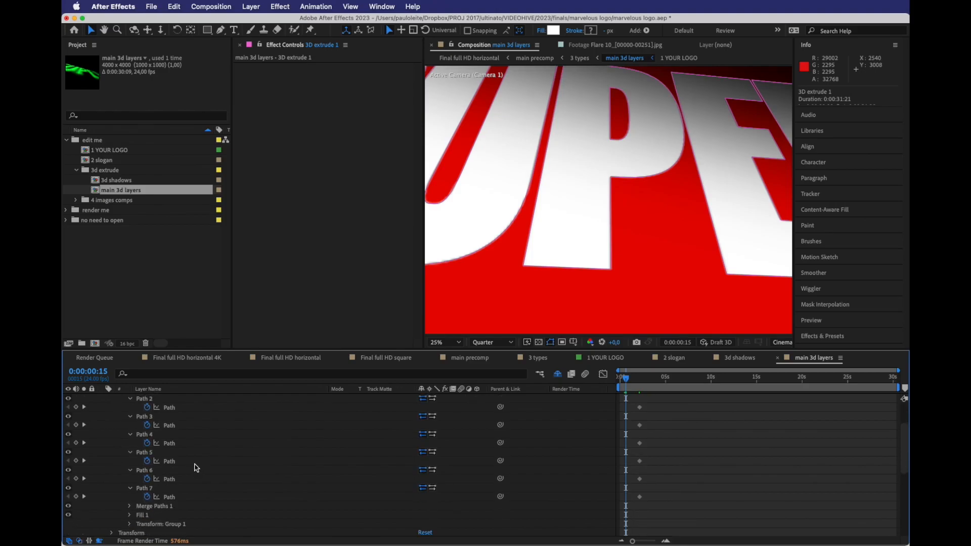
pyautogui.keyDown('shift'); pyautogui.click(151, 491); pyautogui.keyUp('shift')
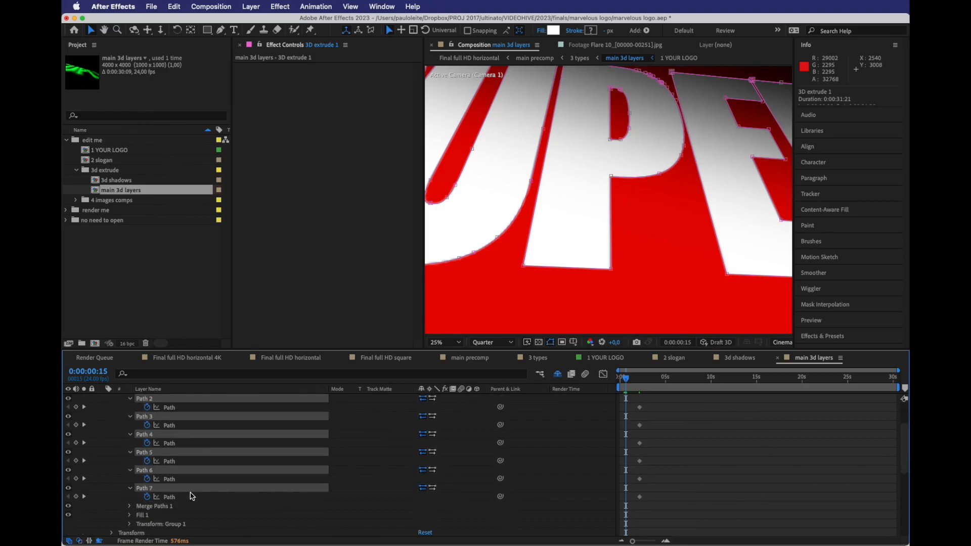
pyautogui.scroll(1, 204, 462)
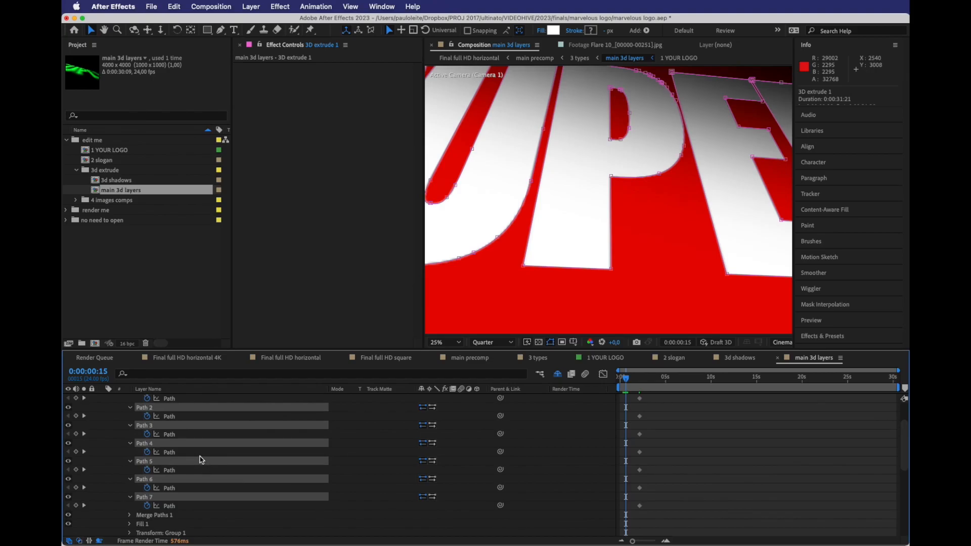
pyautogui.scroll(-5, 152, 473)
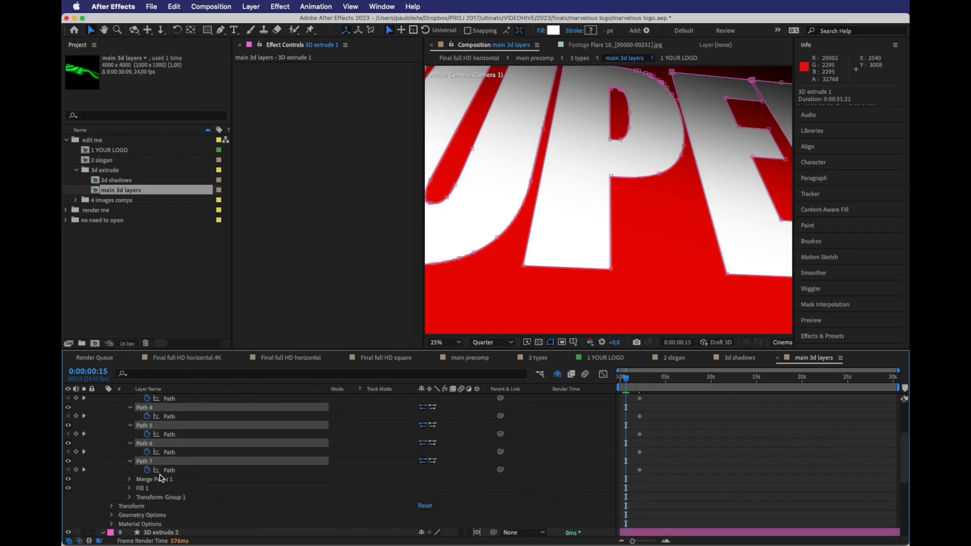
# Paste the seven paths into Group 1 of 3D extrude 2, place them above Merge Paths 1 and check the extruded letters
pyautogui.click(170, 457)
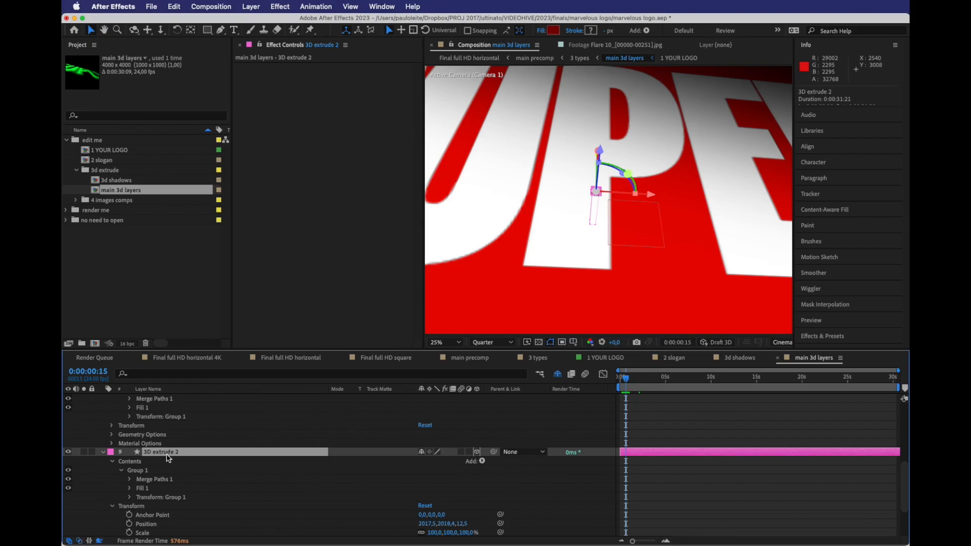
pyautogui.scroll(-1, 152, 473)
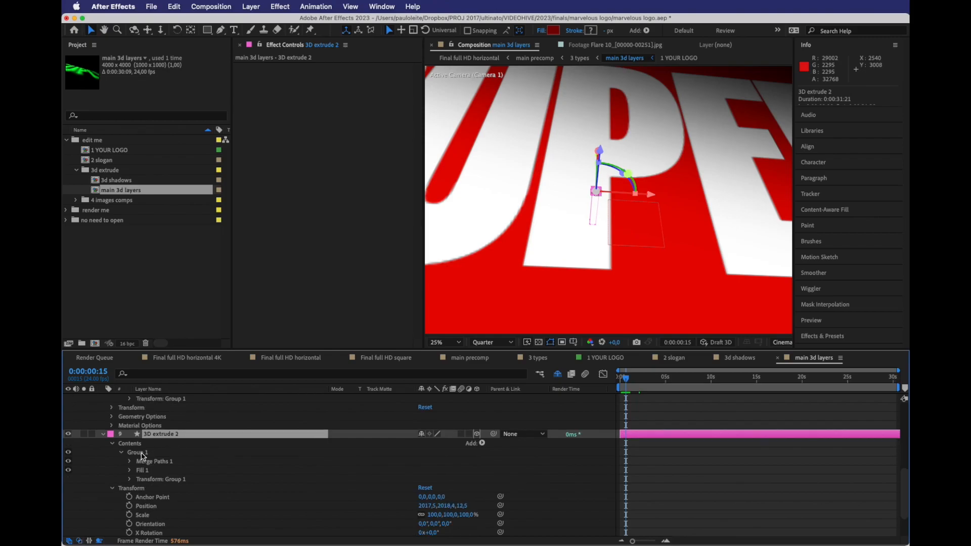
pyautogui.click(142, 453)
pyautogui.press('super+v')
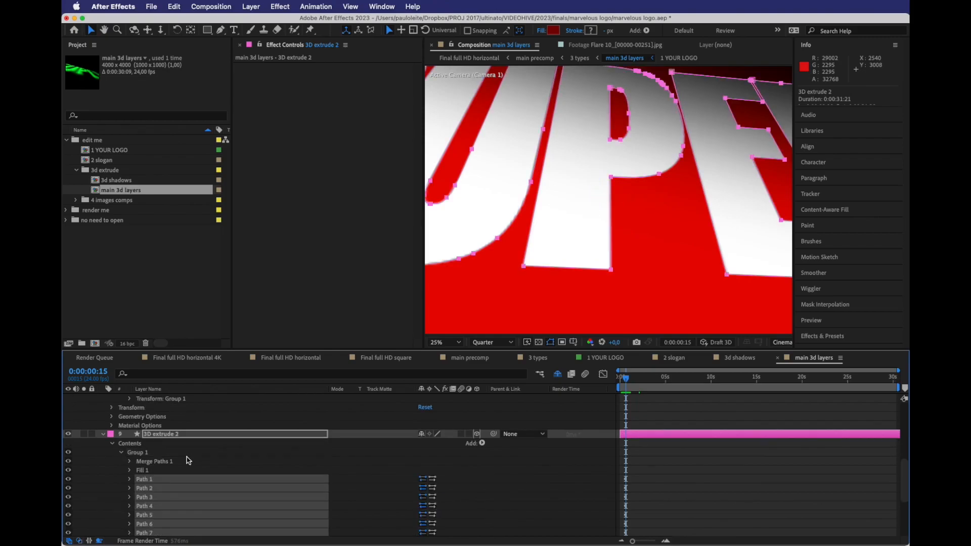
pyautogui.scroll(-2, 185, 459)
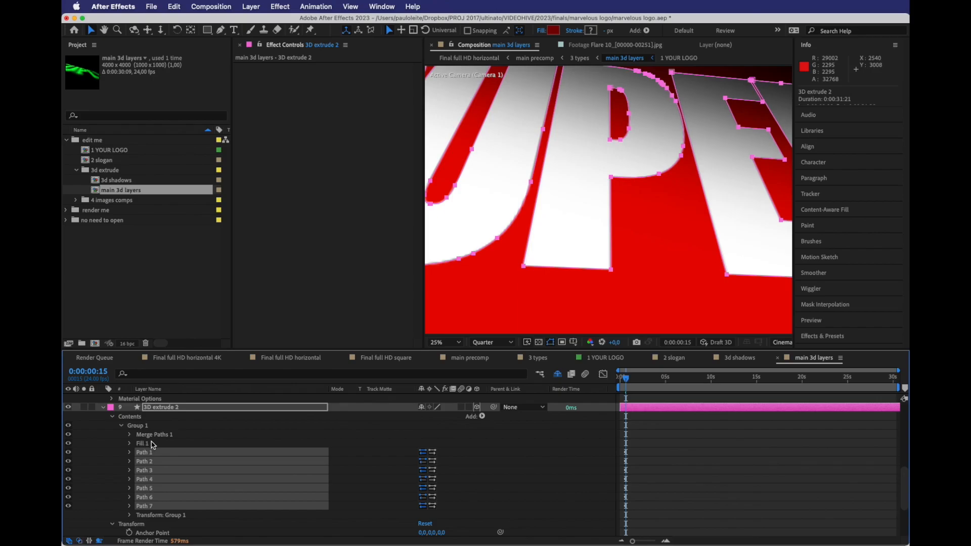
pyautogui.moveTo(152, 452); pyautogui.dragTo(152, 429)
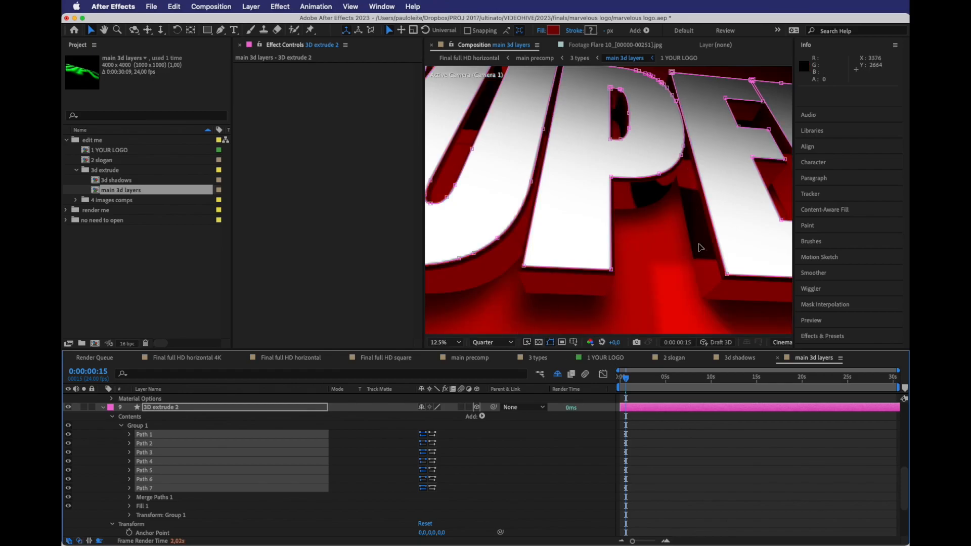
pyautogui.scroll(-1, 692, 217)
pyautogui.scroll(1, 674, 195)
pyautogui.scroll(-1, 676, 200)
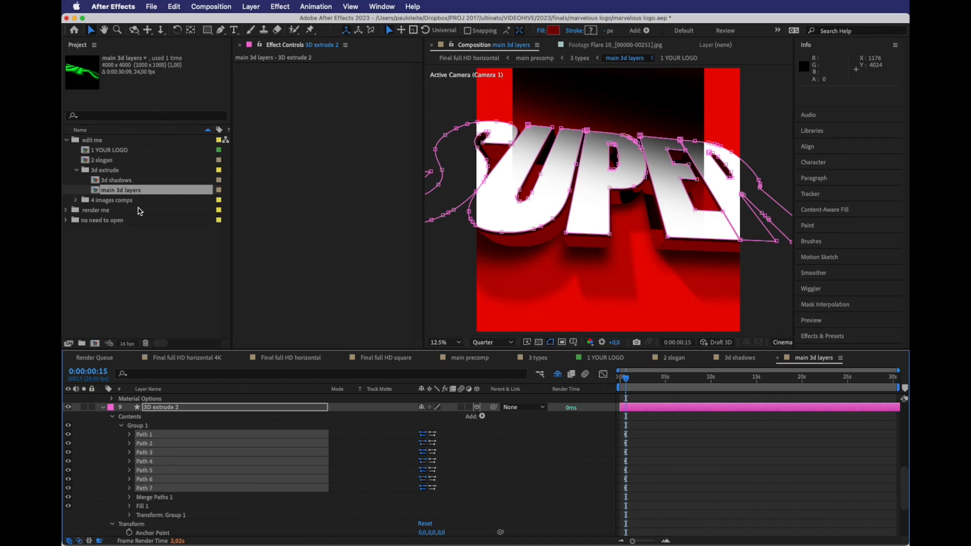
# In the 3d shadows comp, paste the seven paths into Group 1 of 3D extrude 3, move them above Merge Paths 1 and preview at 0:00:00:19
pyautogui.doubleClick(110, 180)
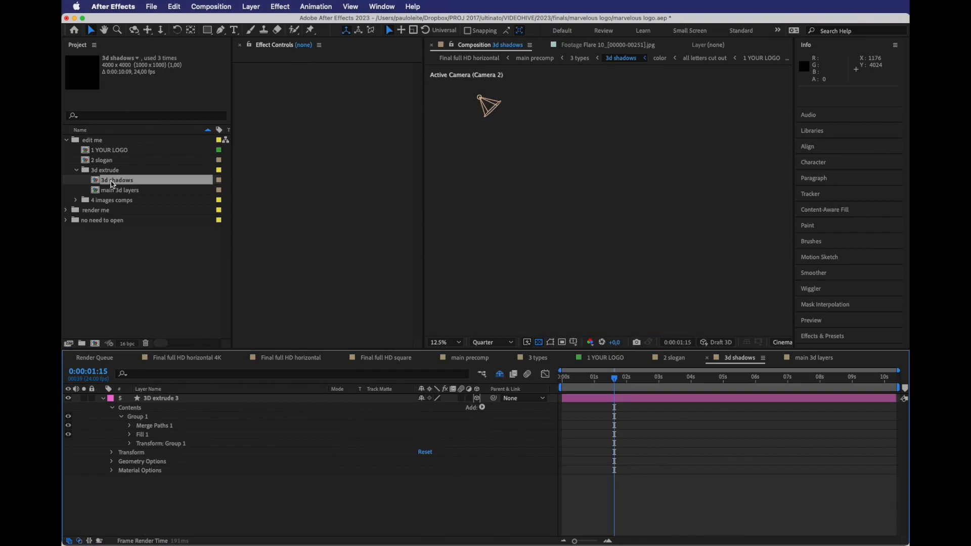
pyautogui.click(137, 418)
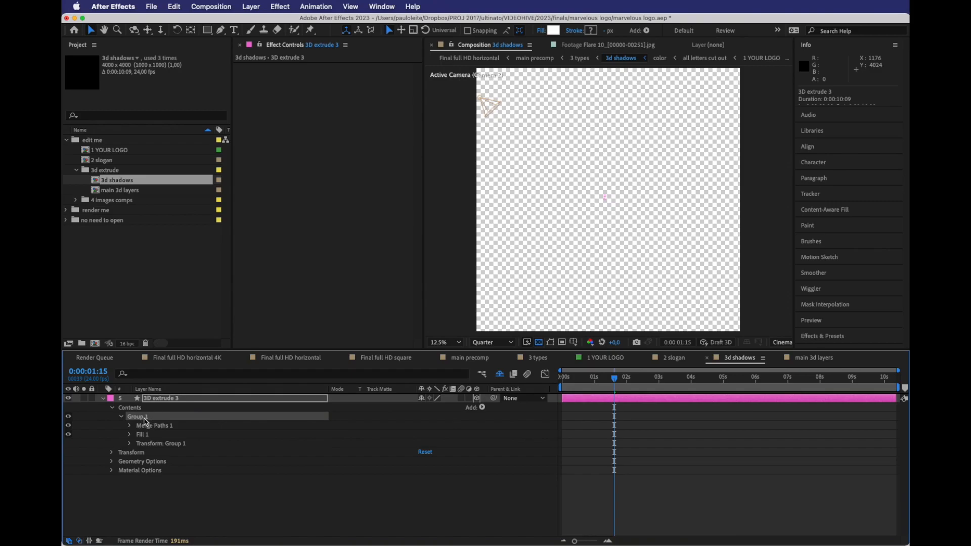
pyautogui.press('super+v')
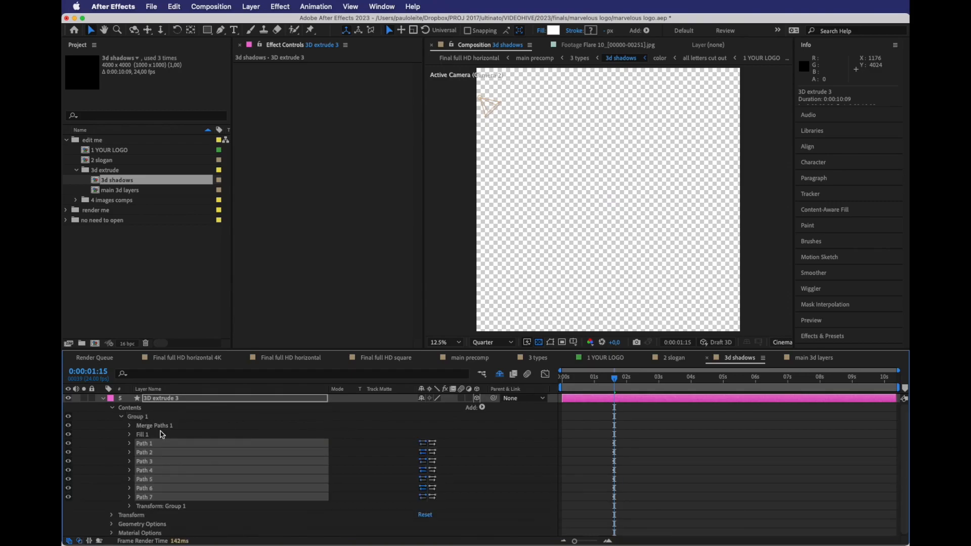
pyautogui.moveTo(147, 447)
pyautogui.mouseDown()
pyautogui.moveTo(153, 426)
pyautogui.moveTo(146, 427)
pyautogui.mouseUp()
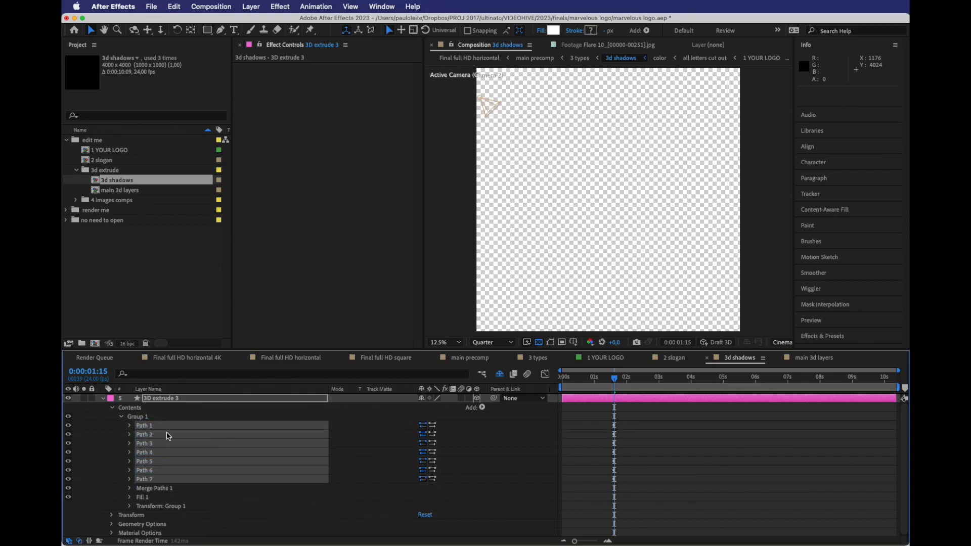
pyautogui.click(587, 377)
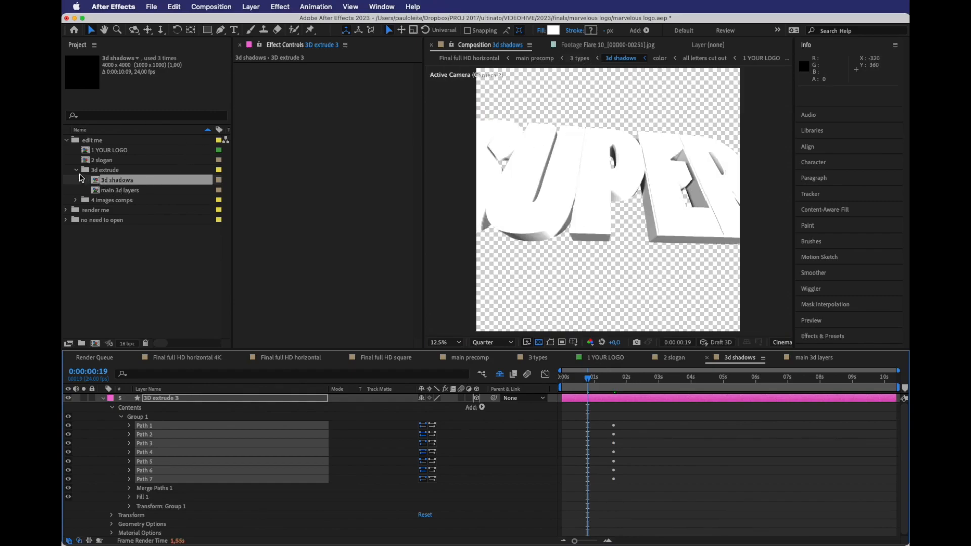
# Collapse the 3d extrude folder and expand the 4 images comps folder to show its cutout and footage comps
pyautogui.click(76, 171)
pyautogui.click(113, 180)
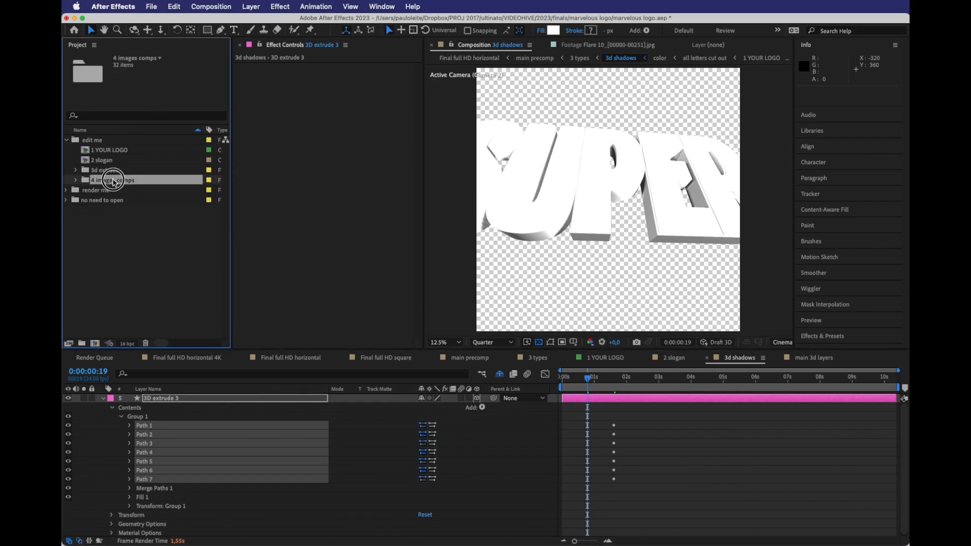
pyautogui.click(74, 181)
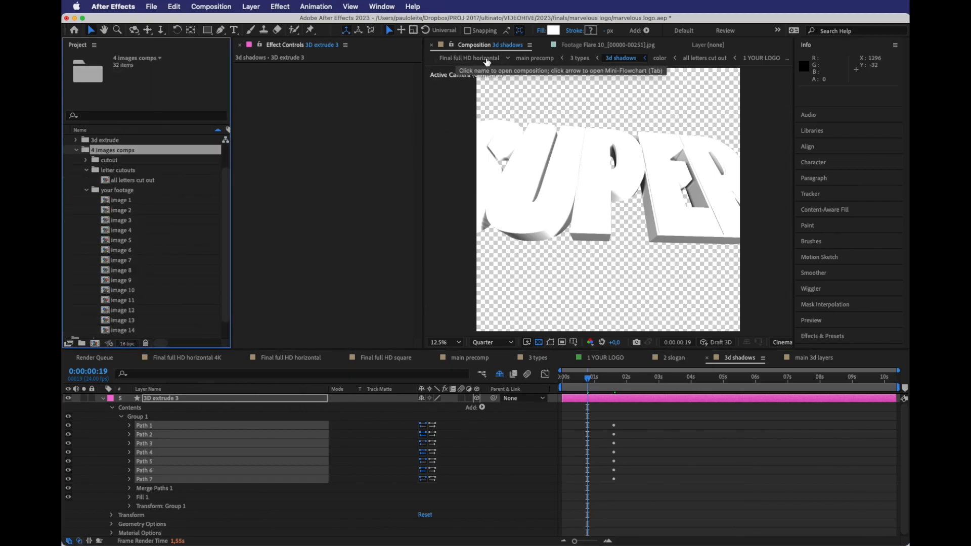
# Preview the Final full HD horizontal comp at 0:00:01:22, 0:00:10:01, 0:00:11:01 and 0:00:13:15
pyautogui.click(481, 59)
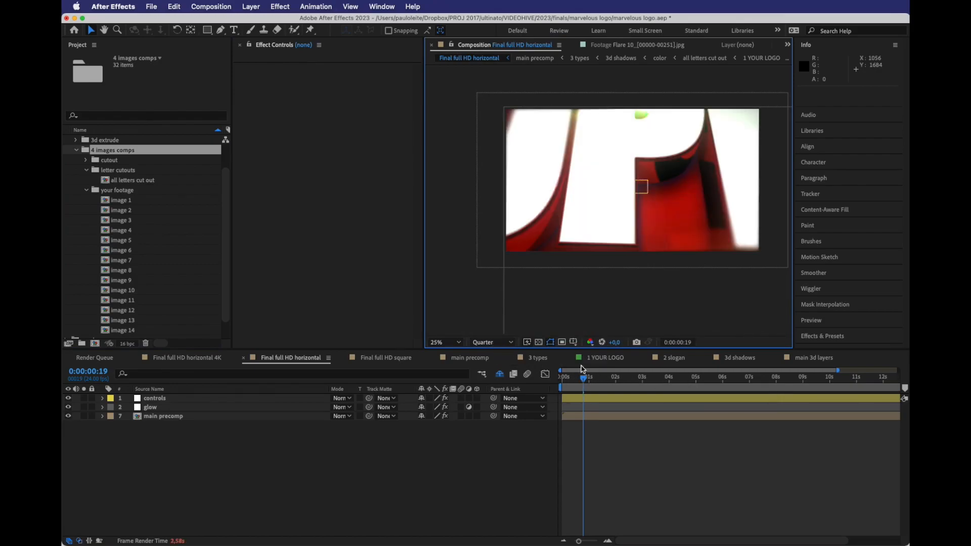
pyautogui.click(613, 380)
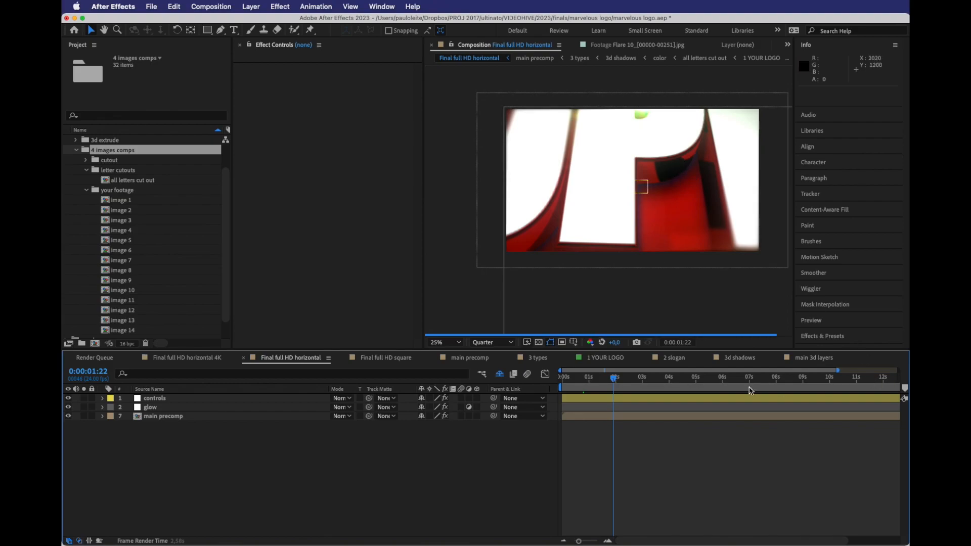
pyautogui.click(831, 380)
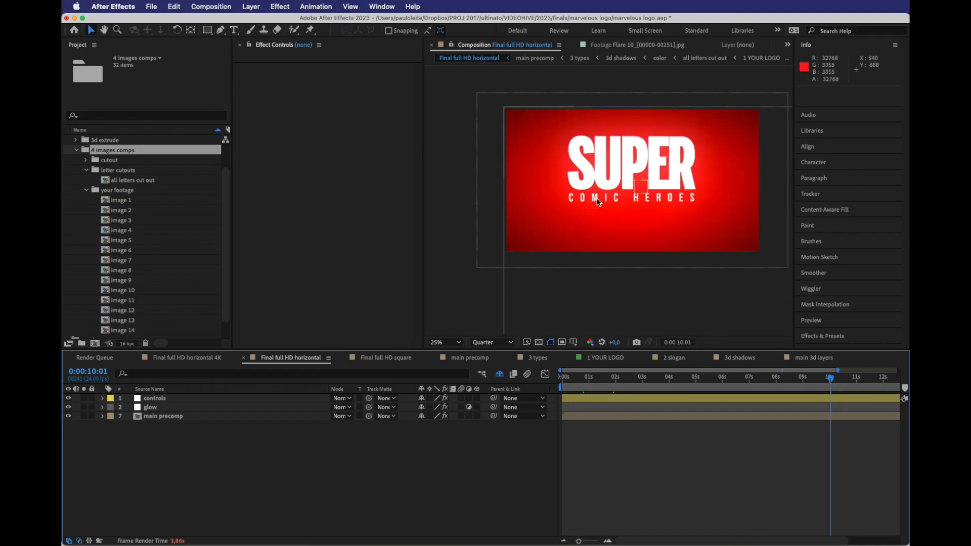
pyautogui.click(858, 383)
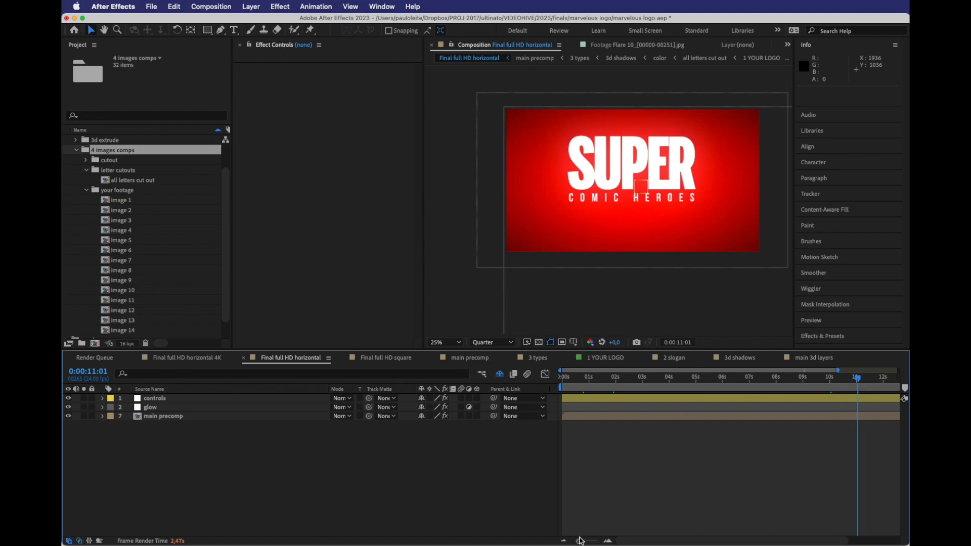
pyautogui.moveTo(581, 540); pyautogui.dragTo(574, 540)
pyautogui.click(860, 384)
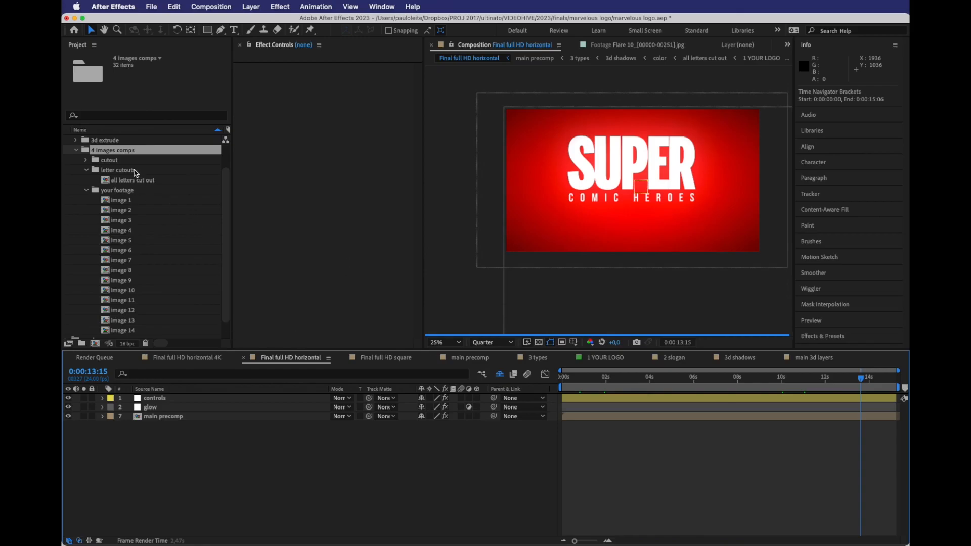
# In the main 3d layers comp, collapse 3D extrude 1 and 3D extrude 2, hide the 1 YOUR LOGO layer and view frame 0:00:01:02
pyautogui.scroll(3, 135, 200)
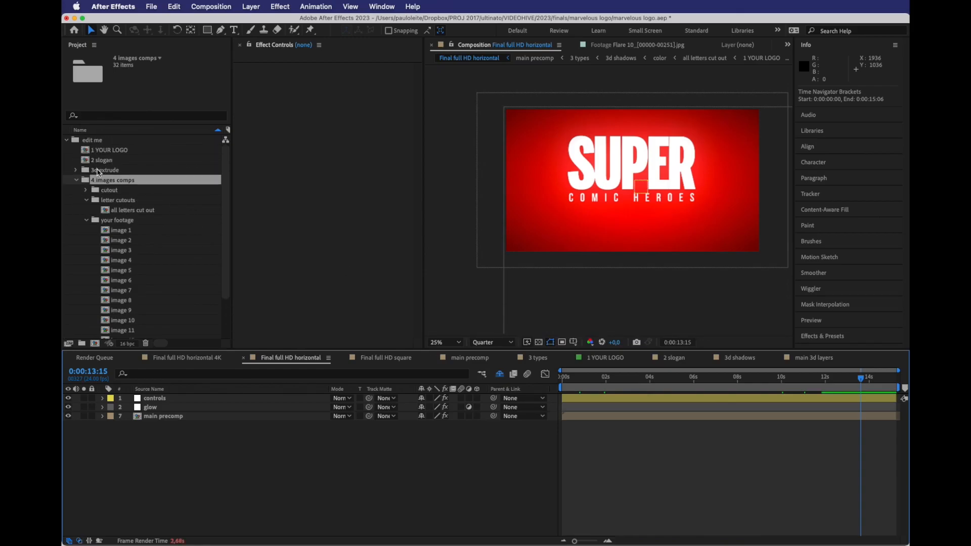
pyautogui.click(75, 170)
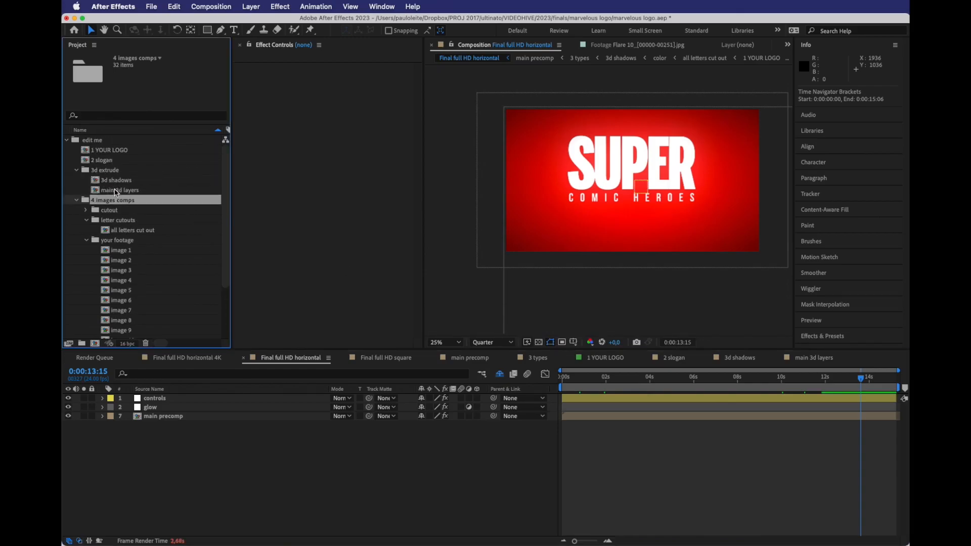
pyautogui.doubleClick(115, 190)
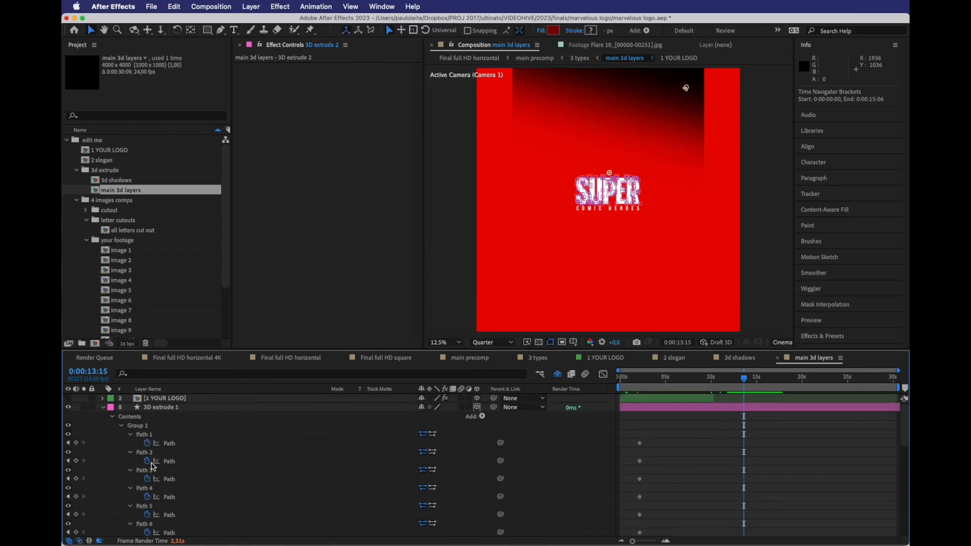
pyautogui.click(104, 408)
pyautogui.click(161, 400)
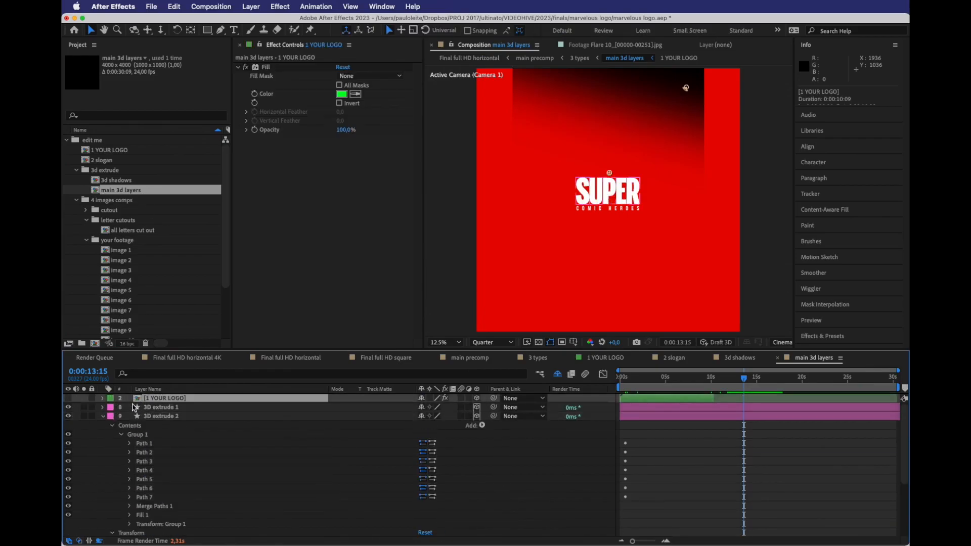
pyautogui.click(102, 417)
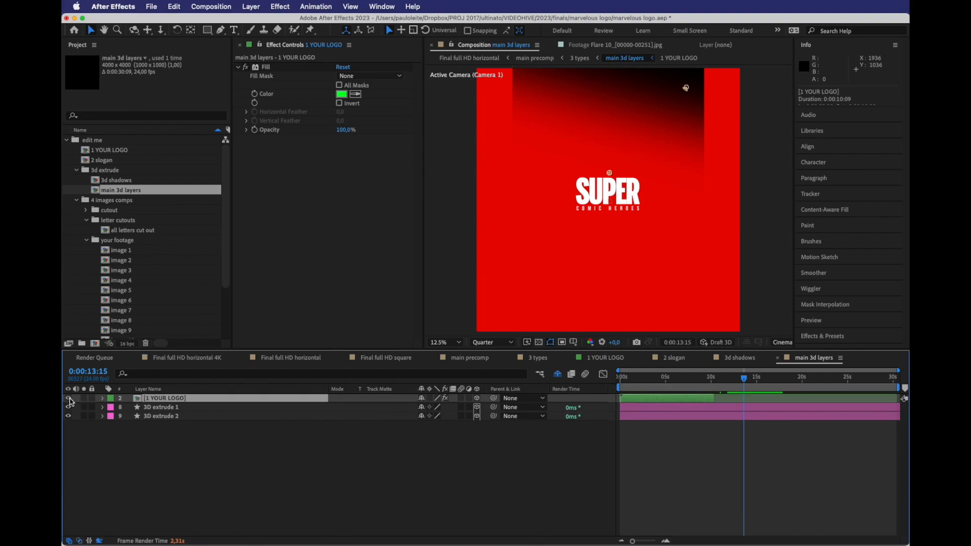
pyautogui.click(68, 398)
pyautogui.moveTo(704, 377); pyautogui.dragTo(630, 378)
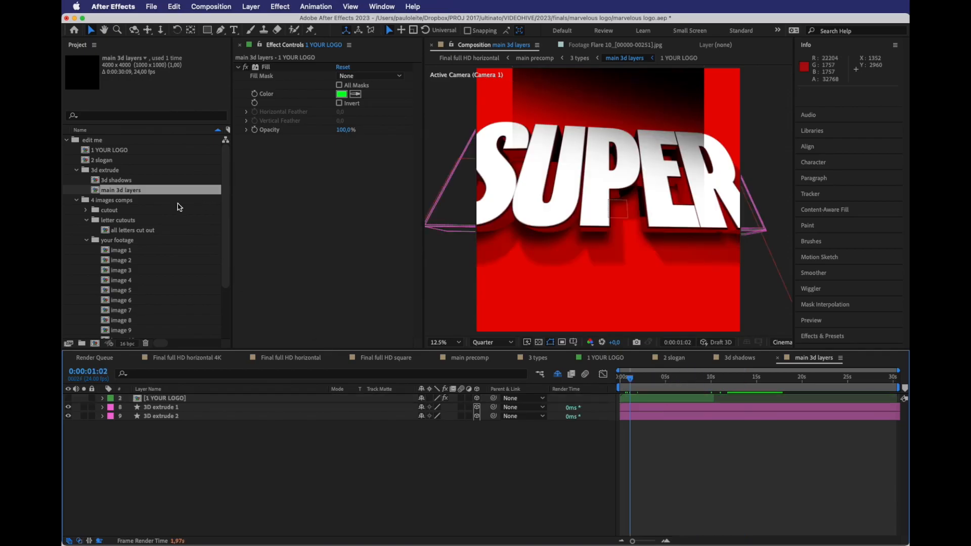
pyautogui.moveTo(226, 208); pyautogui.dragTo(228, 273)
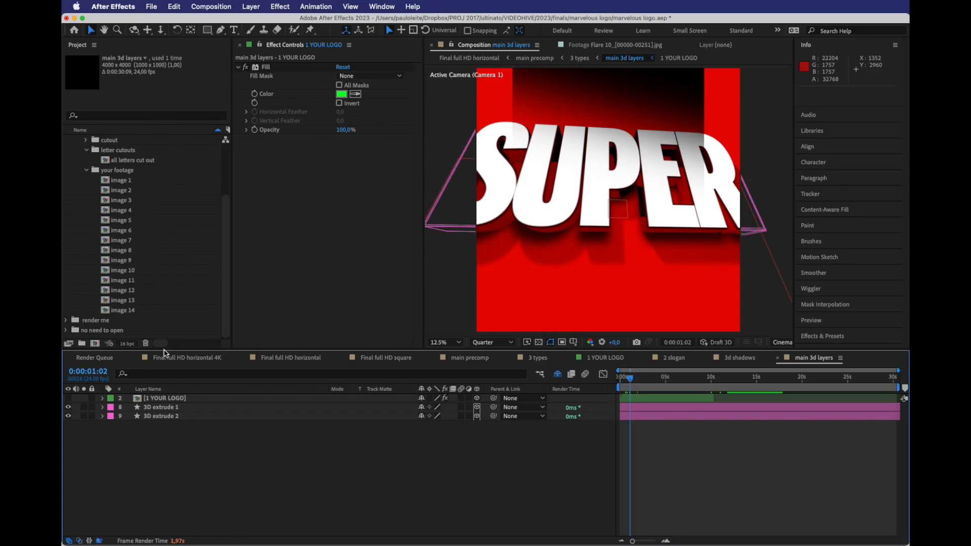
# Import the 14 AdobeStock JPEG files from the images folder in Finder into the project's your footage folder
pyautogui.click(119, 172)
pyautogui.scroll(2, 121, 194)
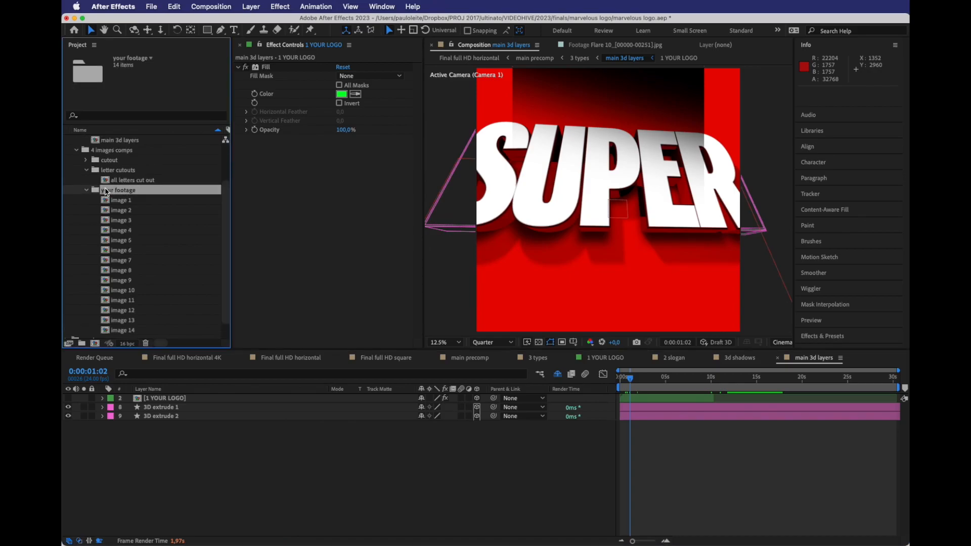
pyautogui.scroll(-2, 177, 251)
pyautogui.click(215, 544)
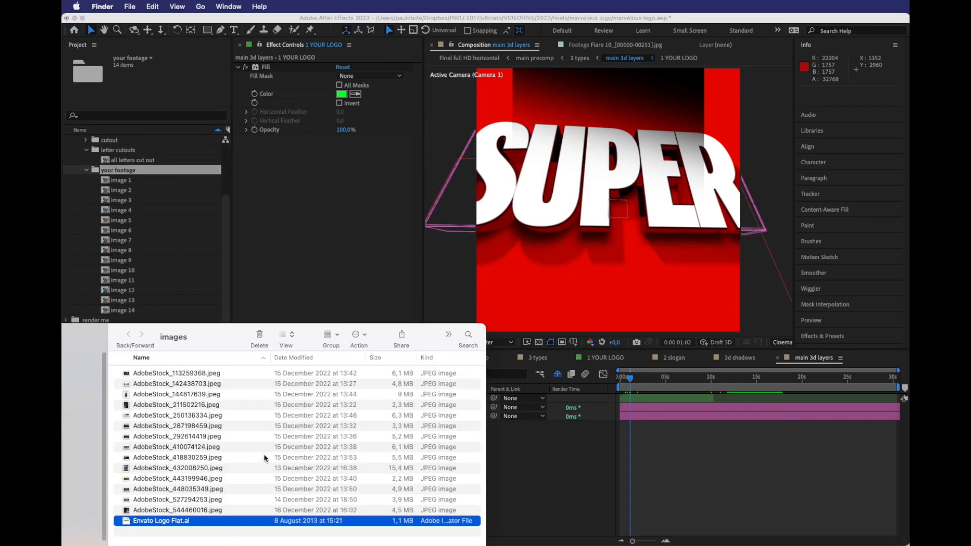
pyautogui.click(236, 511)
pyautogui.click(237, 374)
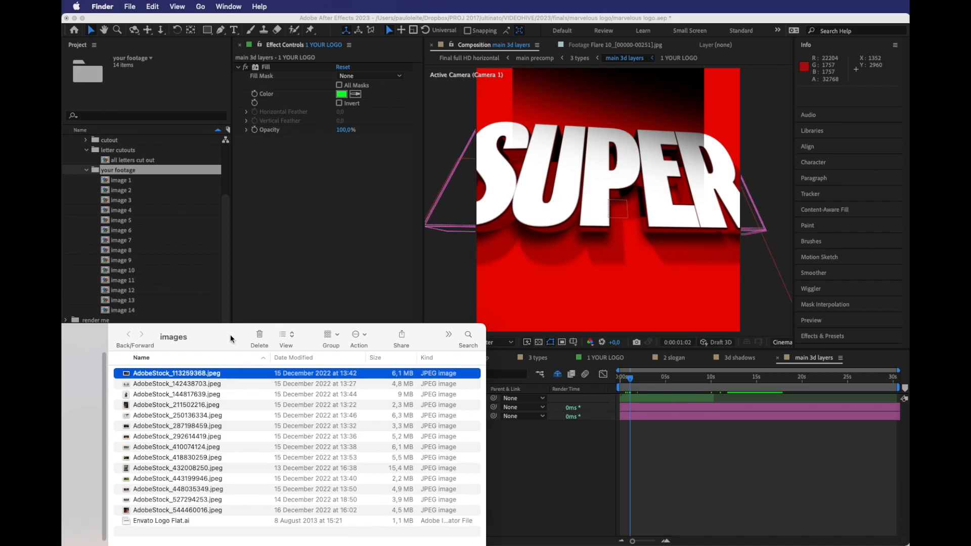
pyautogui.moveTo(229, 334); pyautogui.dragTo(233, 331)
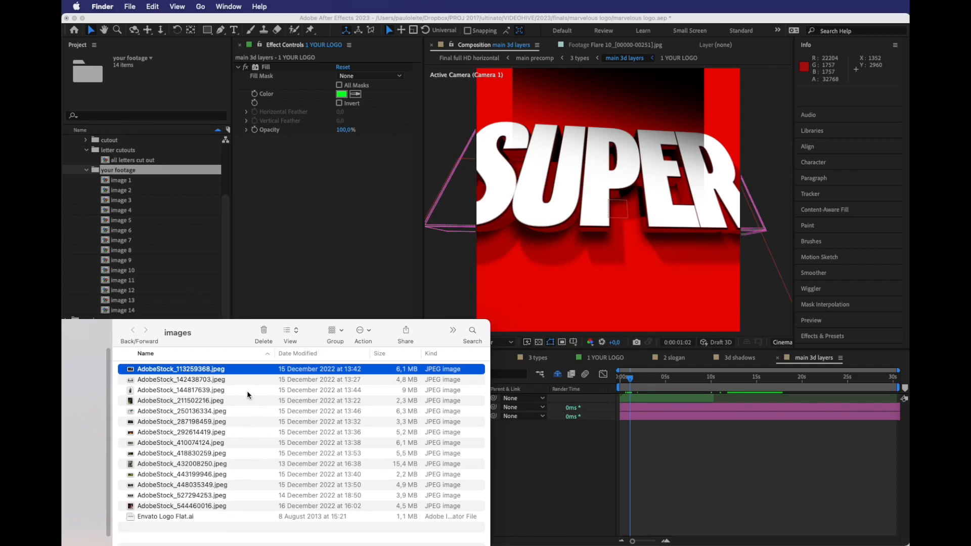
pyautogui.moveTo(238, 509); pyautogui.dragTo(238, 393)
pyautogui.moveTo(193, 414); pyautogui.dragTo(139, 179)
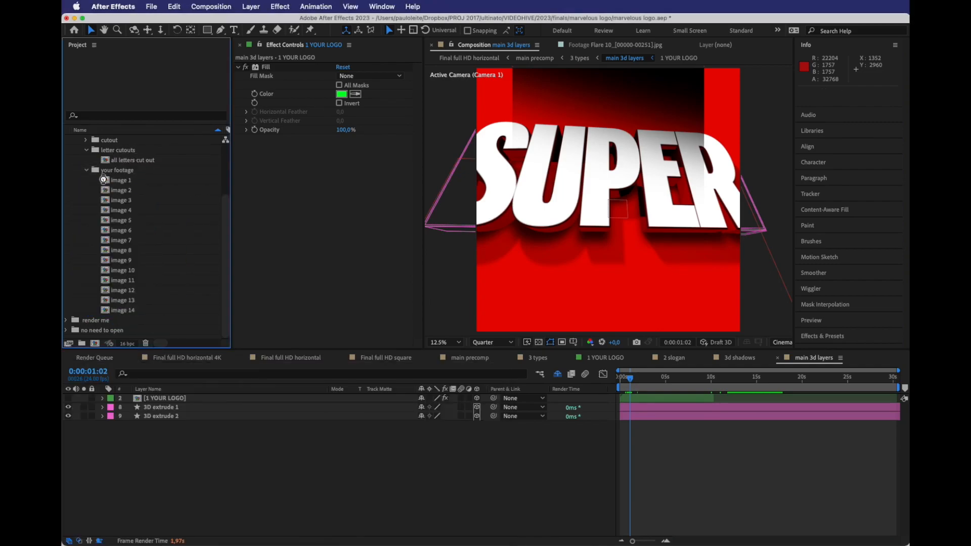
pyautogui.scroll(-2, 142, 197)
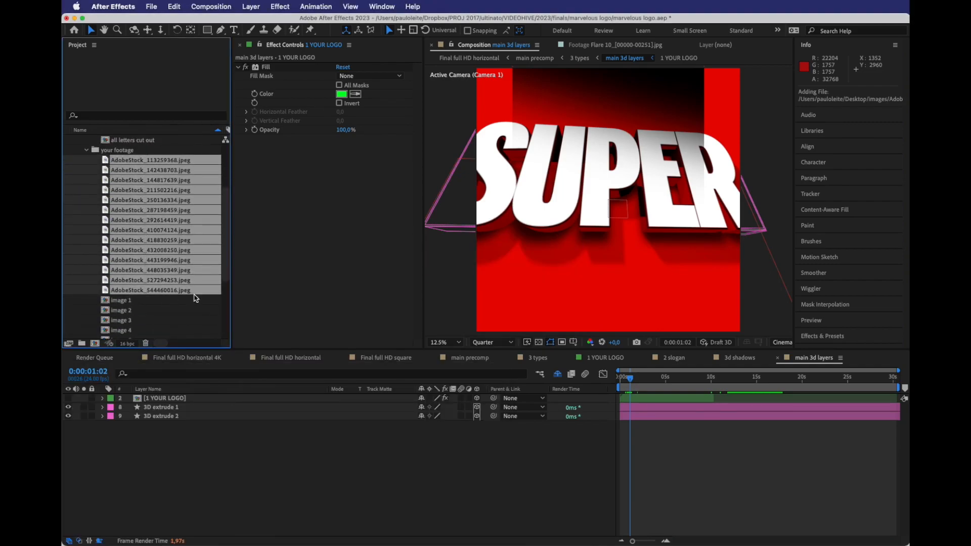
# Examine the your footage folder, checking the image 1 comp and the preview of AdobeStock_113259368.jpeg
pyautogui.scroll(-2, 167, 285)
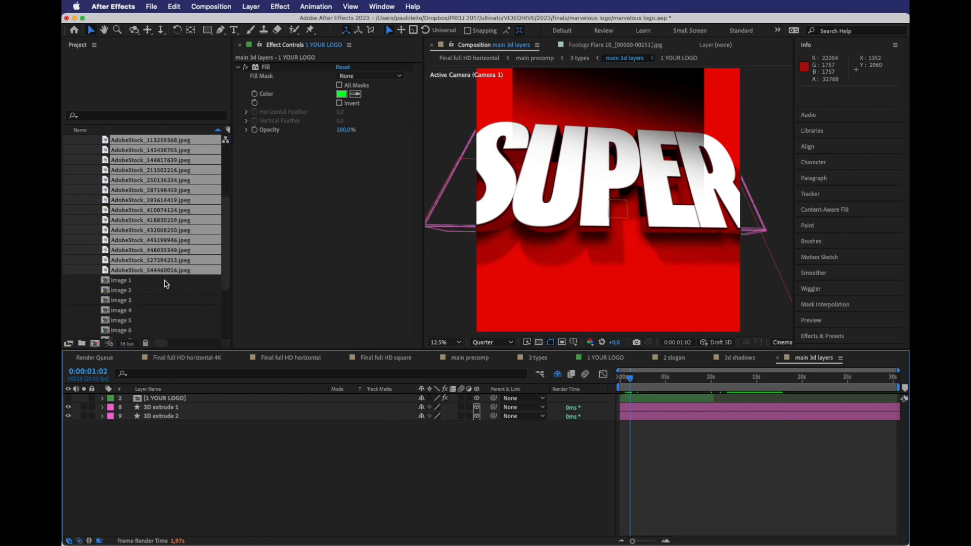
pyautogui.scroll(4, 167, 284)
pyautogui.click(165, 171)
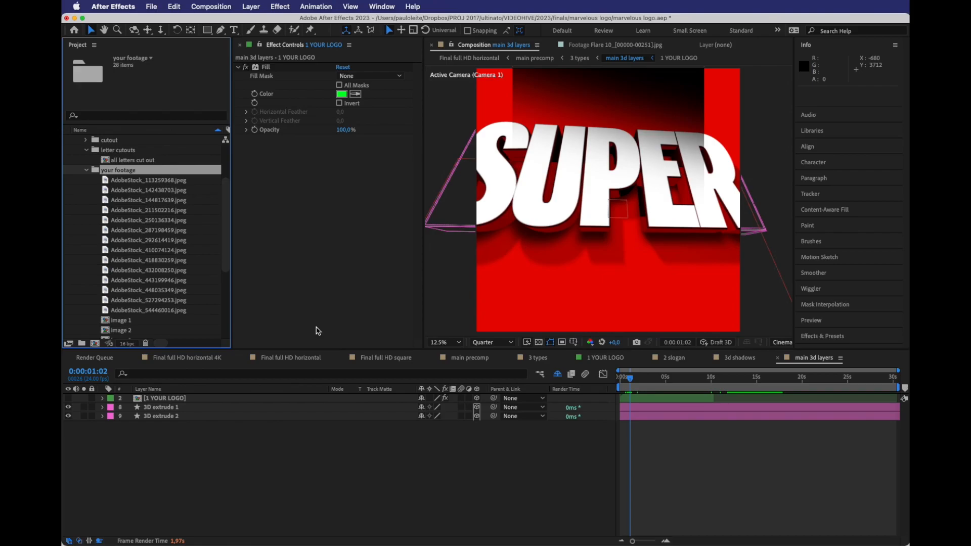
pyautogui.click(438, 447)
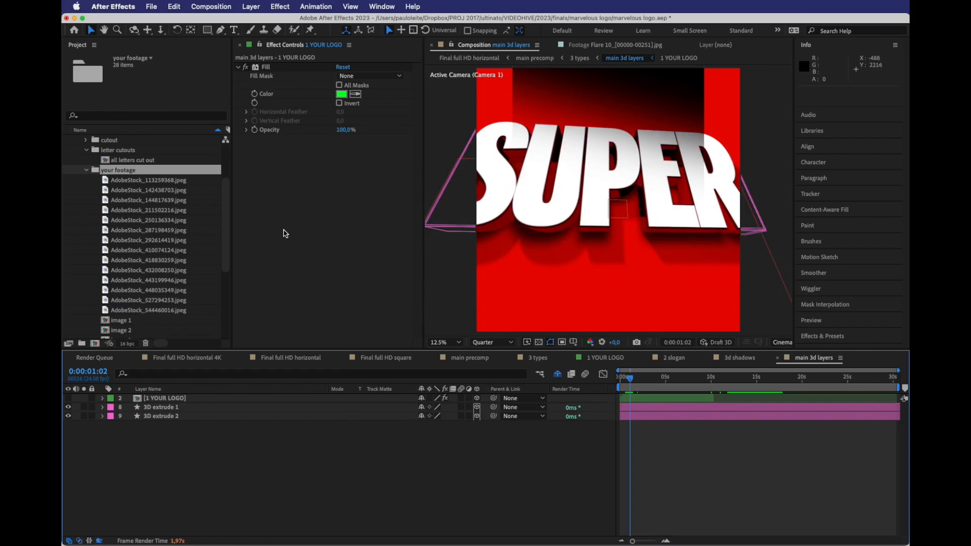
pyautogui.scroll(-2, 165, 238)
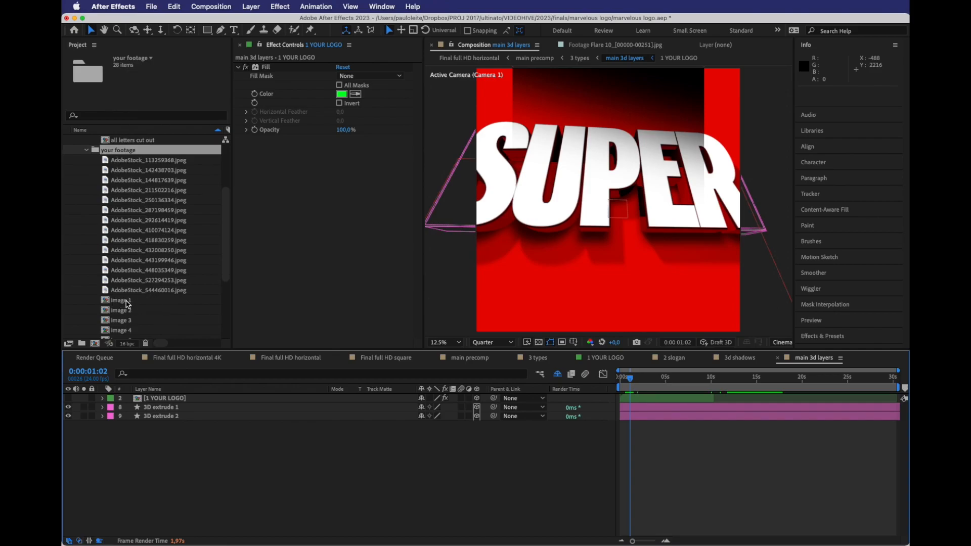
pyautogui.click(123, 300)
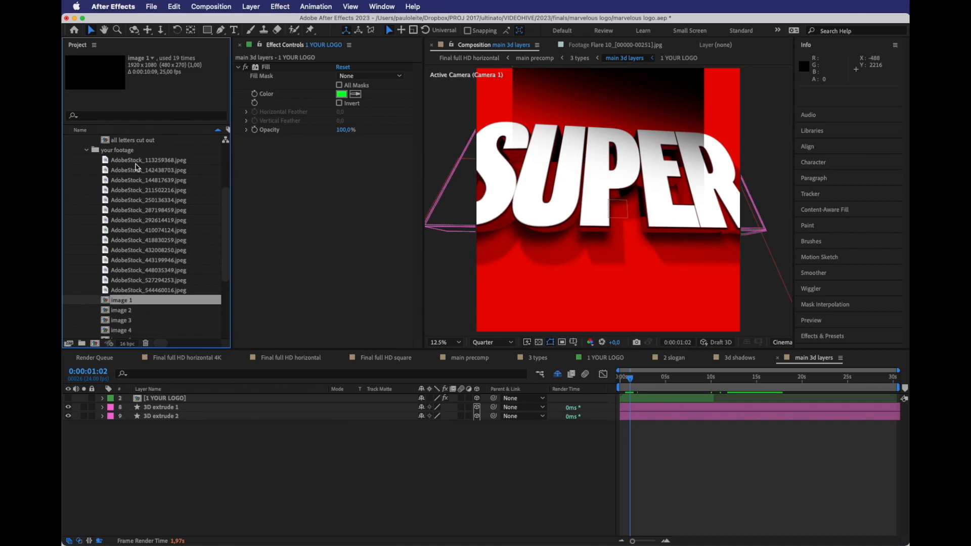
pyautogui.click(142, 161)
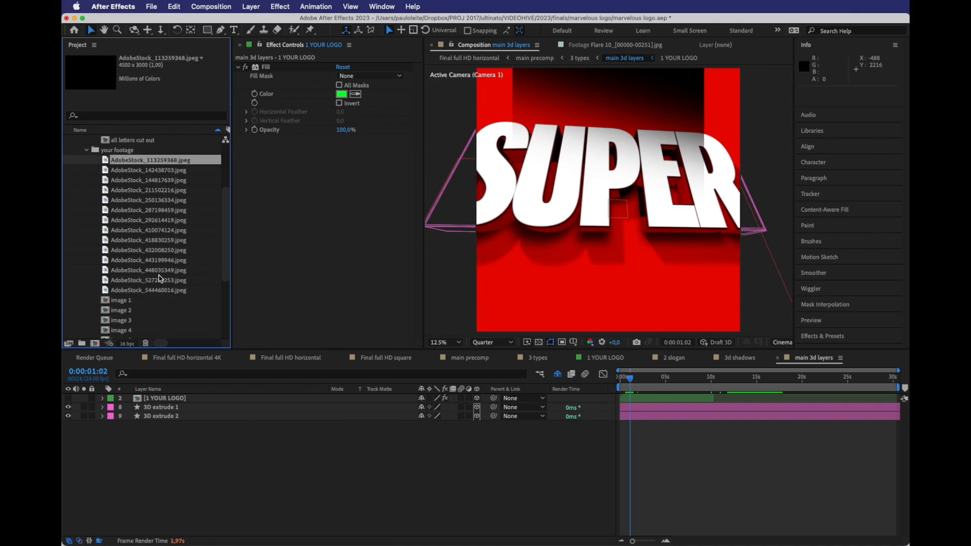
pyautogui.scroll(-1, 137, 303)
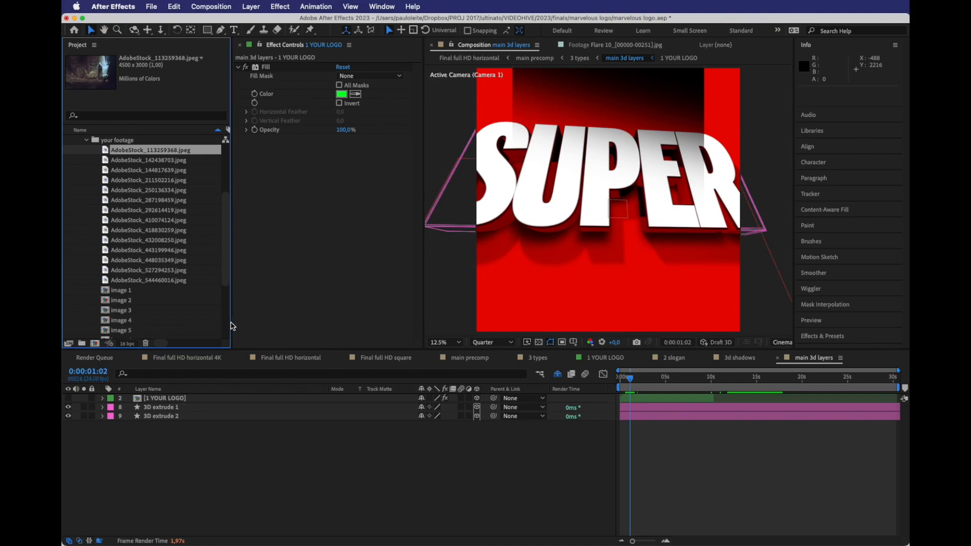
# Open the image 1 comp and close all other panels in the timeline group
pyautogui.click(123, 291)
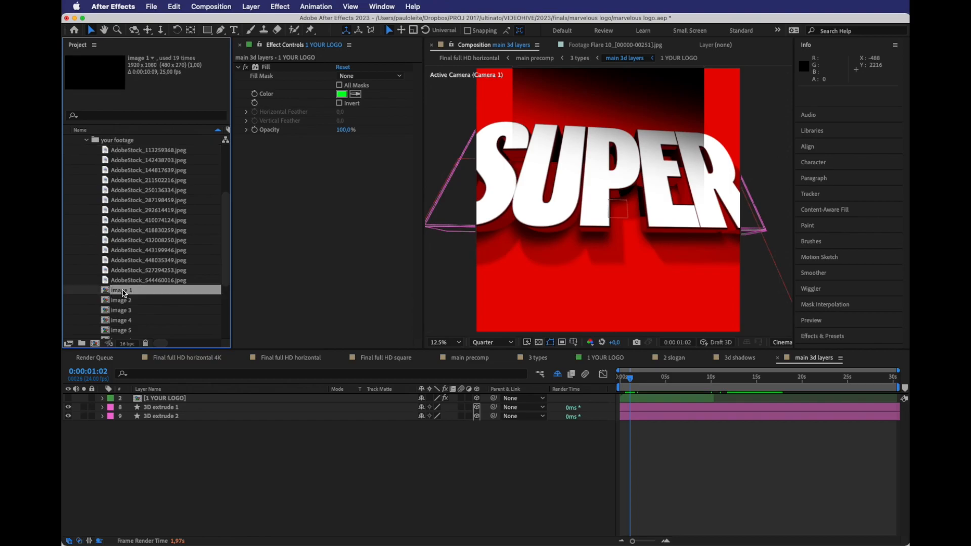
pyautogui.doubleClick(132, 291)
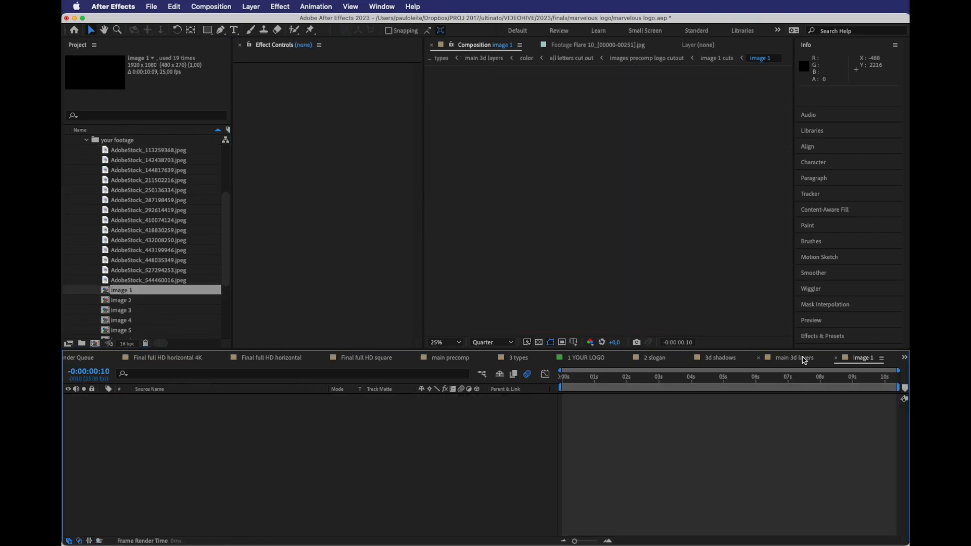
pyautogui.rightClick(859, 362)
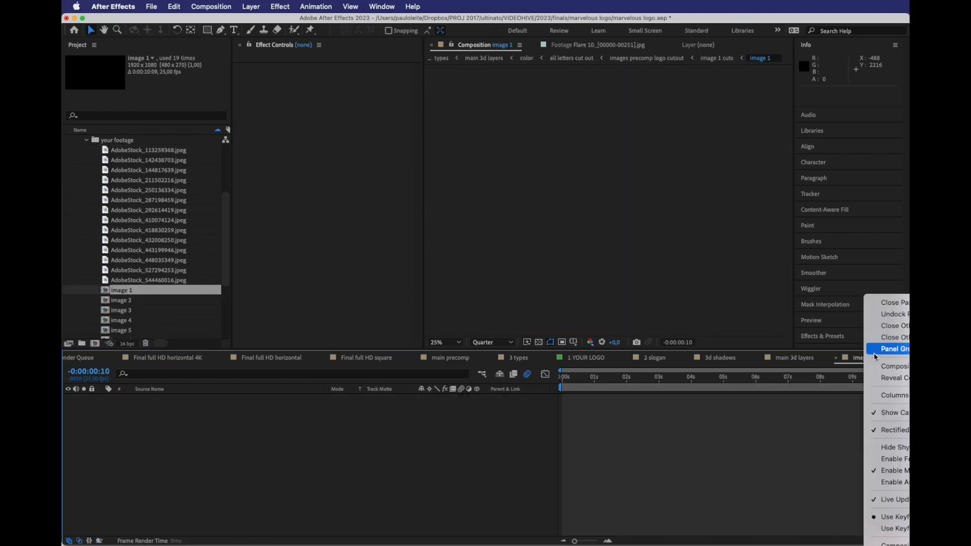
pyautogui.click(856, 358)
pyautogui.moveTo(856, 358); pyautogui.dragTo(652, 365)
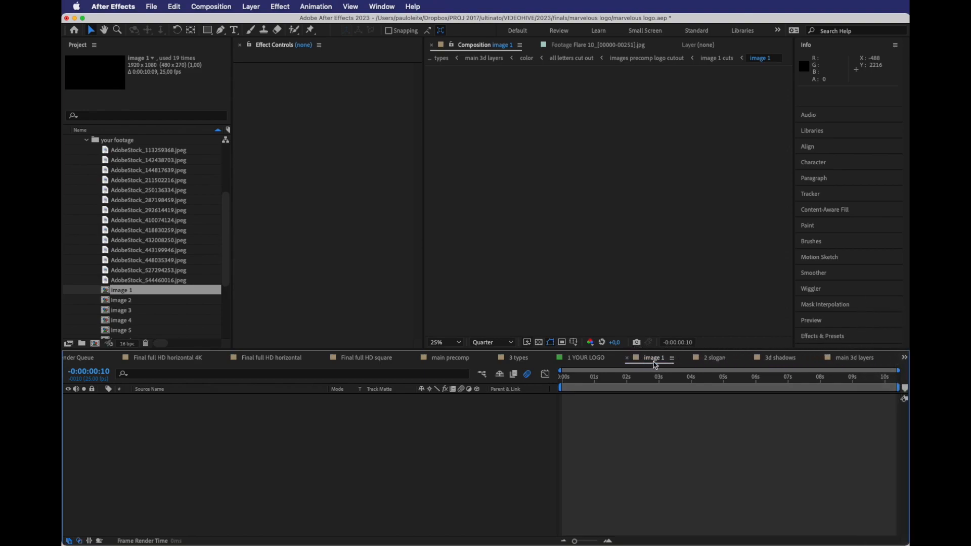
pyautogui.rightClick(654, 365)
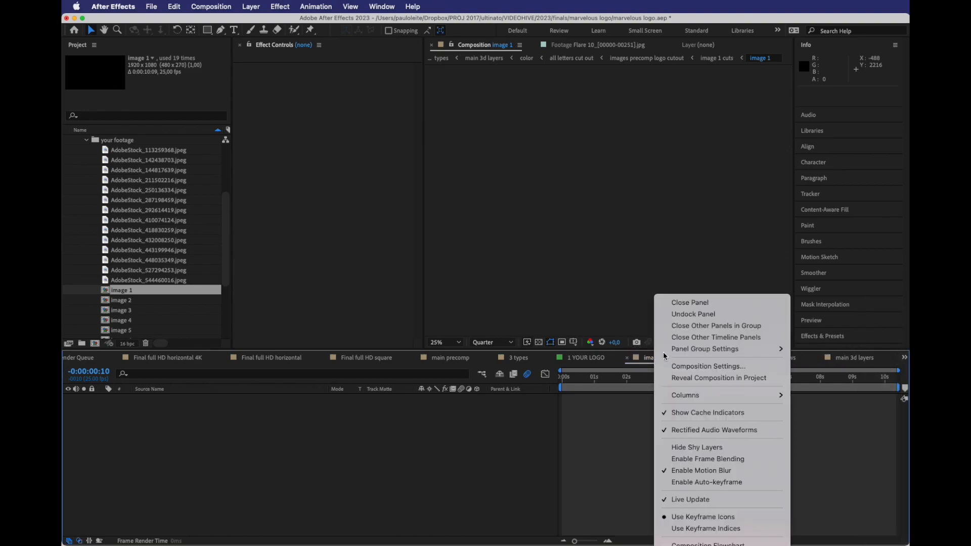
pyautogui.click(705, 326)
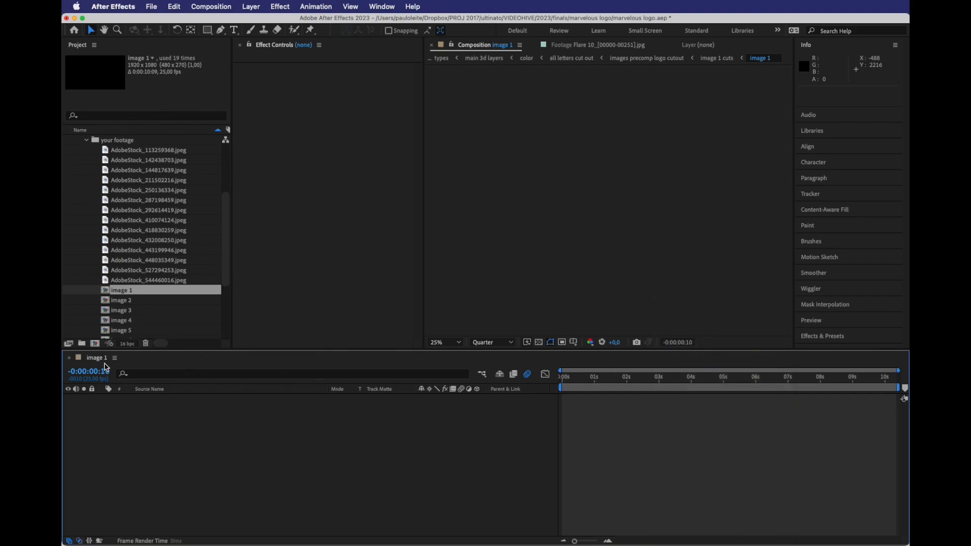
# Open the comps image 2 through image 14 together and bring image 1 back to the front
pyautogui.click(126, 302)
pyautogui.scroll(-5, 162, 292)
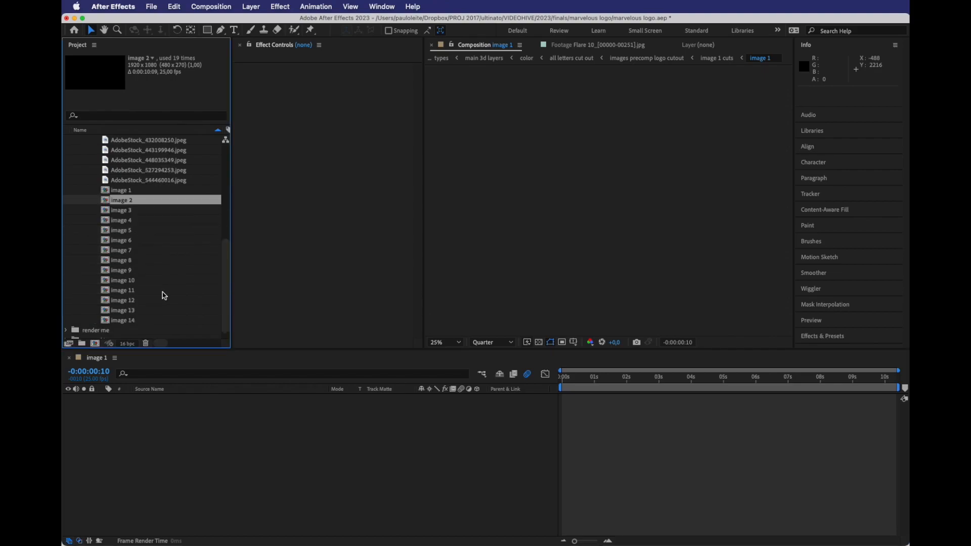
pyautogui.keyDown('shift'); pyautogui.click(130, 311); pyautogui.keyUp('shift')
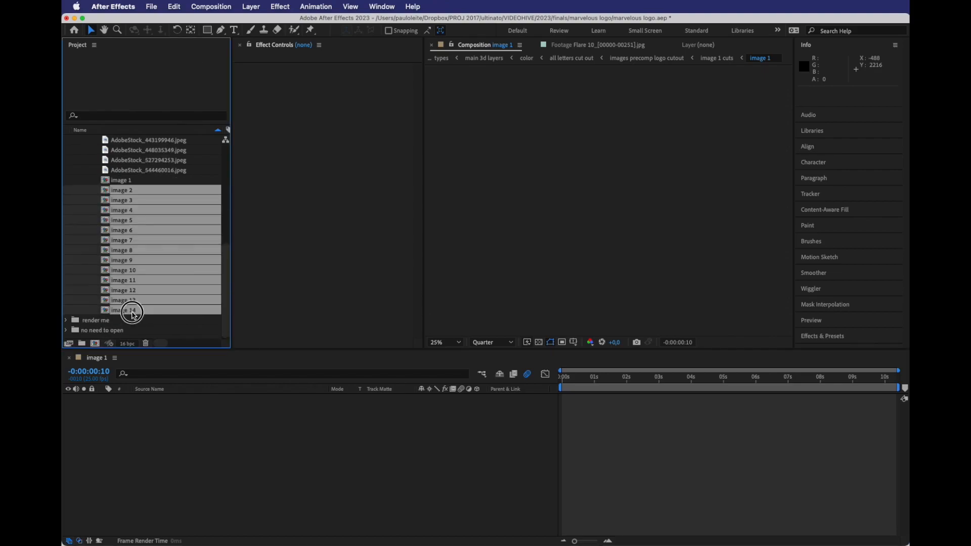
pyautogui.doubleClick(127, 247)
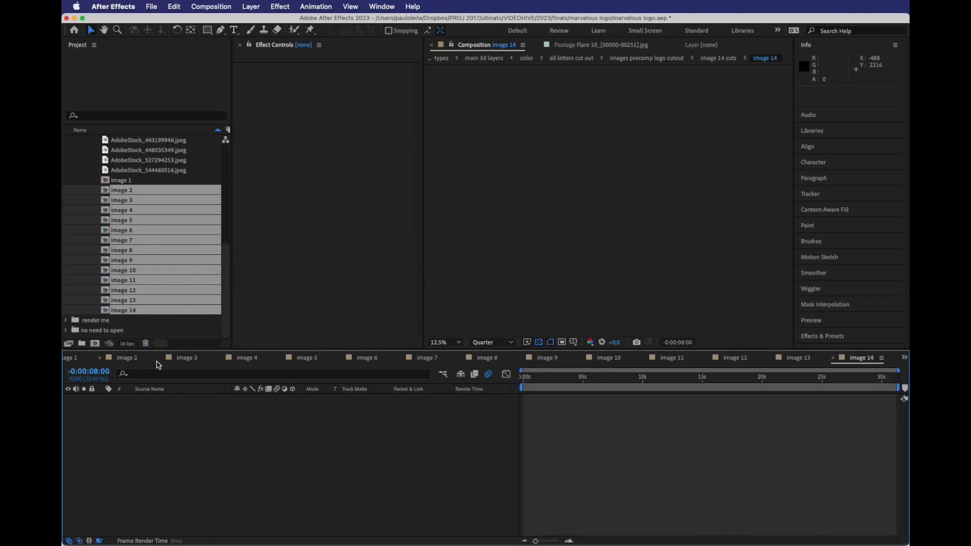
pyautogui.click(93, 357)
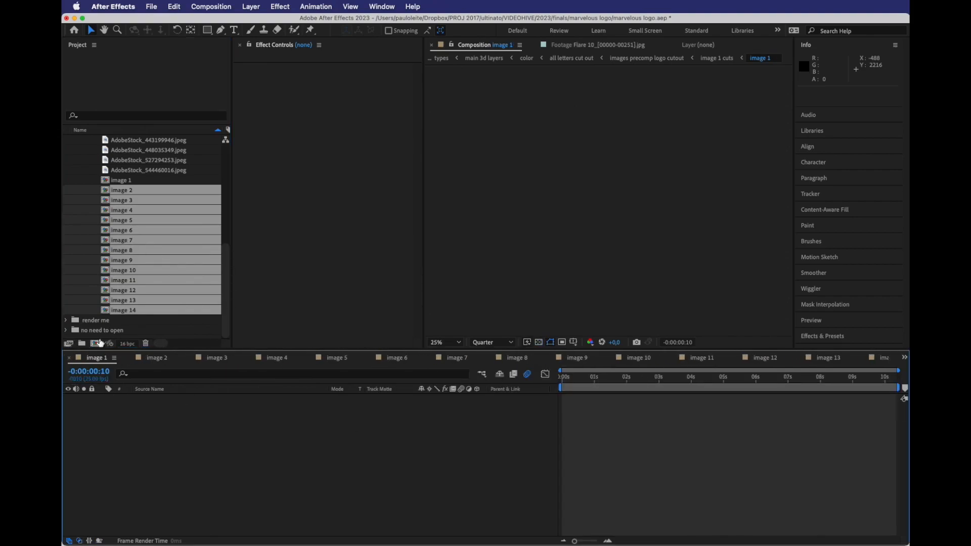
# Add AdobeStock_544460016.jpeg as a layer in the image 1 comp
pyautogui.scroll(10, 157, 254)
pyautogui.scroll(-5, 165, 220)
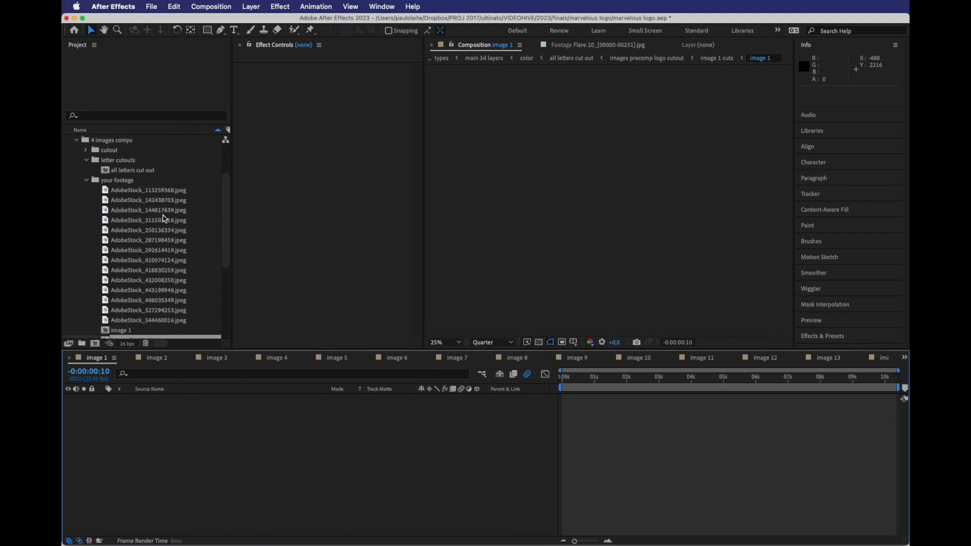
pyautogui.click(170, 181)
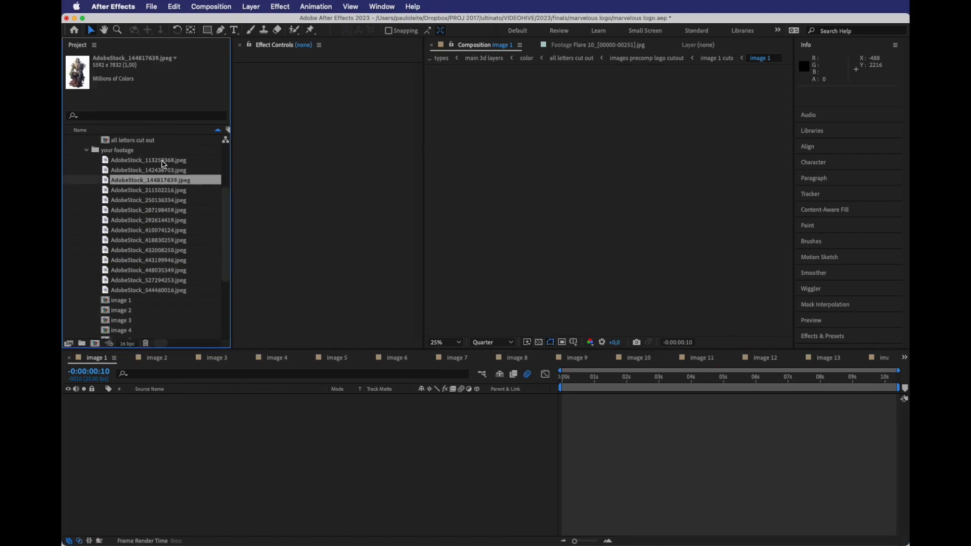
pyautogui.click(145, 161)
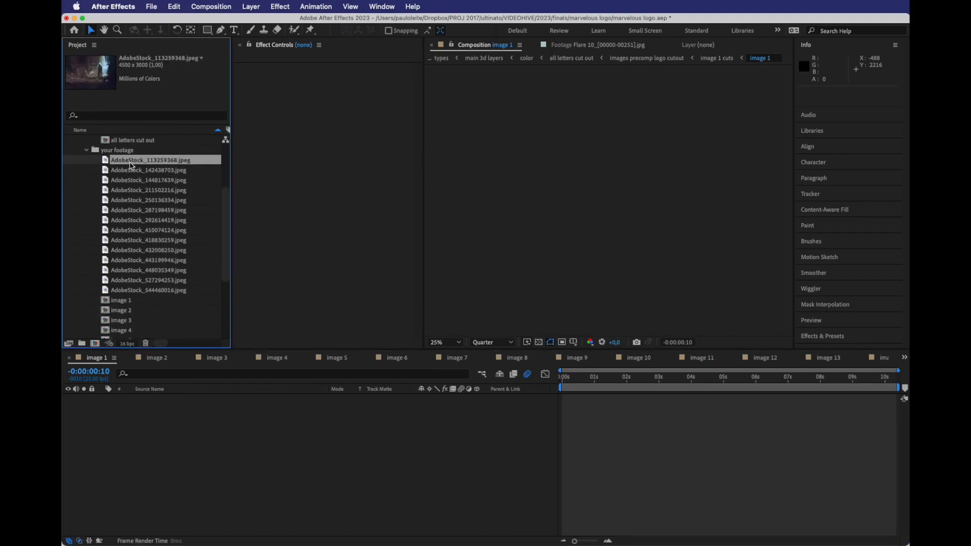
pyautogui.click(147, 291)
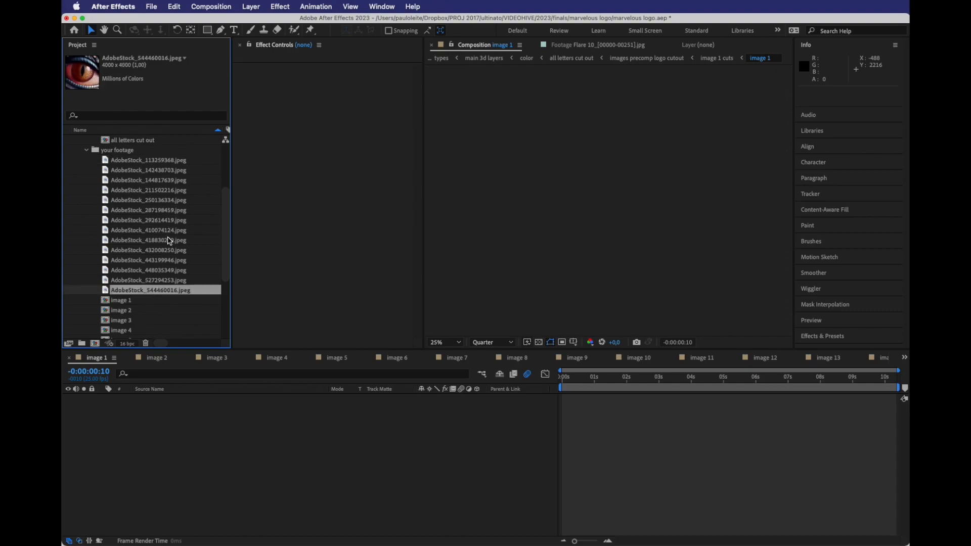
pyautogui.scroll(-5, 169, 241)
pyautogui.scroll(3, 163, 221)
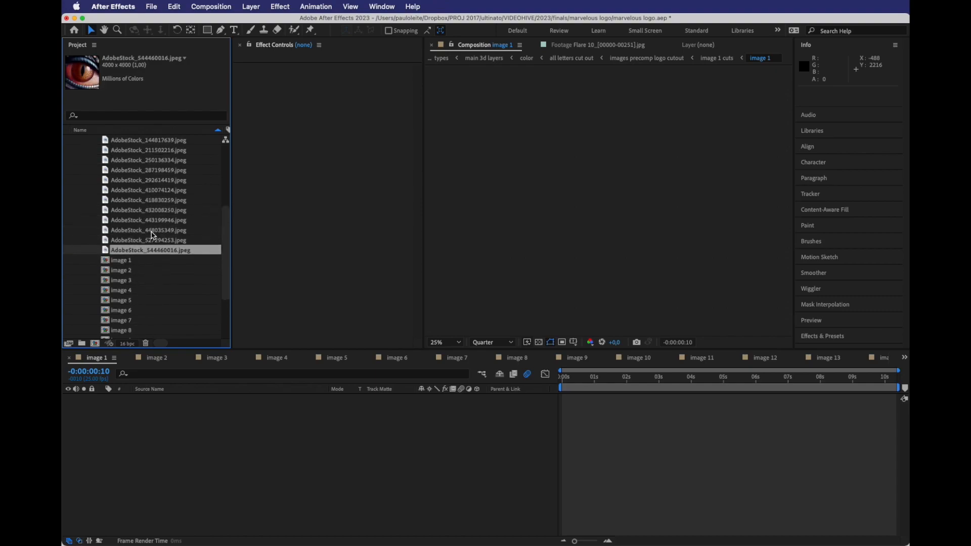
pyautogui.moveTo(141, 251); pyautogui.dragTo(232, 424)
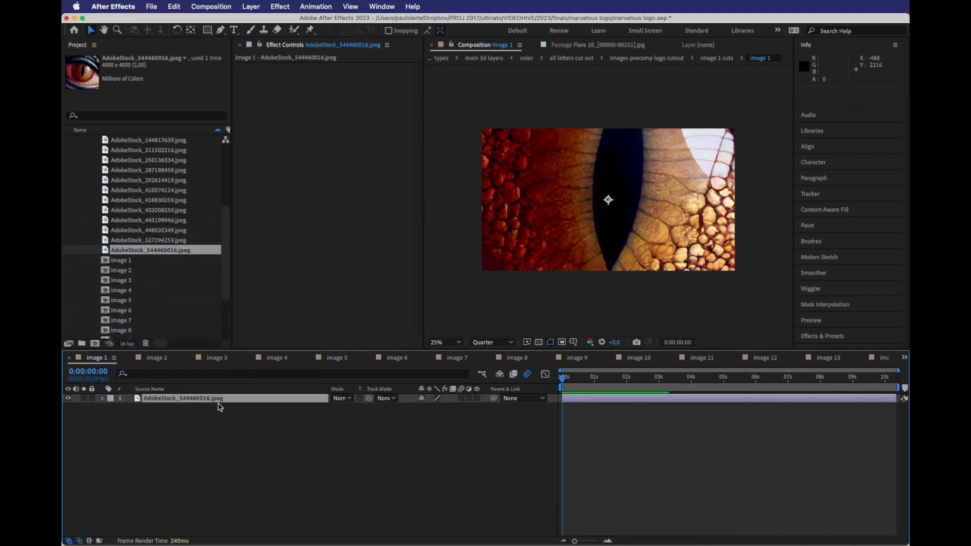
pyautogui.press('super+z')
pyautogui.moveTo(136, 251)
pyautogui.mouseDown()
pyautogui.moveTo(124, 268)
pyautogui.moveTo(126, 260)
pyautogui.mouseUp()
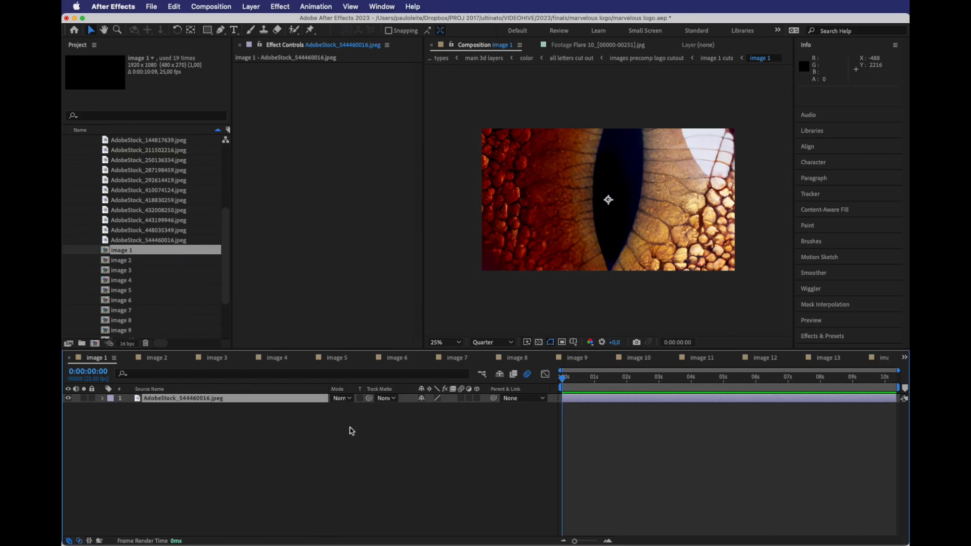
# Distribute the other AdobeStock images among the following image comps, placing AdobeStock_250136334.jpeg in image 9
pyautogui.click(133, 230)
pyautogui.moveTo(142, 231); pyautogui.dragTo(124, 270)
pyautogui.moveTo(133, 210); pyautogui.dragTo(126, 281)
pyautogui.moveTo(133, 200); pyautogui.dragTo(126, 291)
pyautogui.moveTo(133, 191); pyautogui.dragTo(126, 300)
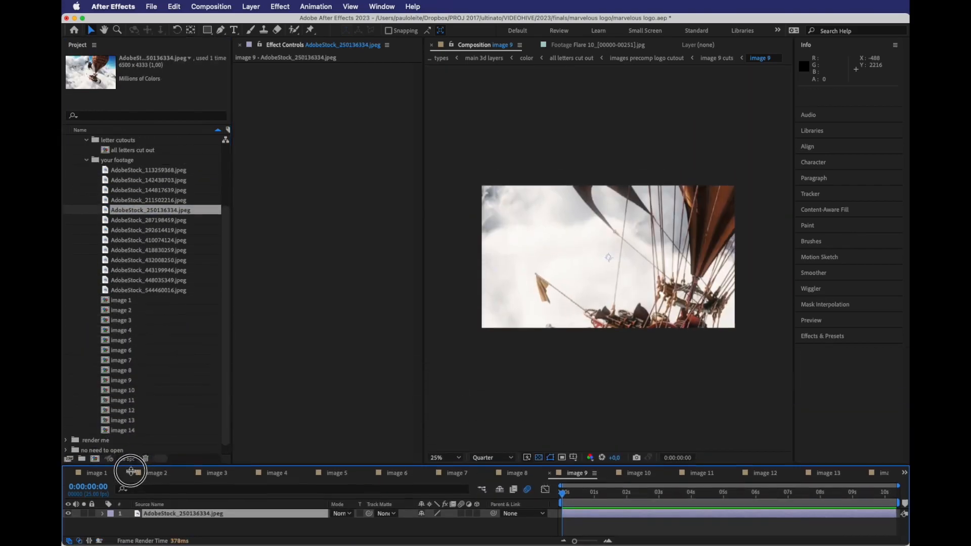
# In the image 1 comp, select the AdobeStock_544460016.jpeg layer and view its bounds with layer controls shown at 12.5% magnification
pyautogui.rightClick(152, 210)
pyautogui.click(354, 364)
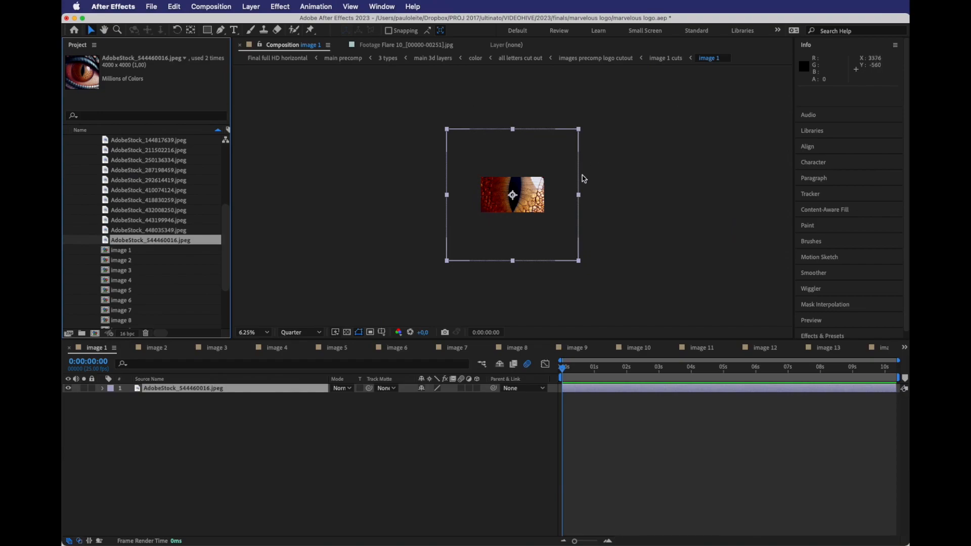
pyautogui.click(189, 393)
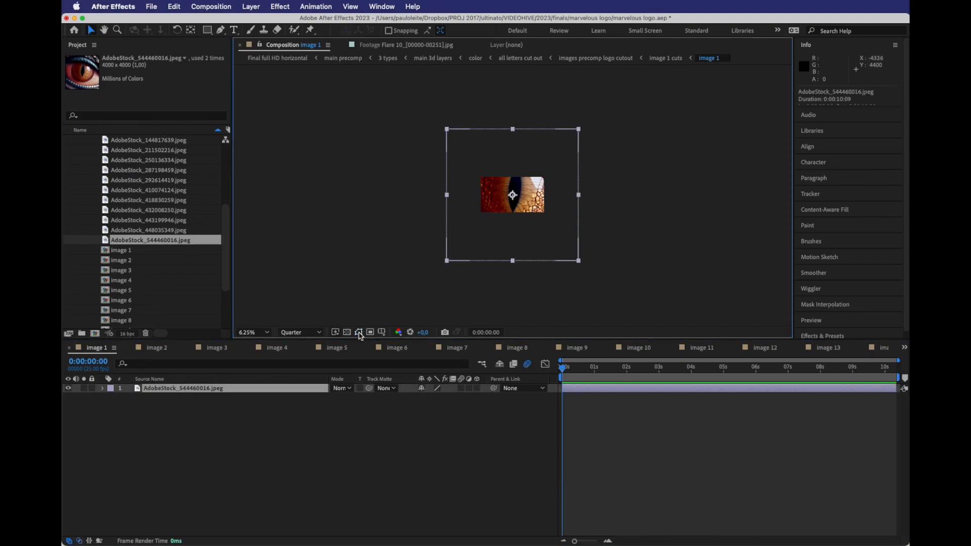
pyautogui.click(335, 423)
pyautogui.click(280, 392)
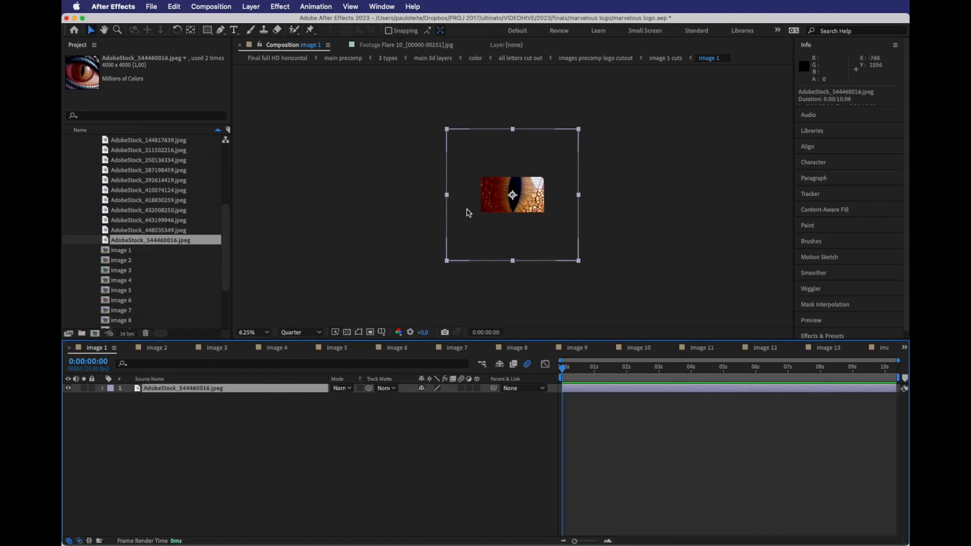
pyautogui.click(369, 331)
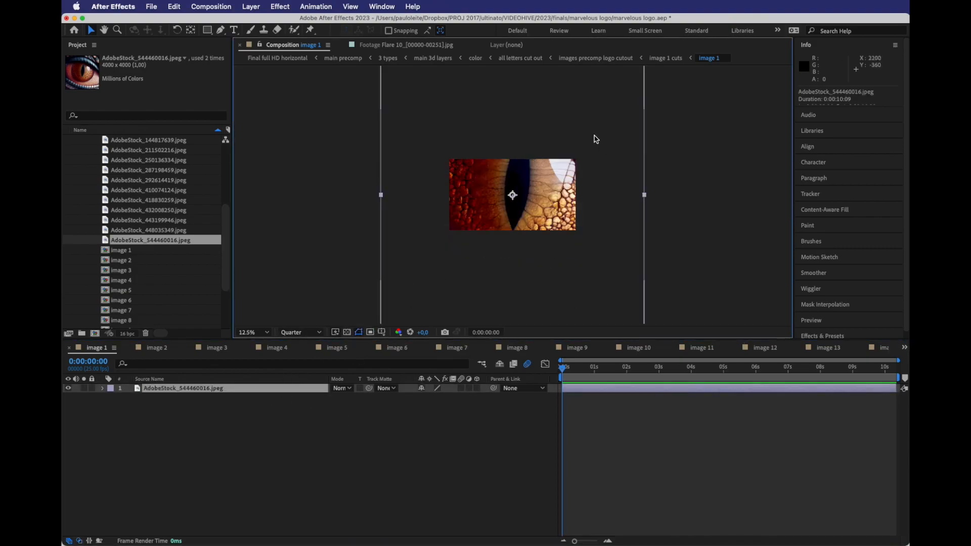
# Scale the AdobeStock_544460016.jpeg layer in the image 1 comp down to about 49% so it just covers the frame
pyautogui.moveTo(578, 130); pyautogui.dragTo(546, 161)
pyautogui.press('.')
pyautogui.press('.')
pyautogui.press('.')
pyautogui.press(',')
pyautogui.press(',')
pyautogui.moveTo(582, 129)
pyautogui.mouseDown()
pyautogui.moveTo(568, 128)
pyautogui.moveTo(577, 130)
pyautogui.mouseUp()
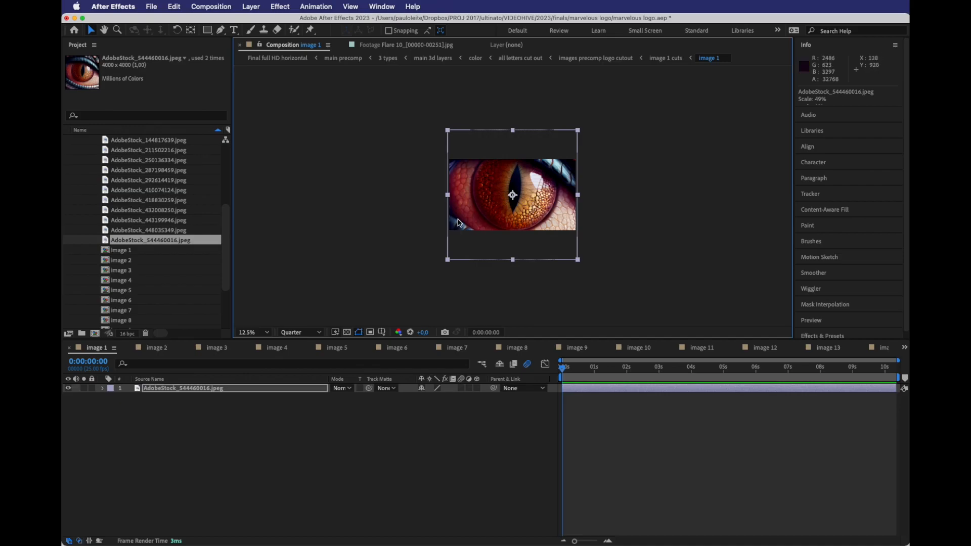
pyautogui.press('.')
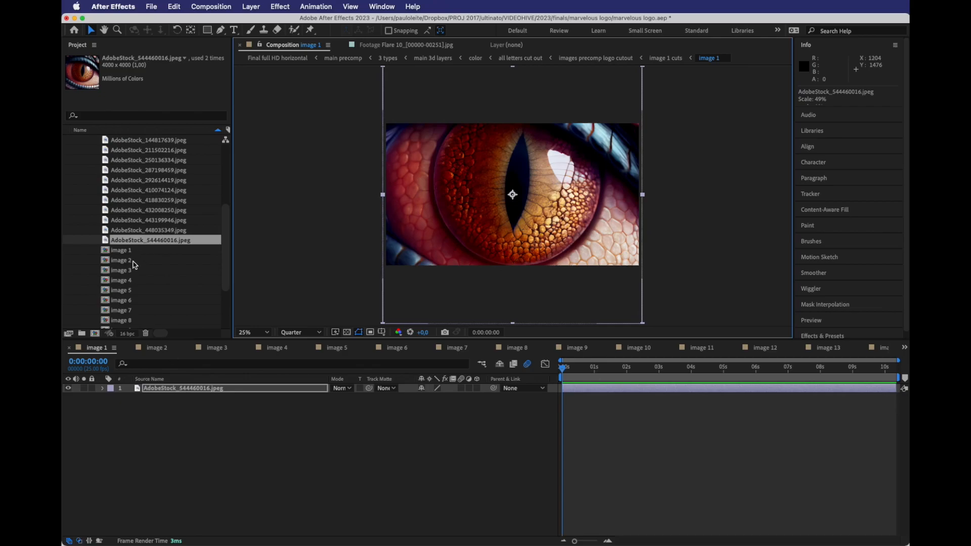
# In the image 2 comp, scale the AdobeStock_448035349.jpeg layer down to about 46%
pyautogui.click(157, 347)
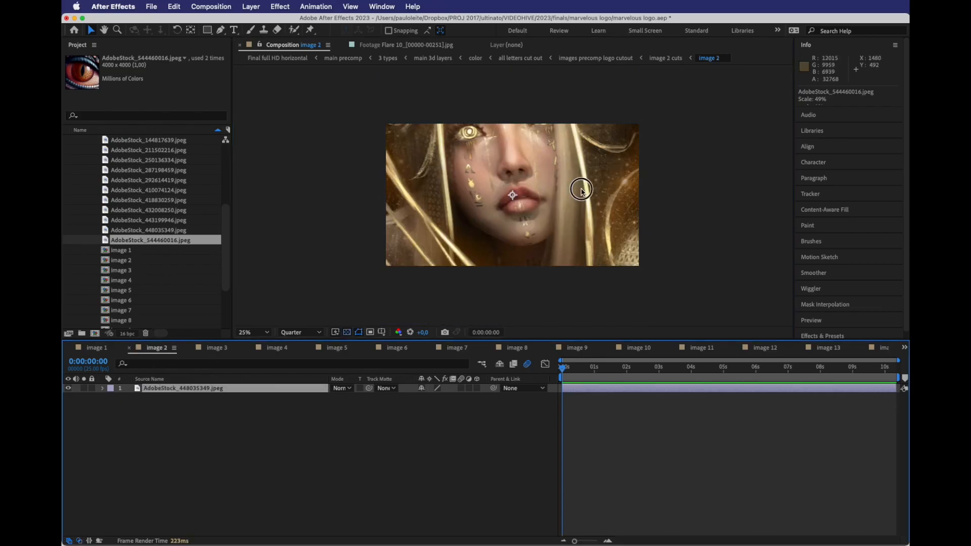
pyautogui.press(',')
pyautogui.moveTo(694, 94); pyautogui.dragTo(559, 158)
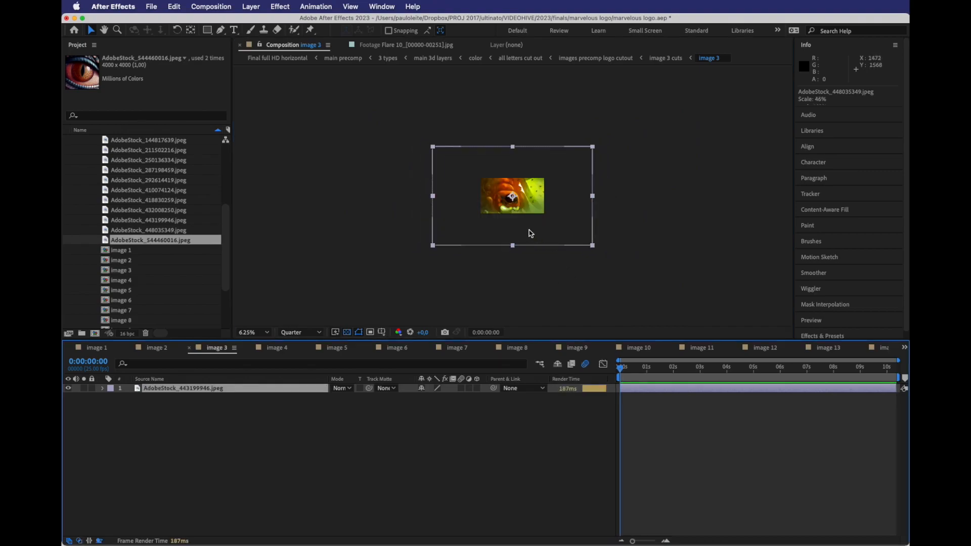
# In the image 3 comp, scale AdobeStock_443199946.jpeg down to slightly larger than the frame and position it at about 1064, 484
pyautogui.press('.')
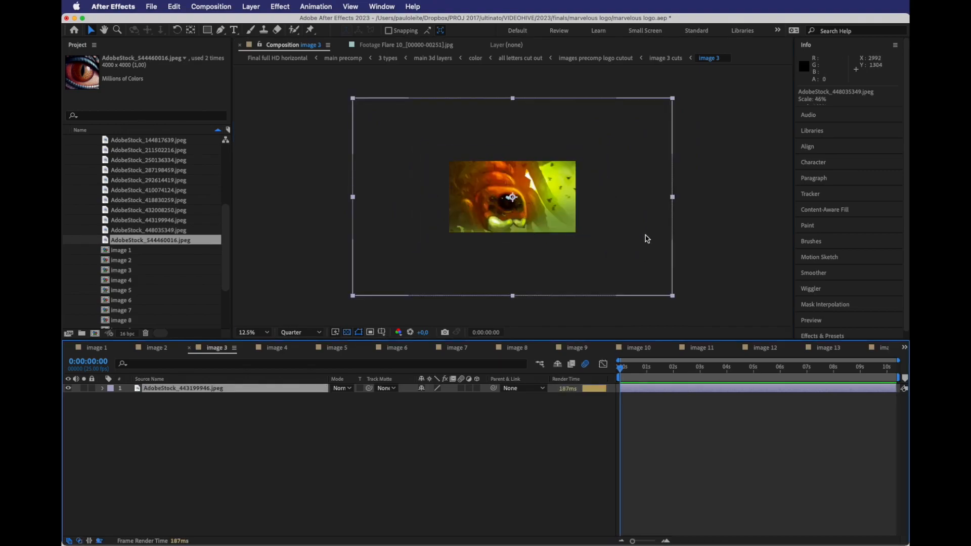
pyautogui.moveTo(671, 296); pyautogui.dragTo(576, 238)
pyautogui.press('.')
pyautogui.moveTo(642, 279); pyautogui.dragTo(670, 296)
pyautogui.moveTo(600, 256)
pyautogui.mouseDown()
pyautogui.moveTo(629, 251)
pyautogui.moveTo(608, 250)
pyautogui.mouseUp()
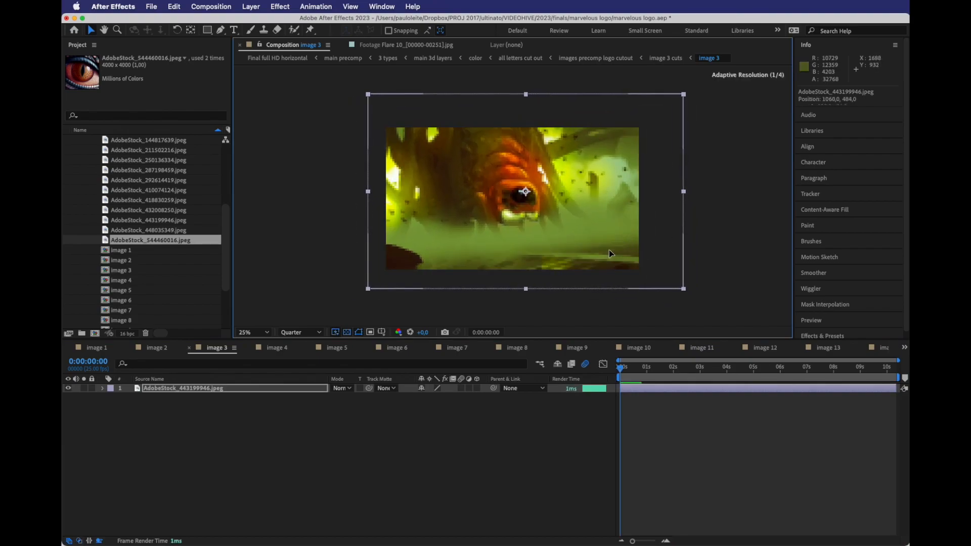
# Open the image 4 comp and scale its AdobeStock_432008250.jpeg layer down to about 29%
pyautogui.click(278, 348)
pyautogui.press(',')
pyautogui.press(',')
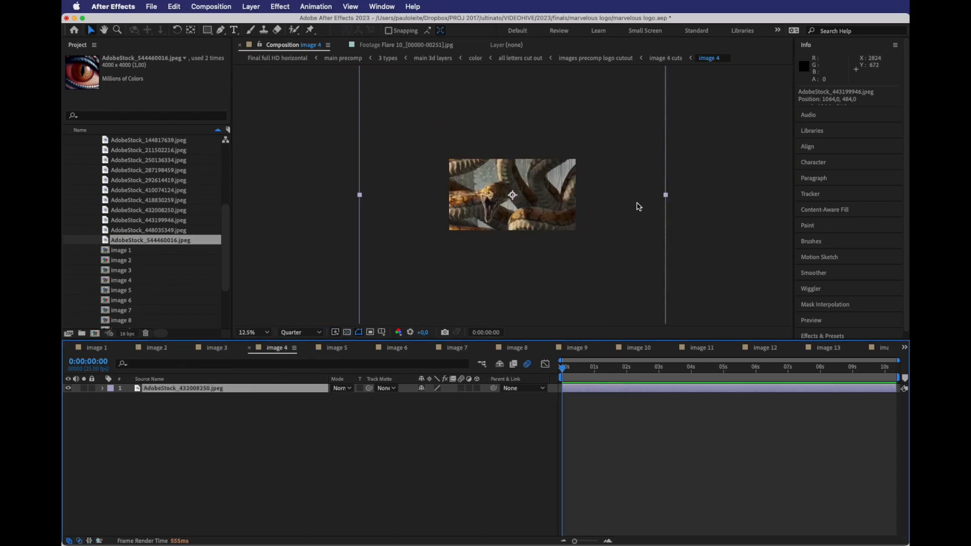
pyautogui.moveTo(663, 198); pyautogui.dragTo(556, 202)
# Try Fit to Comp on the AdobeStock_432008250.jpeg layer in image 4 and undo it
pyautogui.rightClick(544, 192)
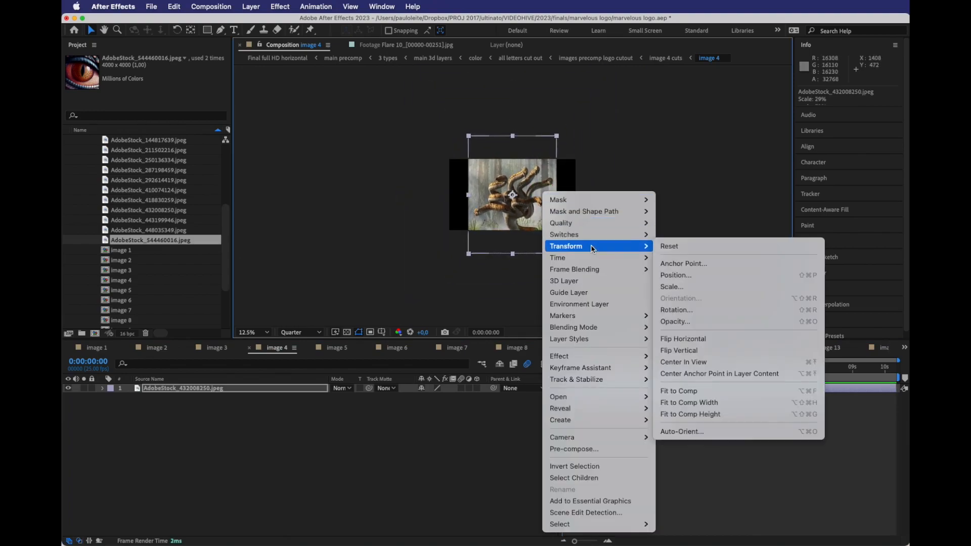
pyautogui.moveTo(620, 248)
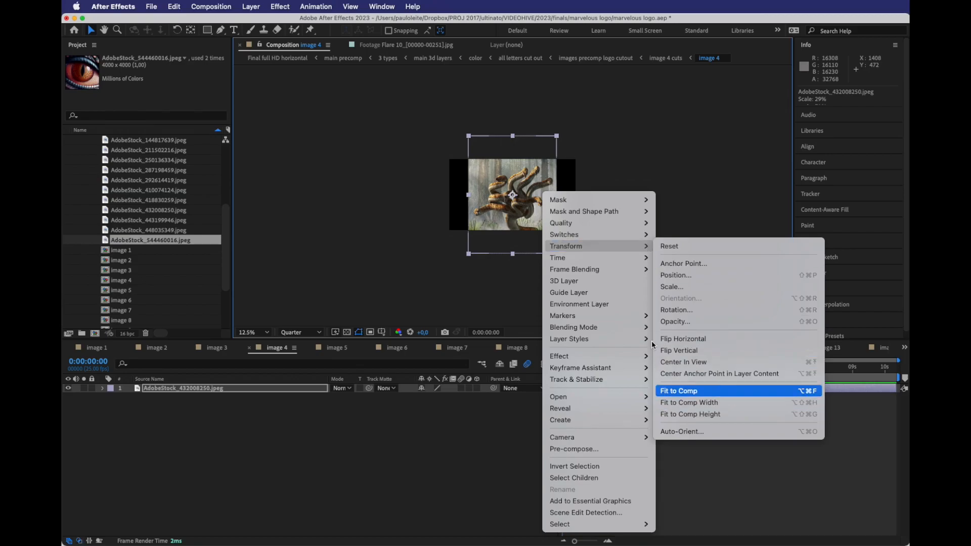
pyautogui.click(679, 391)
pyautogui.scroll(1, 534, 219)
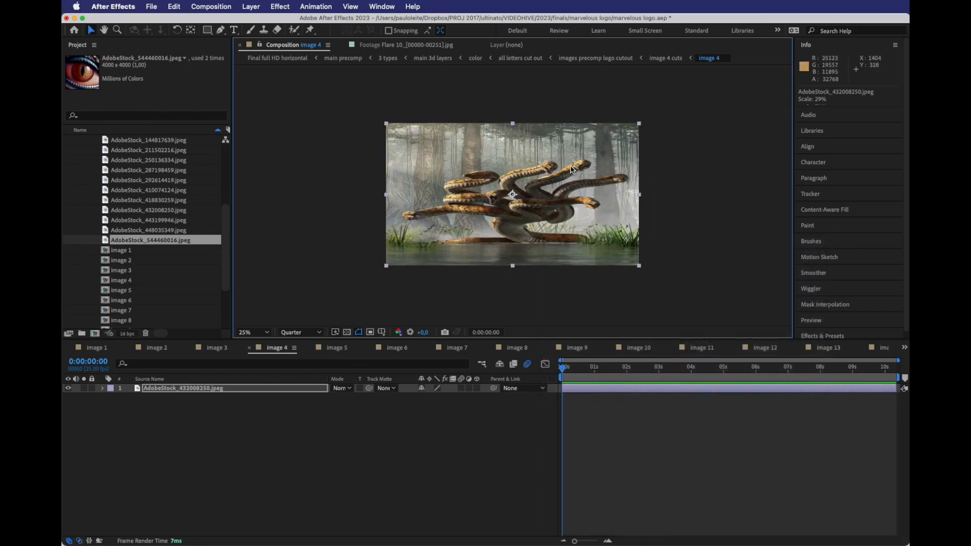
pyautogui.press('super+z')
# Try Fit to Comp Width on the AdobeStock_432008250.jpeg layer in image 4
pyautogui.rightClick(543, 168)
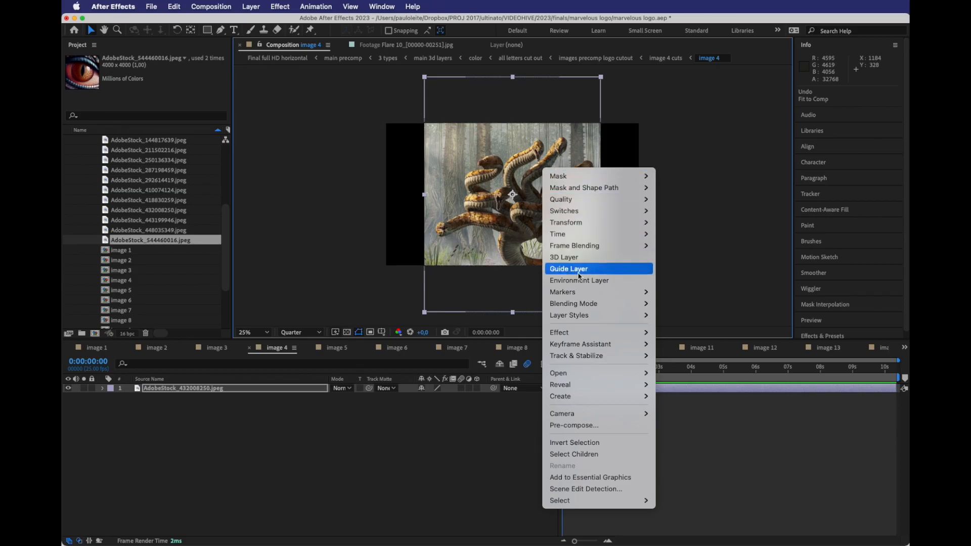
pyautogui.moveTo(582, 223)
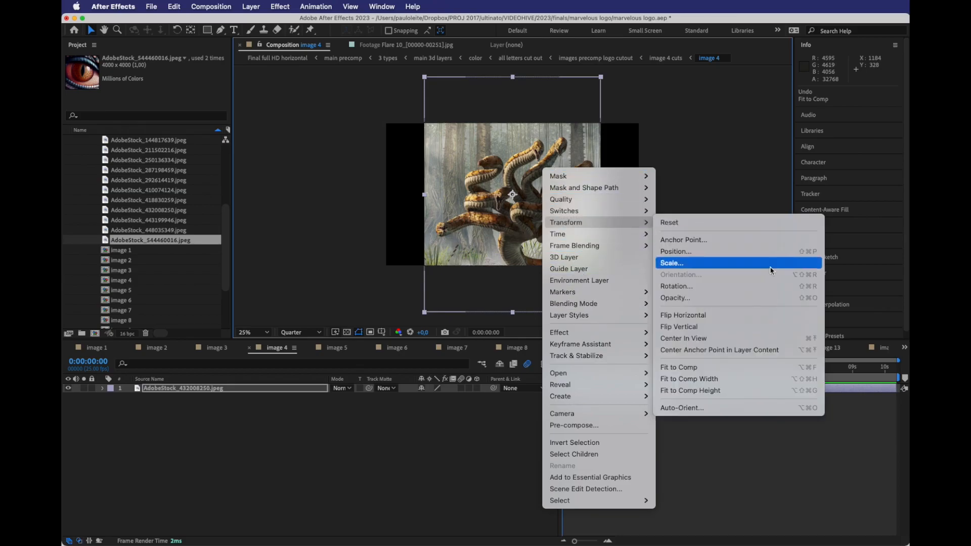
pyautogui.click(739, 380)
pyautogui.scroll(-1, 632, 268)
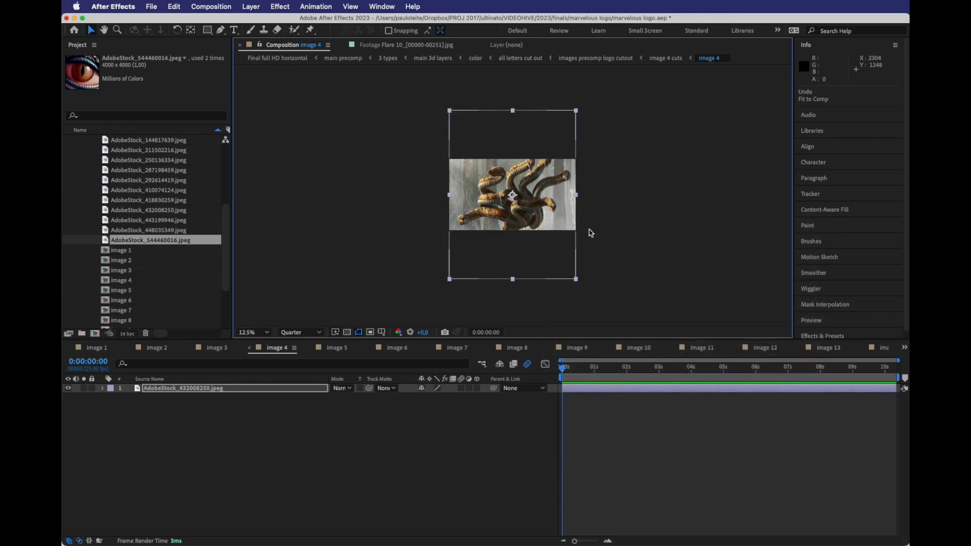
# Apply Fit to Comp Height to the image 4 layer and check the uncovered sides with the transparency grid
pyautogui.rightClick(547, 200)
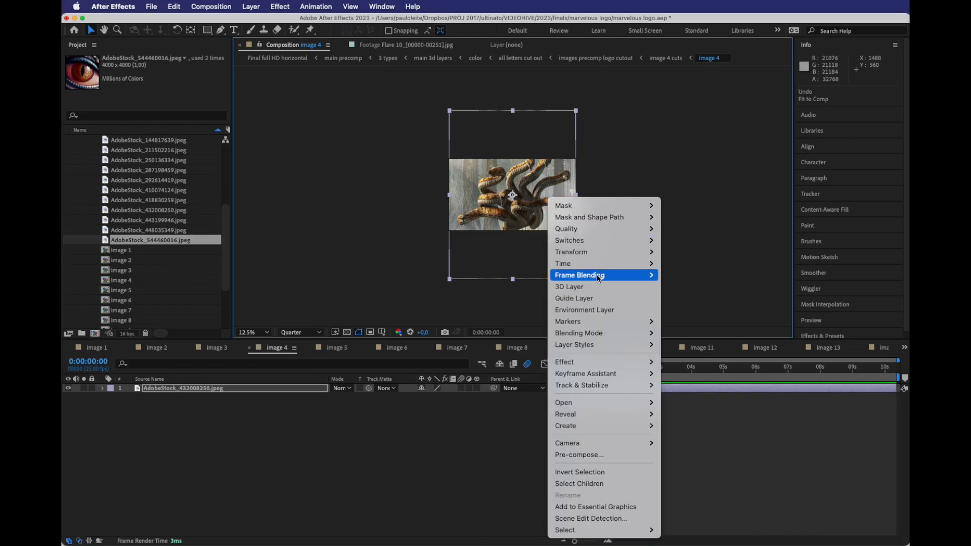
pyautogui.moveTo(641, 252)
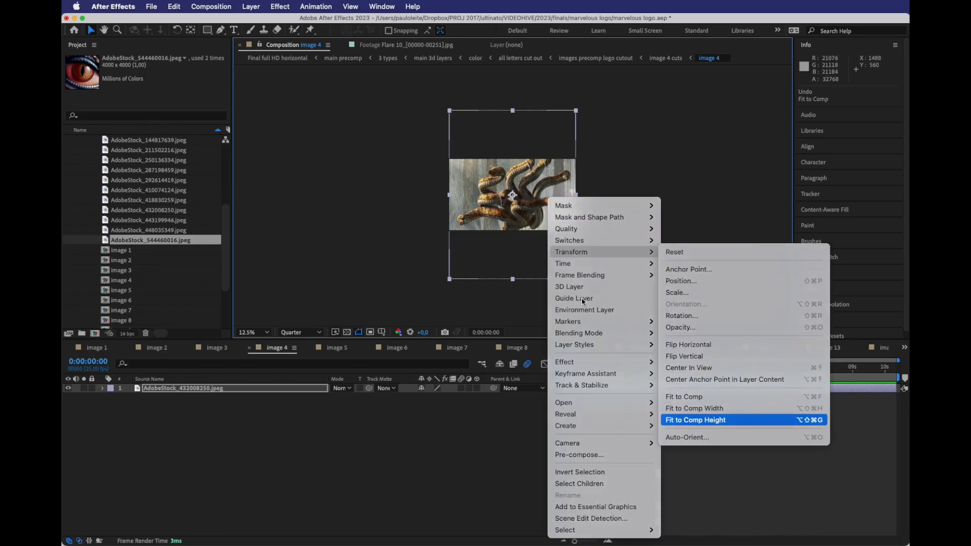
pyautogui.click(695, 420)
pyautogui.scroll(1, 497, 208)
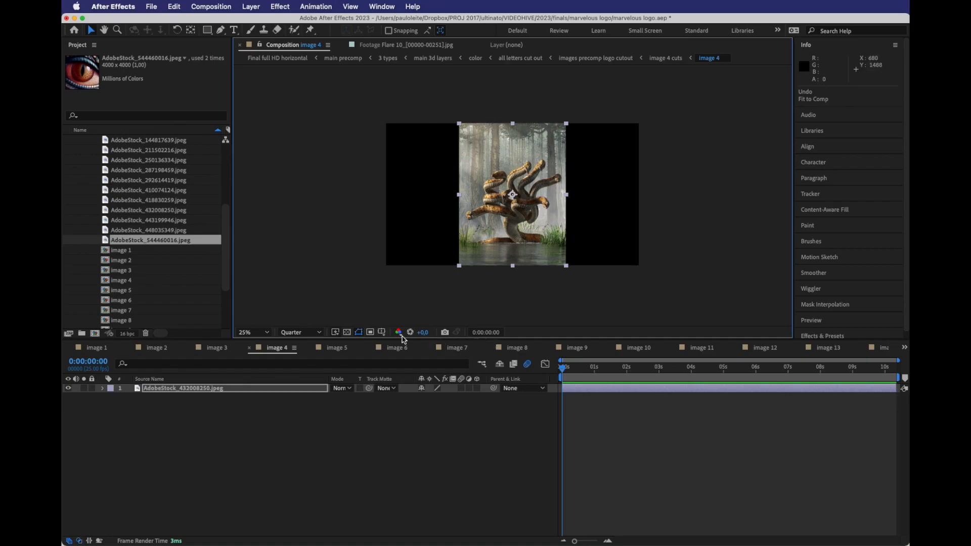
pyautogui.click(348, 334)
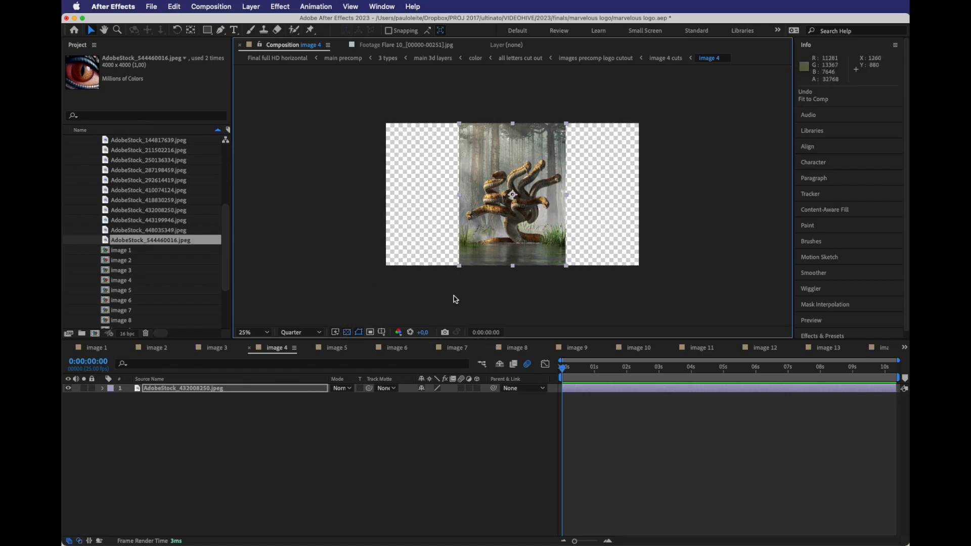
pyautogui.click(347, 332)
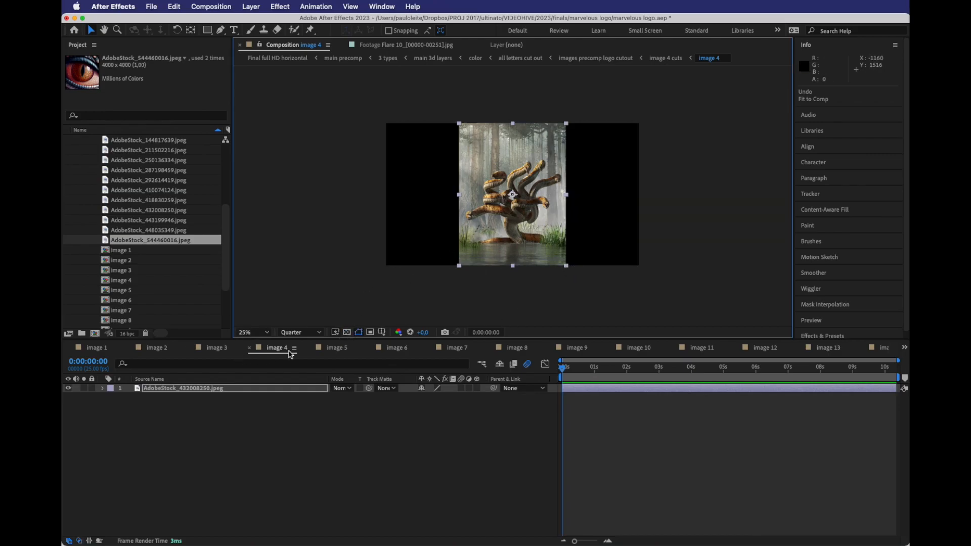
# In the image 5 comp, scale AdobeStock_418830259.jpeg down to slightly larger than the frame and position it at about 1148, 636
pyautogui.click(334, 348)
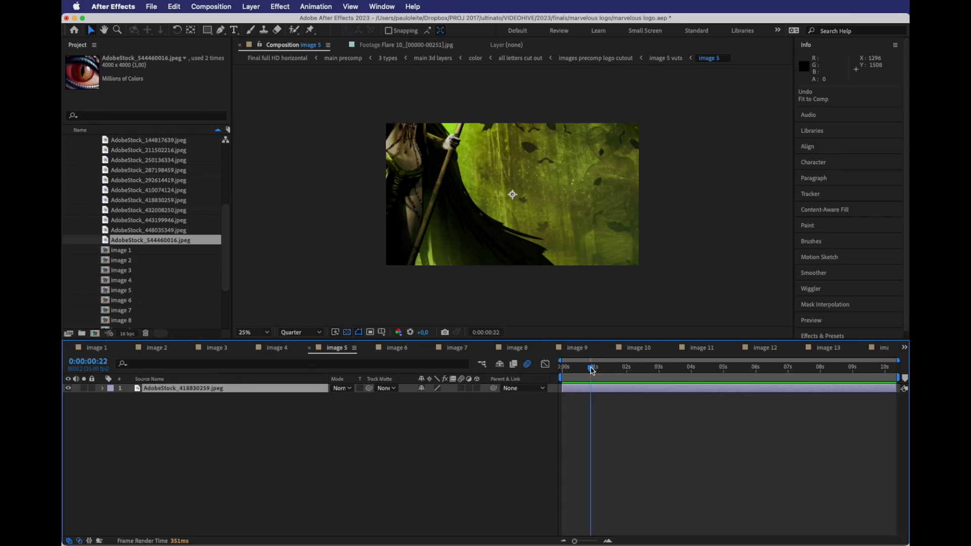
pyautogui.moveTo(752, 196); pyautogui.dragTo(569, 212)
pyautogui.press('.')
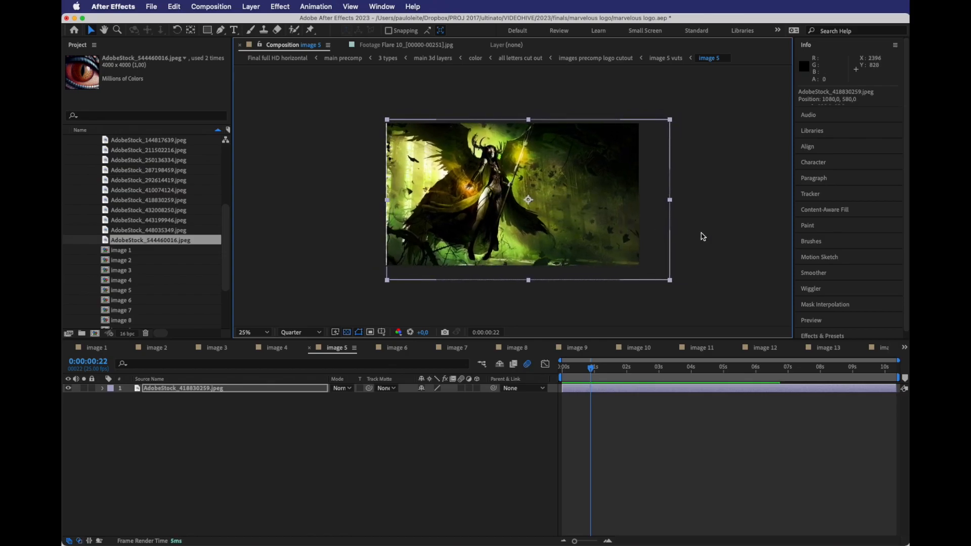
pyautogui.moveTo(673, 283); pyautogui.dragTo(701, 237)
pyautogui.moveTo(764, 205); pyautogui.dragTo(652, 230)
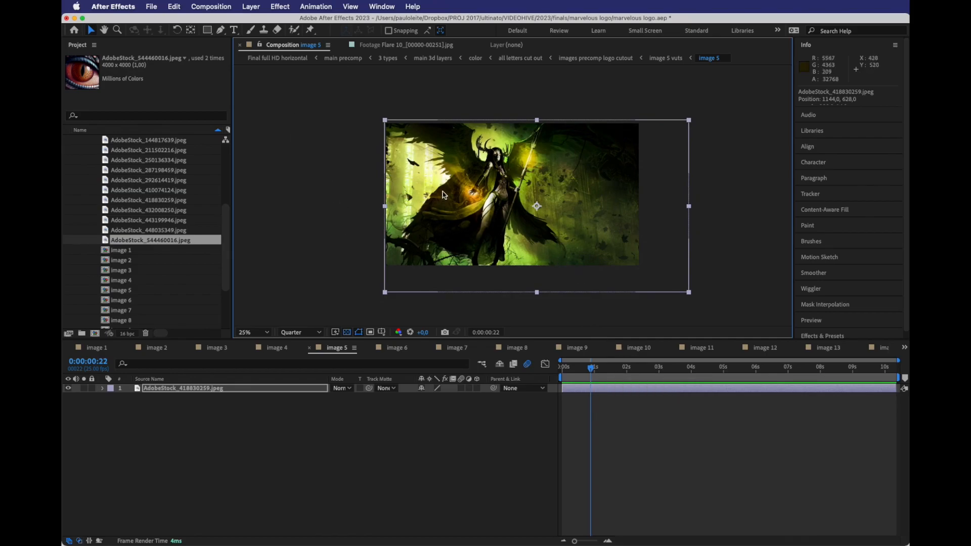
pyautogui.moveTo(511, 192); pyautogui.dragTo(439, 182)
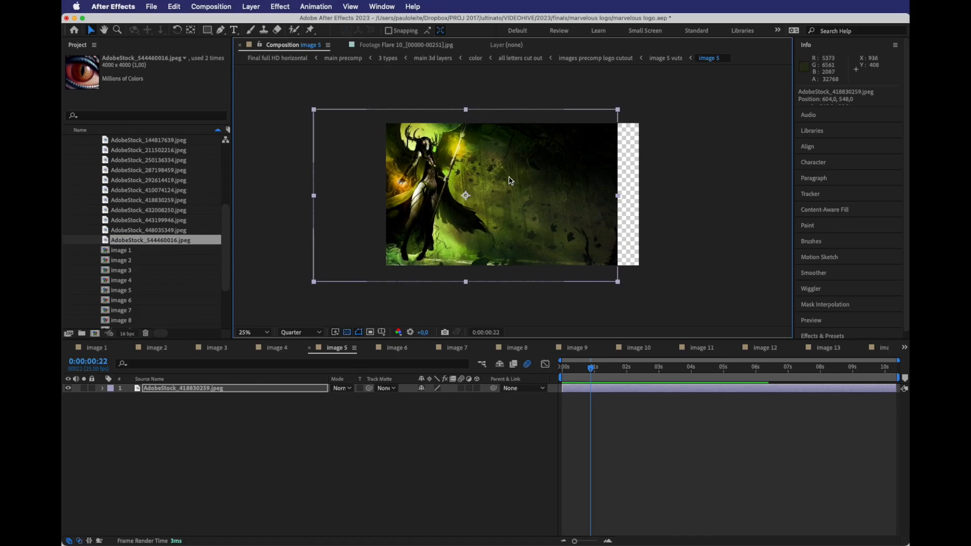
pyautogui.moveTo(516, 186); pyautogui.dragTo(592, 197)
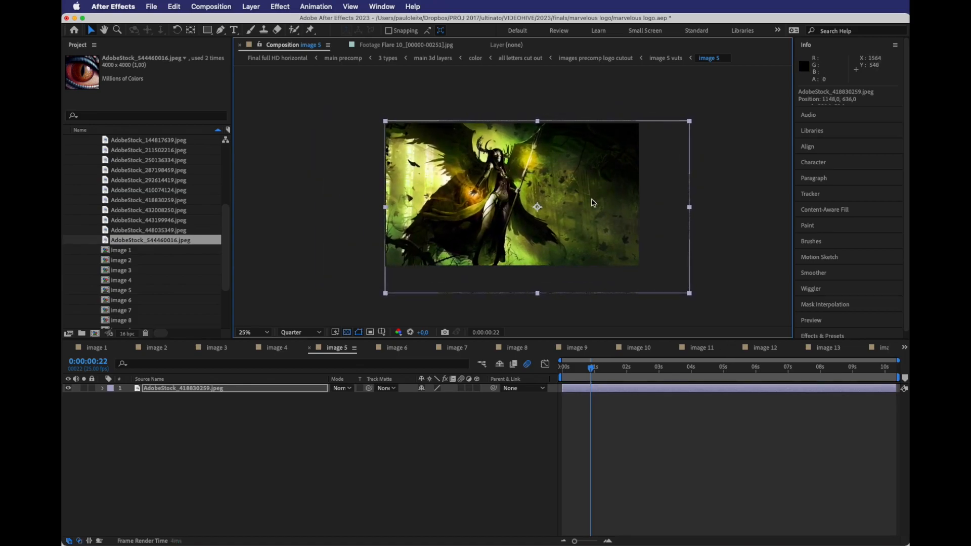
# In the image 6 comp, scale the AdobeStock_410074124.jpeg layer down to roughly the frame width
pyautogui.click(397, 347)
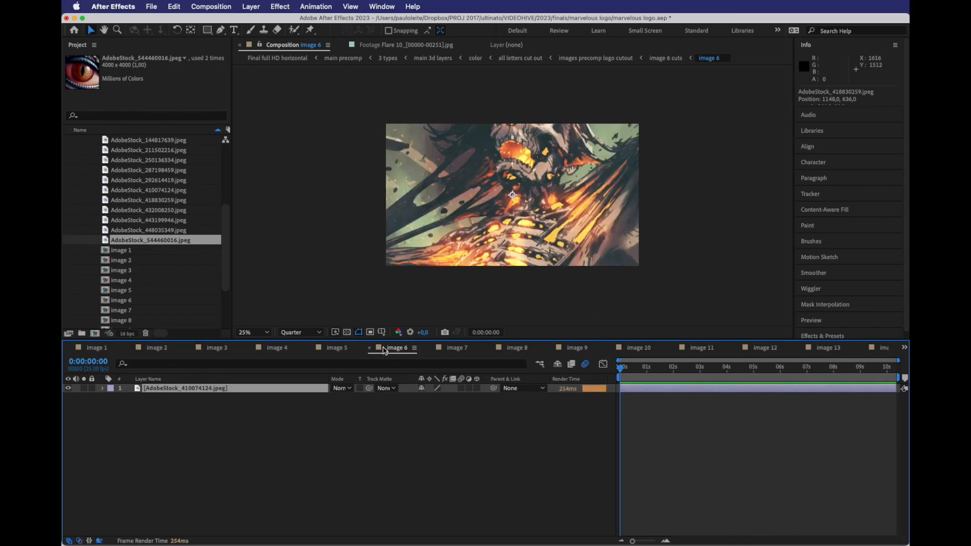
pyautogui.click(708, 217)
pyautogui.press(',')
pyautogui.moveTo(698, 195); pyautogui.dragTo(580, 196)
pyautogui.press('.')
# Scale down the footage layers in the image 7 and image 8 comps to roughly the frame width
pyautogui.click(457, 347)
pyautogui.moveTo(657, 195); pyautogui.dragTo(581, 195)
pyautogui.click(517, 347)
pyautogui.moveTo(724, 195); pyautogui.dragTo(576, 195)
# Check the framing of image 9 and scale down and reposition the footage layer in the image 10 comp
pyautogui.click(576, 347)
pyautogui.press(',')
pyautogui.press('.')
pyautogui.click(638, 348)
pyautogui.moveTo(729, 195); pyautogui.dragTo(641, 195)
pyautogui.moveTo(588, 181); pyautogui.dragTo(588, 218)
pyautogui.moveTo(641, 195); pyautogui.dragTo(561, 196)
# Scale the footage layer in the image 11 comp down to roughly the frame width and check the framing of image 12
pyautogui.click(702, 348)
pyautogui.press(',')
pyautogui.press('.')
pyautogui.press('.')
pyautogui.moveTo(696, 195); pyautogui.dragTo(580, 196)
pyautogui.click(765, 347)
pyautogui.press(',')
pyautogui.press('.')
# In the image 13 comp, scale down the footage layer and adjust its size and position within the frame
pyautogui.click(828, 347)
pyautogui.press(',')
pyautogui.moveTo(709, 195); pyautogui.dragTo(576, 195)
pyautogui.press('.')
pyautogui.moveTo(627, 221); pyautogui.dragTo(587, 220)
pyautogui.moveTo(600, 278); pyautogui.dragTo(643, 307)
pyautogui.moveTo(616, 274); pyautogui.dragTo(615, 286)
# In the image 14 comp, scale the AdobeStock_544460016.jpeg layer down to about 48%
pyautogui.click(883, 347)
pyautogui.press(',')
pyautogui.moveTo(644, 195); pyautogui.dragTo(577, 196)
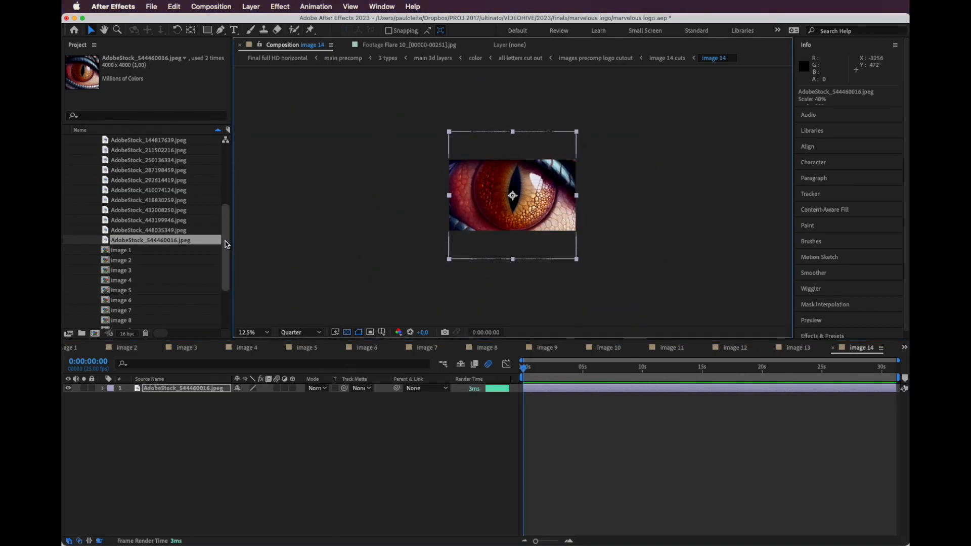
# Open the Final full HD horizontal comp and review its frames at 0:00:01:07, 0:00:03:00, 0:00:04:16 and 0:00:07:13
pyautogui.moveTo(226, 244); pyautogui.dragTo(226, 232)
pyautogui.scroll(5, 177, 247)
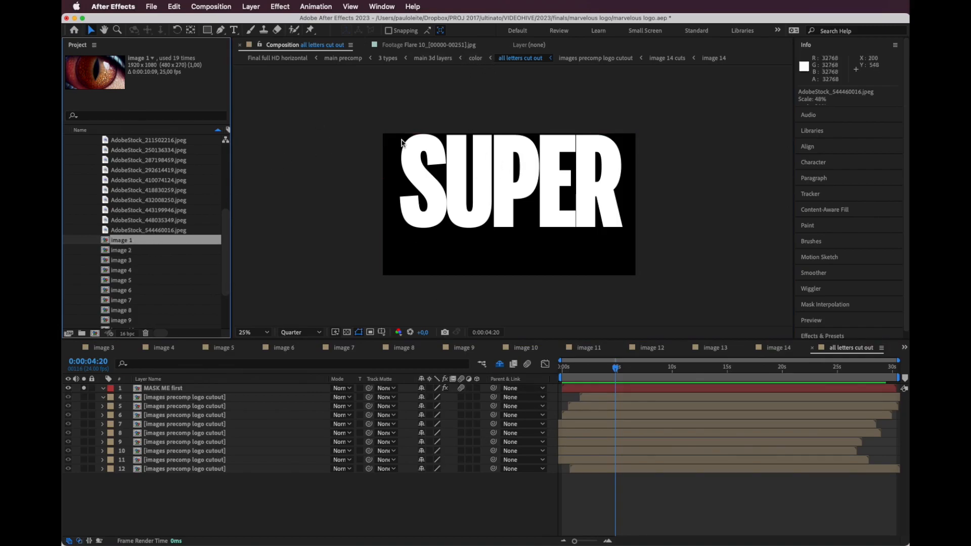
pyautogui.click(291, 57)
pyautogui.click(590, 367)
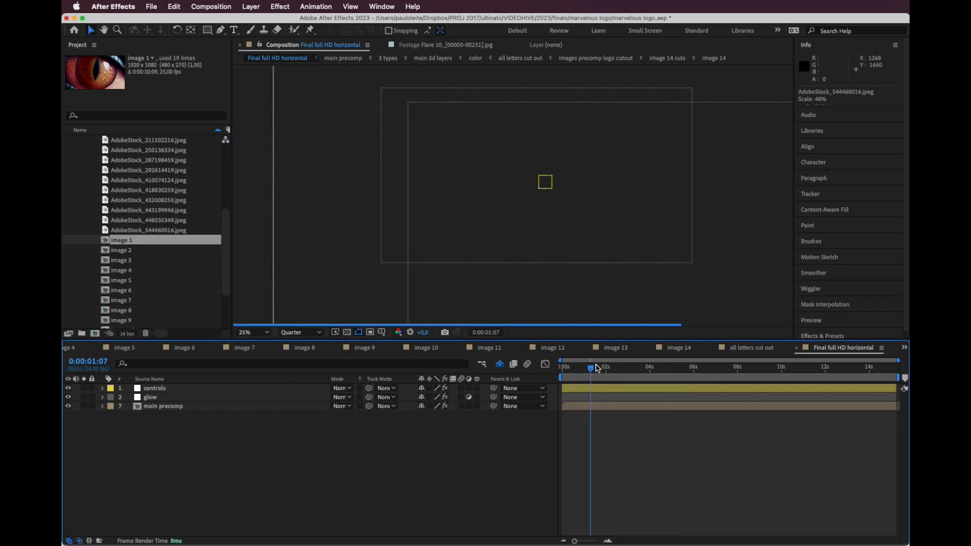
pyautogui.press('space')
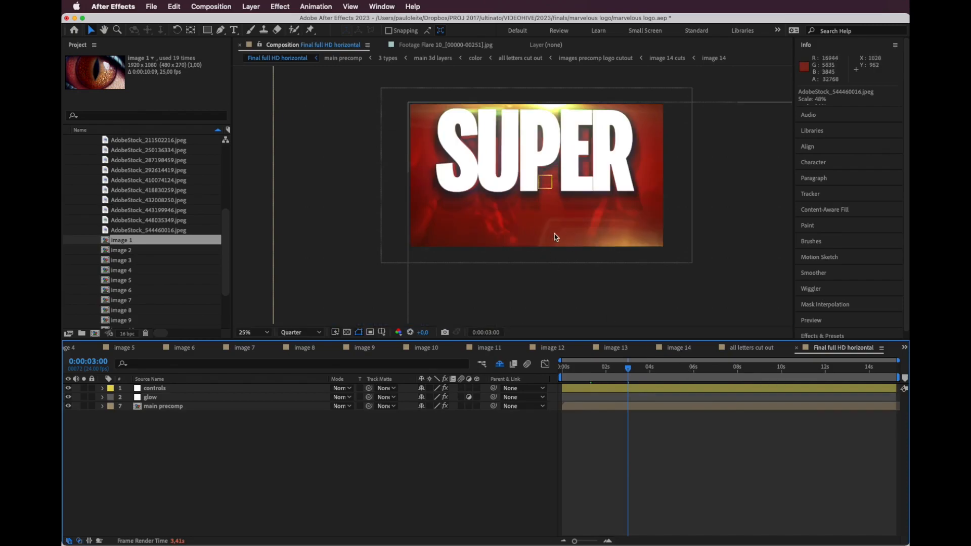
pyautogui.click(664, 368)
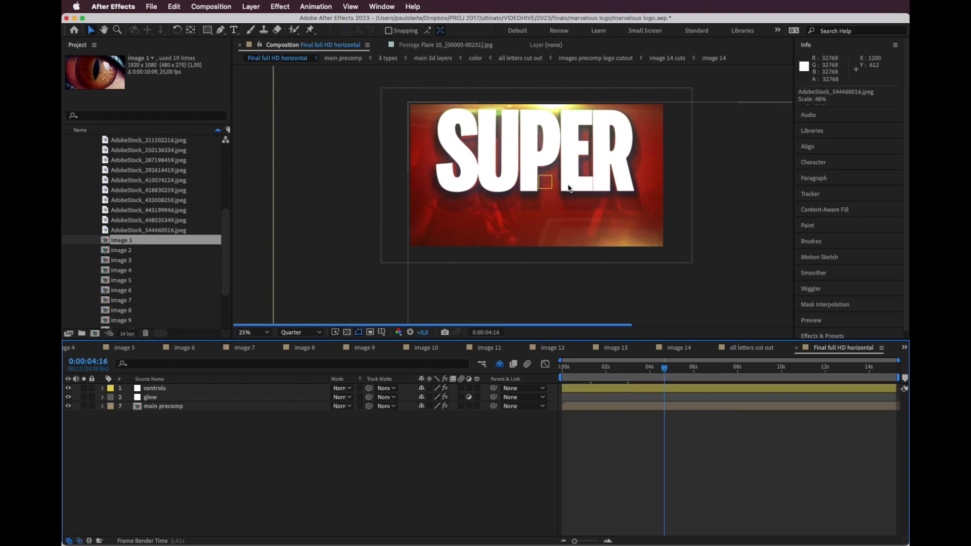
pyautogui.click(701, 368)
pyautogui.click(727, 369)
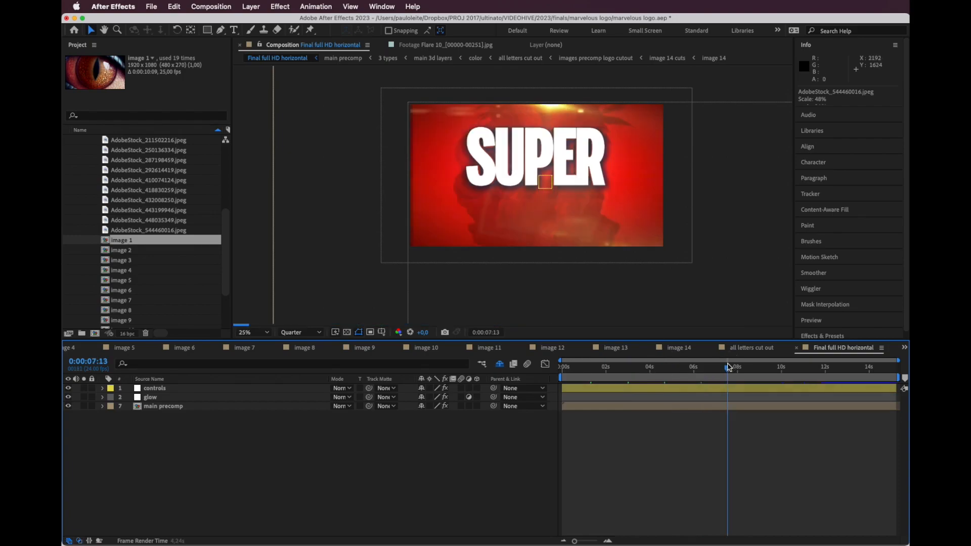
# Collapse the your footage and 3d extrude folders and open the all letters cut out comp at 0:00:02:20
pyautogui.moveTo(226, 250); pyautogui.dragTo(221, 160)
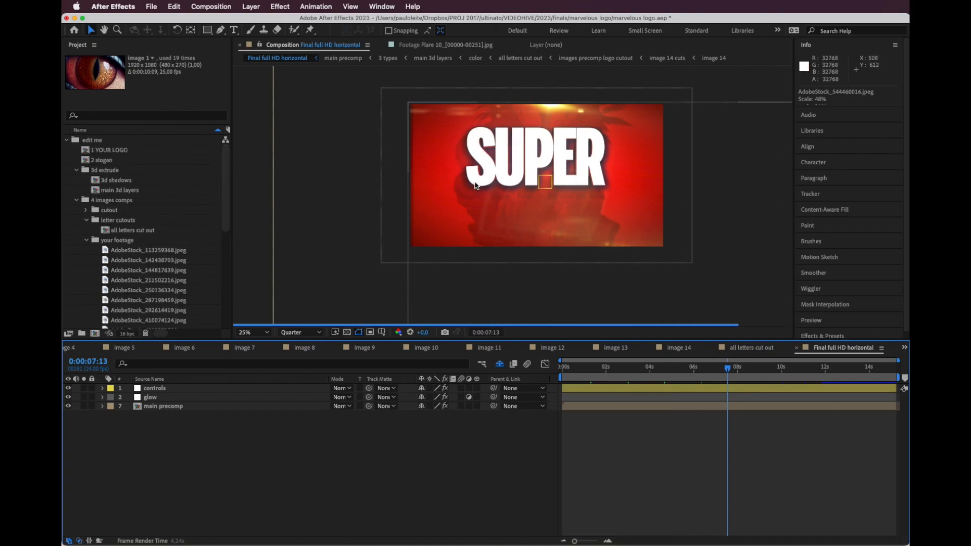
pyautogui.click(622, 369)
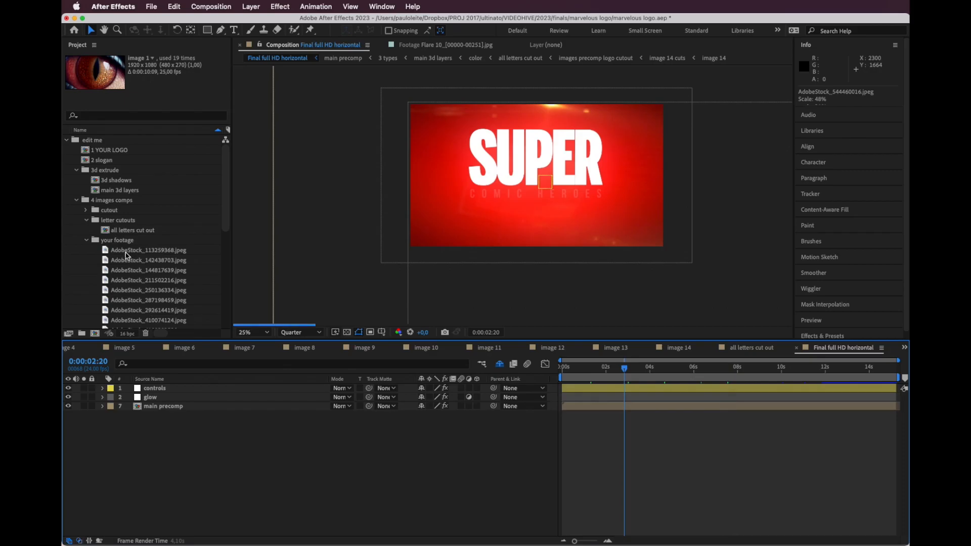
pyautogui.click(85, 210)
pyautogui.click(86, 182)
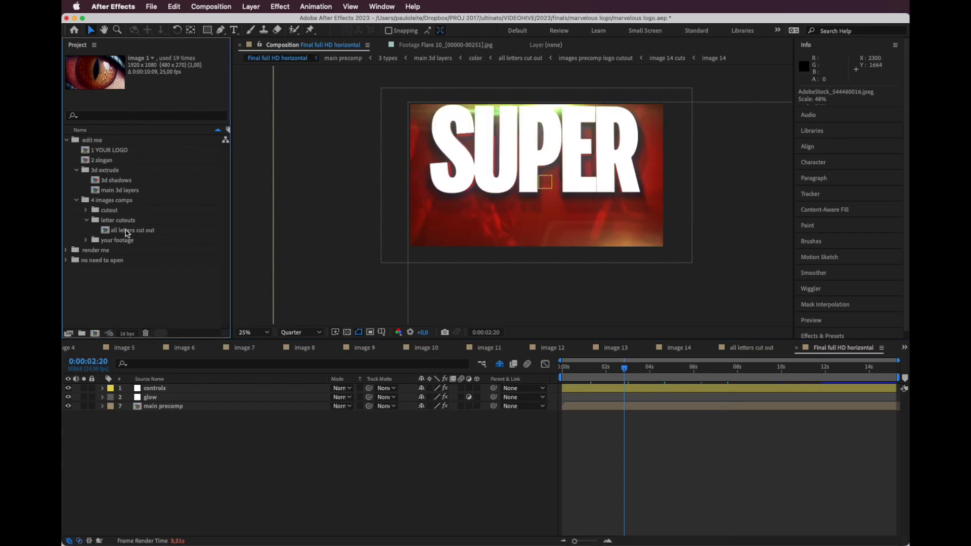
pyautogui.doubleClick(110, 232)
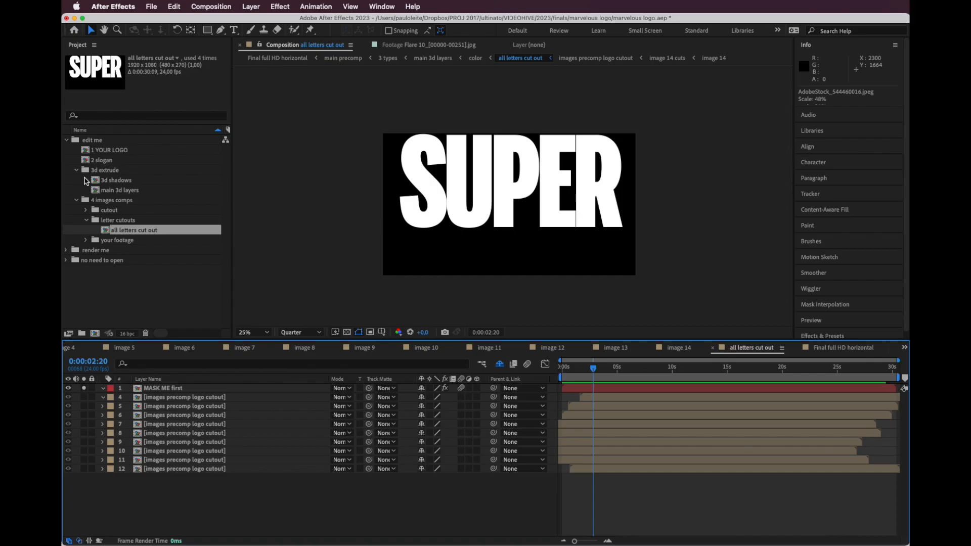
pyautogui.click(77, 171)
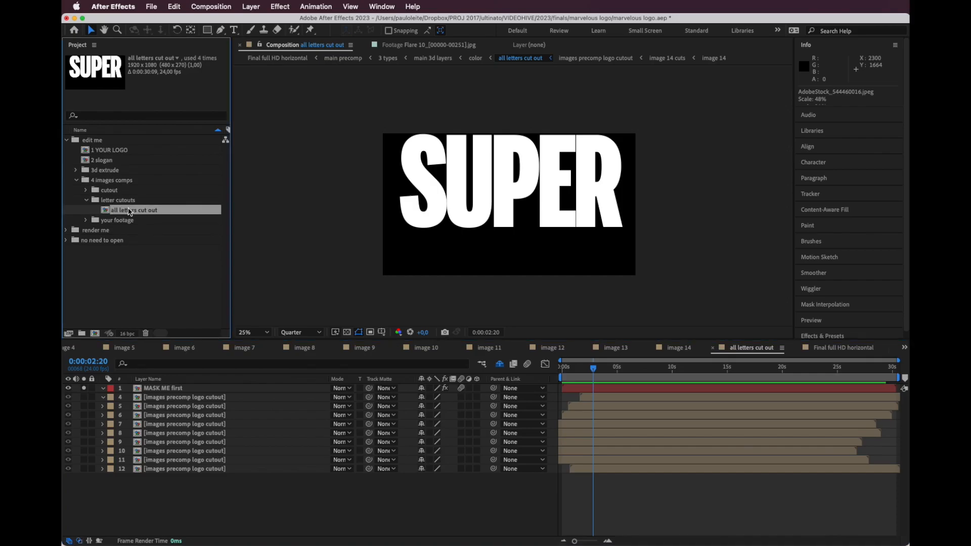
# Go to 0:00:04:10, select the MASK ME first layer and set the preview resolution to Full
pyautogui.moveTo(586, 373); pyautogui.dragTo(611, 372)
pyautogui.click(176, 391)
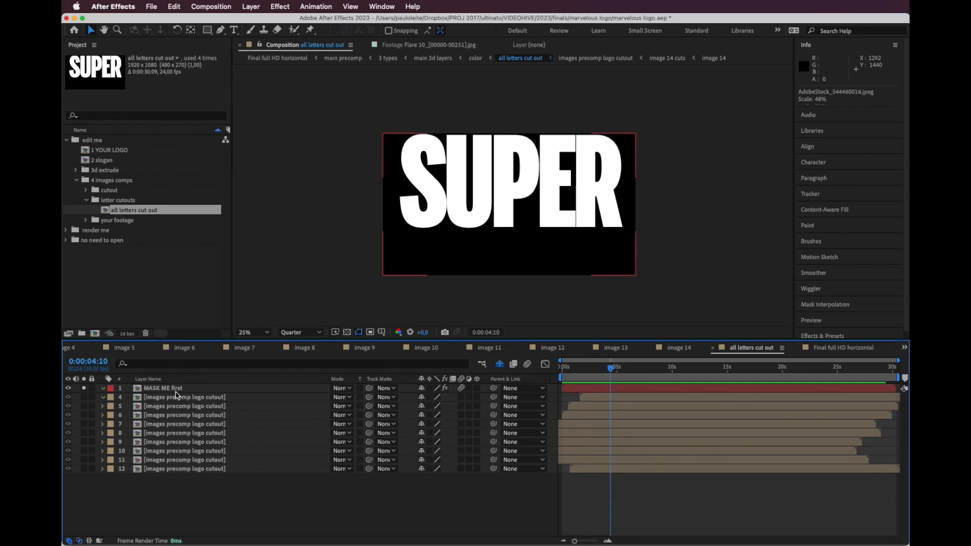
pyautogui.click(155, 389)
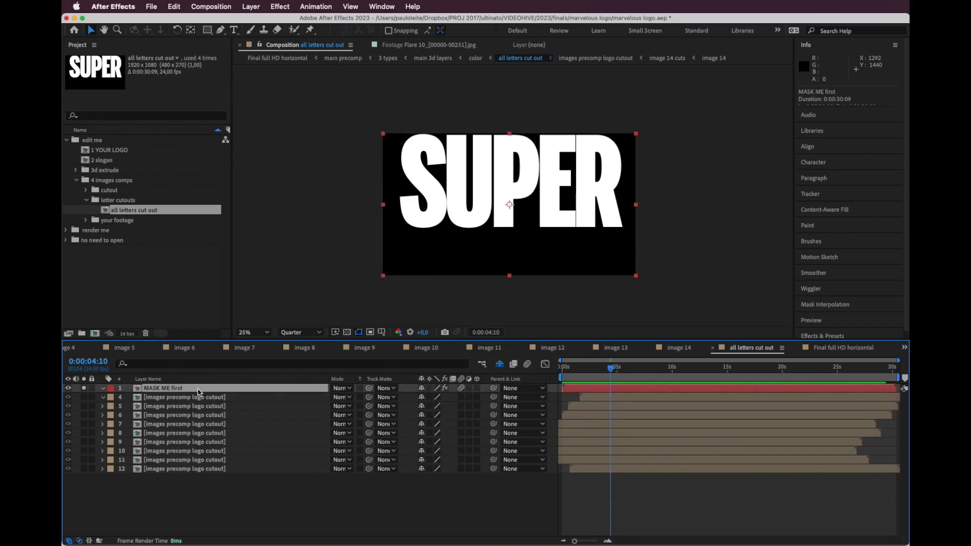
pyautogui.click(313, 332)
pyautogui.click(306, 353)
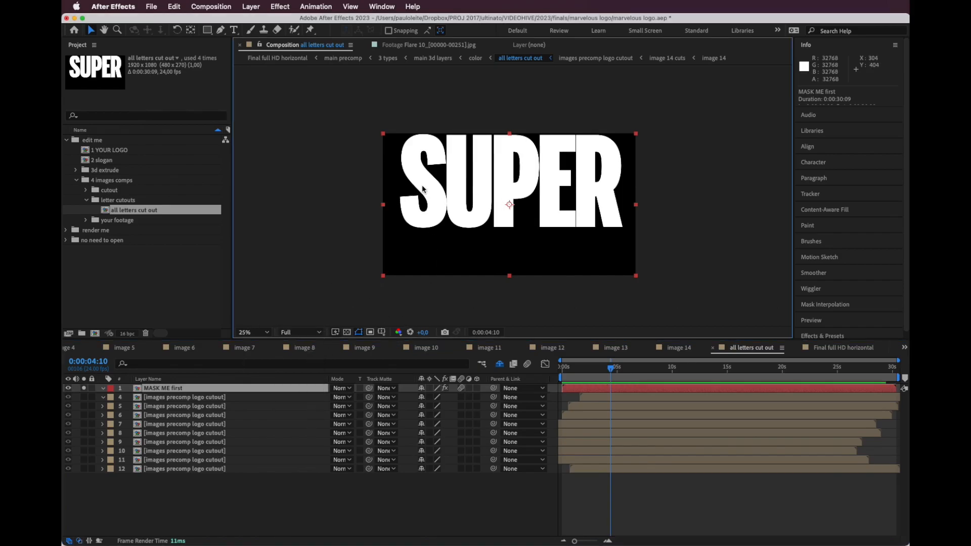
# Magnify the SUPER logo to 50% and enlarge the composition viewer while keeping the layer list readable
pyautogui.press('.')
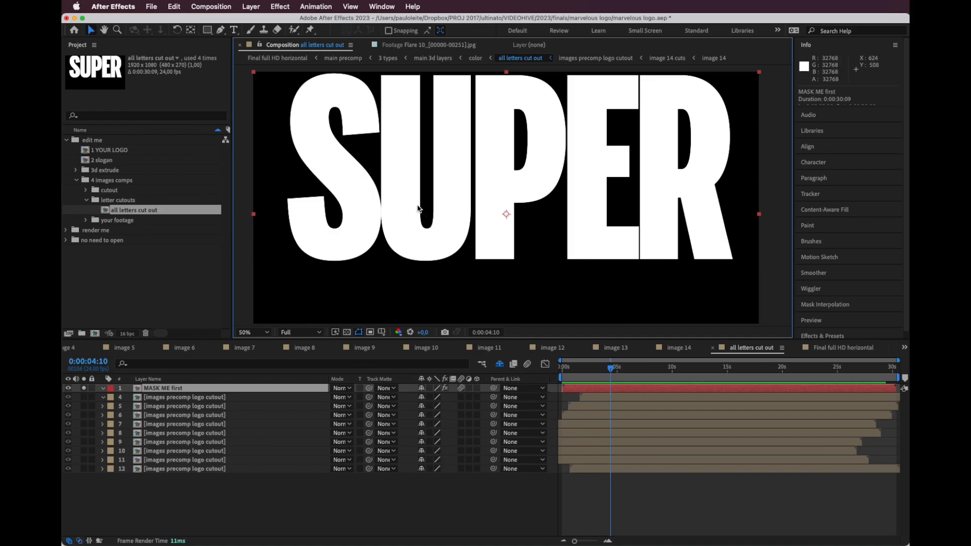
pyautogui.press('h')
pyautogui.moveTo(414, 206); pyautogui.dragTo(461, 173)
pyautogui.press('v')
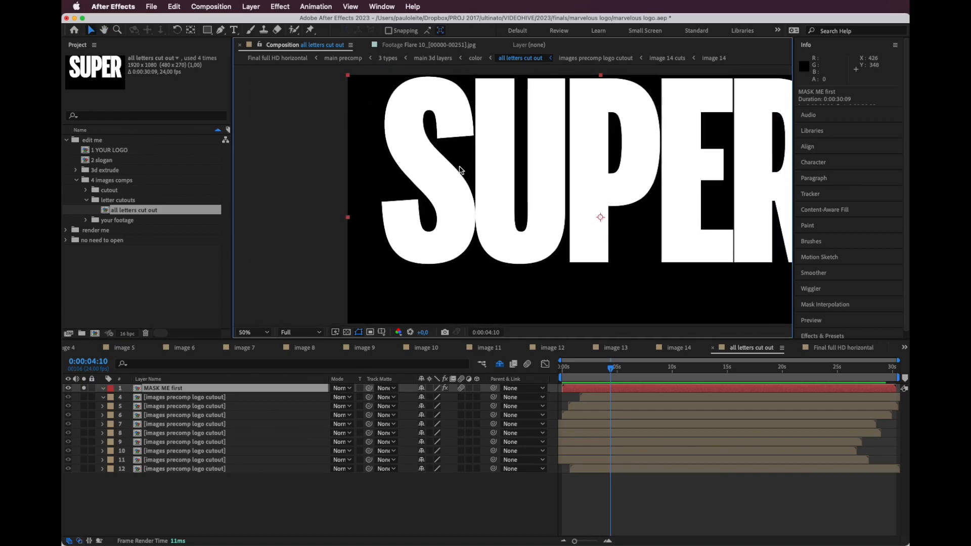
pyautogui.press('.')
pyautogui.moveTo(455, 171); pyautogui.dragTo(554, 229)
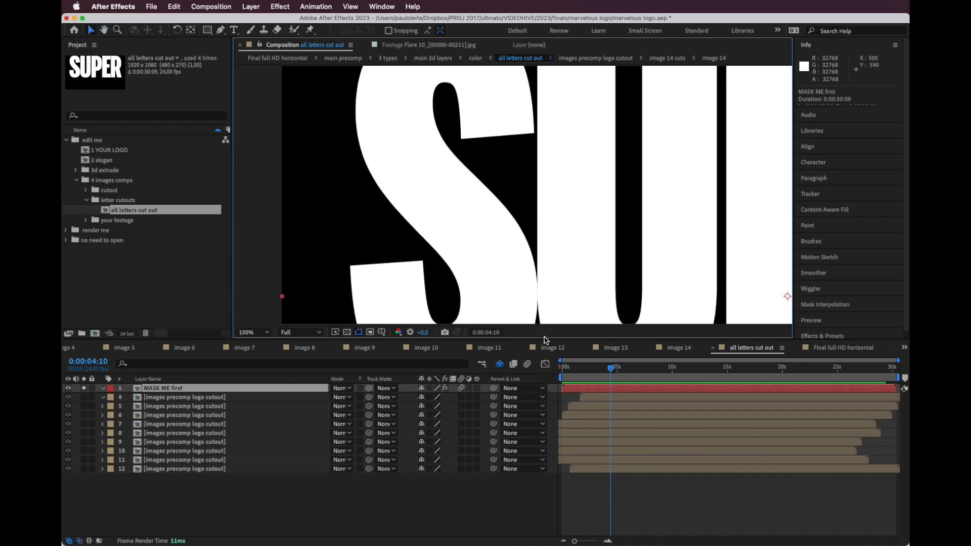
pyautogui.moveTo(546, 338); pyautogui.dragTo(525, 459)
pyautogui.moveTo(539, 329); pyautogui.dragTo(566, 307)
pyautogui.press(',')
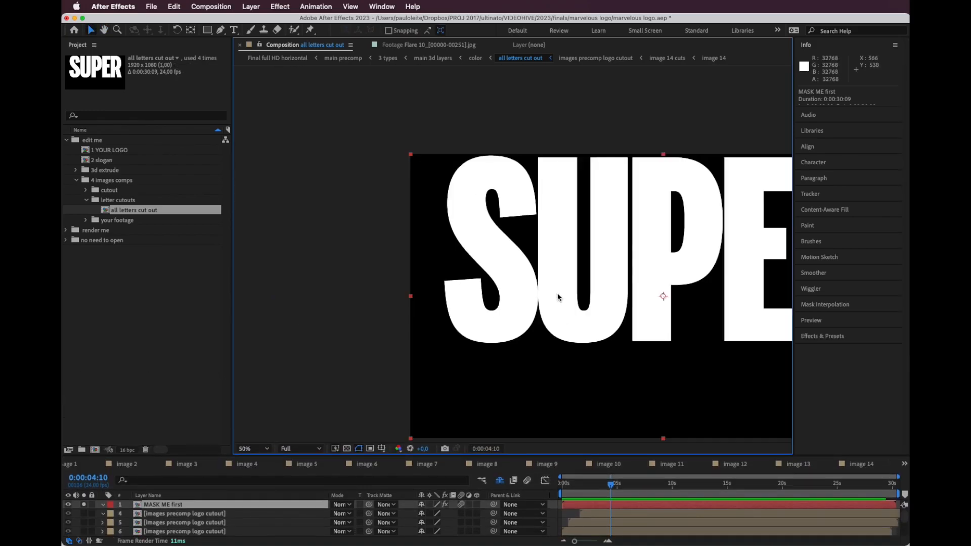
pyautogui.moveTo(301, 454); pyautogui.dragTo(299, 392)
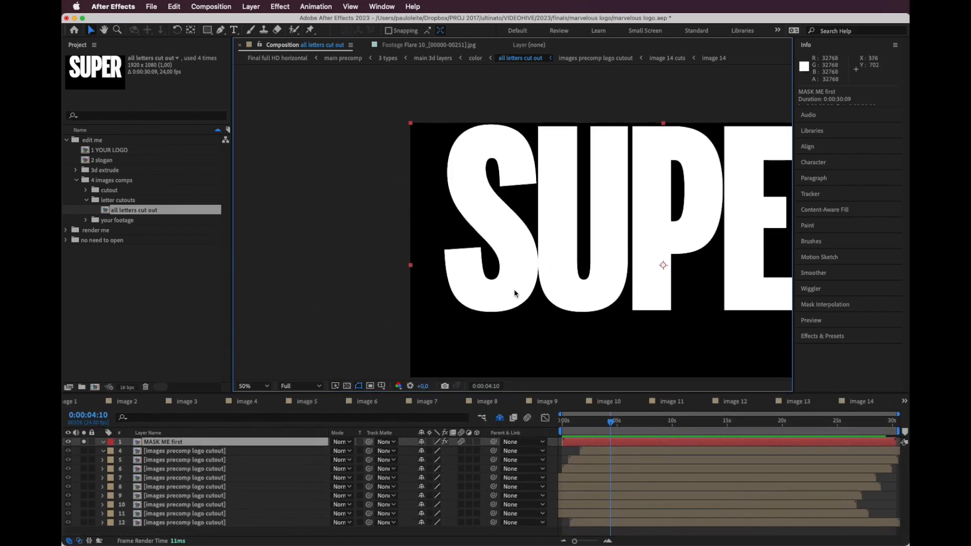
# Draw a rectangular mask around only the letter S on the MASK ME first layer
pyautogui.moveTo(615, 263); pyautogui.dragTo(545, 259)
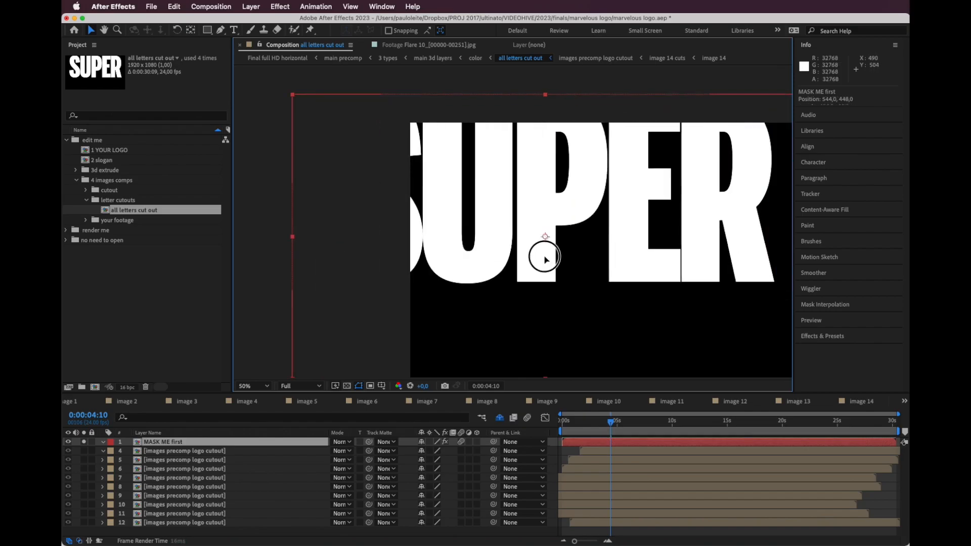
pyautogui.press('super+z')
pyautogui.press('space')
pyautogui.moveTo(607, 244); pyautogui.dragTo(536, 225)
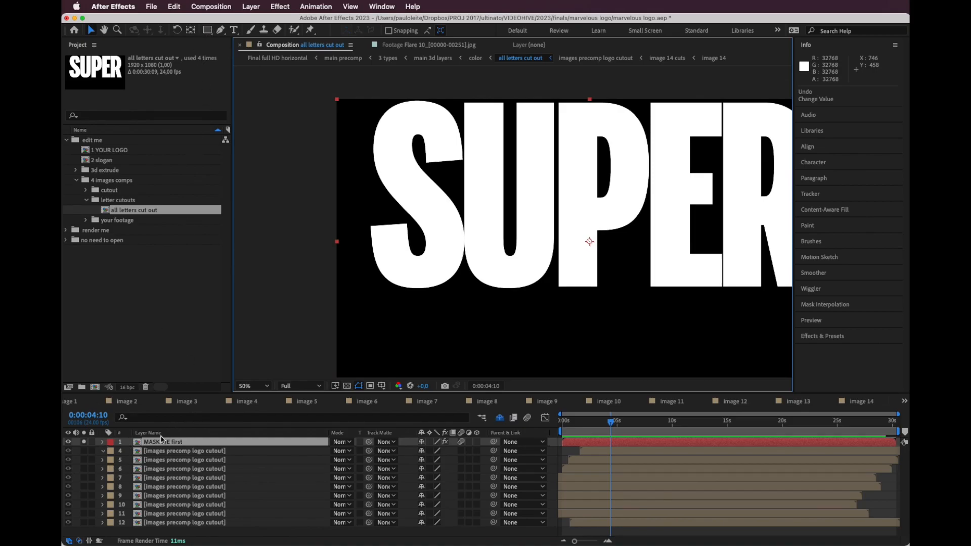
pyautogui.click(207, 31)
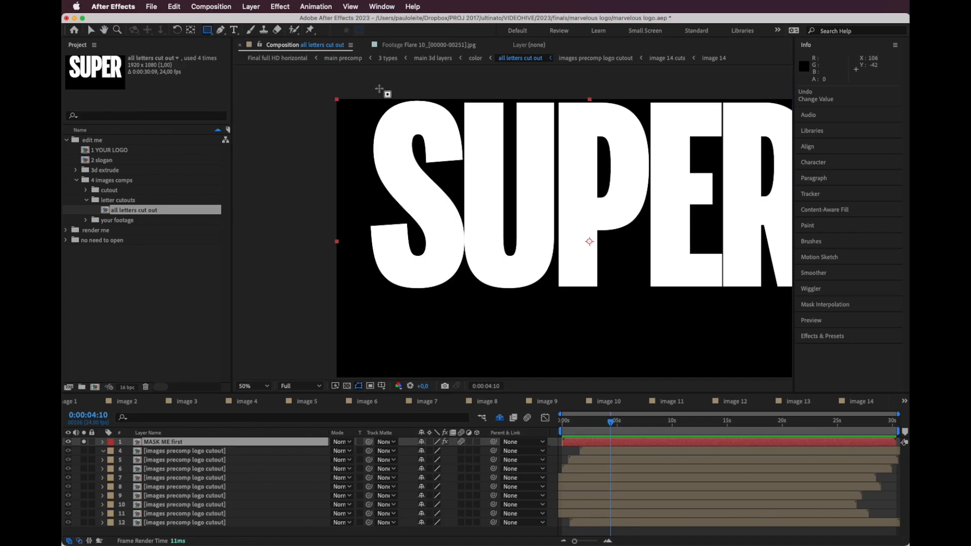
pyautogui.moveTo(350, 85); pyautogui.dragTo(464, 300)
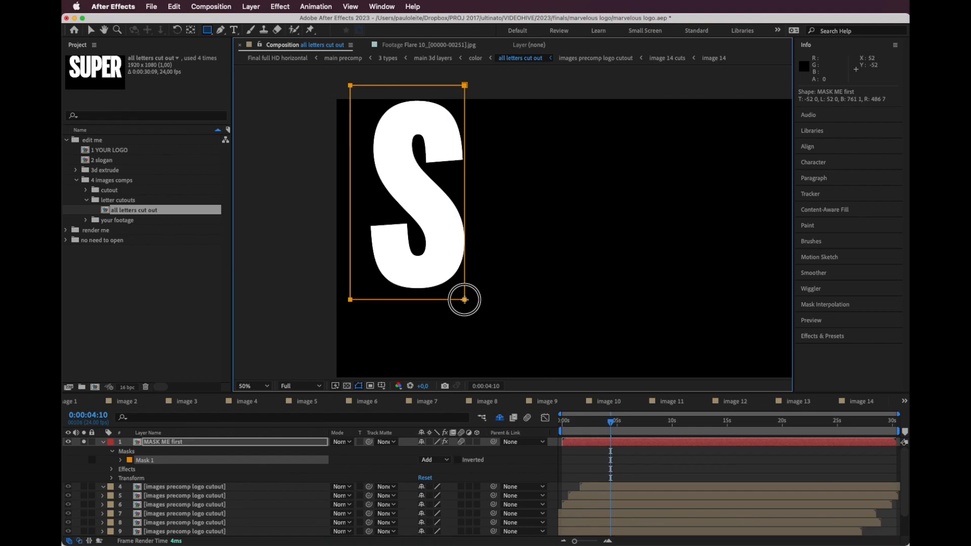
pyautogui.scroll(4, 462, 243)
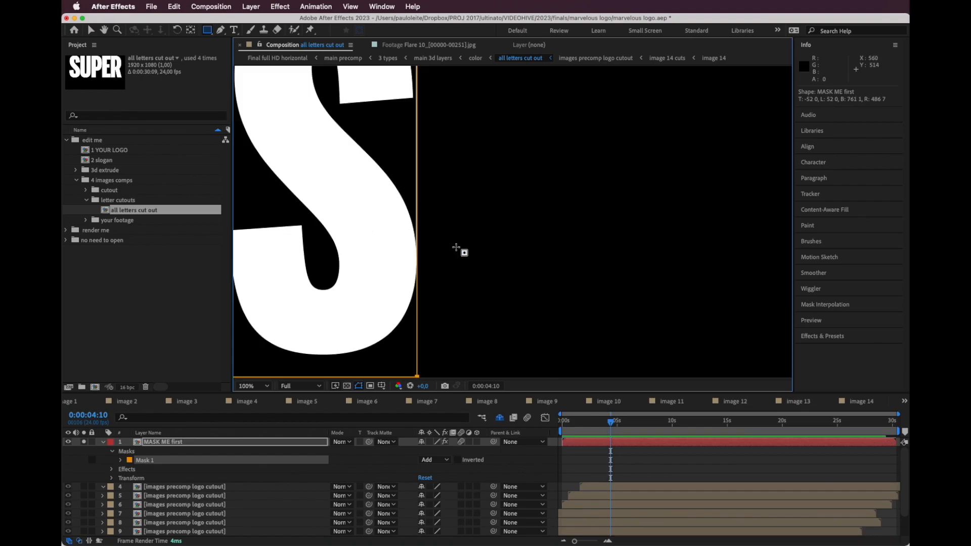
pyautogui.press(',')
pyautogui.press(',')
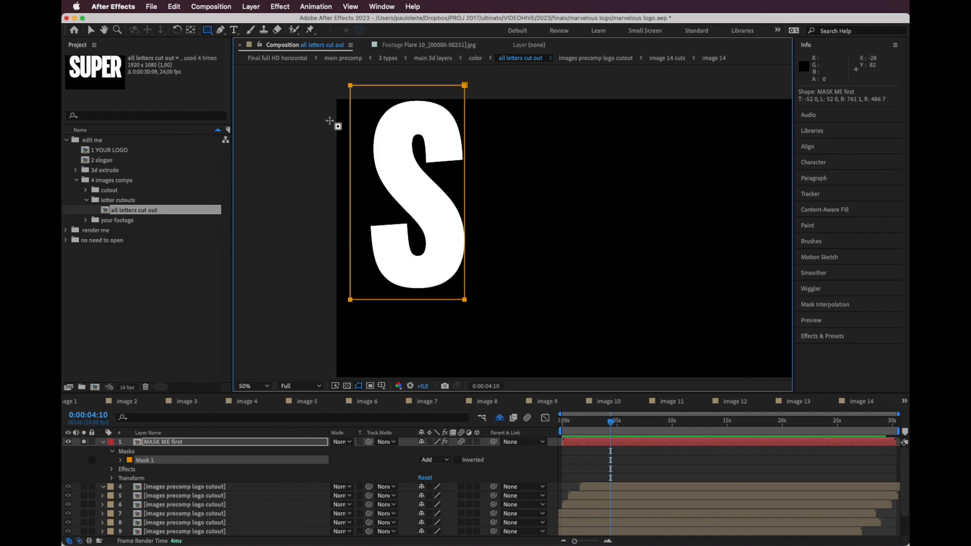
# Try stretching the upper-right corner point of the S mask outward, and undo the path edit
pyautogui.click(91, 31)
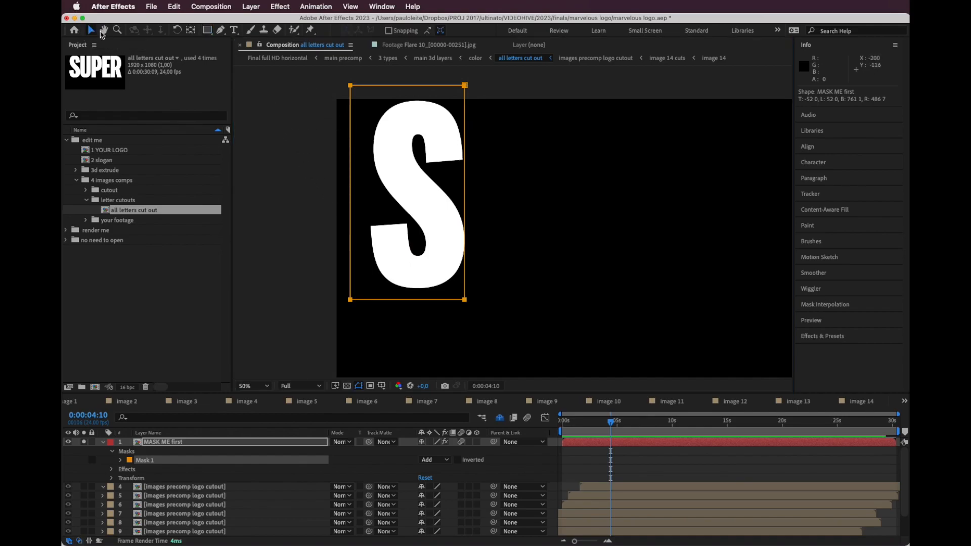
pyautogui.click(271, 105)
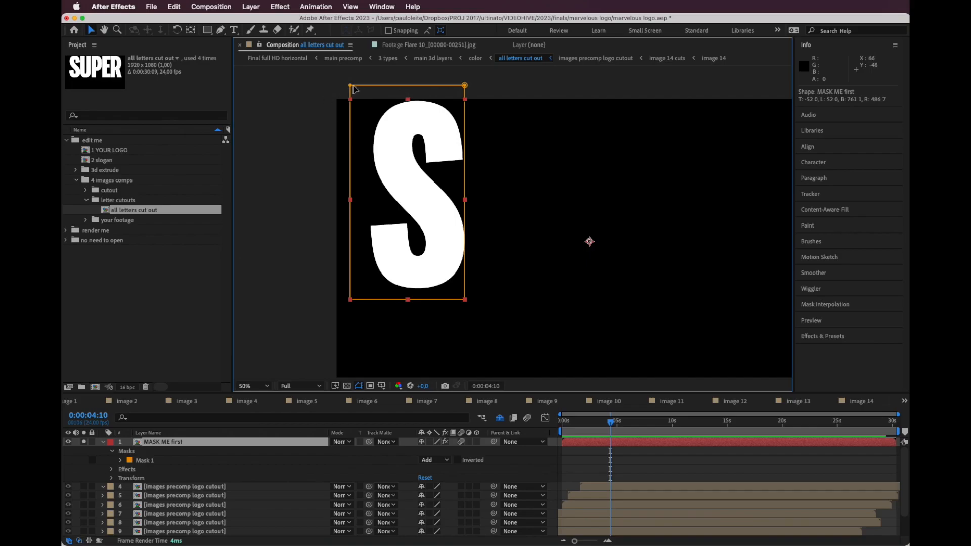
pyautogui.click(466, 87)
pyautogui.moveTo(465, 86); pyautogui.dragTo(552, 88)
pyautogui.press('super+z')
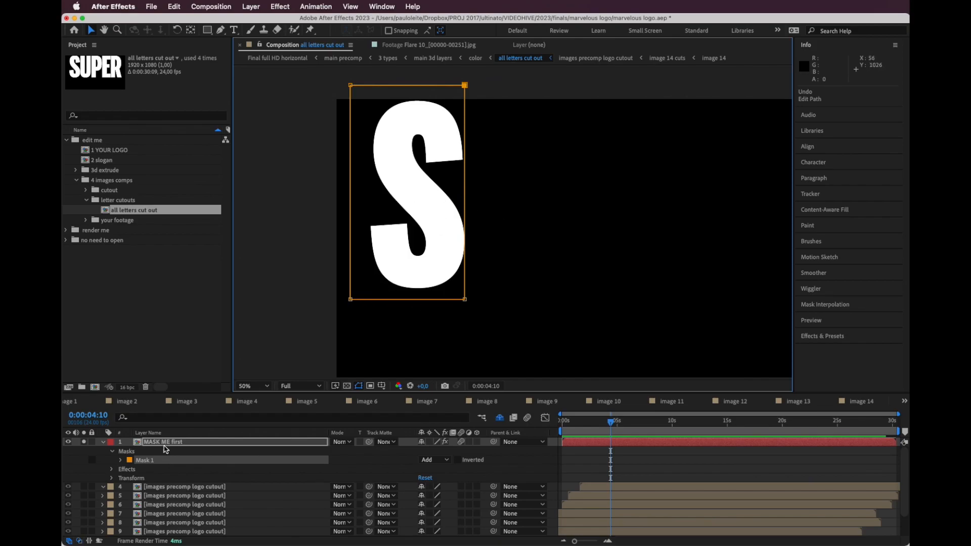
# Rename the MASK ME first layer as S
pyautogui.click(325, 442)
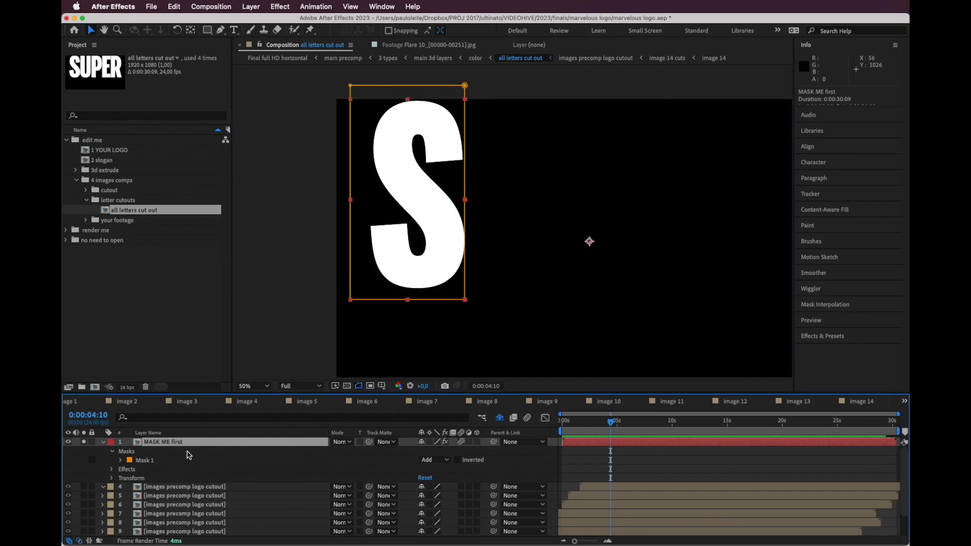
pyautogui.press('Return')
pyautogui.press('Return')
pyautogui.press('Return')
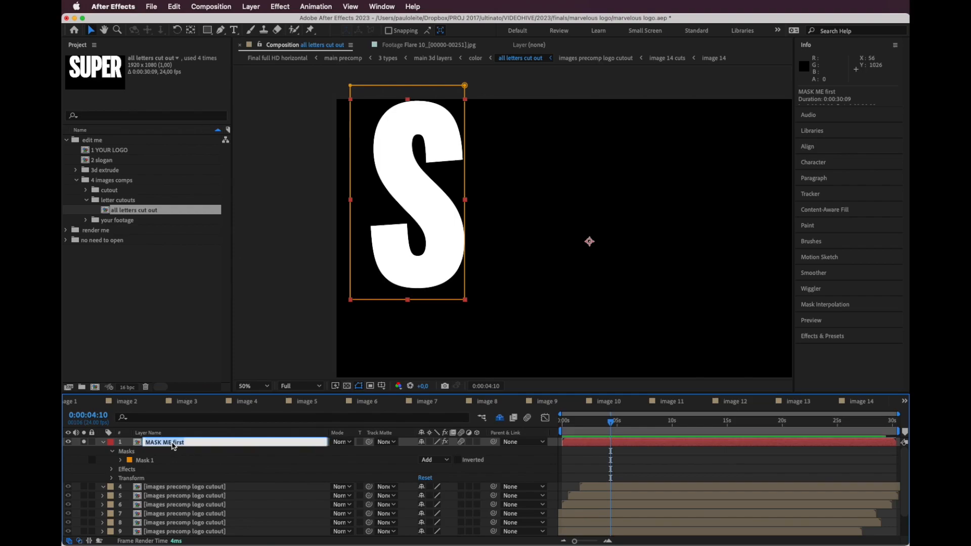
pyautogui.write('s')
pyautogui.press('Return')
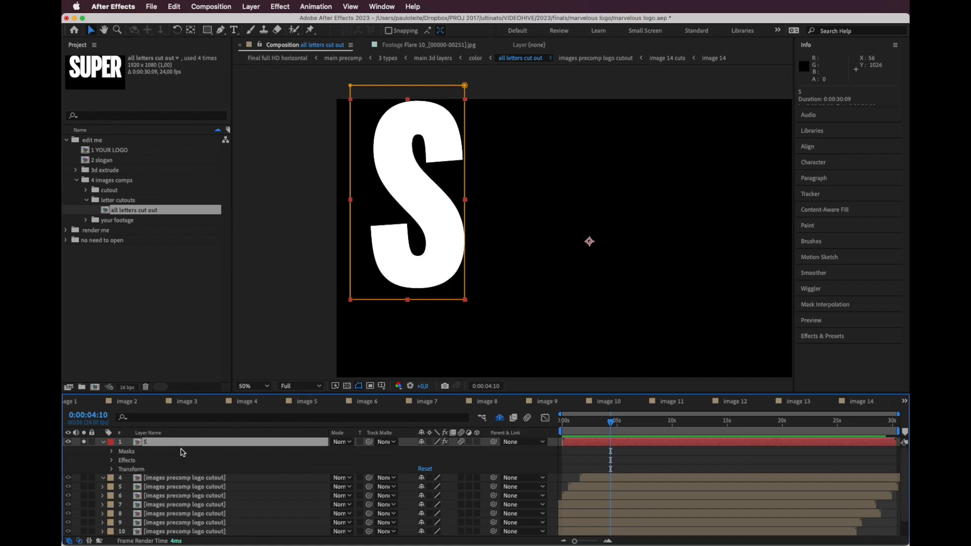
# Duplicate the S layer and rename the copy as U
pyautogui.press('super+d')
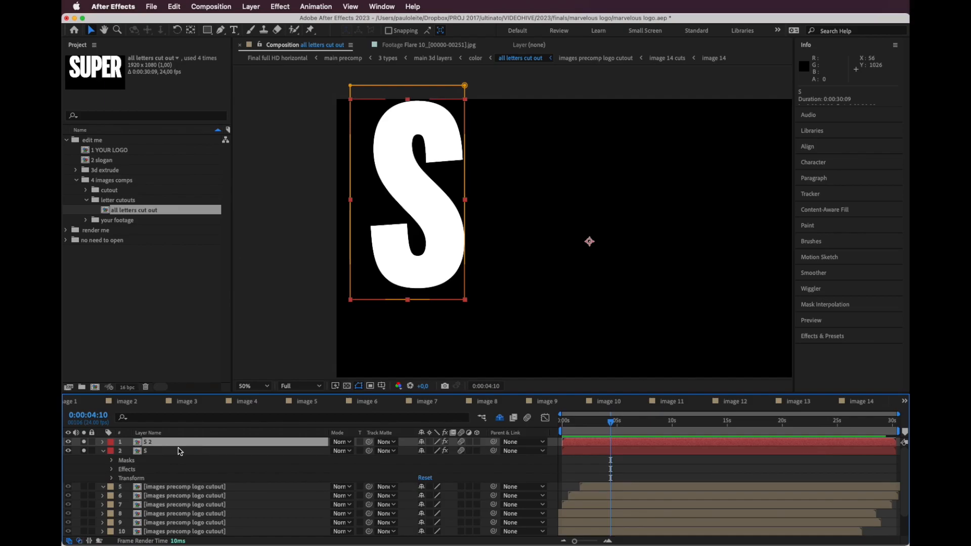
pyautogui.press('Return')
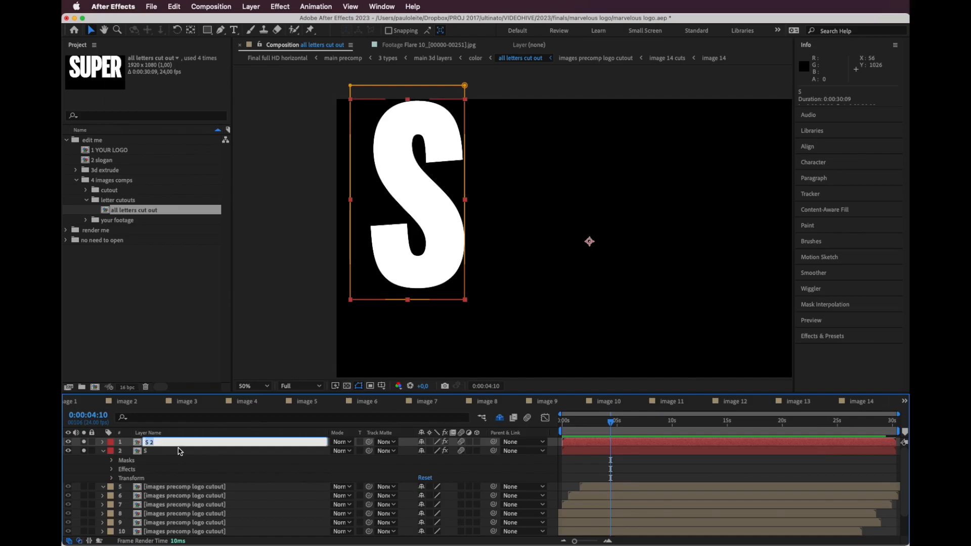
pyautogui.press('Return')
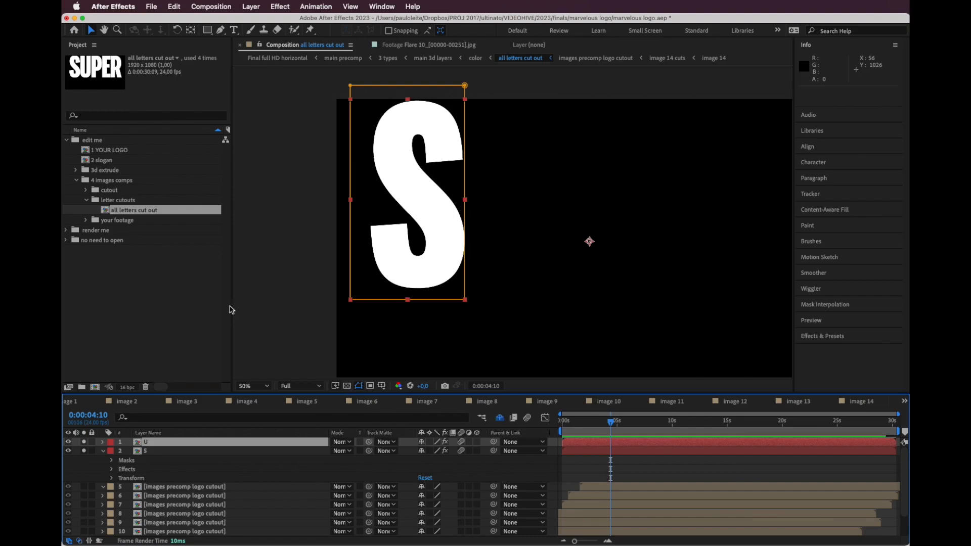
# Move the U layer's mask over the letter U and narrow it to about 80.8% of its width
pyautogui.click(357, 89)
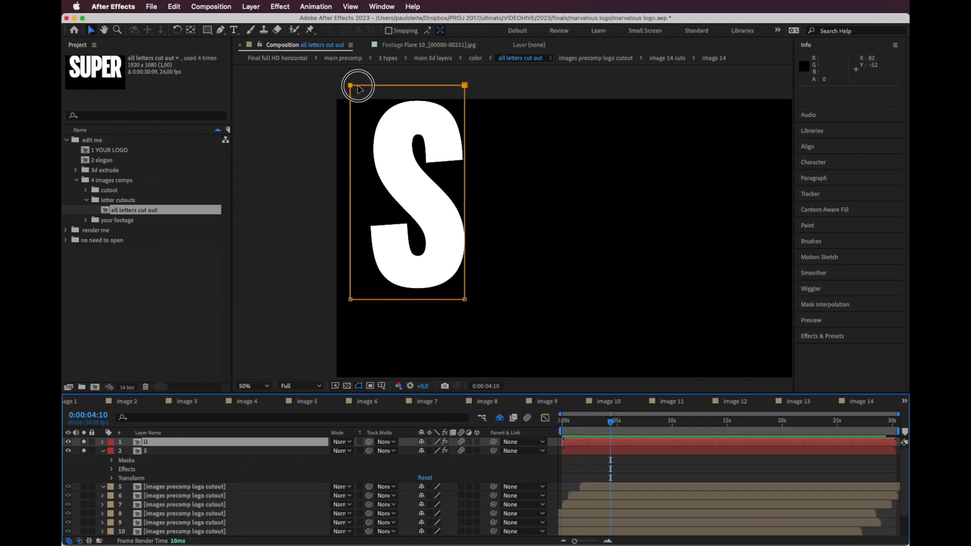
pyautogui.doubleClick(361, 299)
pyautogui.moveTo(349, 193); pyautogui.dragTo(557, 192)
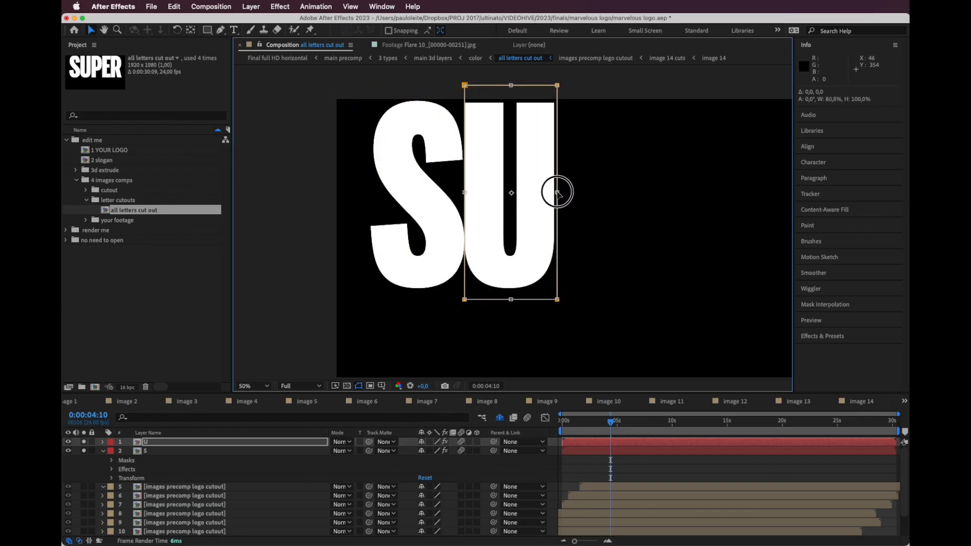
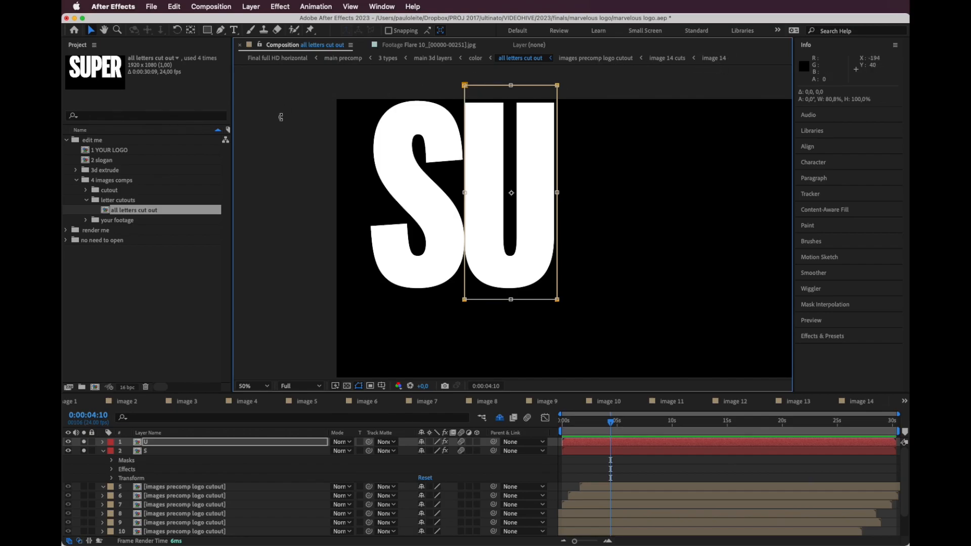
# In the 1 YOUR LOGO comp, replace the letter U with V in the super text layer
pyautogui.doubleClick(117, 150)
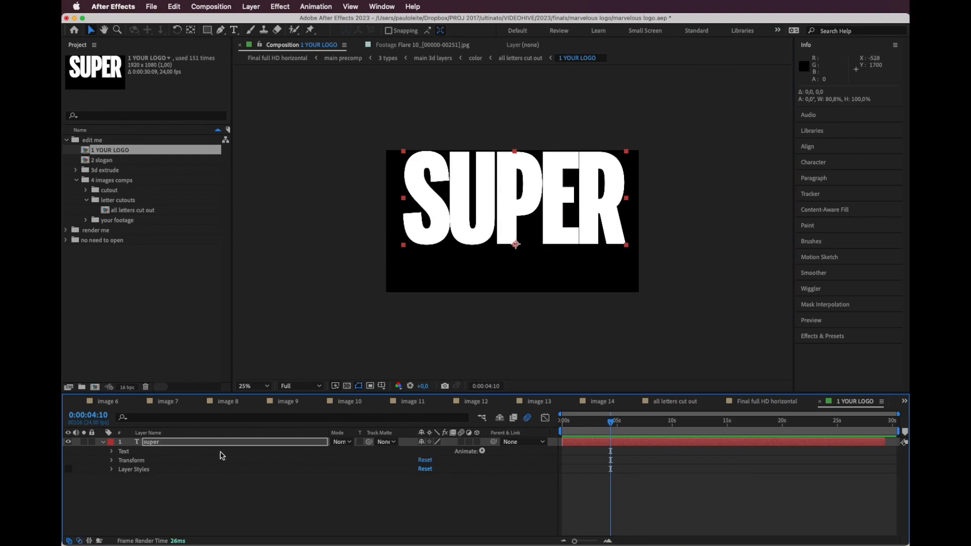
pyautogui.doubleClick(159, 442)
pyautogui.click(457, 190)
pyautogui.moveTo(507, 192)
pyautogui.mouseDown()
pyautogui.moveTo(446, 194)
pyautogui.moveTo(504, 197)
pyautogui.mouseUp()
pyautogui.click(446, 194)
pyautogui.write('v')
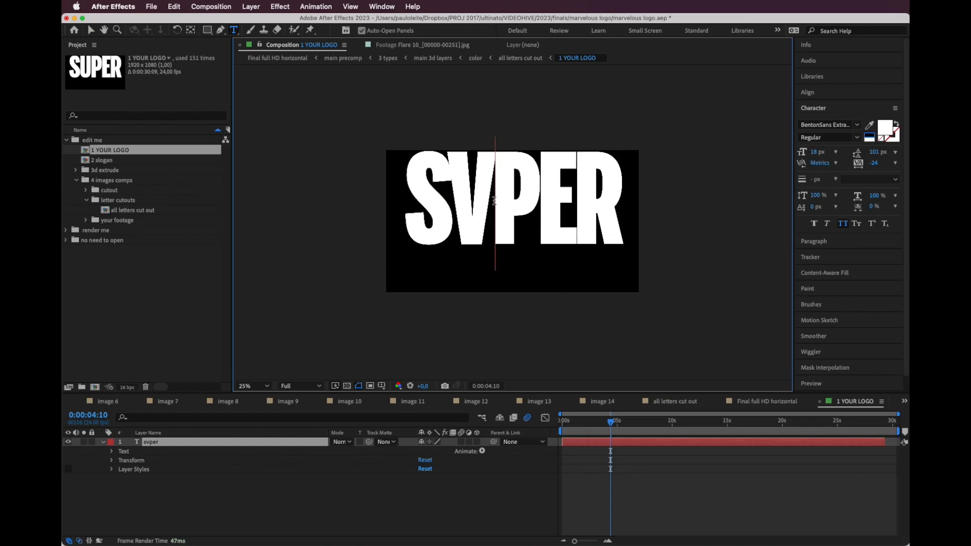
pyautogui.scroll(2, 448, 170)
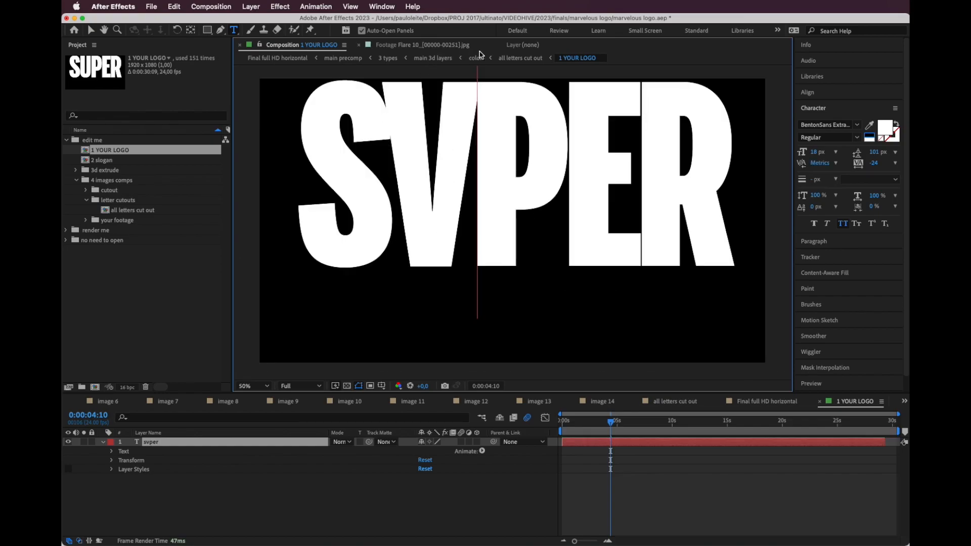
# Return to the all letters cut out comp, hide the U layer and select the S layer
pyautogui.doubleClick(126, 209)
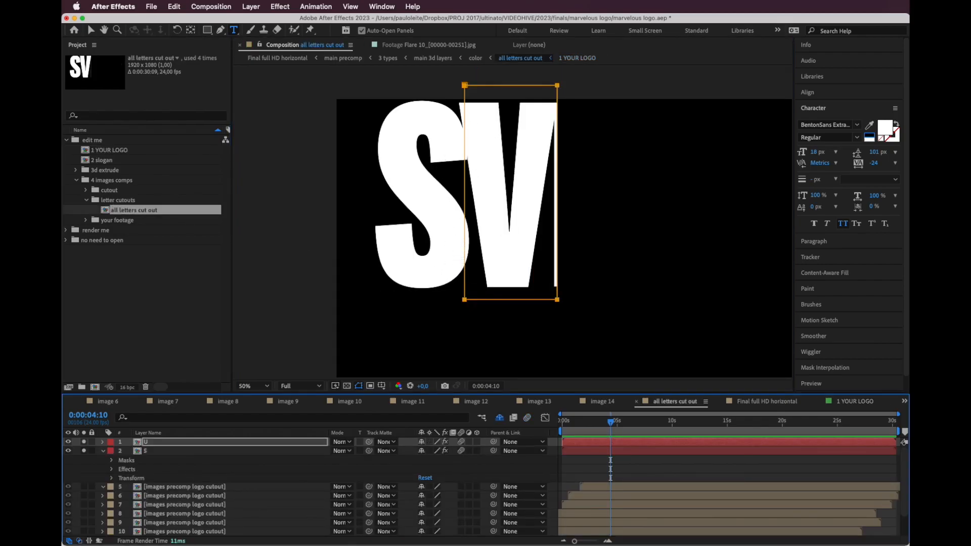
pyautogui.click(67, 442)
pyautogui.click(145, 451)
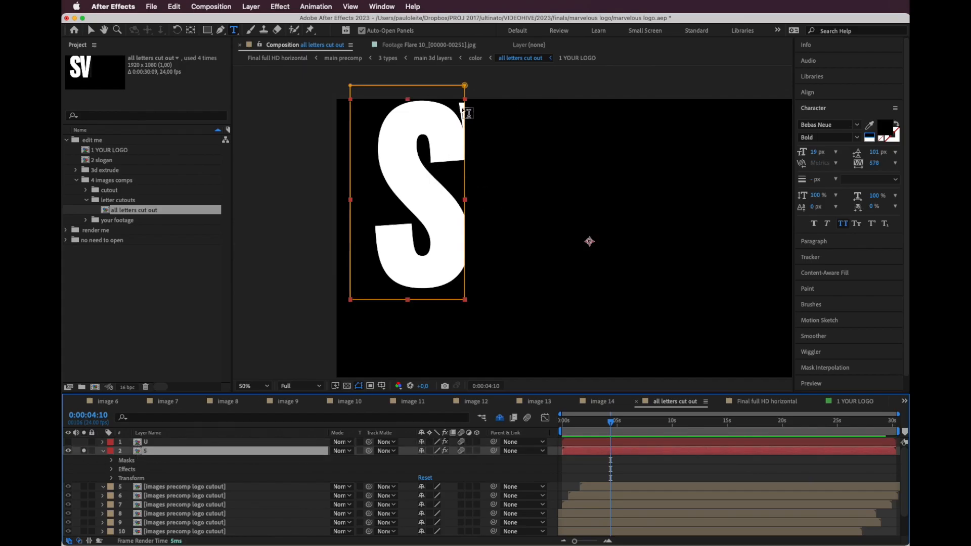
# Slant the right edge of the S layer's mask along the V, shifting its upper corner inward and its lower corner outward
pyautogui.click(92, 30)
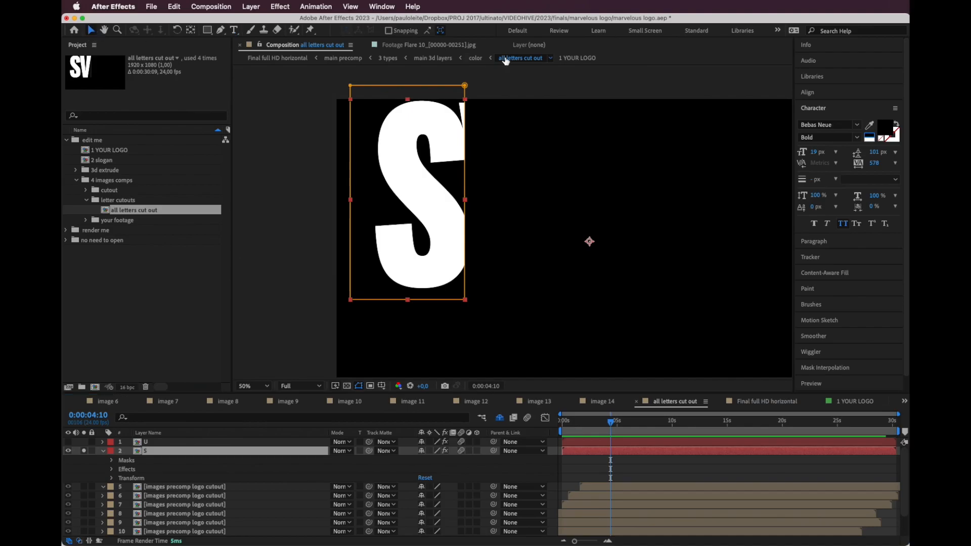
pyautogui.click(487, 76)
pyautogui.click(458, 146)
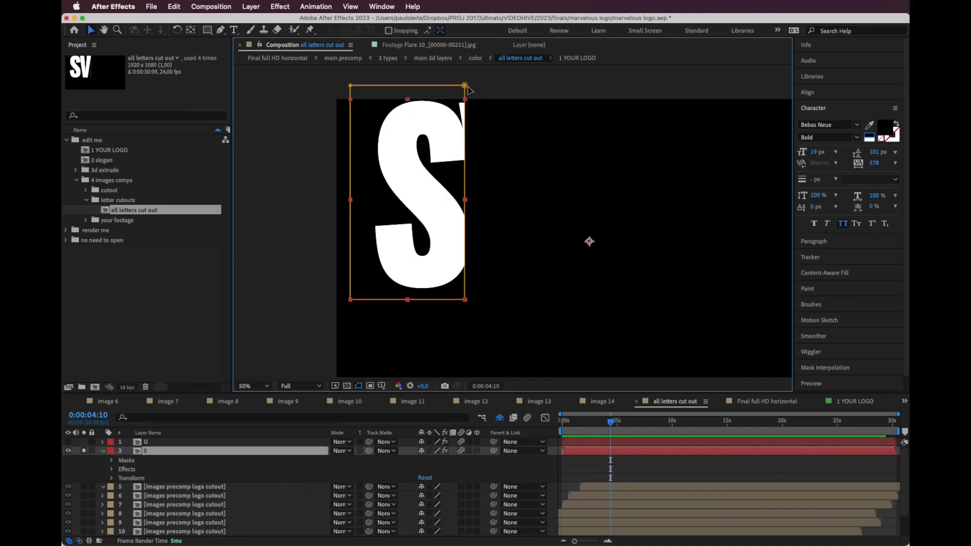
pyautogui.press('Return')
pyautogui.moveTo(465, 86); pyautogui.dragTo(458, 85)
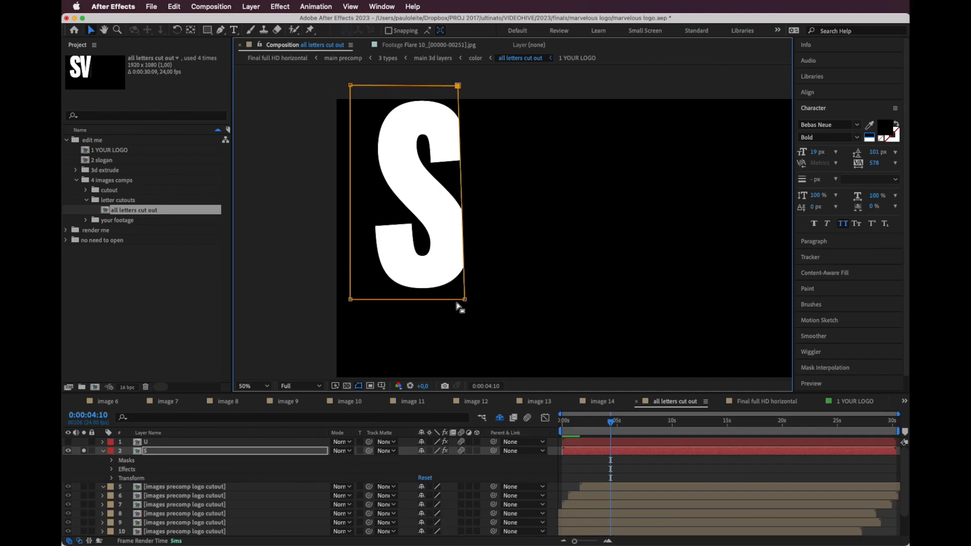
pyautogui.moveTo(465, 300); pyautogui.dragTo(488, 298)
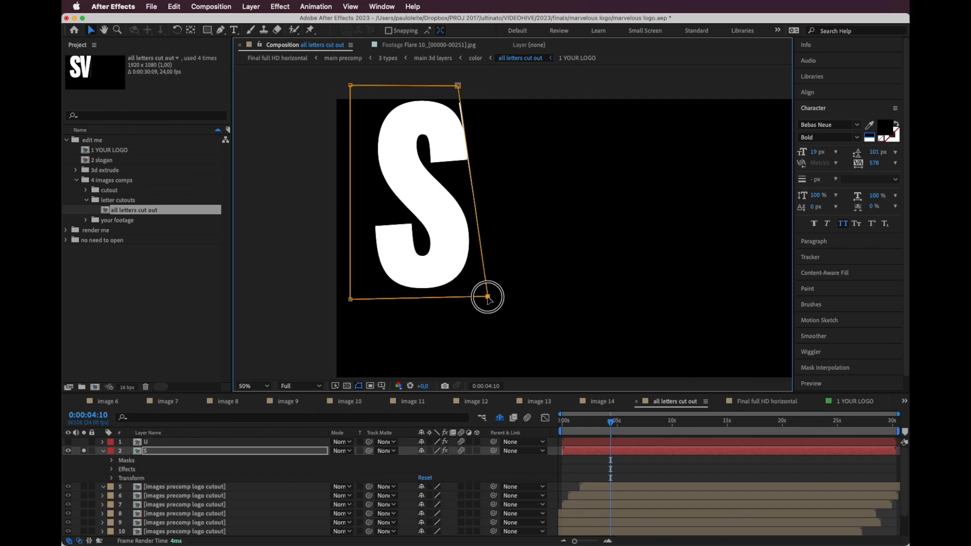
# Fine-tune the slanted right edge of the S layer's mask against the V, and duplicate the S layer
pyautogui.moveTo(457, 85); pyautogui.dragTo(456, 86)
pyautogui.moveTo(488, 297); pyautogui.dragTo(487, 296)
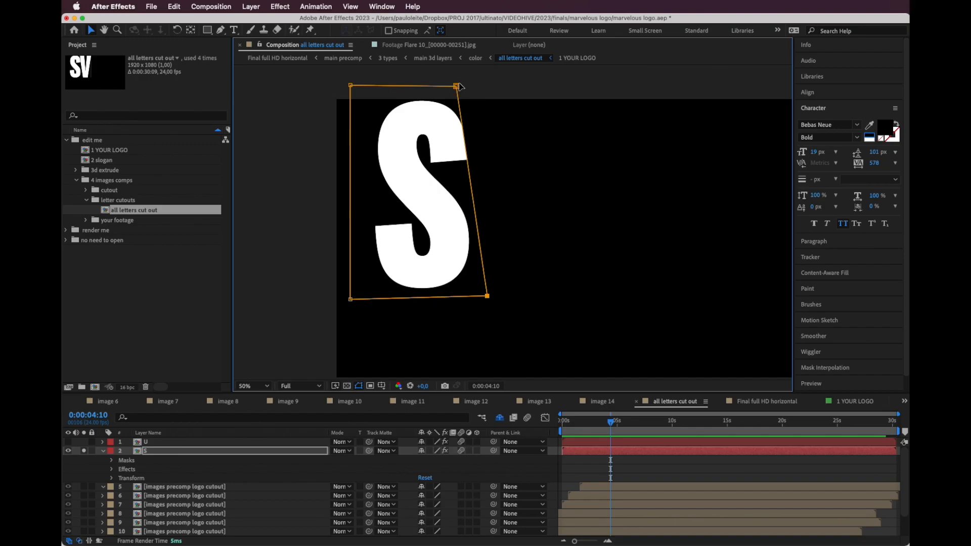
pyautogui.press('super+d')
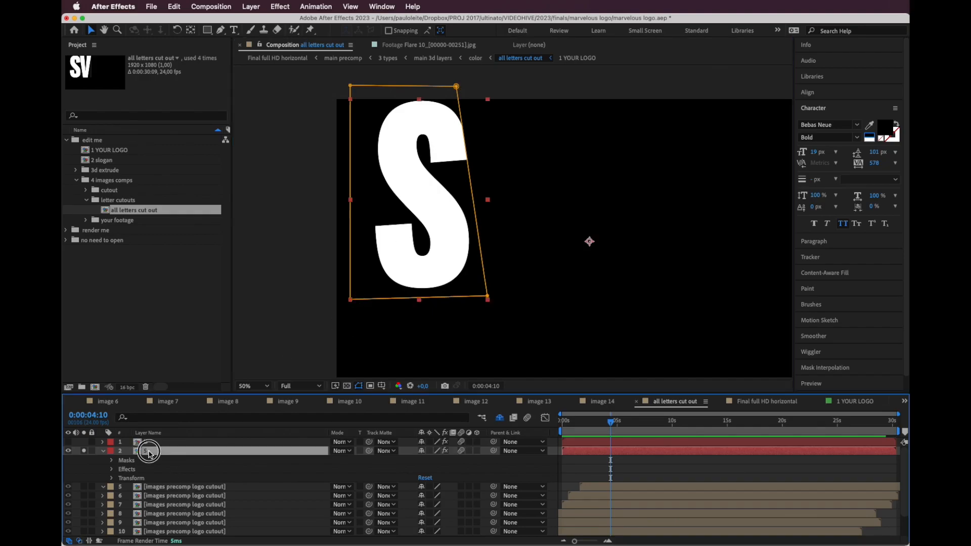
# Move the duplicated S layer's outer mask corners across the V and slant that edge along the letter's outer side
pyautogui.click(351, 301)
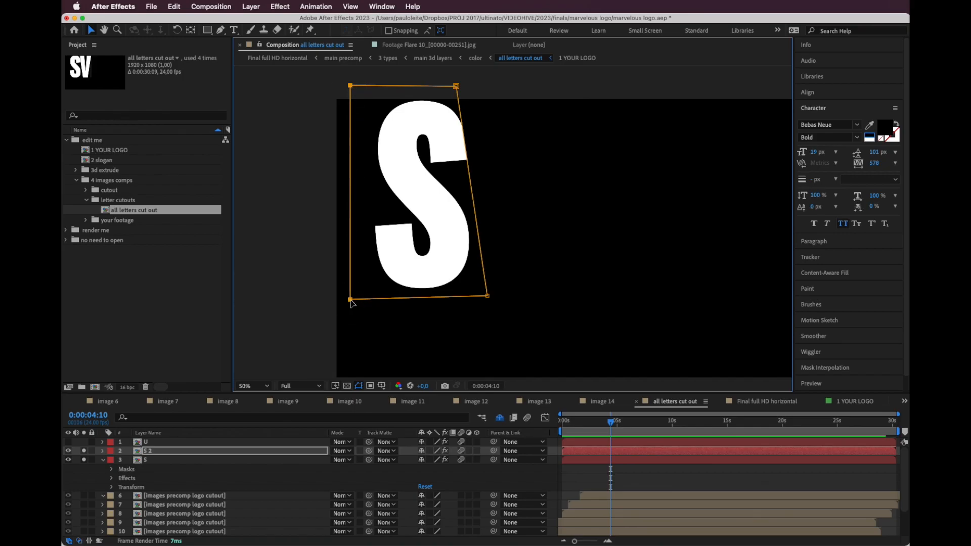
pyautogui.moveTo(351, 301); pyautogui.dragTo(555, 294)
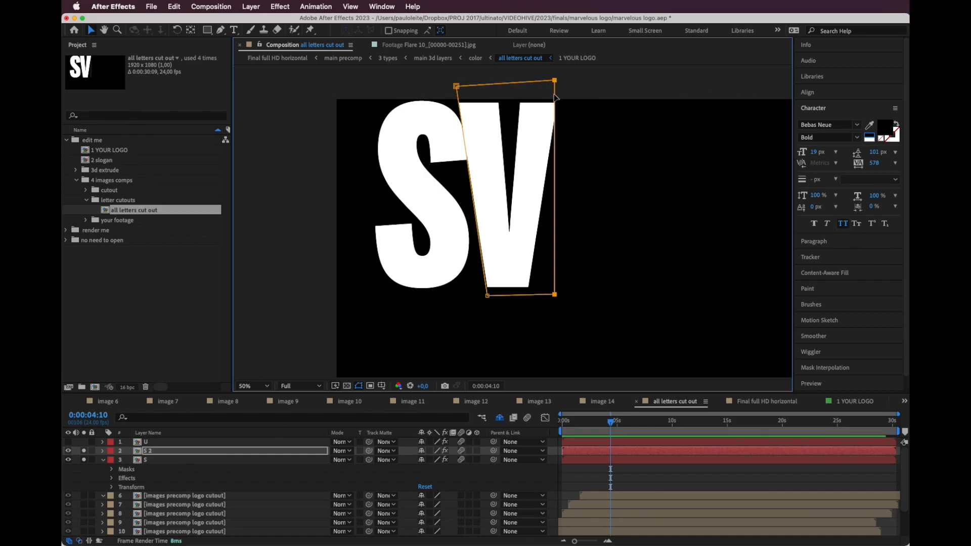
pyautogui.moveTo(554, 80); pyautogui.dragTo(576, 80)
pyautogui.moveTo(555, 294); pyautogui.dragTo(529, 295)
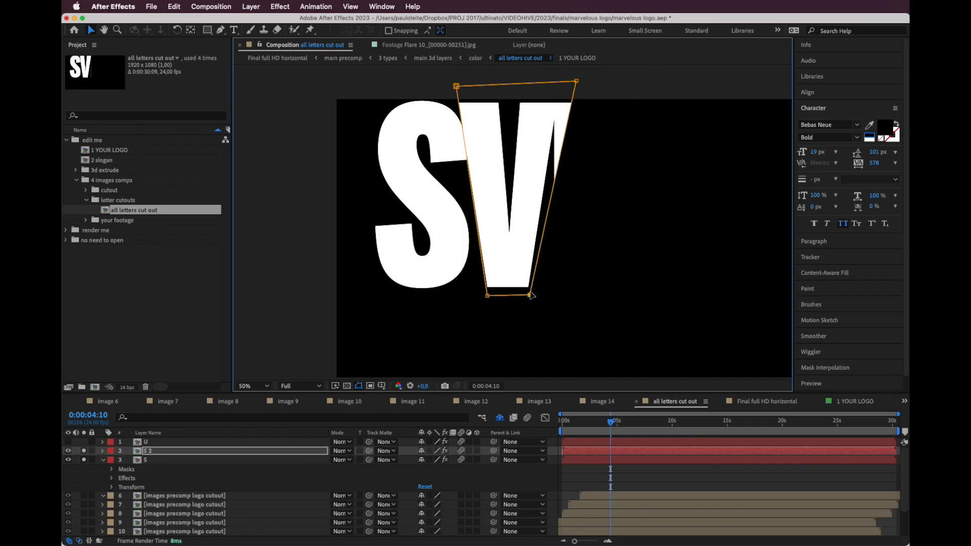
pyautogui.moveTo(577, 80); pyautogui.dragTo(562, 82)
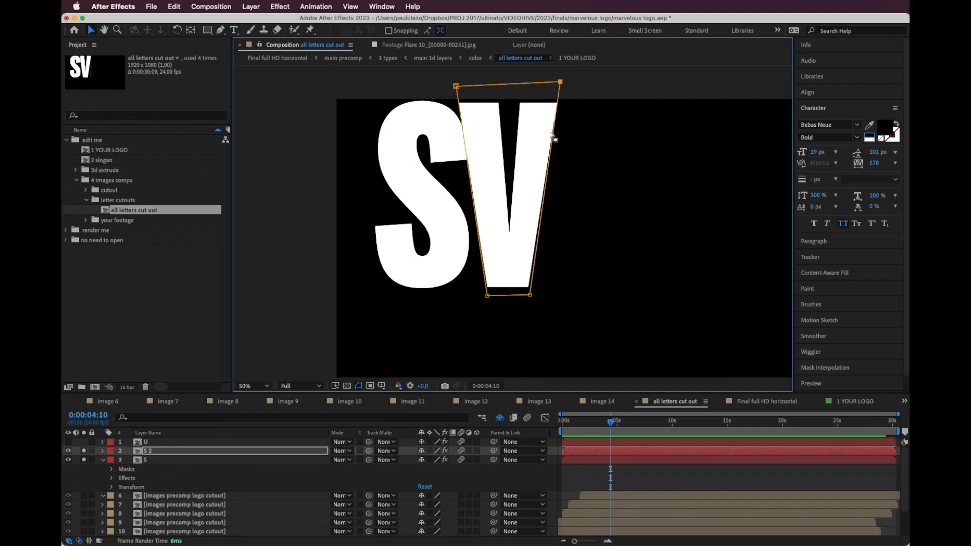
# Undo the reshaping of the duplicate's mask around the V
pyautogui.press('super+z')
pyautogui.press('super+z')
pyautogui.press('super+z')
pyautogui.press('super+z')
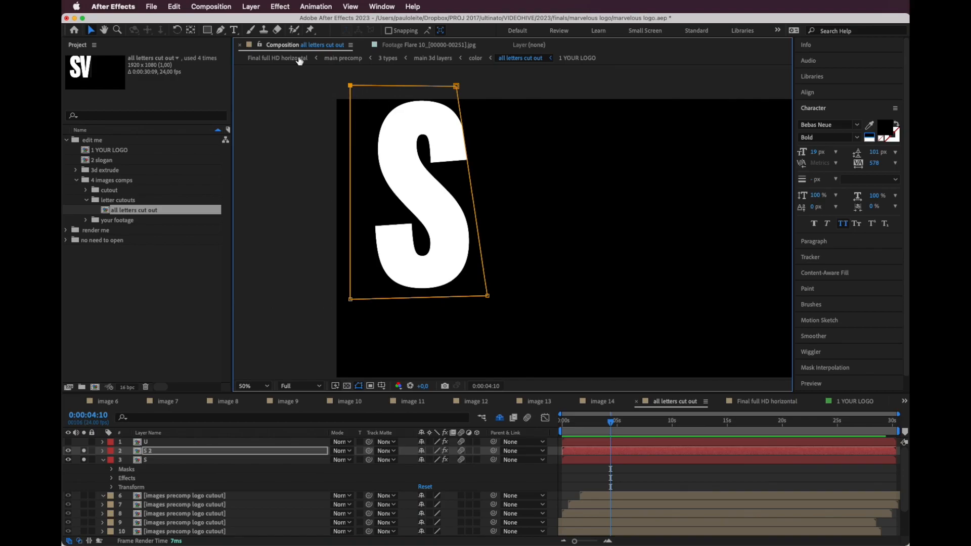
# Add two mask points with the Pen tool along the slanted edge of the S 2 mask
pyautogui.click(220, 32)
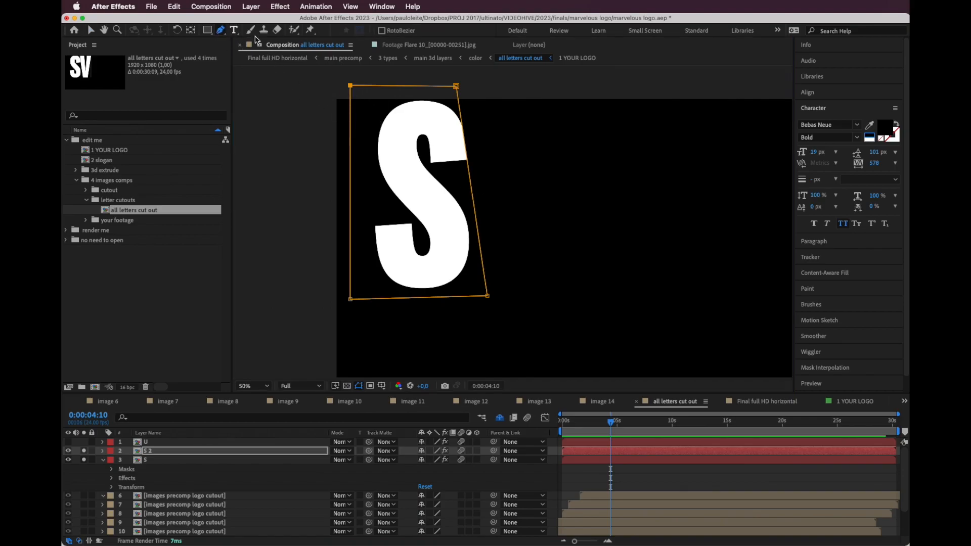
pyautogui.click(459, 104)
pyautogui.click(468, 163)
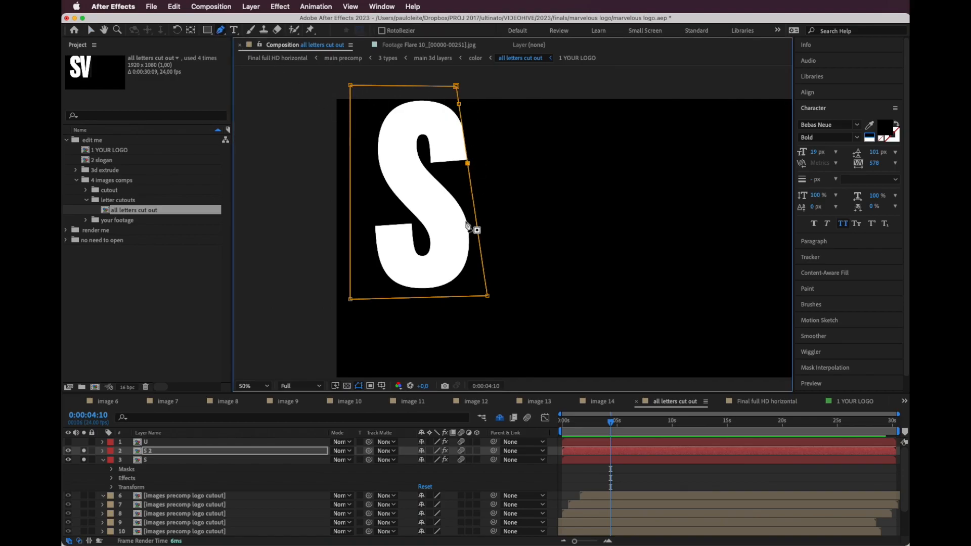
pyautogui.click(91, 30)
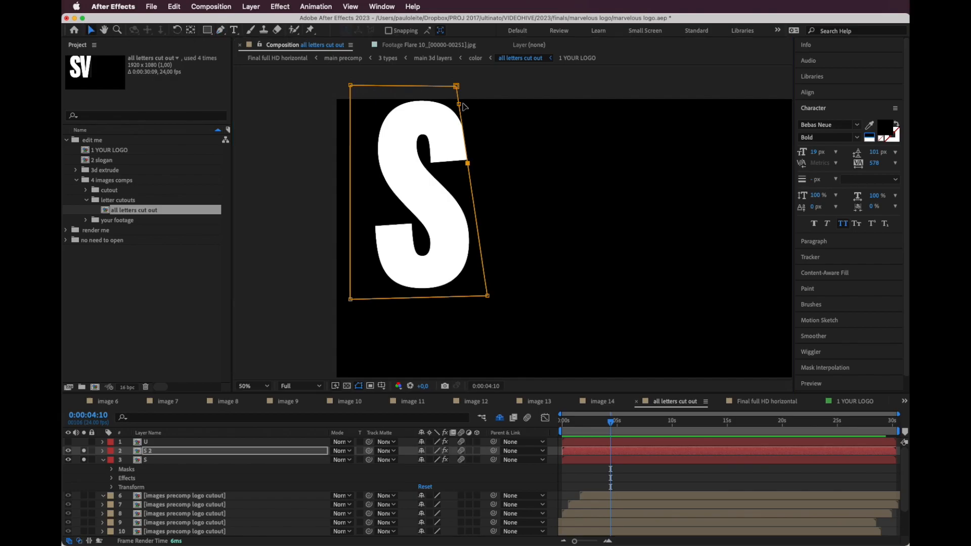
# Bend the S 2 mask's slanted edge by moving its upper point and lower corner outward and its middle point inward
pyautogui.moveTo(459, 105); pyautogui.dragTo(475, 105)
pyautogui.click(461, 168)
pyautogui.moveTo(462, 170); pyautogui.dragTo(450, 170)
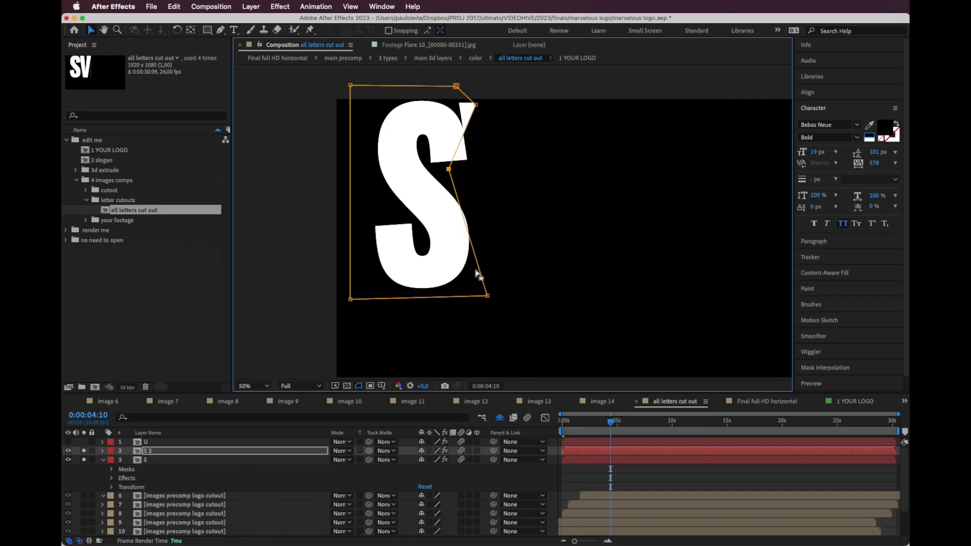
pyautogui.moveTo(488, 296); pyautogui.dragTo(504, 293)
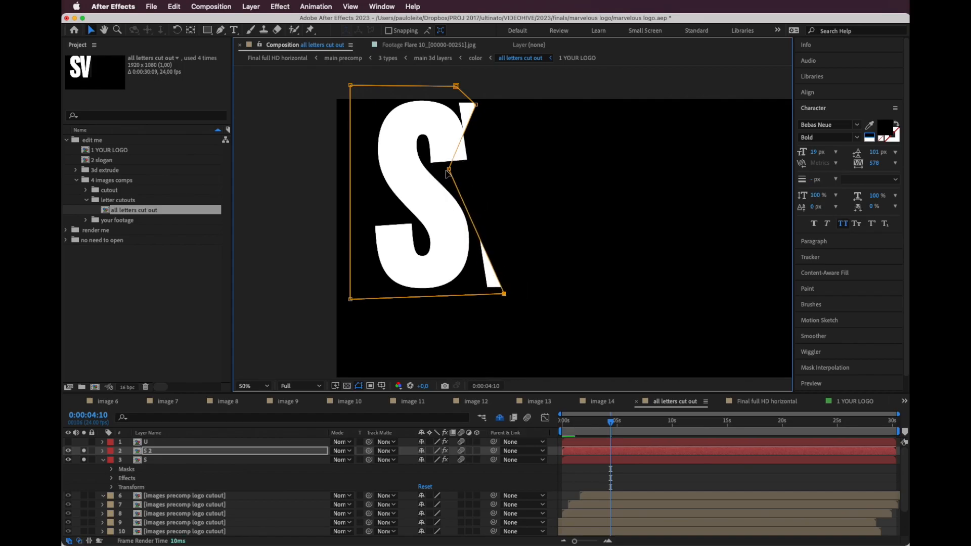
pyautogui.moveTo(451, 170); pyautogui.dragTo(453, 172)
# Add another point between the upper and middle S 2 mask points, then reposition it and the upper point around the S
pyautogui.click(224, 30)
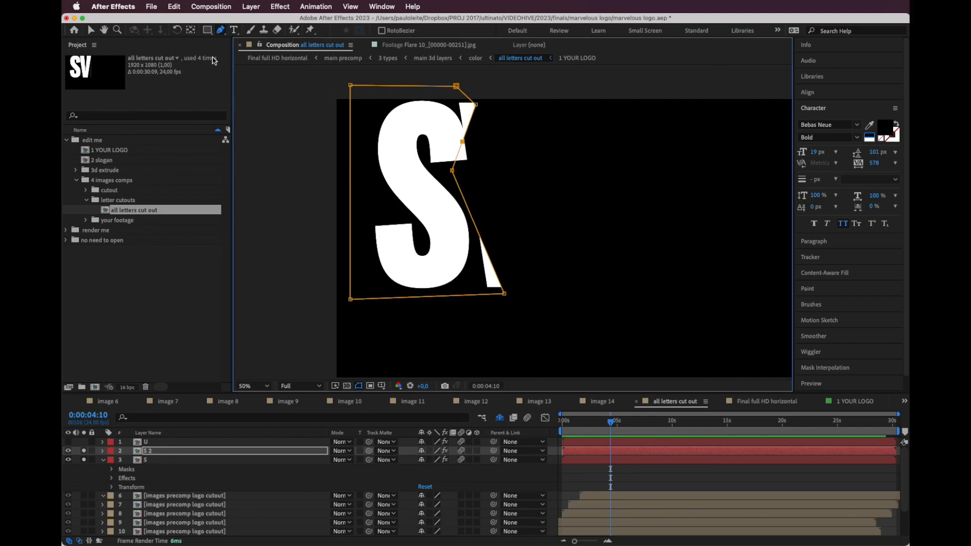
pyautogui.click(91, 31)
pyautogui.moveTo(463, 149); pyautogui.dragTo(468, 163)
pyautogui.moveTo(476, 105); pyautogui.dragTo(454, 99)
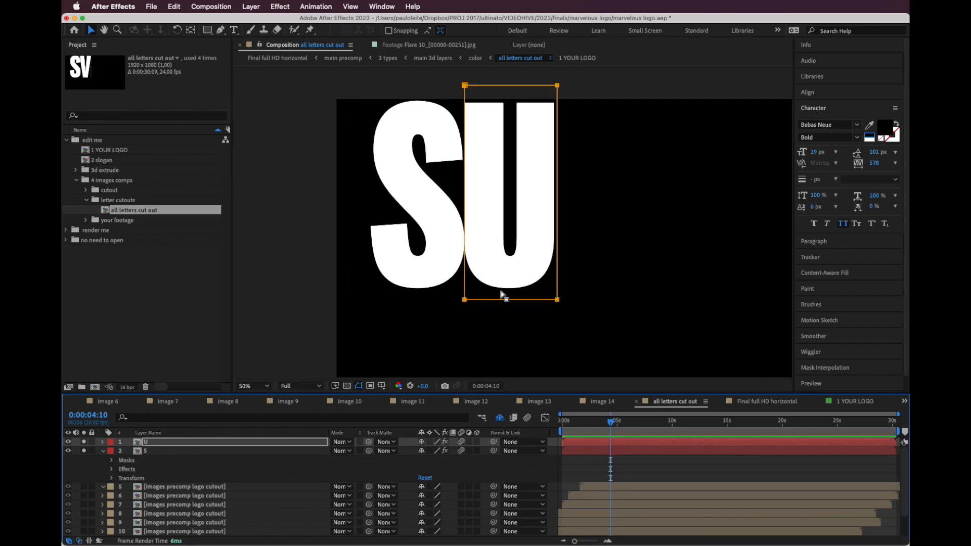
# Duplicate the U layer in the all letters cut out comp and rename the copy P
pyautogui.press('Return')
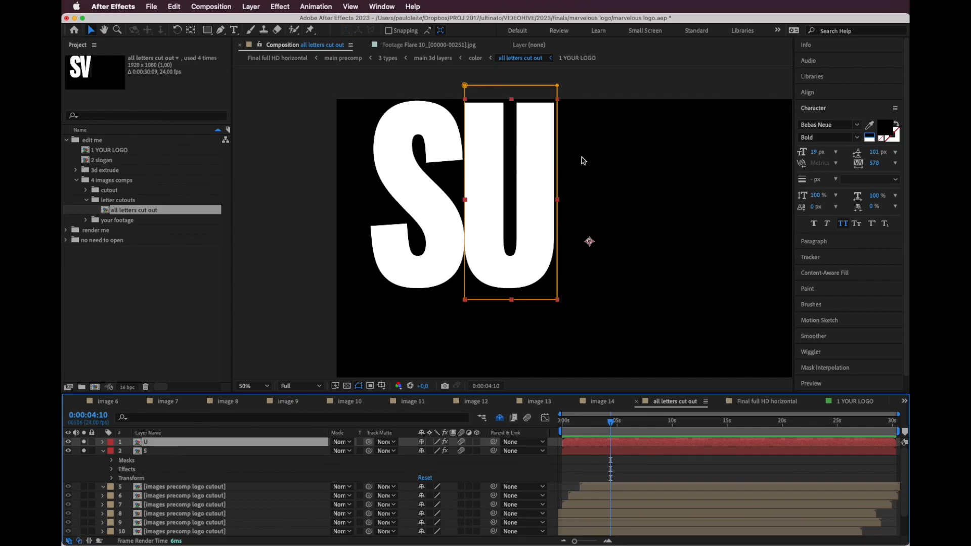
pyautogui.press('super+d')
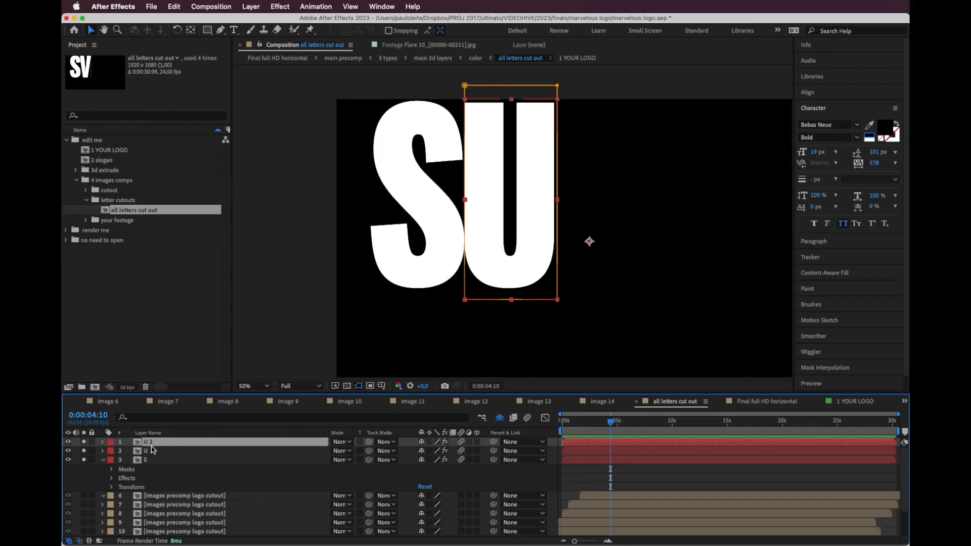
pyautogui.press('Return')
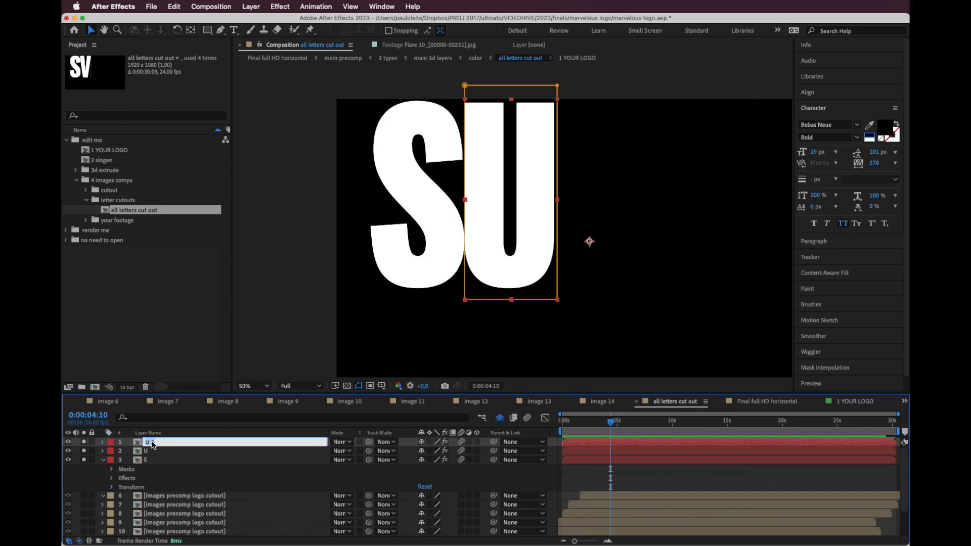
pyautogui.write('P')
pyautogui.press('Return')
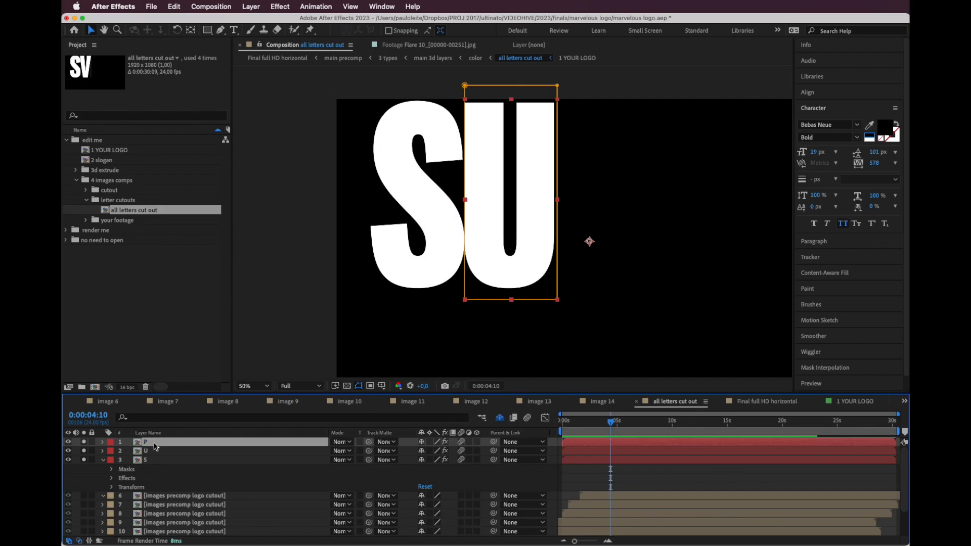
# Move the P layer's whole mask sideways so that it frames the letter P
pyautogui.click(478, 300)
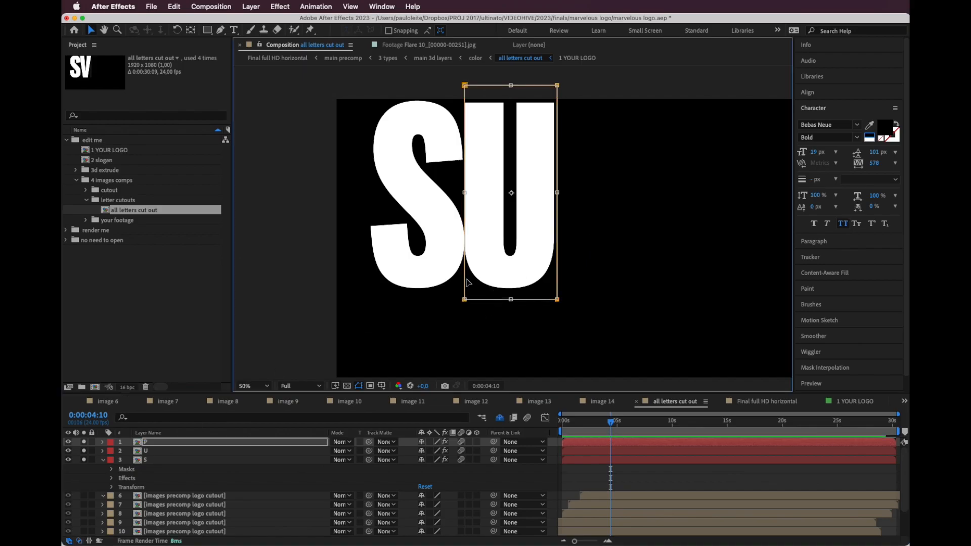
pyautogui.moveTo(464, 193); pyautogui.dragTo(651, 182)
# Duplicate the P layer to make a layer for the next letter
pyautogui.click(169, 440)
pyautogui.press('super+d')
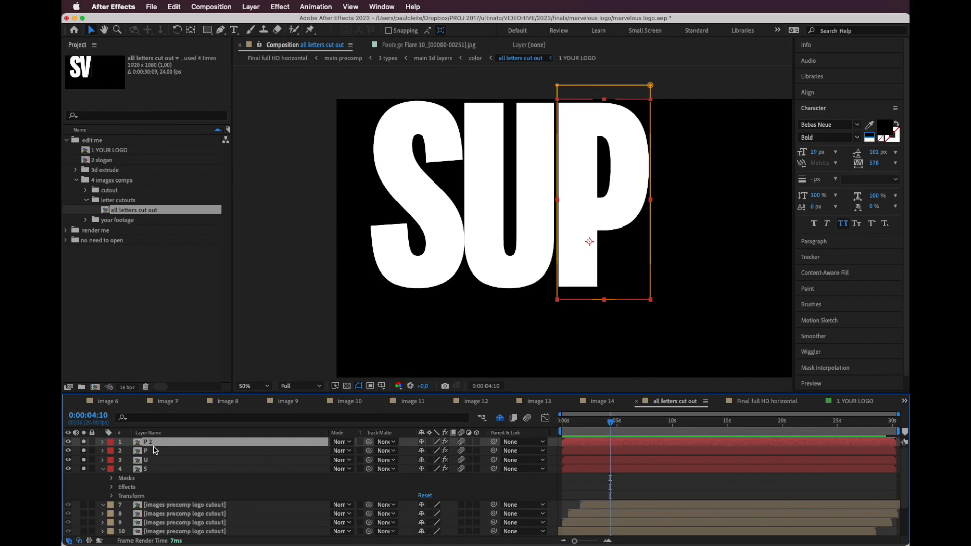
pyautogui.click(177, 6)
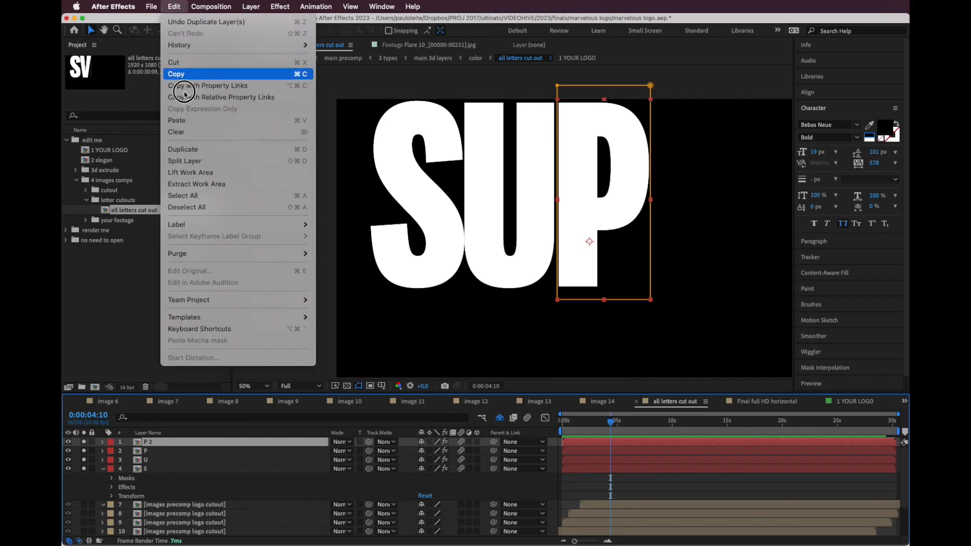
# Rename the duplicated P 2 layer as E
pyautogui.click(157, 448)
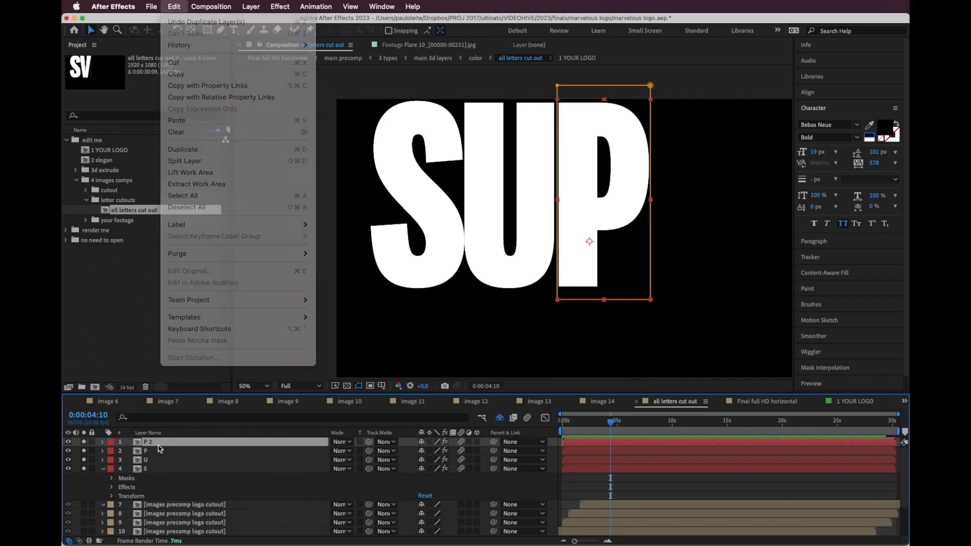
pyautogui.click(154, 445)
pyautogui.press('Return')
pyautogui.write('e')
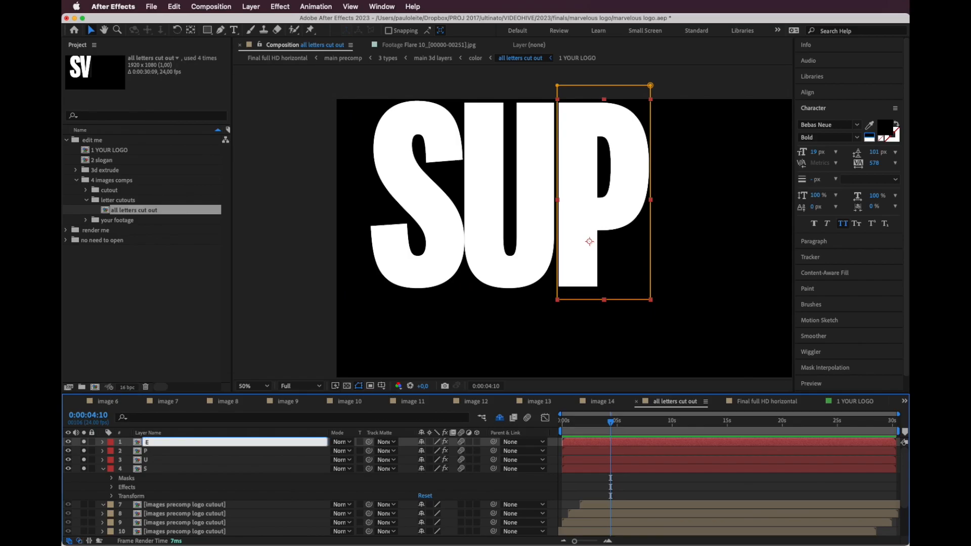
pyautogui.press('Return')
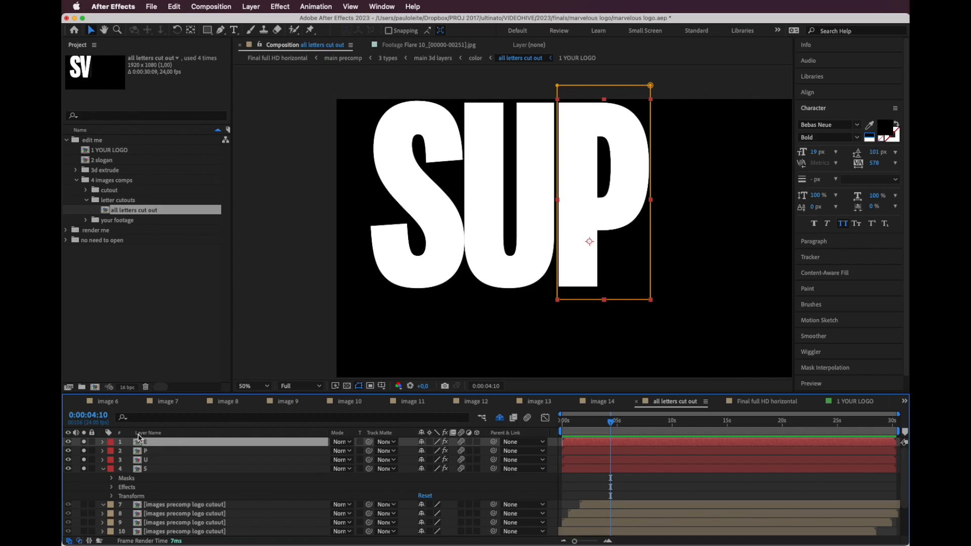
pyautogui.click(147, 433)
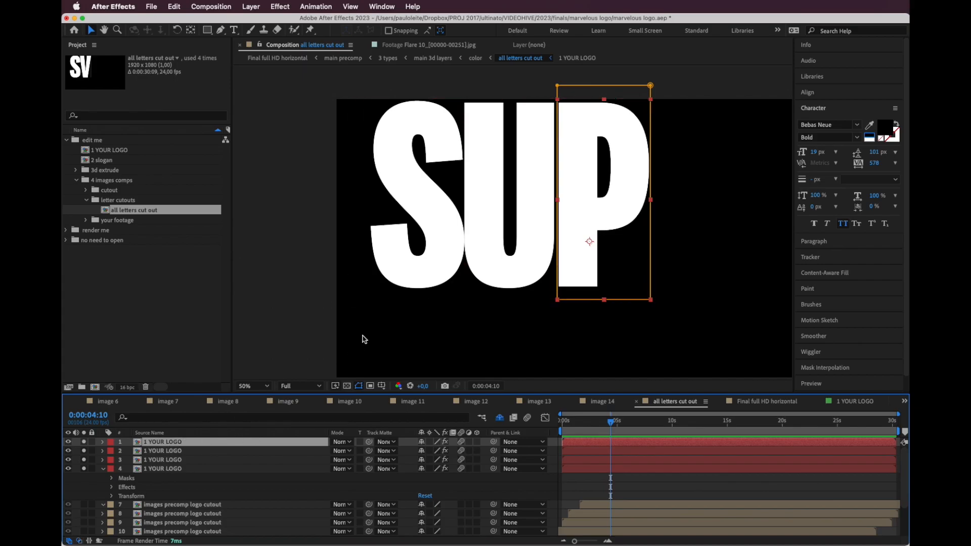
pyautogui.click(147, 434)
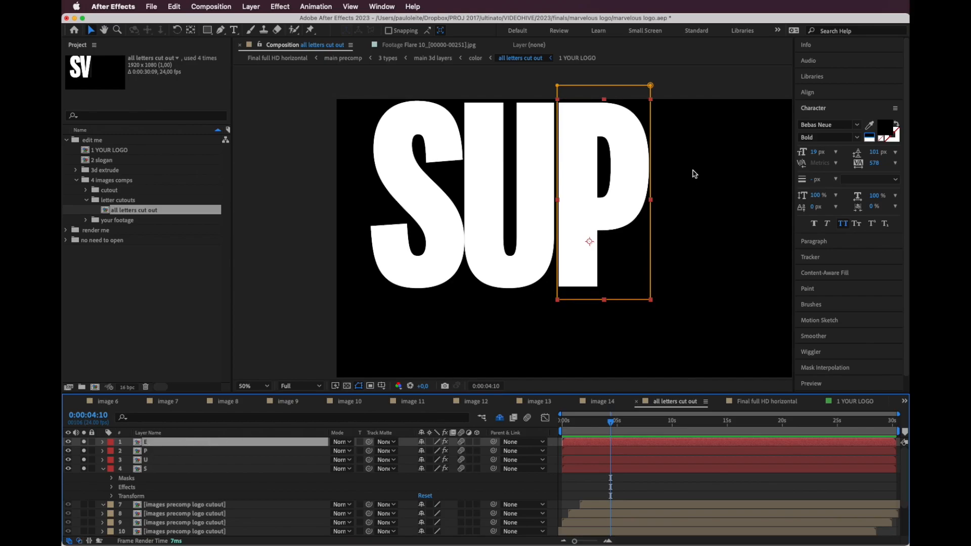
# Shift the E layer's mask sideways so it frames only the letter E
pyautogui.click(569, 298)
pyautogui.moveTo(556, 193)
pyautogui.mouseDown()
pyautogui.moveTo(739, 195)
pyautogui.moveTo(490, 228)
pyautogui.moveTo(485, 187)
pyautogui.moveTo(548, 201)
pyautogui.moveTo(574, 192)
pyautogui.mouseUp()
pyautogui.press('space')
# Duplicate the E layer and rename the copy as R
pyautogui.hotkey('ctrl', 'd')
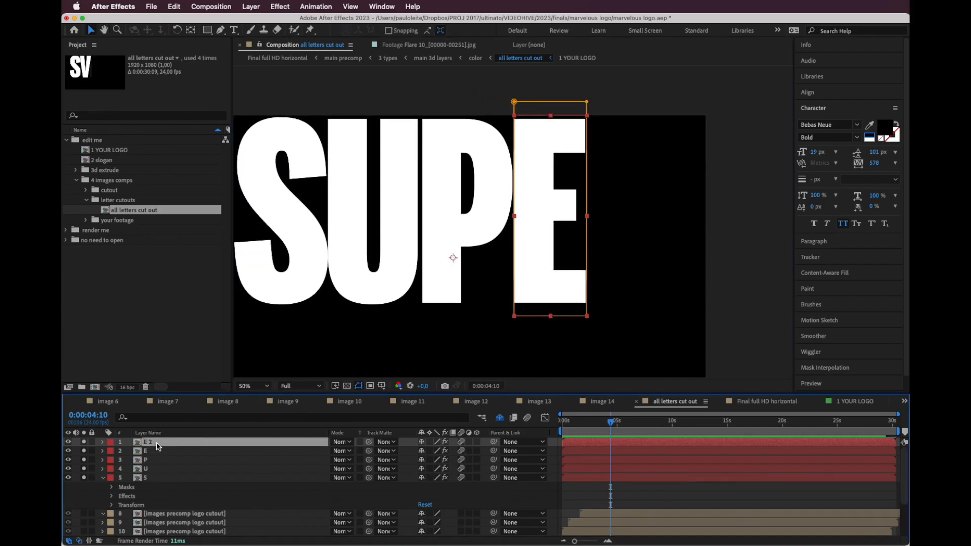
pyautogui.press('Return')
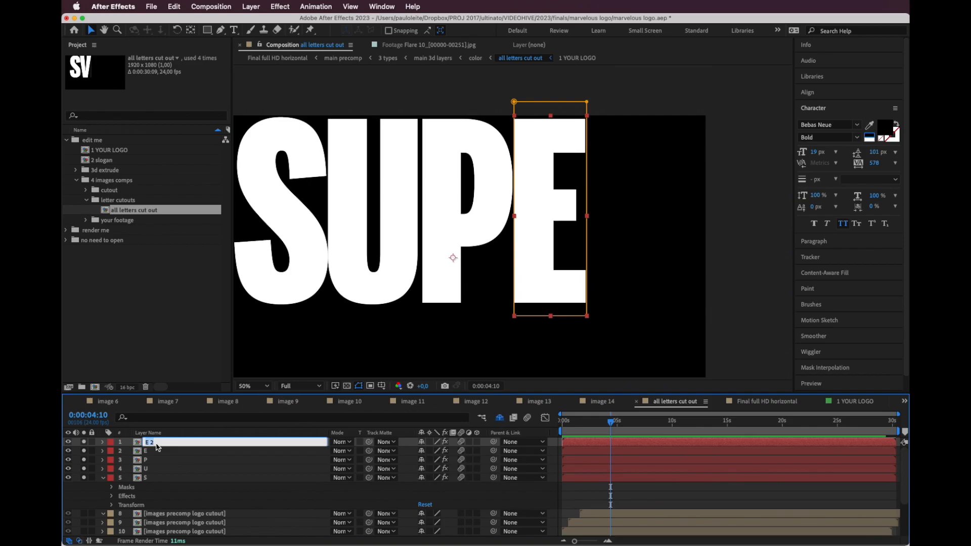
pyautogui.write('R')
pyautogui.press('Return')
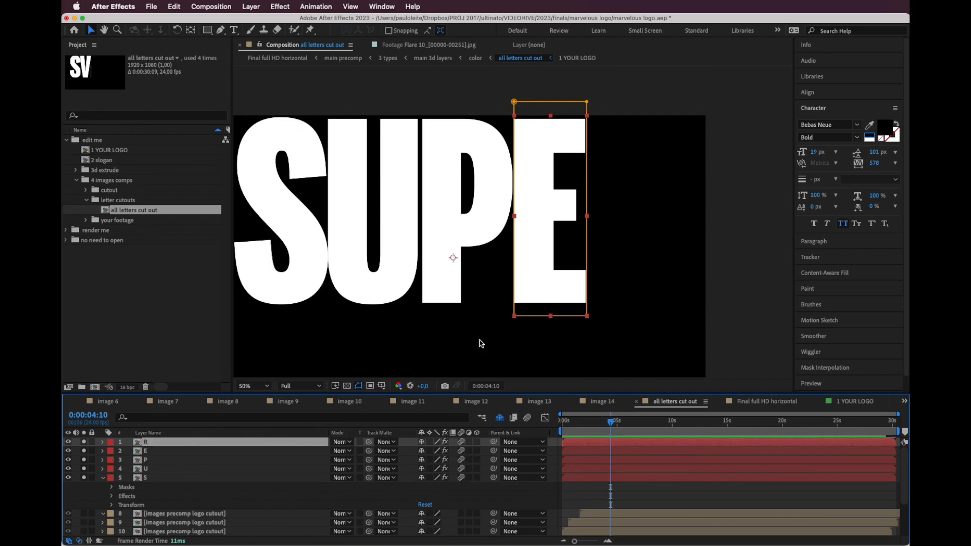
pyautogui.click(516, 268)
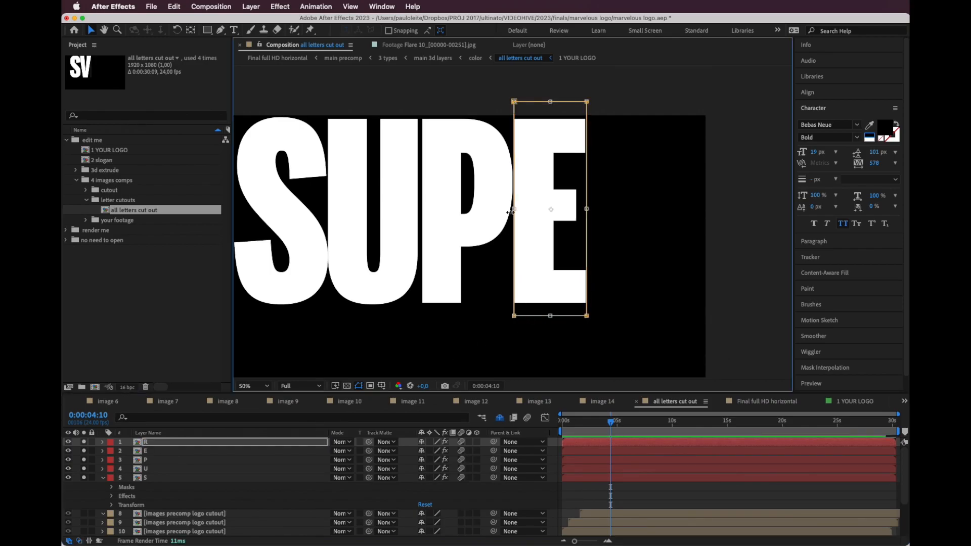
pyautogui.click(154, 444)
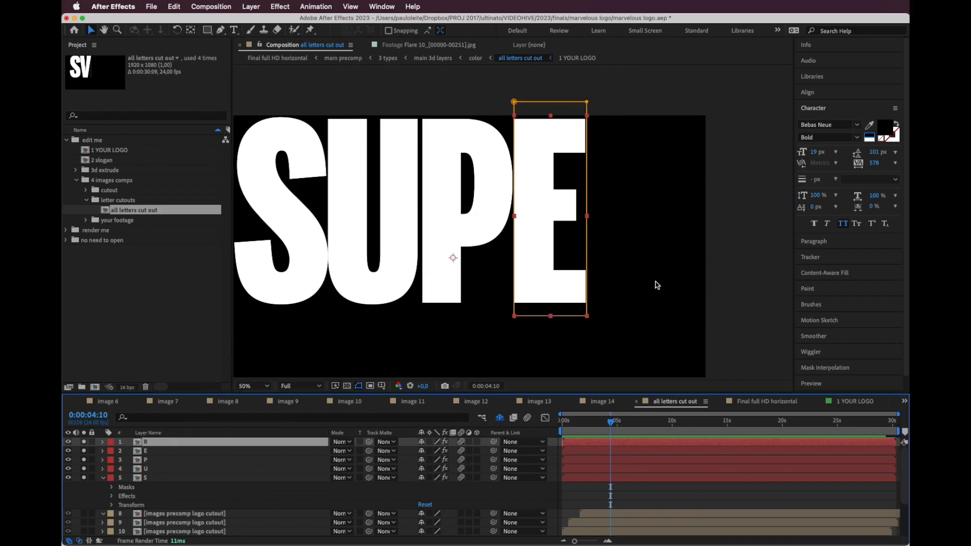
pyautogui.click(152, 450)
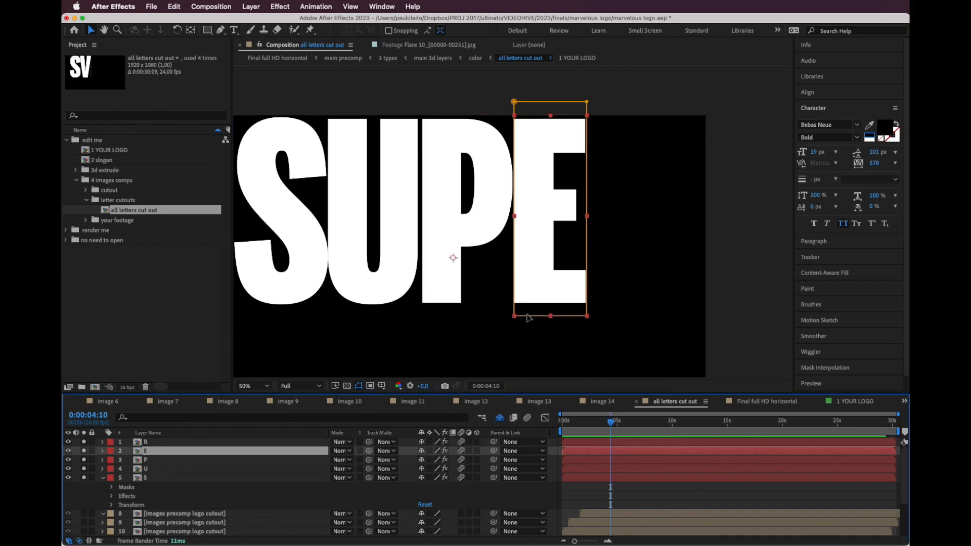
pyautogui.click(147, 443)
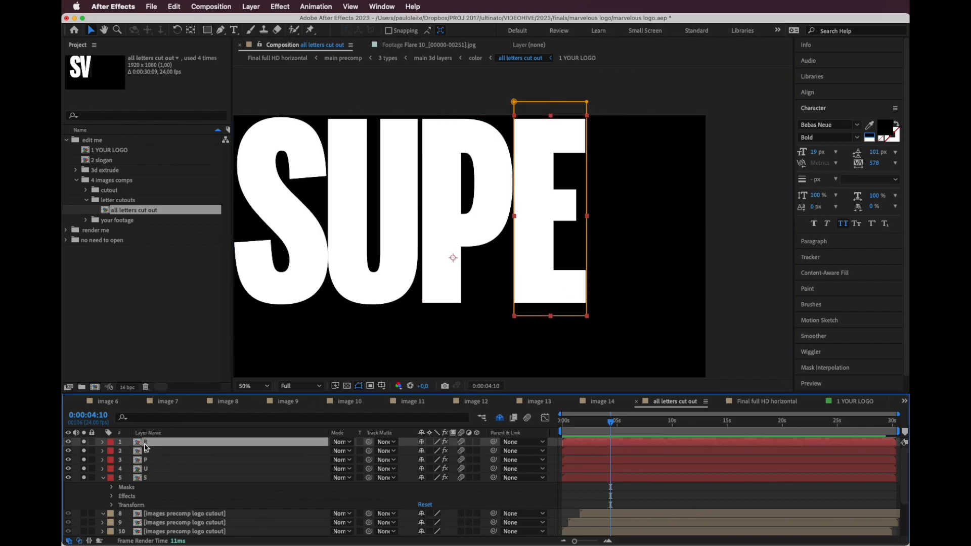
pyautogui.click(526, 317)
pyautogui.click(152, 452)
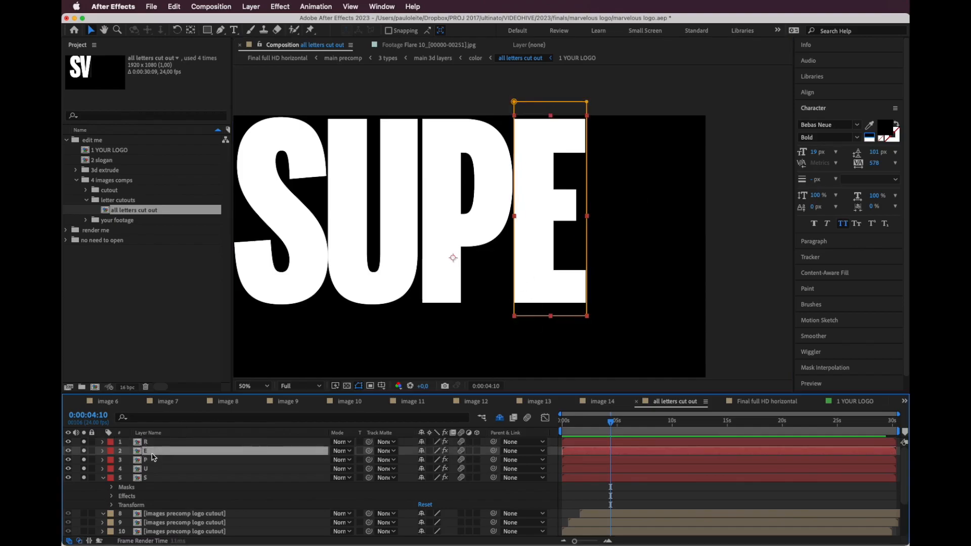
# Move the R layer's mask over the letter R while the other letter layers are temporarily unsoloed
pyautogui.moveTo(84, 451); pyautogui.dragTo(84, 479)
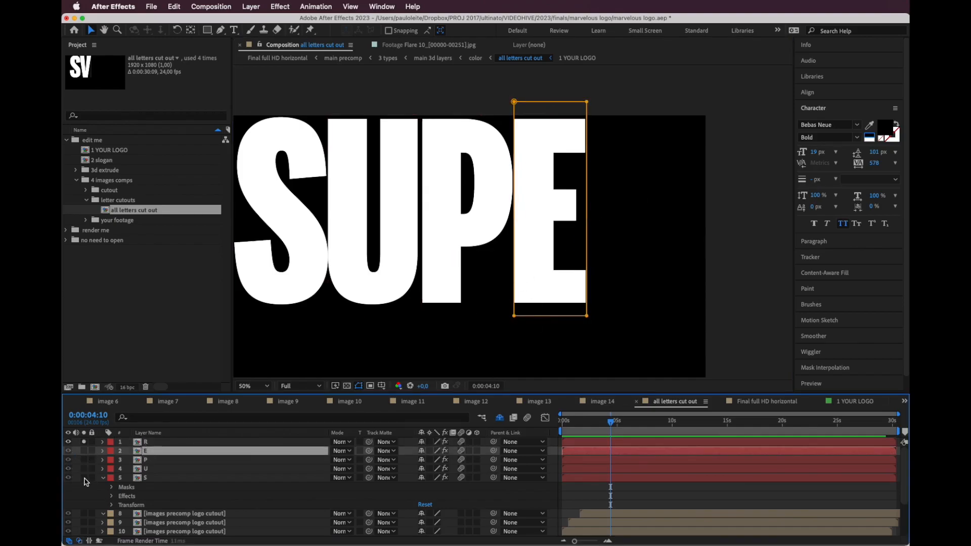
pyautogui.click(151, 444)
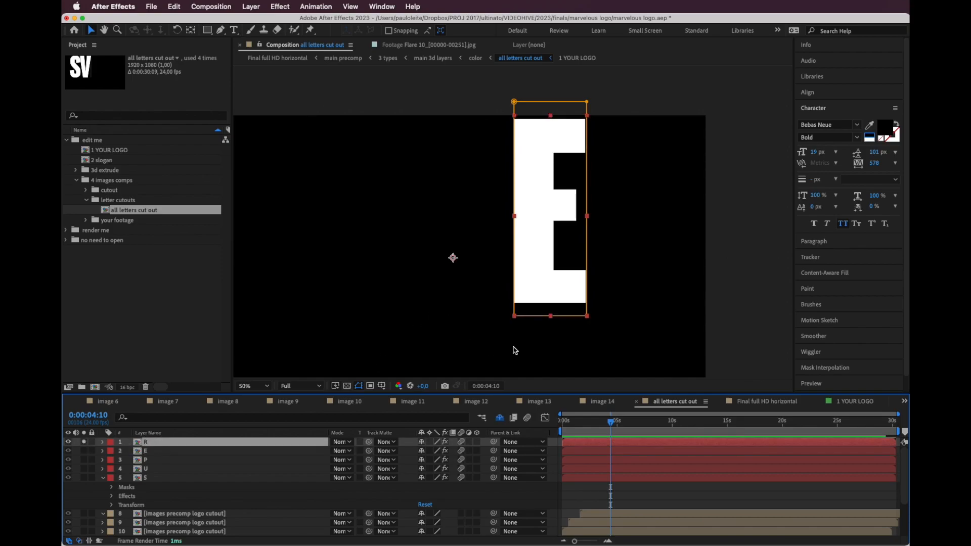
pyautogui.click(527, 317)
pyautogui.moveTo(513, 208); pyautogui.dragTo(682, 212)
pyautogui.click(84, 442)
pyautogui.moveTo(84, 445); pyautogui.dragTo(84, 480)
# Reorder the letter layers from top to bottom as S, U, P, E, R and collapse the S layer's properties
pyautogui.click(171, 478)
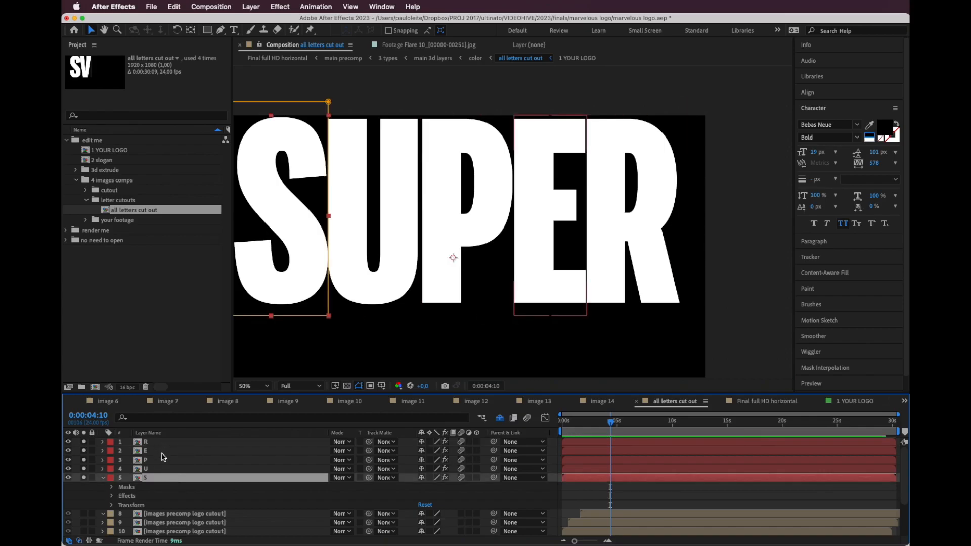
pyautogui.moveTo(153, 480); pyautogui.dragTo(160, 447)
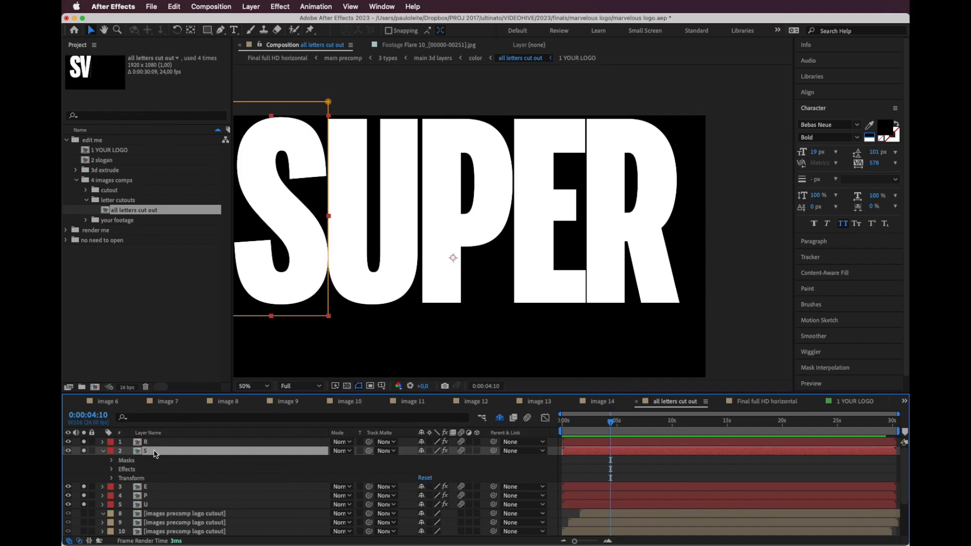
pyautogui.press('super+z')
pyautogui.moveTo(152, 470); pyautogui.dragTo(153, 505)
pyautogui.moveTo(152, 450)
pyautogui.mouseDown()
pyautogui.moveTo(152, 516)
pyautogui.moveTo(154, 447)
pyautogui.moveTo(153, 456)
pyautogui.mouseUp()
pyautogui.click(103, 443)
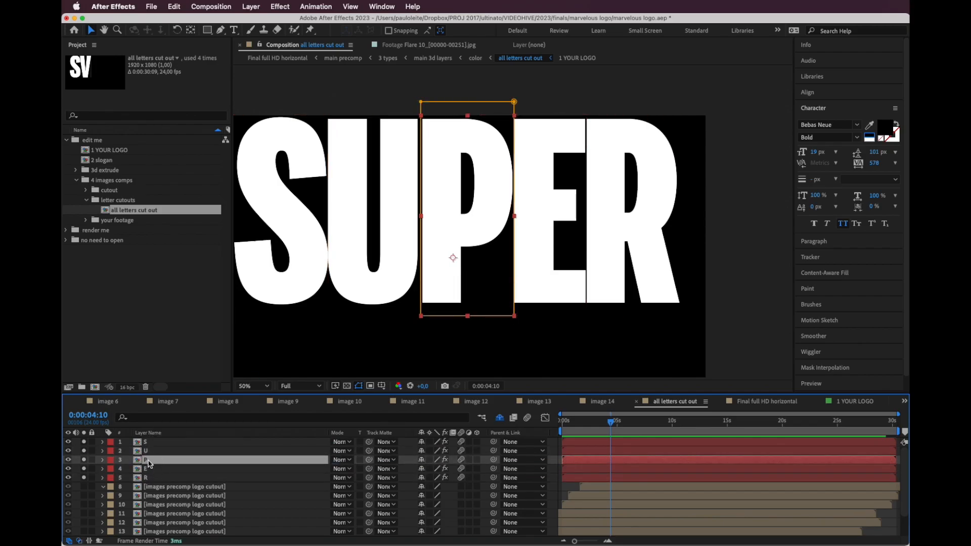
# Enlarge the timeline area and select the five letter layers S through R to review the complete word
pyautogui.moveTo(174, 394); pyautogui.dragTo(177, 363)
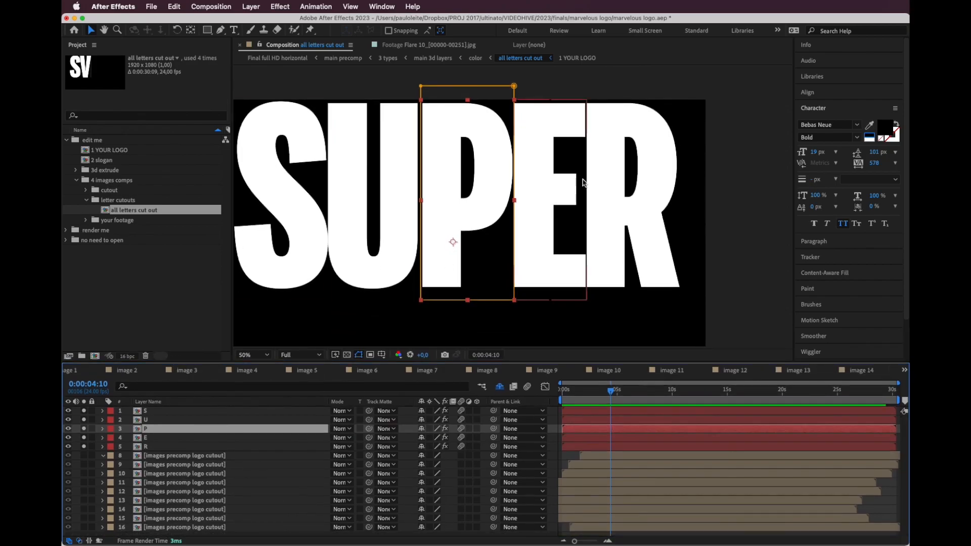
pyautogui.scroll(-2, 571, 192)
pyautogui.press('space')
pyautogui.moveTo(641, 201); pyautogui.dragTo(707, 175)
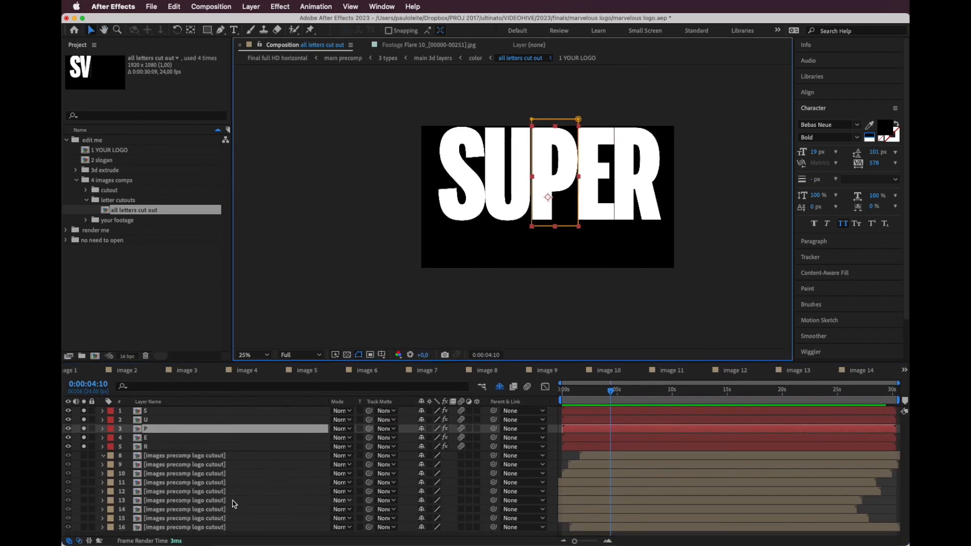
pyautogui.click(160, 411)
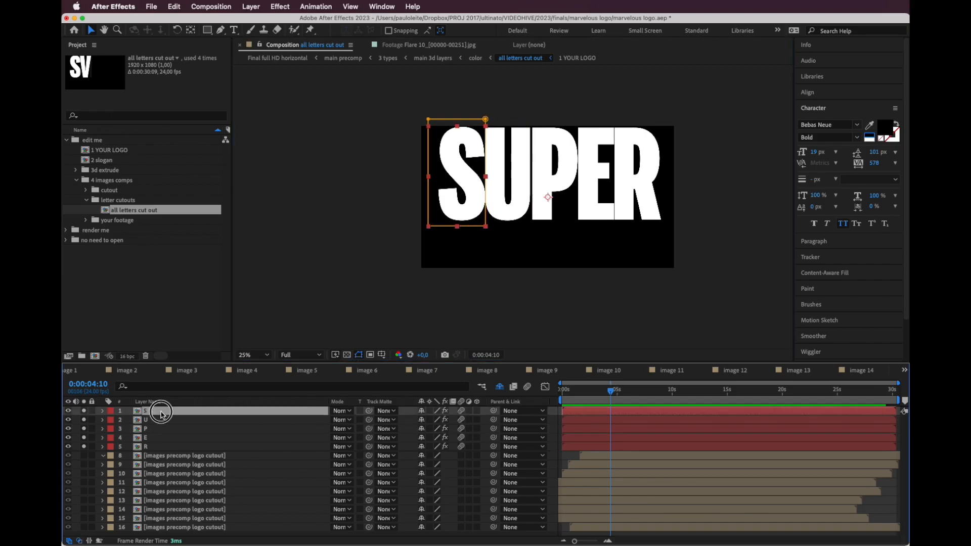
pyautogui.keyDown('shift'); pyautogui.click(155, 447); pyautogui.keyUp('shift')
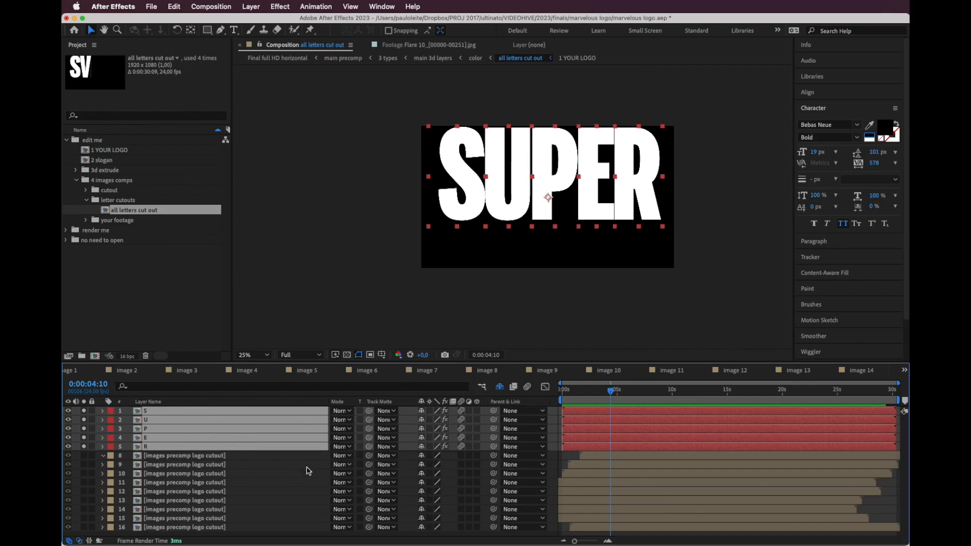
# Delete the surplus images precomp logo cutout layers 13 to 16, keeping one image layer for each letter
pyautogui.click(199, 456)
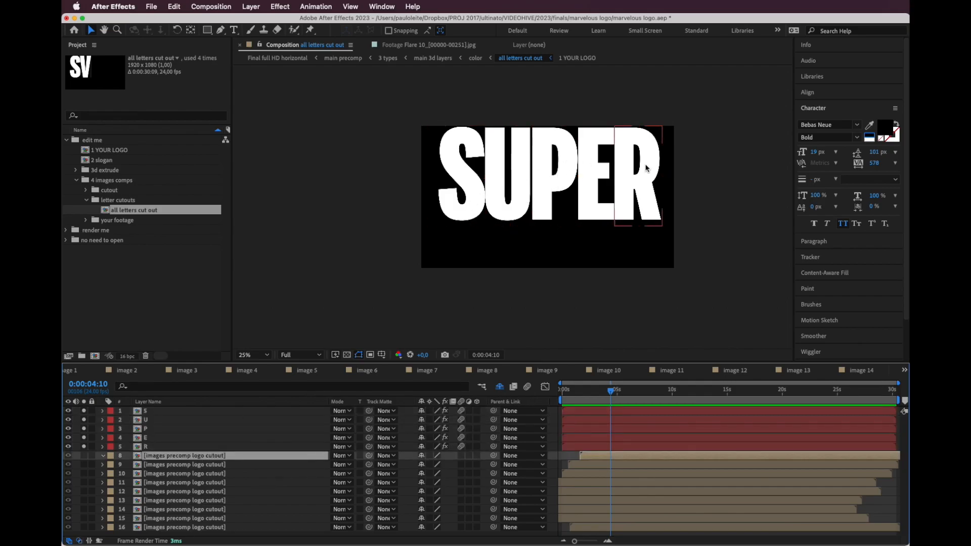
pyautogui.click(164, 465)
pyautogui.click(162, 474)
pyautogui.click(161, 483)
pyautogui.click(162, 491)
pyautogui.click(164, 501)
pyautogui.keyDown('shift'); pyautogui.click(163, 527); pyautogui.keyUp('shift')
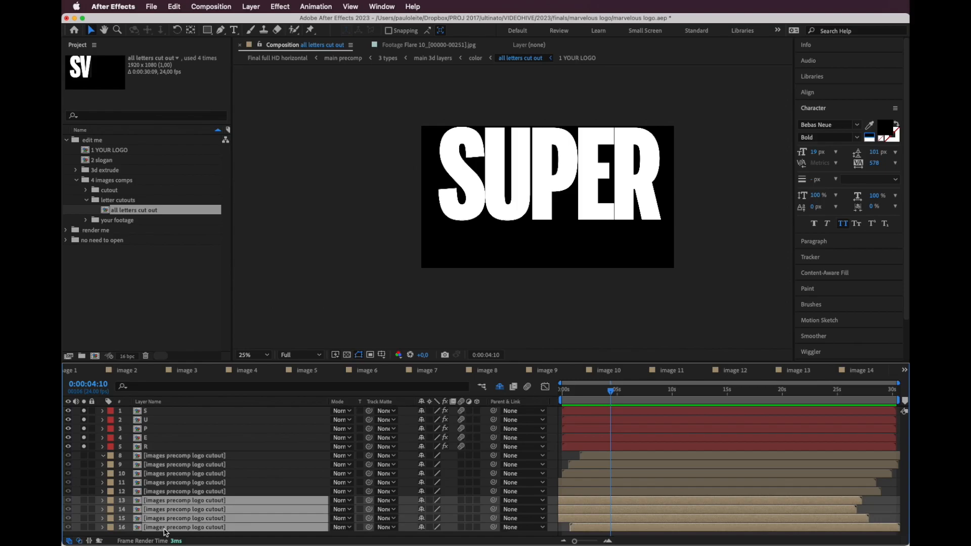
pyautogui.press('Delete')
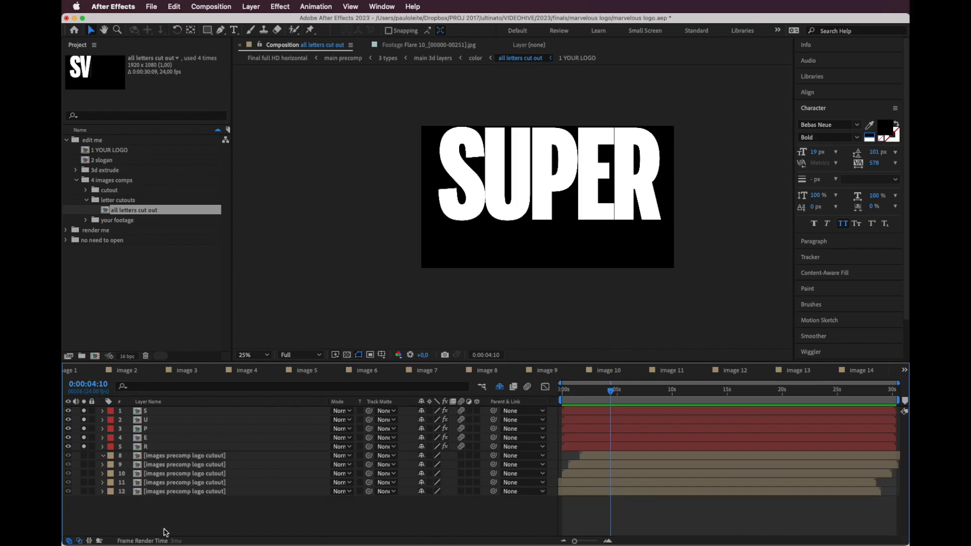
# Set the track mattes of the images precomp logo cutout layers 8 to 12 to S, U, P, E and R respectively
pyautogui.click(188, 457)
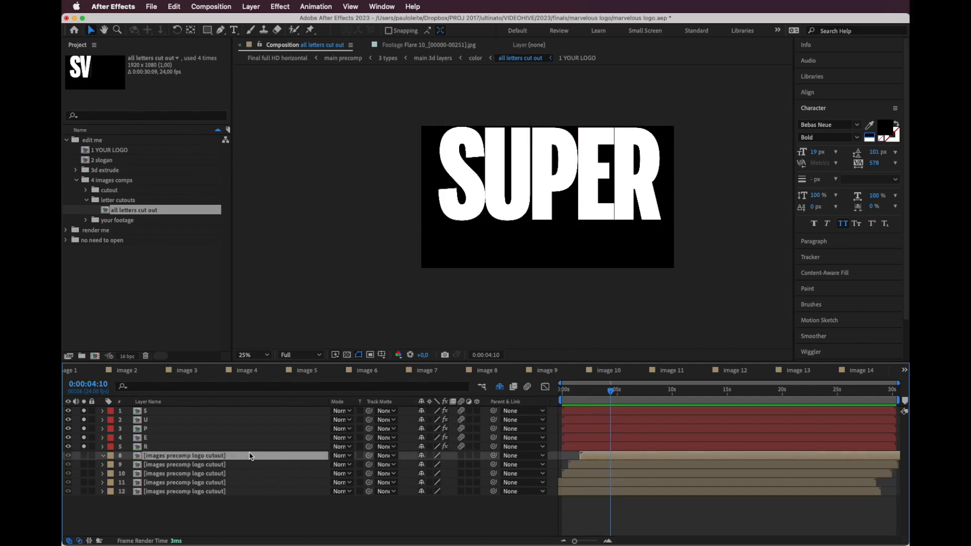
pyautogui.click(396, 456)
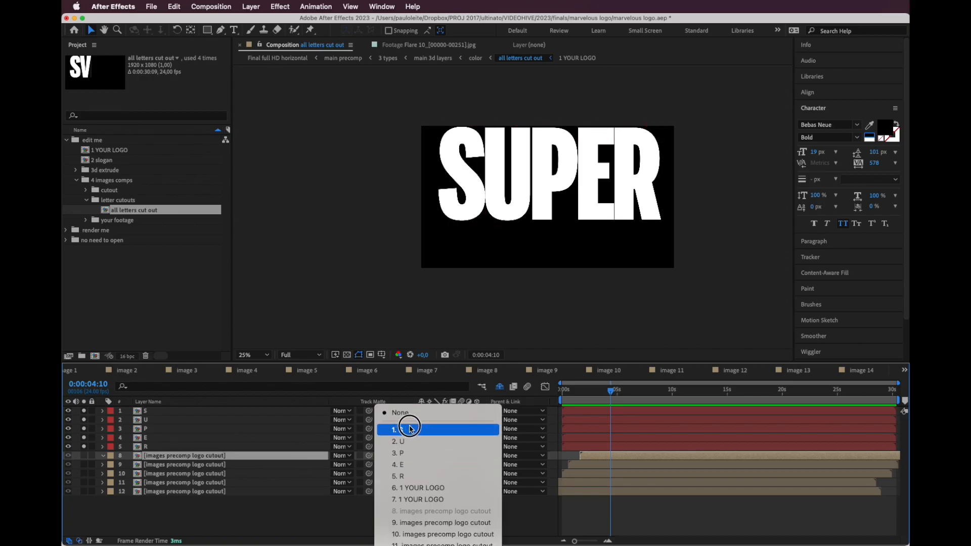
pyautogui.click(397, 426)
pyautogui.click(396, 466)
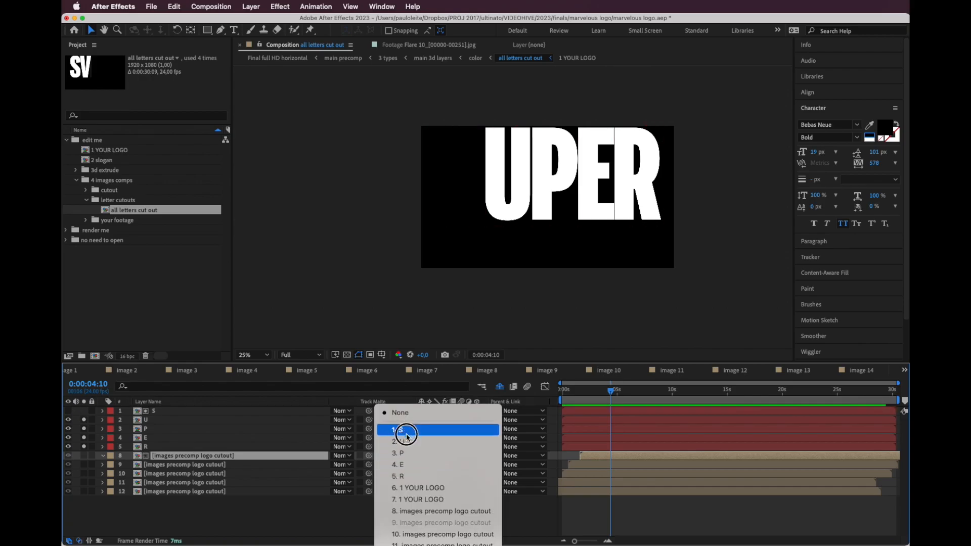
pyautogui.click(399, 443)
pyautogui.click(392, 476)
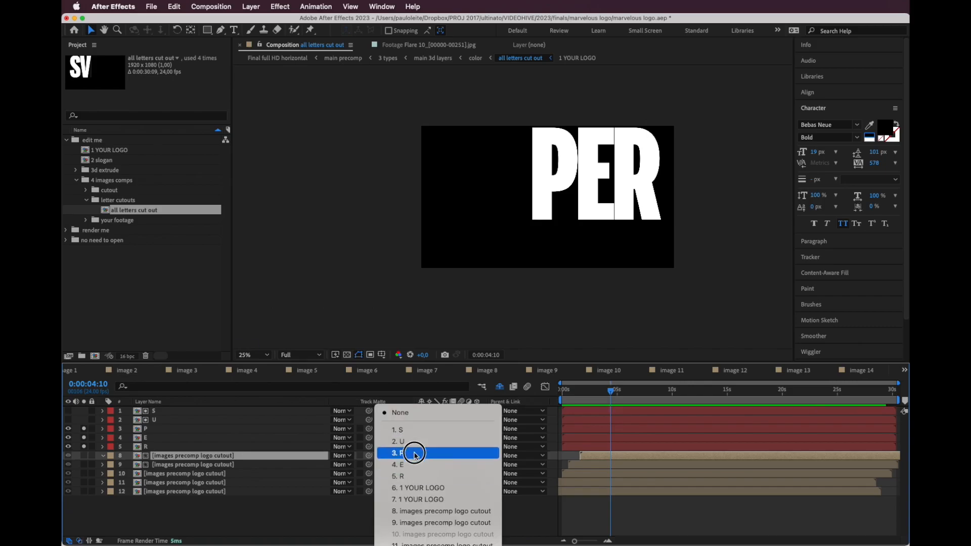
pyautogui.click(403, 460)
pyautogui.click(396, 484)
pyautogui.click(397, 460)
pyautogui.click(396, 491)
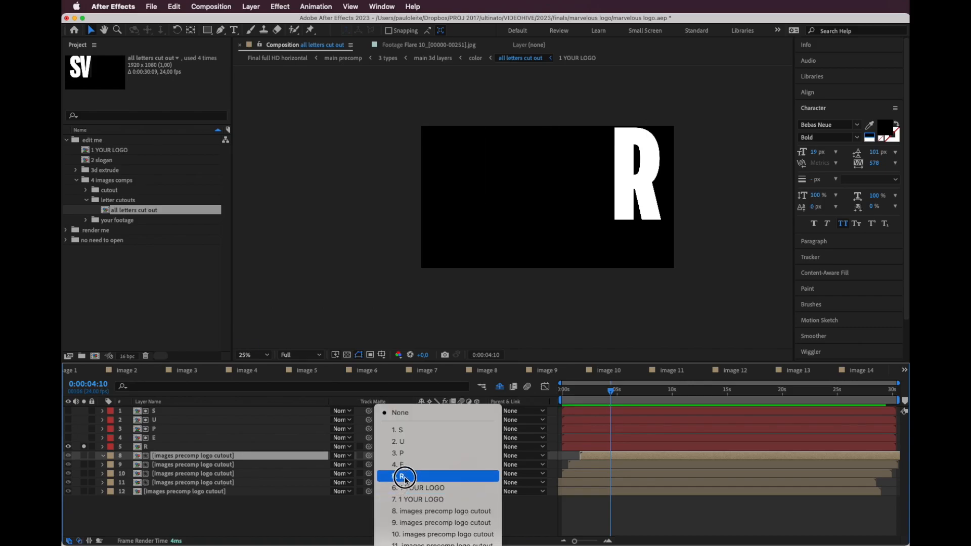
pyautogui.click(398, 476)
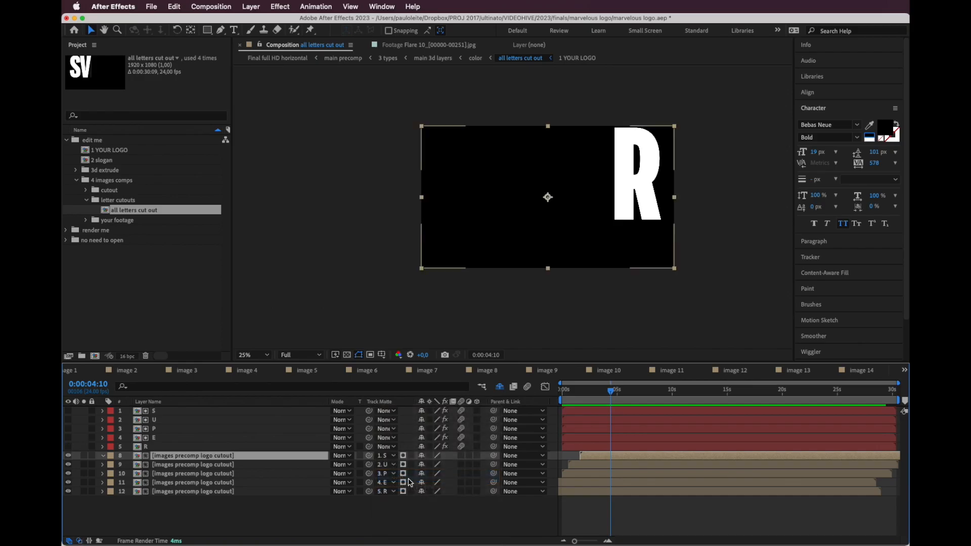
# Scrub the all letters cut out composition from the start to 0:00:08:18 to check the matted letters
pyautogui.press('Home')
pyautogui.moveTo(548, 395); pyautogui.dragTo(658, 392)
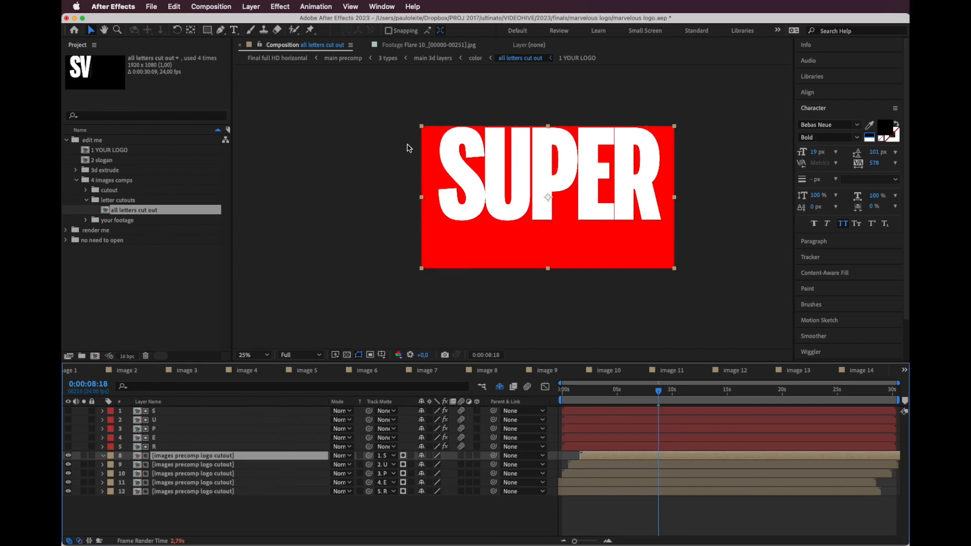
# Open the image 1 cuts composition from the cutout folder and preview it at about 0:00:03:03
pyautogui.click(87, 200)
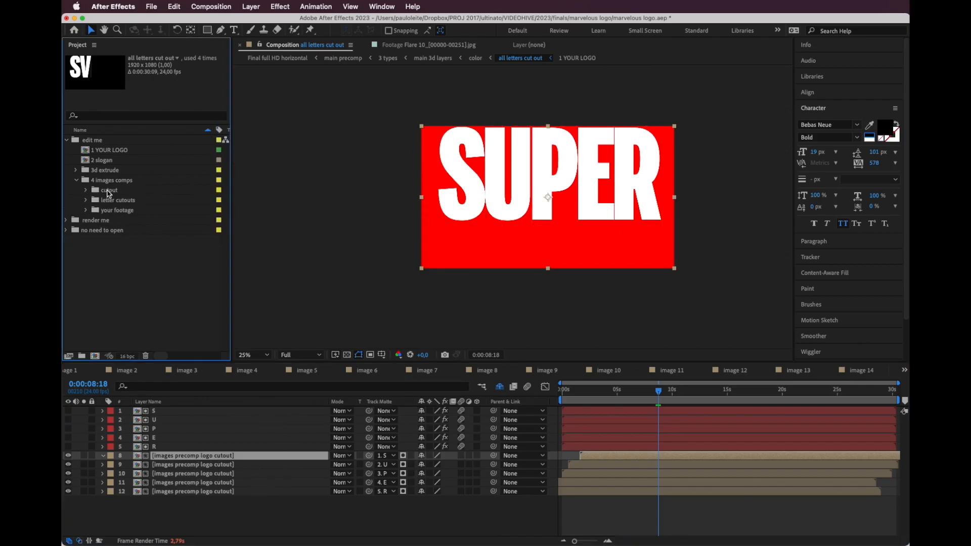
pyautogui.doubleClick(104, 192)
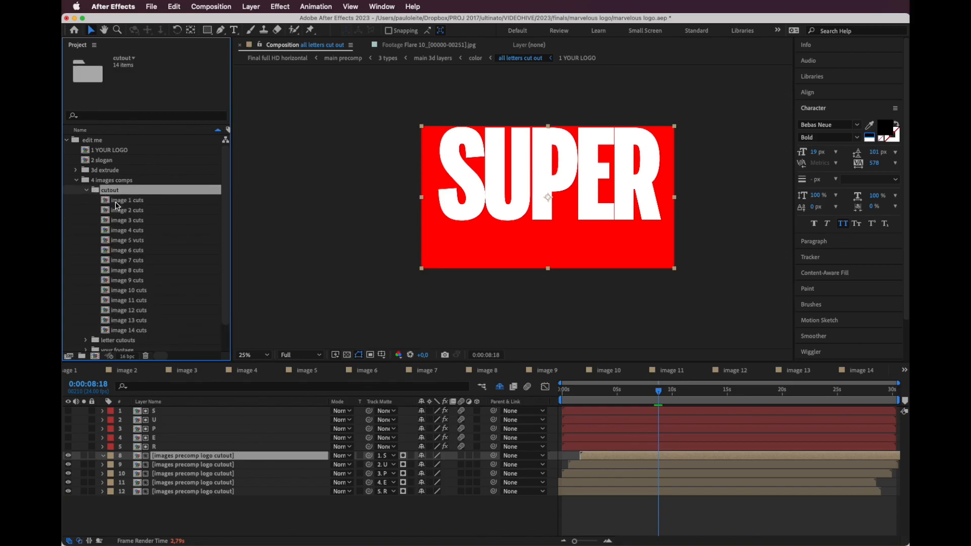
pyautogui.doubleClick(121, 201)
pyautogui.click(591, 393)
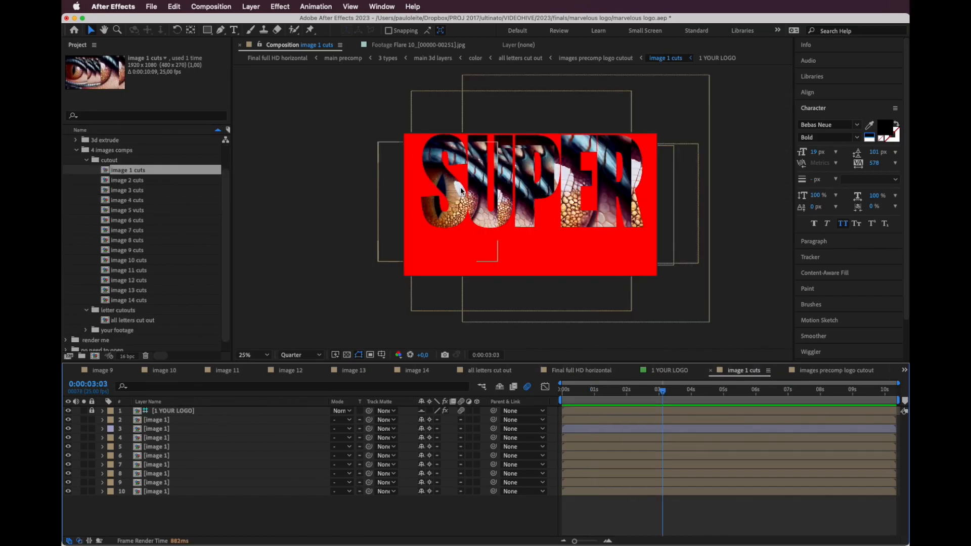
# Copy the S, U, P, E and R layers from the all letters cut out composition into the image 1 cuts composition
pyautogui.scroll(-1, 139, 310)
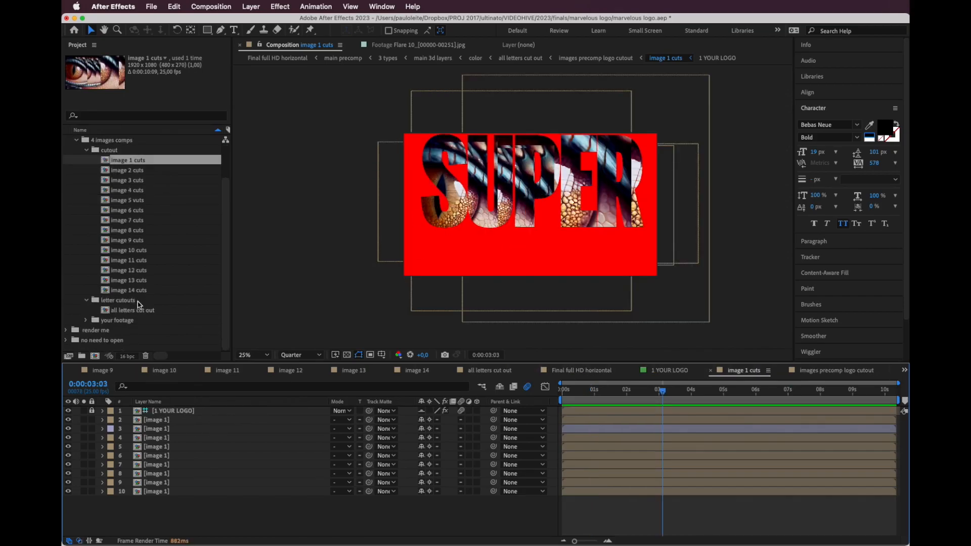
pyautogui.click(136, 313)
pyautogui.doubleClick(136, 313)
pyautogui.click(171, 411)
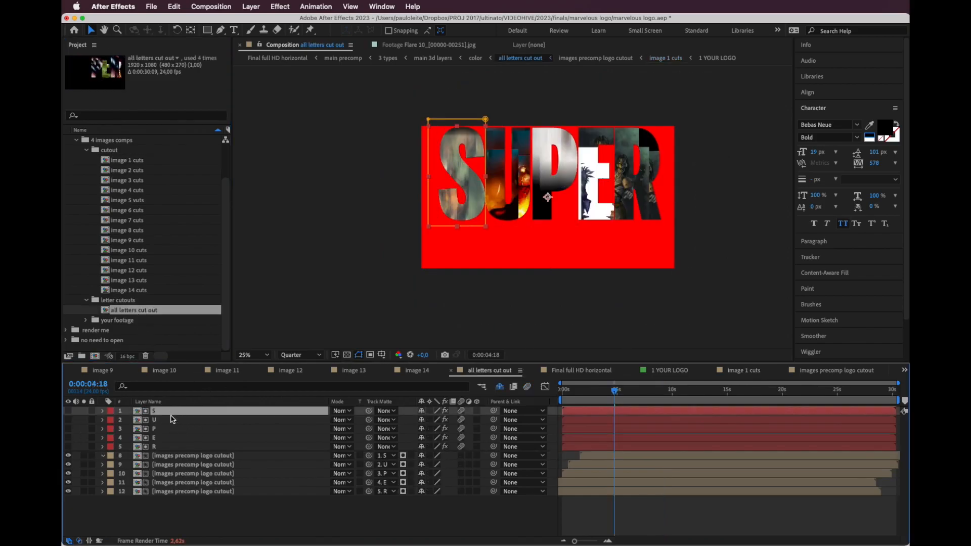
pyautogui.keyDown('shift'); pyautogui.click(165, 447); pyautogui.keyUp('shift')
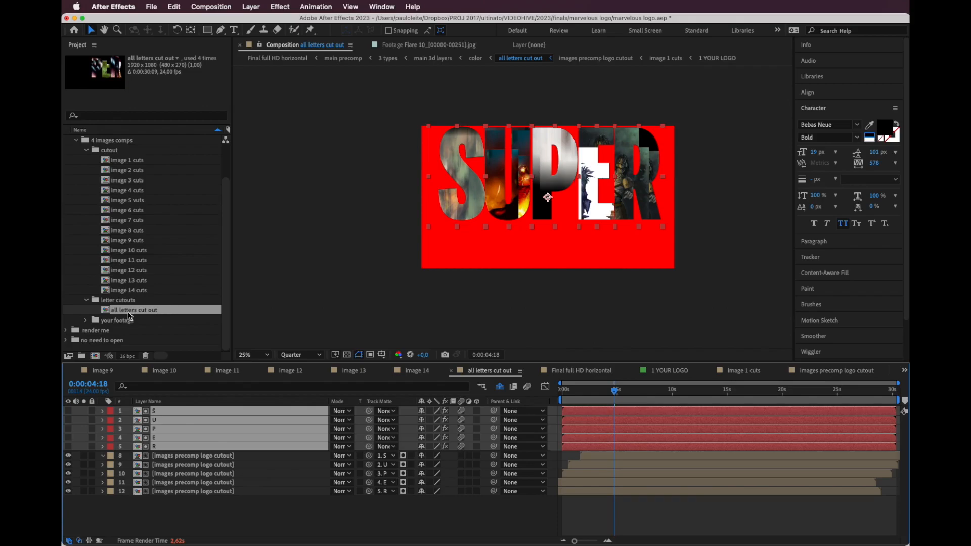
pyautogui.doubleClick(135, 161)
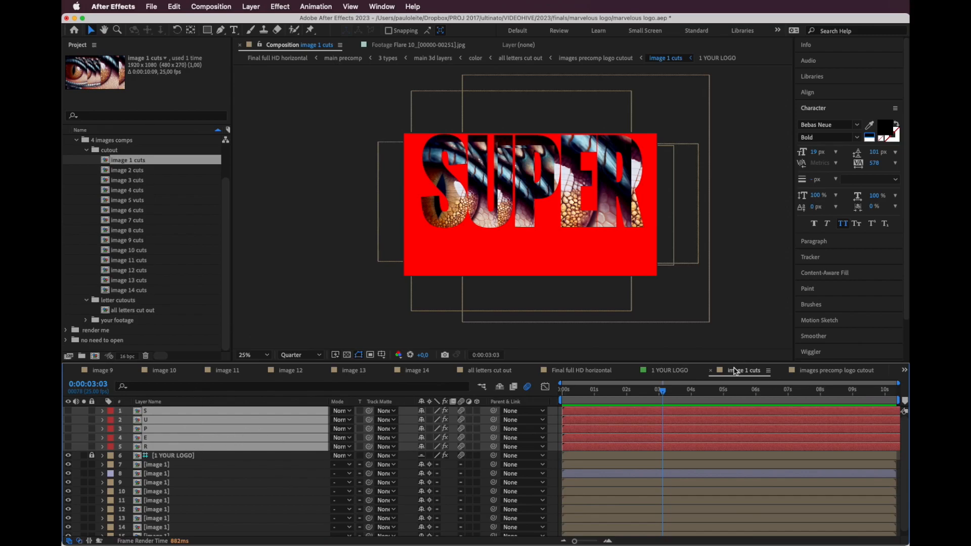
# Close all other timeline panels, leaving only the image 1 cuts composition open
pyautogui.rightClick(742, 374)
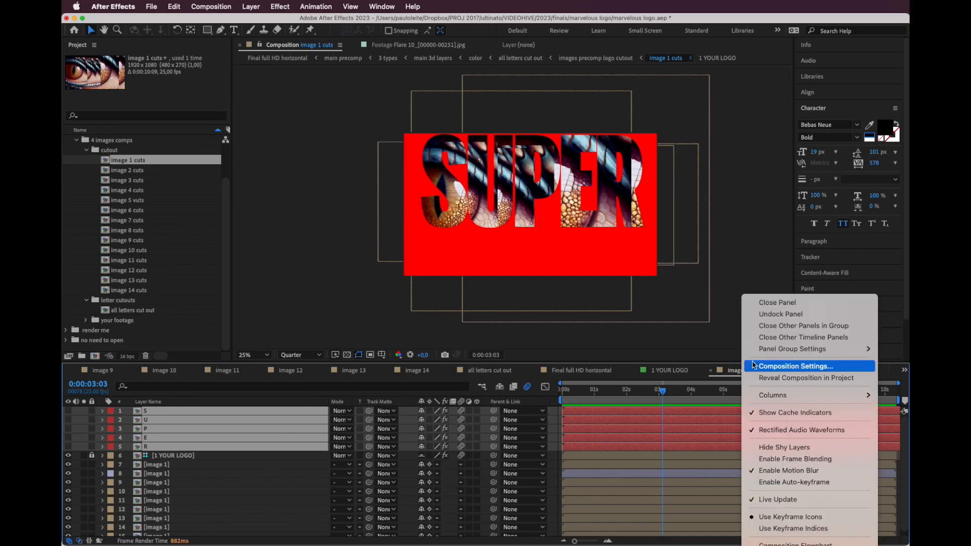
pyautogui.click(718, 374)
pyautogui.rightClick(740, 370)
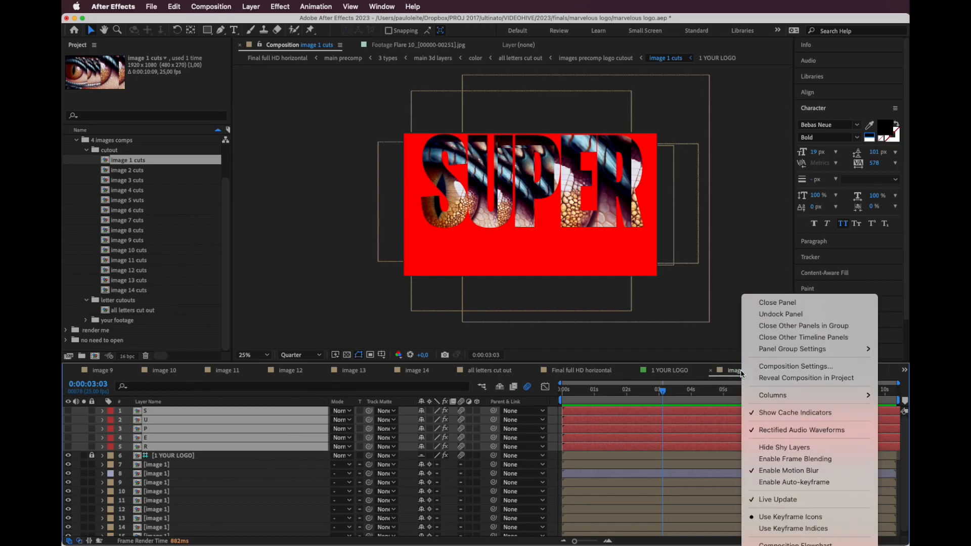
pyautogui.click(792, 327)
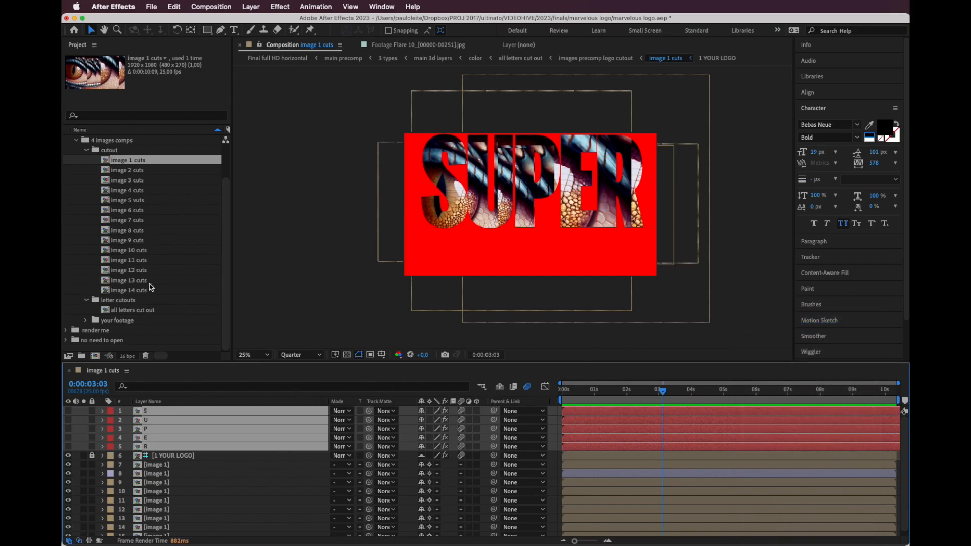
# Open the image 2 to image 14 cuts compositions from the cutout folder together
pyautogui.click(135, 171)
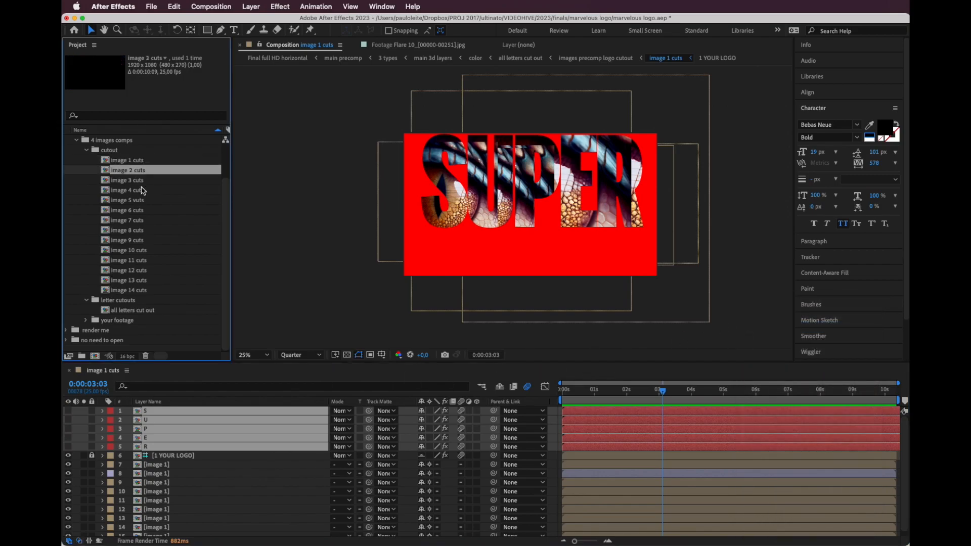
pyautogui.keyDown('shift'); pyautogui.click(135, 291); pyautogui.keyUp('shift')
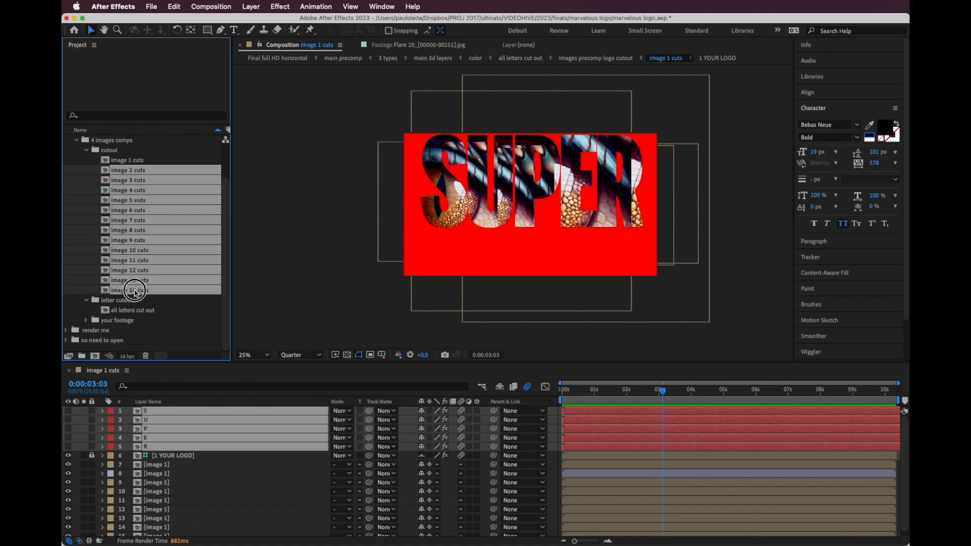
pyautogui.doubleClick(150, 226)
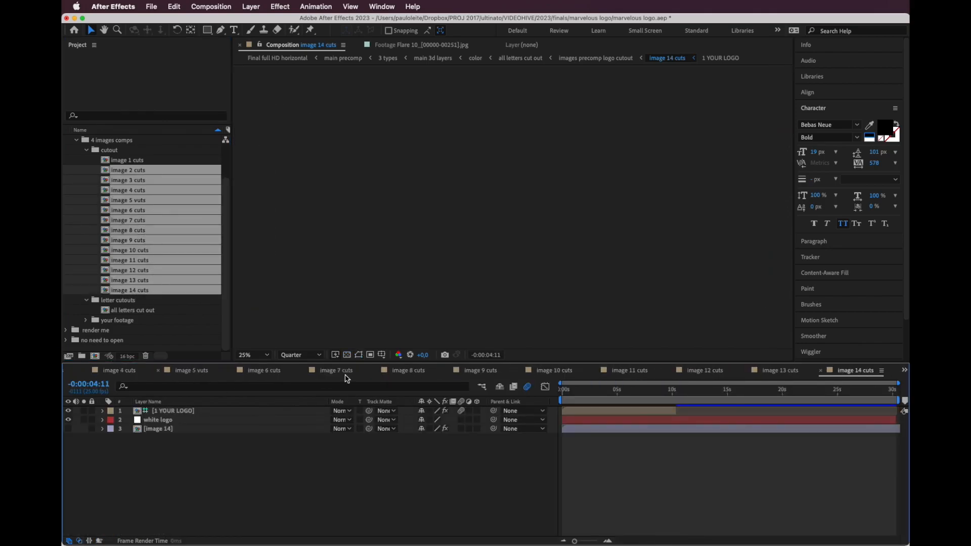
pyautogui.click(73, 375)
pyautogui.click(106, 374)
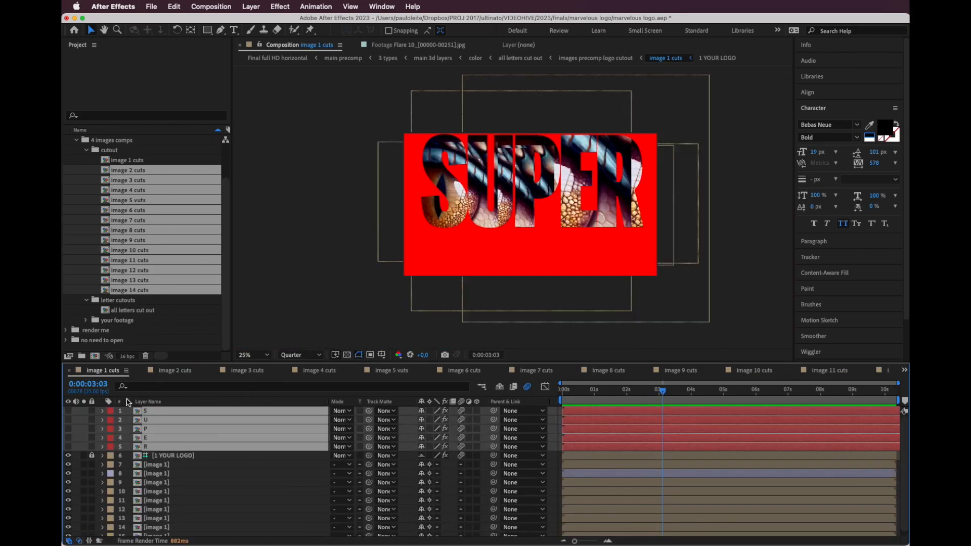
# Turn off solo on the 1 YOUR LOGO layer in image 2 cuts and paste the five letter layers there
pyautogui.click(170, 371)
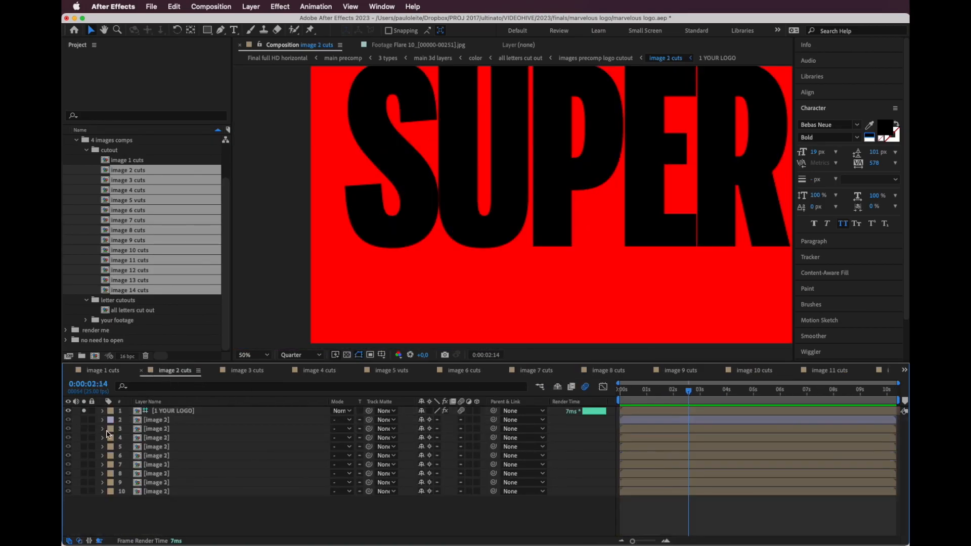
pyautogui.click(84, 411)
pyautogui.press('super+v')
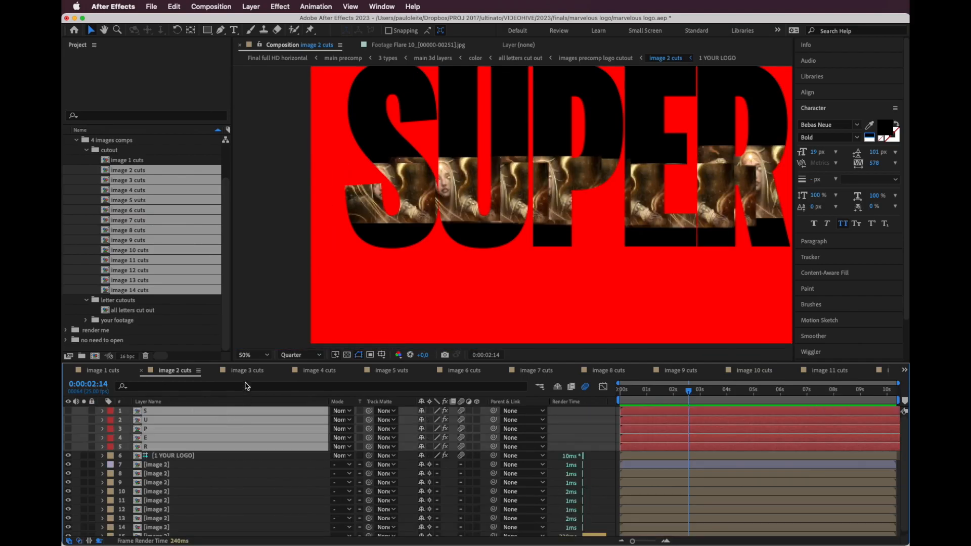
# Paste the five letter layers S, U, P, E and R into each composition from image 3 cuts to image 11 cuts
pyautogui.click(247, 372)
pyautogui.press('super+v')
pyautogui.click(316, 372)
pyautogui.press('super+v')
pyautogui.click(392, 372)
pyautogui.click(464, 372)
pyautogui.press('super+v')
pyautogui.click(540, 375)
pyautogui.click(680, 374)
pyautogui.click(745, 375)
pyautogui.click(827, 374)
pyautogui.press('super+v')
# Paste the five letter layers into the remaining image cuts compositions, including image 13 cuts and image 14 cuts
pyautogui.click(880, 374)
pyautogui.click(879, 374)
pyautogui.click(143, 280)
pyautogui.doubleClick(144, 281)
pyautogui.press('super+v')
pyautogui.doubleClick(141, 291)
pyautogui.press('super+v')
pyautogui.scroll(10, 121, 373)
# Delete the image 1 layers 7 to 10 in the image 1 cuts composition, keeping one image layer per letter
pyautogui.click(121, 373)
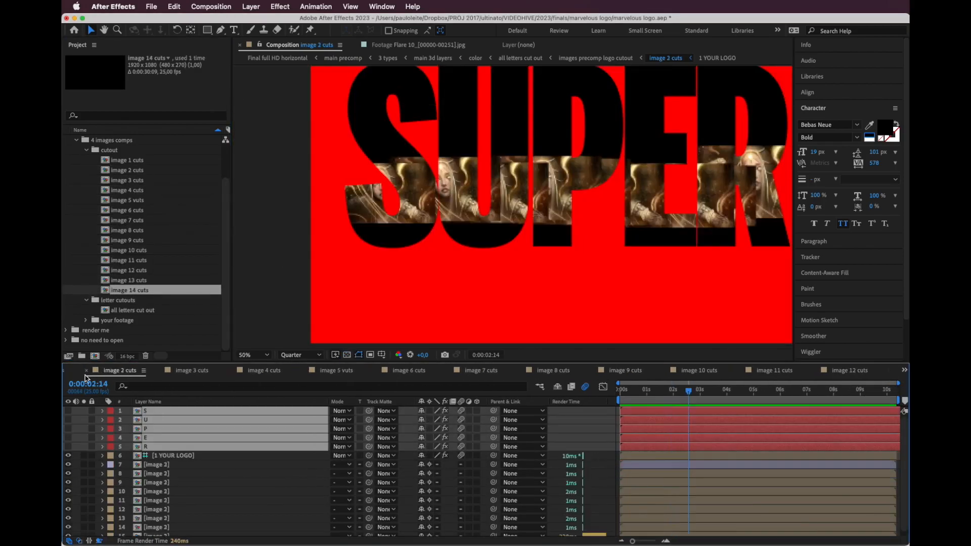
pyautogui.click(103, 374)
pyautogui.scroll(-1, 215, 438)
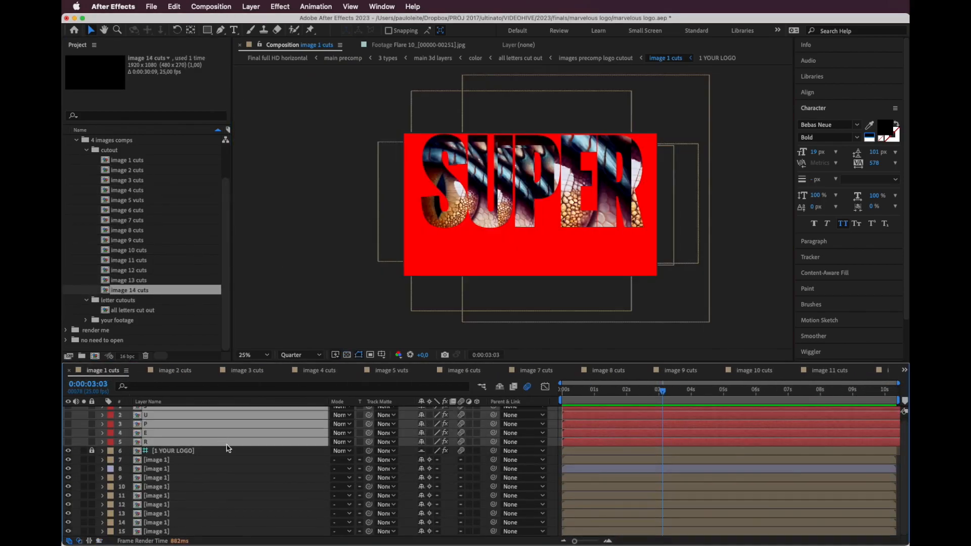
pyautogui.click(160, 460)
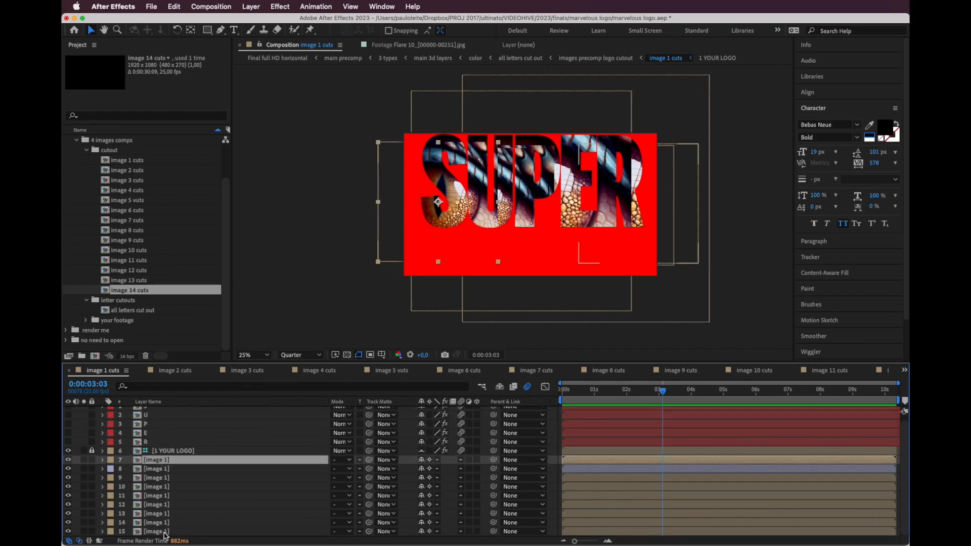
pyautogui.click(163, 532)
pyautogui.click(163, 522)
pyautogui.click(163, 513)
pyautogui.click(163, 505)
pyautogui.click(163, 496)
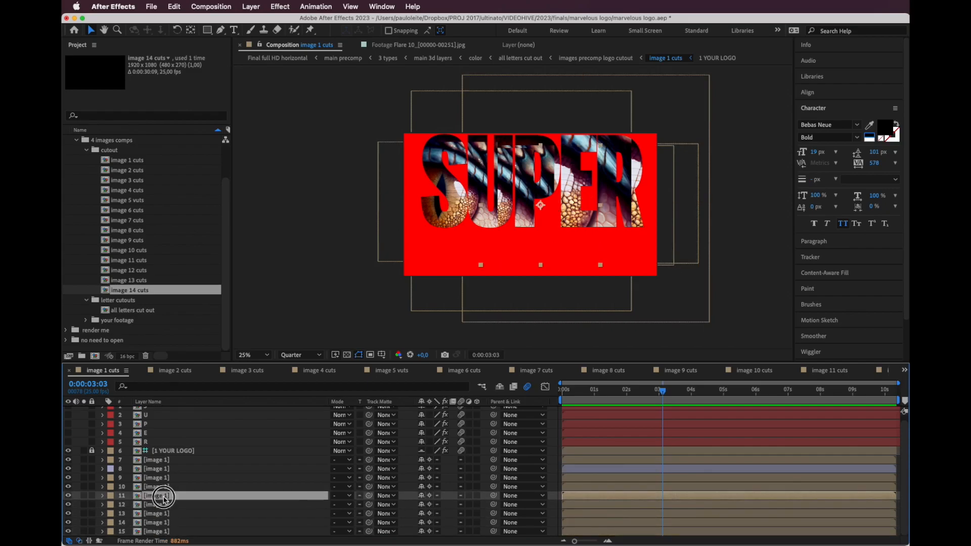
pyautogui.click(163, 487)
pyautogui.keyDown('shift'); pyautogui.click(176, 461); pyautogui.keyUp('shift')
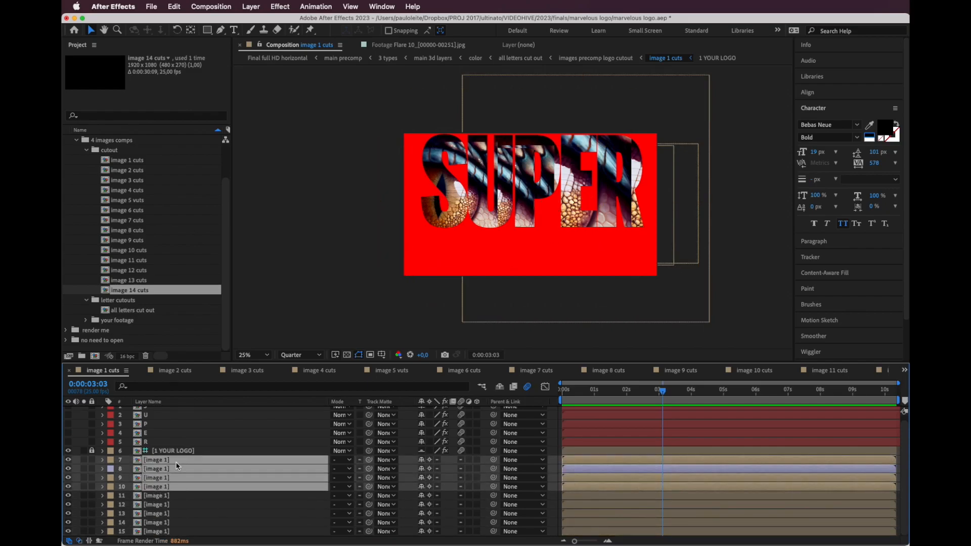
pyautogui.press('Delete')
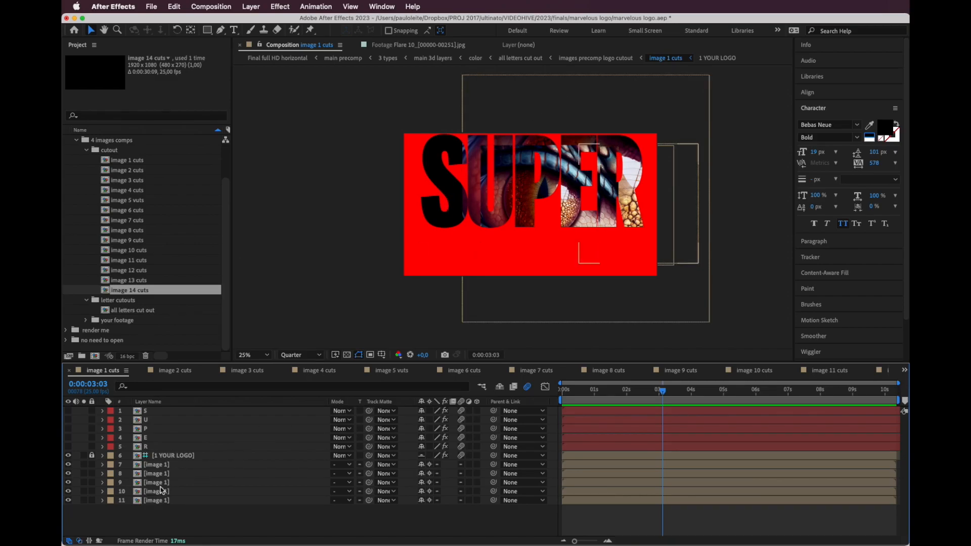
# Delete the surplus image layers 12 to 15 in the image 2 cuts and image 3 cuts compositions
pyautogui.click(182, 373)
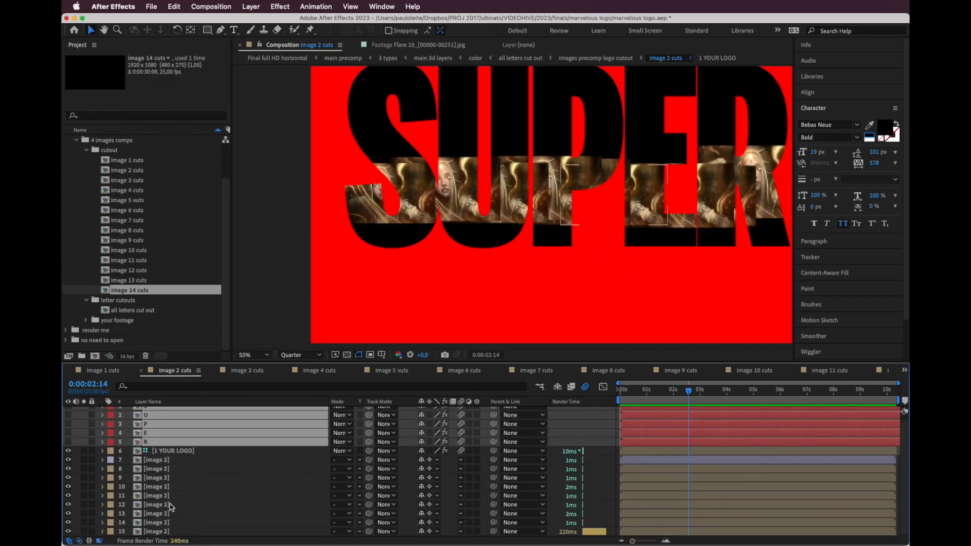
pyautogui.click(157, 505)
pyautogui.keyDown('shift'); pyautogui.click(174, 531); pyautogui.keyUp('shift')
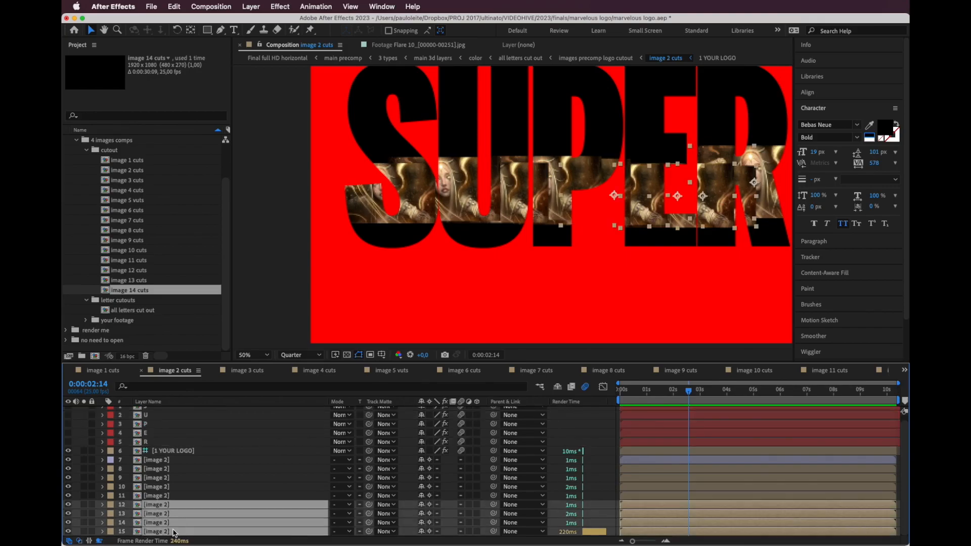
pyautogui.click(247, 370)
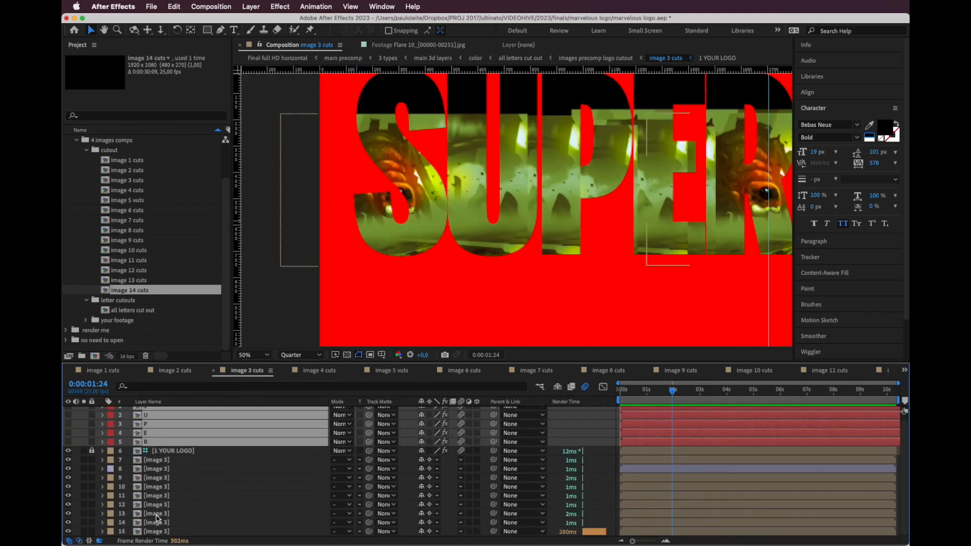
pyautogui.click(172, 505)
pyautogui.keyDown('shift'); pyautogui.click(174, 532); pyautogui.keyUp('shift')
pyautogui.press('Delete')
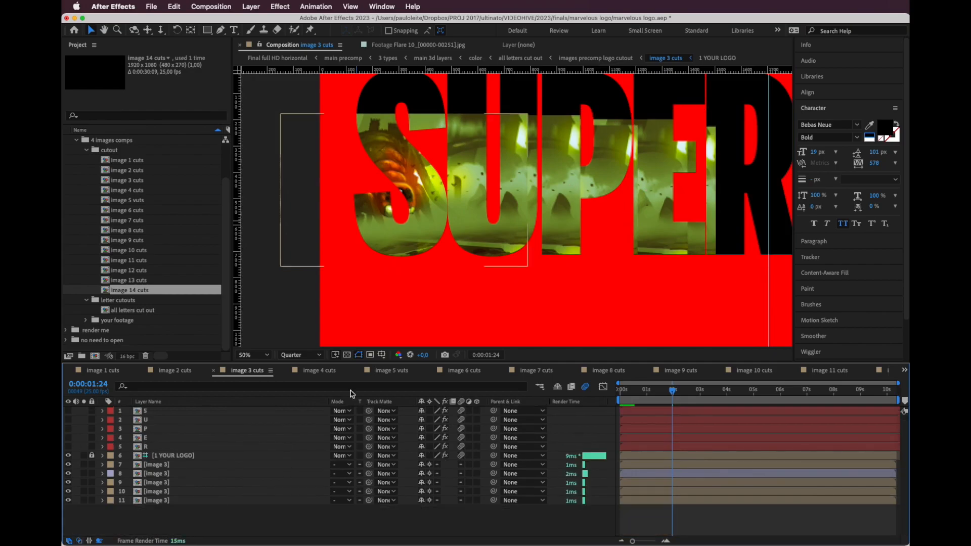
# Delete the surplus image 4 layers 12 to 15 in the image 4 cuts composition
pyautogui.click(329, 371)
pyautogui.scroll(-1, 184, 516)
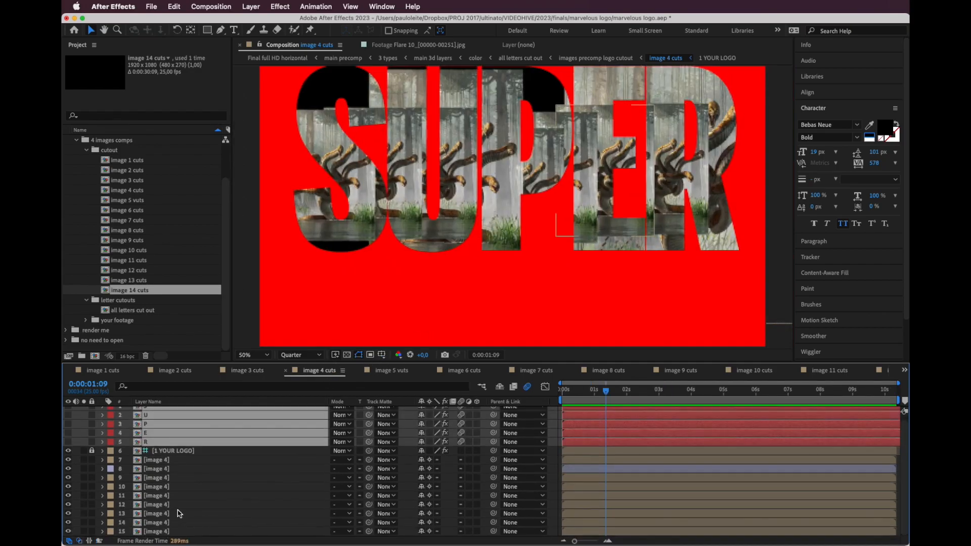
pyautogui.click(175, 505)
pyautogui.keyDown('shift'); pyautogui.click(179, 532); pyautogui.keyUp('shift')
pyautogui.press('Delete')
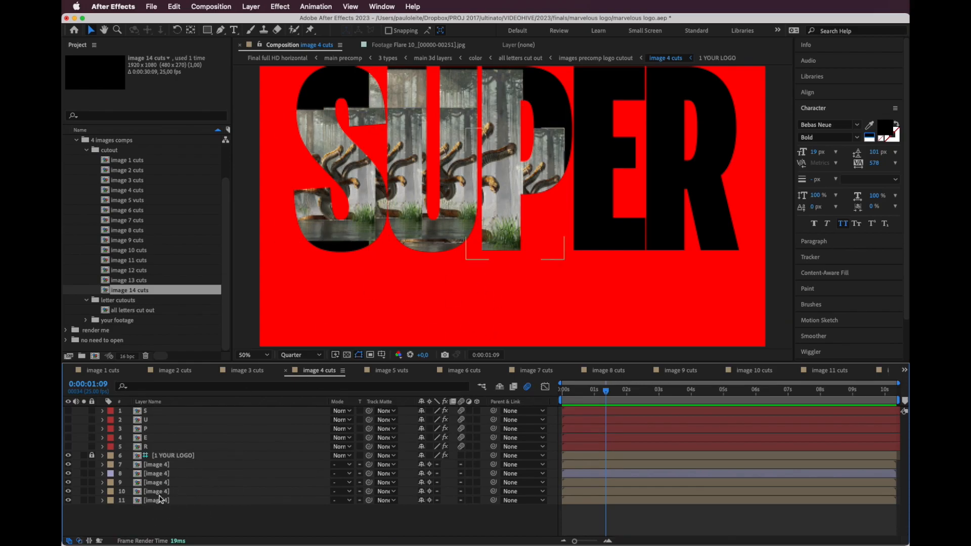
# Duplicate the lowest image 4 layer several times in the image 4 cuts composition
pyautogui.click(183, 501)
pyautogui.press('super+d')
pyautogui.press('super+d')
pyautogui.press('super+d')
pyautogui.press('super+d')
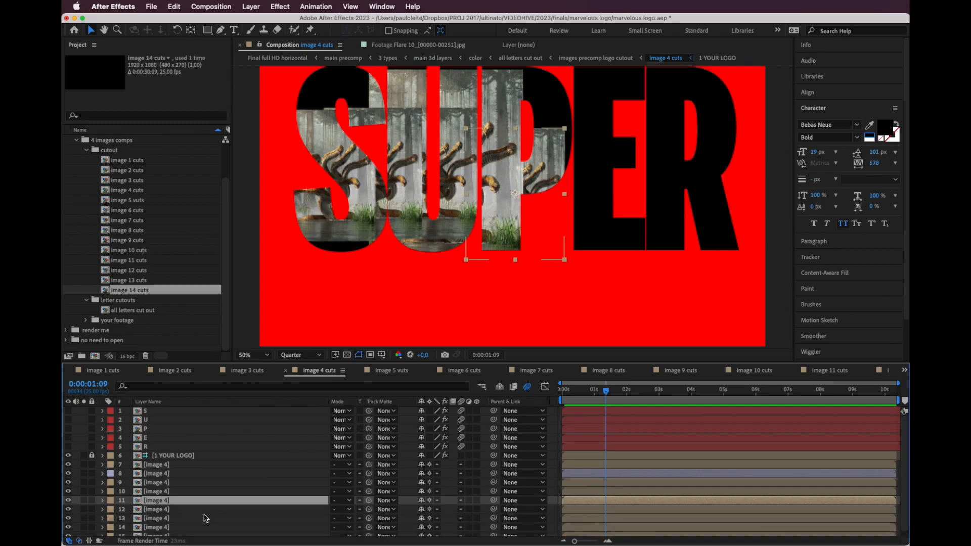
# Delete the extra image 4 duplicates, layers 12 to 17, so only one image layer per letter is kept
pyautogui.scroll(-2, 208, 503)
pyautogui.scroll(2, 209, 503)
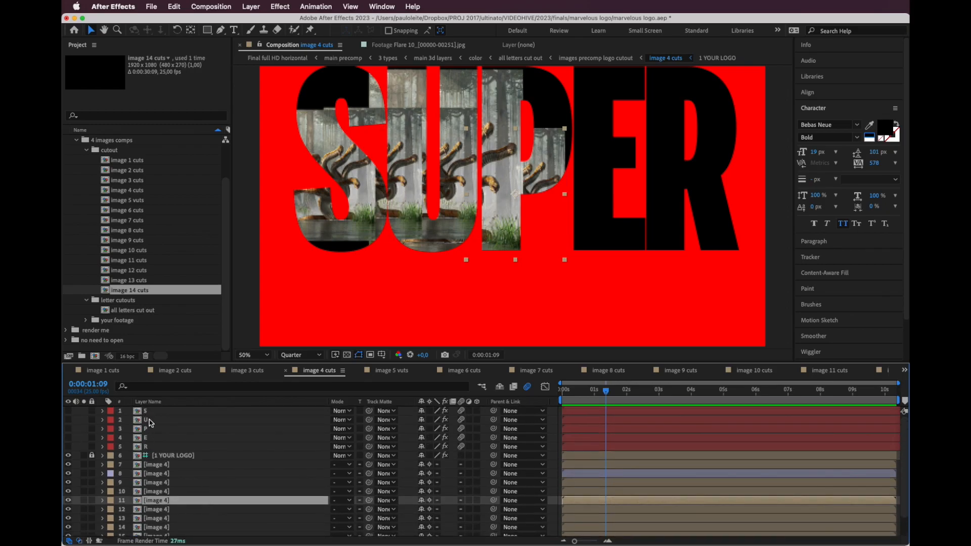
pyautogui.scroll(-2, 191, 488)
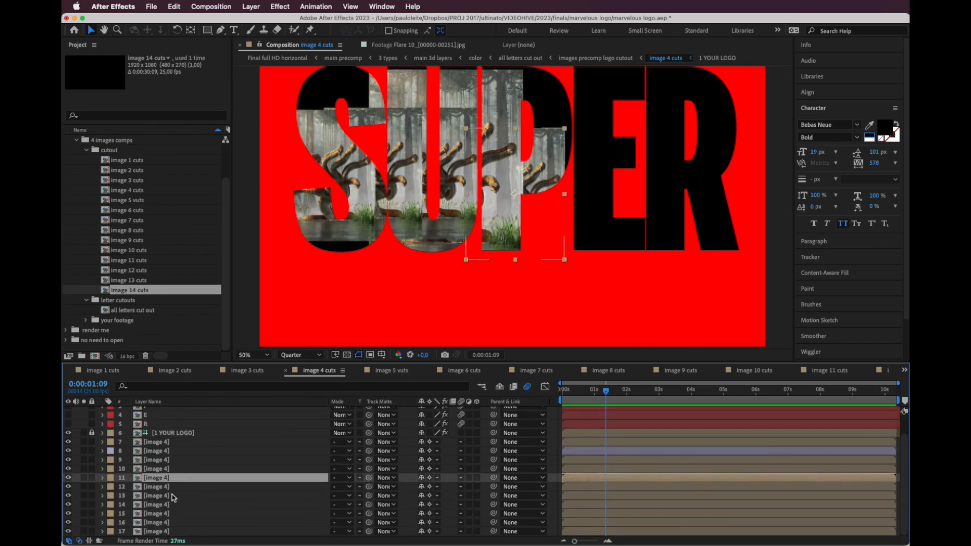
pyautogui.click(175, 488)
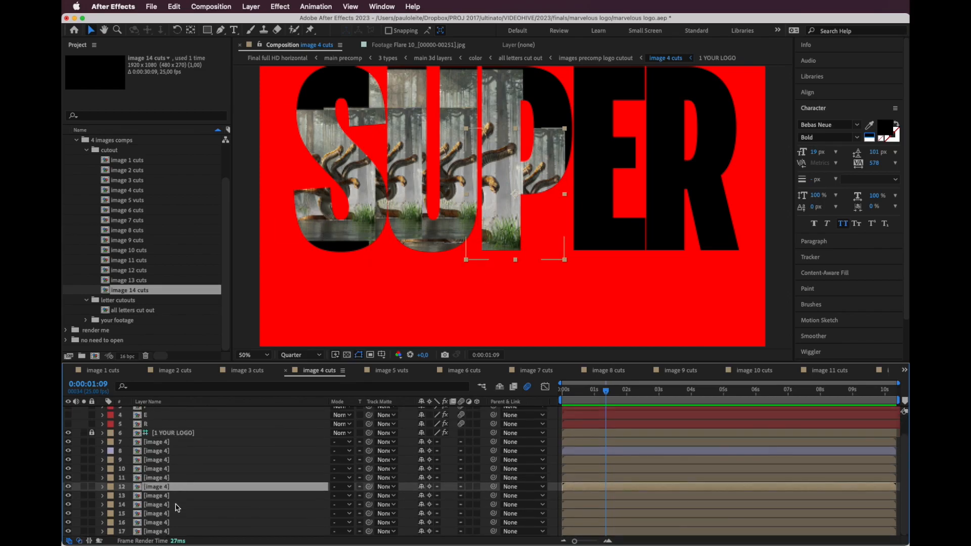
pyautogui.keyDown('shift'); pyautogui.click(180, 532); pyautogui.keyUp('shift')
pyautogui.press('Delete')
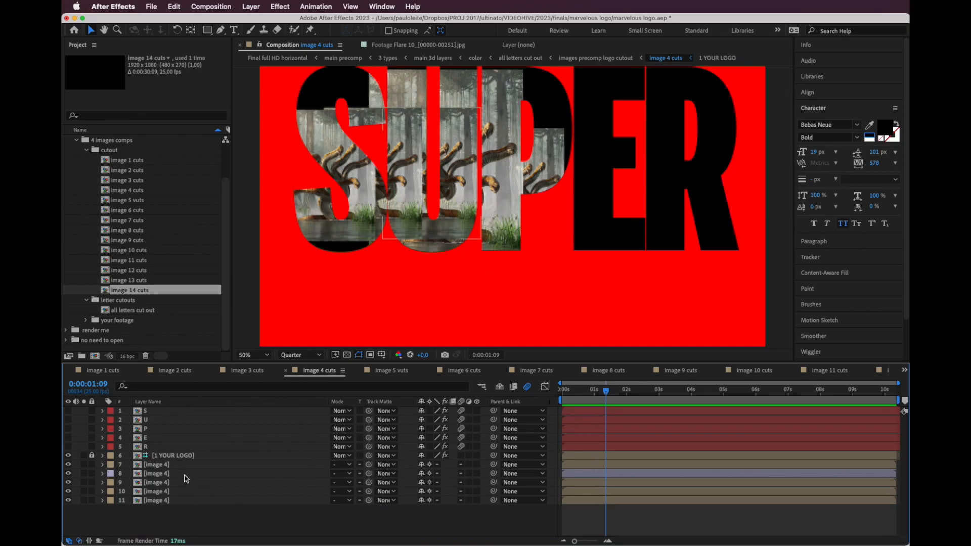
# Delete the surplus image 5 layers 12 to 15 in the image 5 vuts composition
pyautogui.click(399, 371)
pyautogui.click(180, 464)
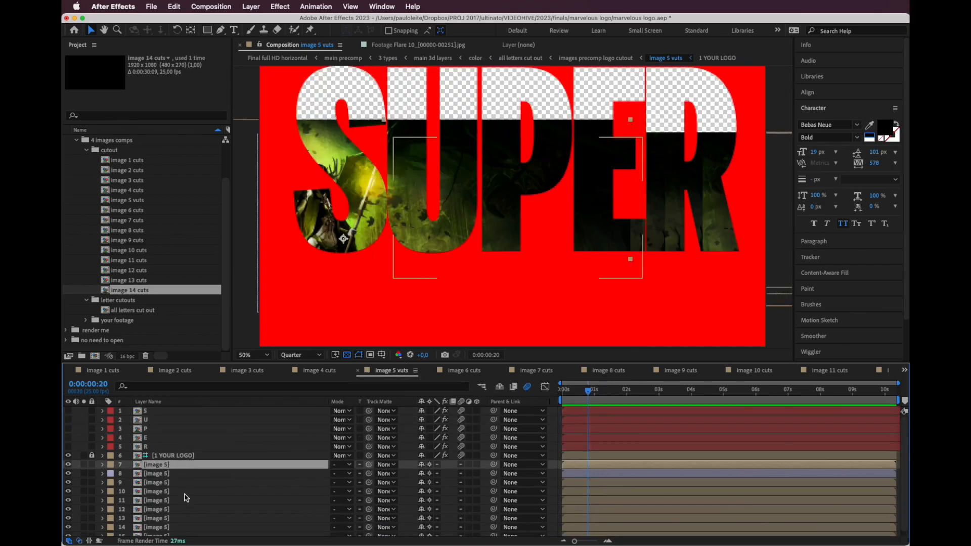
pyautogui.scroll(-1, 184, 495)
pyautogui.click(178, 533)
pyautogui.keyDown('shift'); pyautogui.click(179, 505); pyautogui.keyUp('shift')
pyautogui.press('Delete')
# Delete the surplus image layers in the image 6, image 7 and image 8 cuts compositions
pyautogui.click(463, 371)
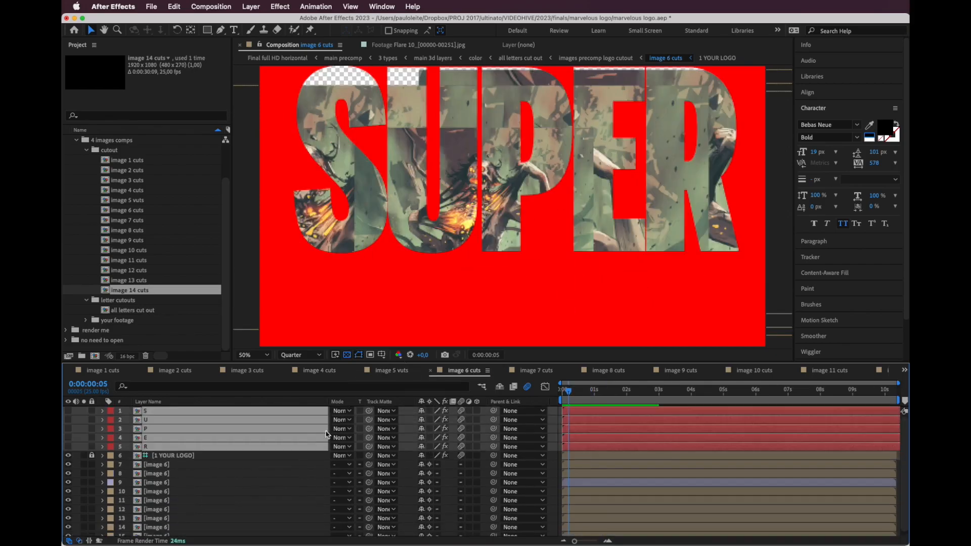
pyautogui.click(179, 509)
pyautogui.keyDown('shift'); pyautogui.click(179, 533); pyautogui.keyUp('shift')
pyautogui.press('Delete')
pyautogui.click(537, 370)
pyautogui.press('Delete')
pyautogui.click(608, 371)
pyautogui.press('Delete')
# Delete the surplus image layers in the image 9, image 10 and image 11 cuts compositions
pyautogui.click(681, 370)
pyautogui.click(177, 507)
pyautogui.click(754, 370)
pyautogui.click(180, 507)
pyautogui.press('Delete')
pyautogui.click(829, 371)
pyautogui.click(179, 506)
pyautogui.press('Delete')
# Delete the surplus image layers in the image 12 and image 13 cuts compositions and paste the five letter layers into each
pyautogui.click(141, 262)
pyautogui.doubleClick(141, 270)
pyautogui.click(176, 465)
pyautogui.press('Delete')
pyautogui.press('super+v')
pyautogui.doubleClick(142, 280)
pyautogui.press('super+v')
pyautogui.click(169, 508)
pyautogui.press('Delete')
# Paste the five letter layers into the image 14 cuts composition and duplicate its image 14 layer four times
pyautogui.doubleClick(142, 291)
pyautogui.press('super+v')
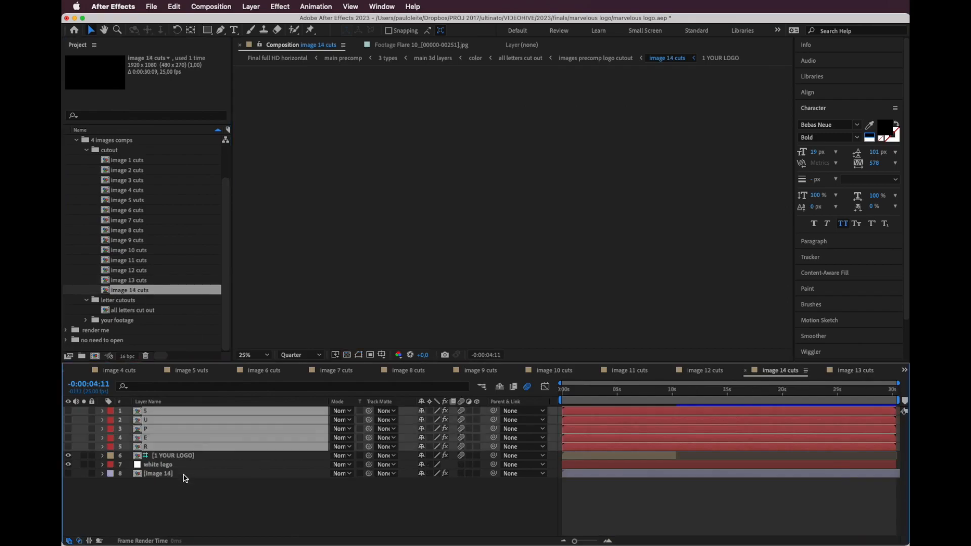
pyautogui.click(175, 474)
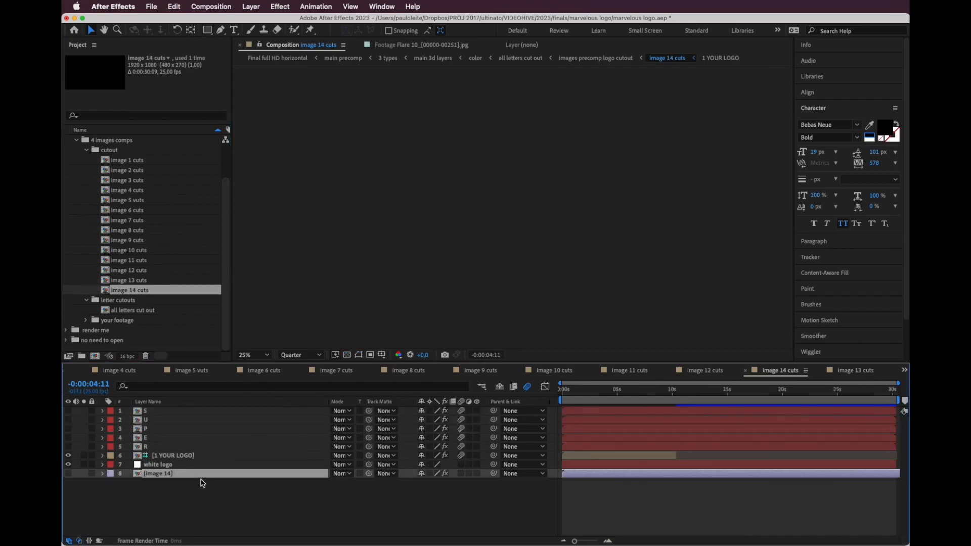
pyautogui.press('super+d')
pyautogui.press('super+d')
pyautogui.press('super+d')
pyautogui.press('super+d')
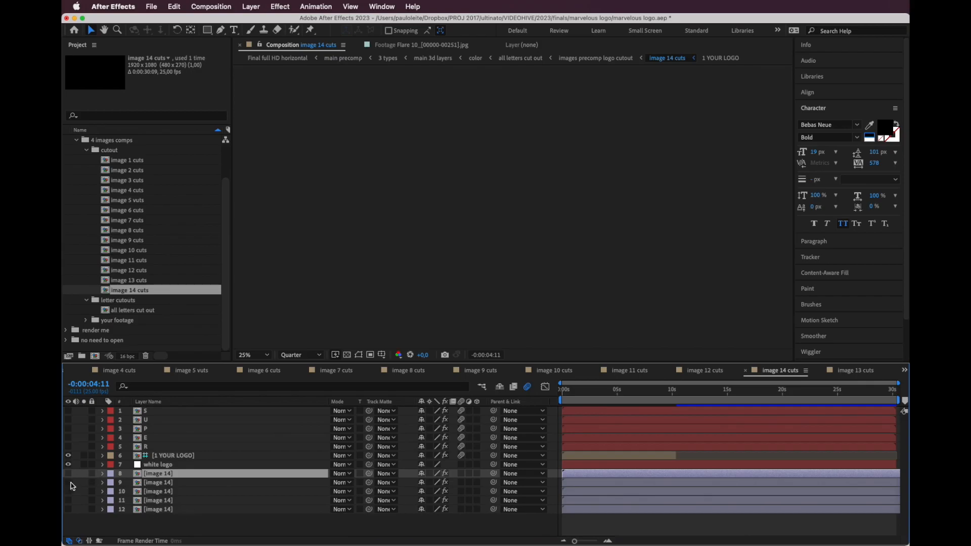
# Set the current time in image 14 cuts to 0:00:07:15 and reorder its timeline to follow image 13 cuts
pyautogui.moveTo(597, 393); pyautogui.dragTo(645, 392)
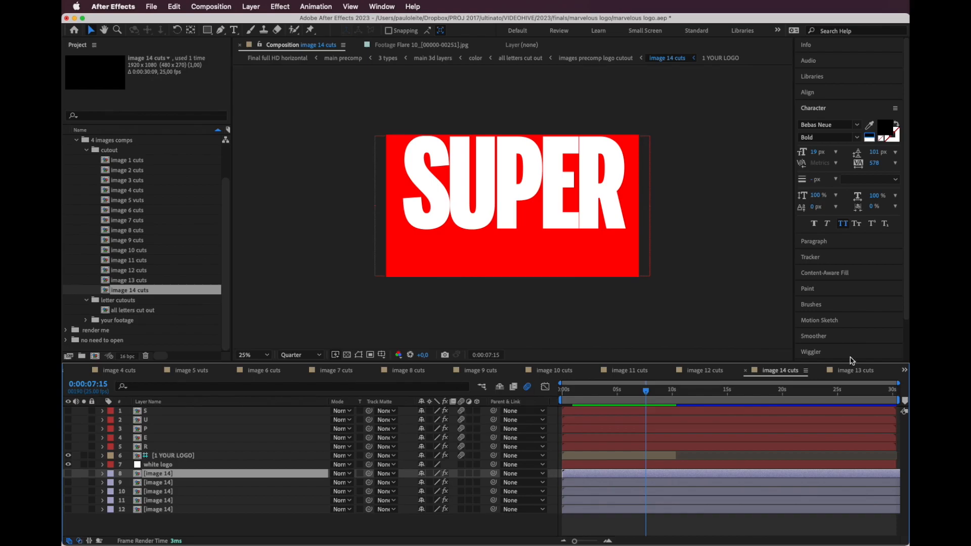
pyautogui.moveTo(782, 374); pyautogui.dragTo(870, 368)
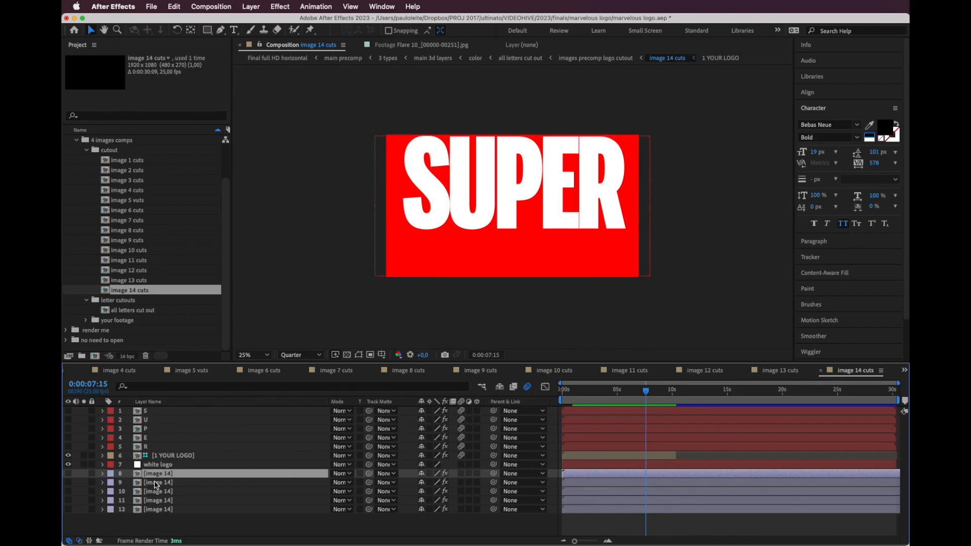
# In the image 1 cuts composition, assign S, U, P, E and R in order as track mattes of the five image 1 layers
pyautogui.click(126, 161)
pyautogui.doubleClick(126, 161)
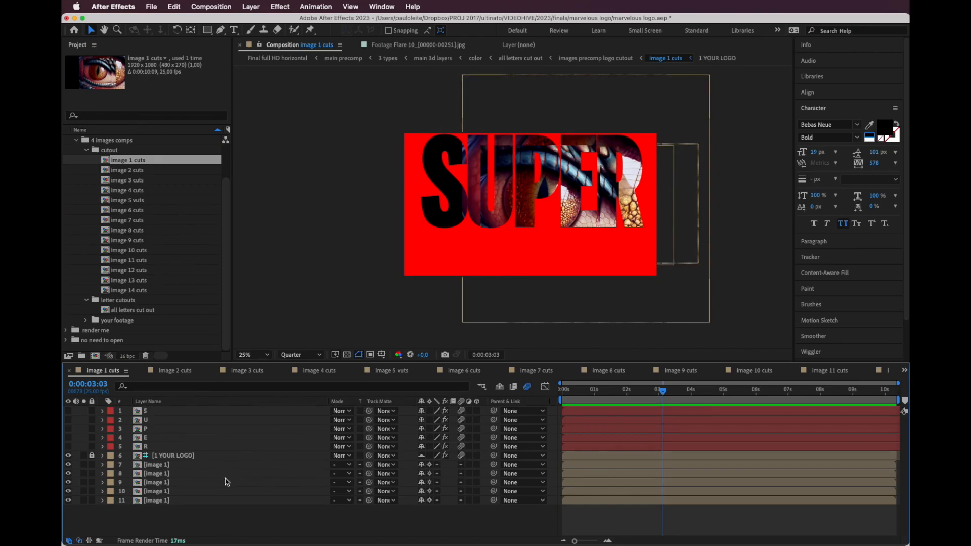
pyautogui.click(172, 465)
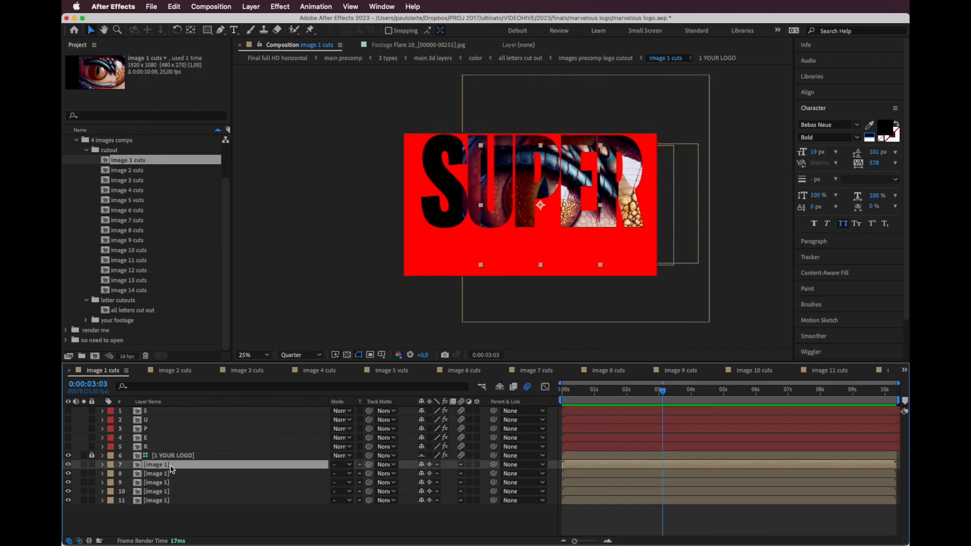
pyautogui.click(397, 465)
pyautogui.click(398, 441)
pyautogui.click(395, 474)
pyautogui.click(395, 476)
pyautogui.click(395, 482)
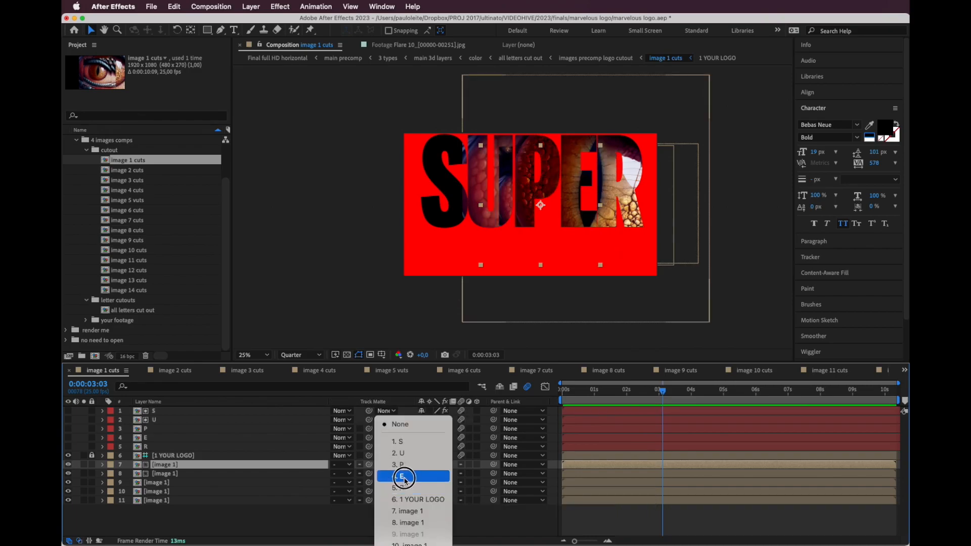
pyautogui.click(407, 475)
pyautogui.click(395, 491)
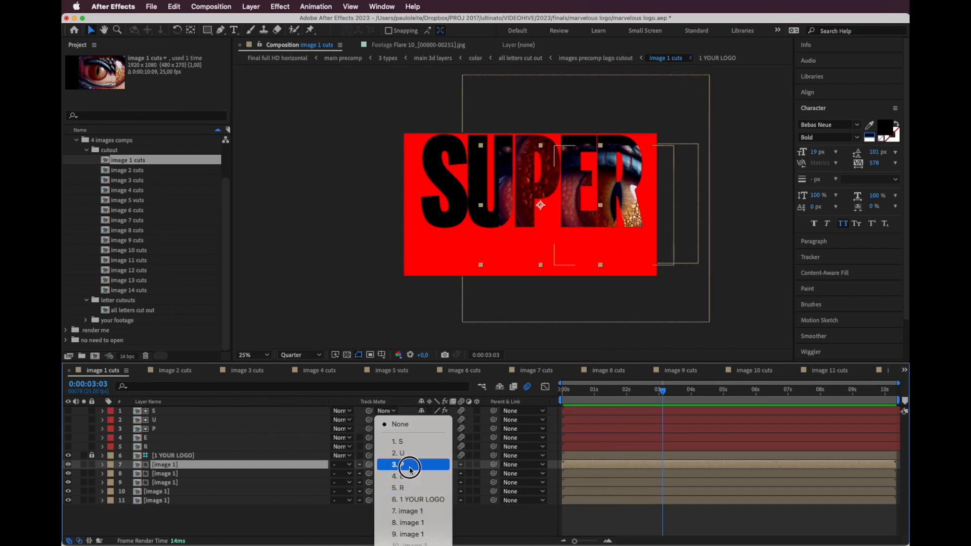
pyautogui.click(404, 488)
pyautogui.click(395, 501)
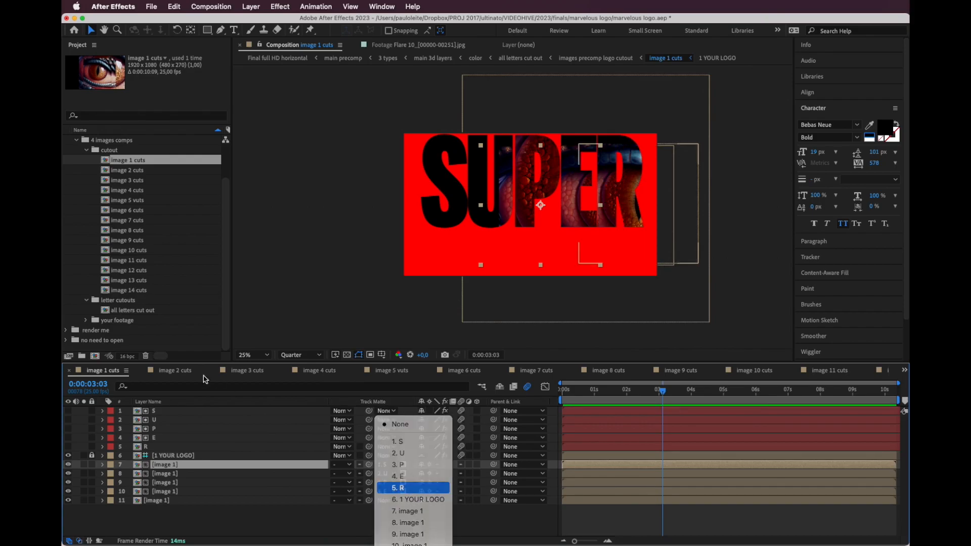
pyautogui.click(401, 487)
# In the image 2 cuts composition, assign S, U, P, E and R in order as track mattes of the five image 2 layers
pyautogui.click(175, 370)
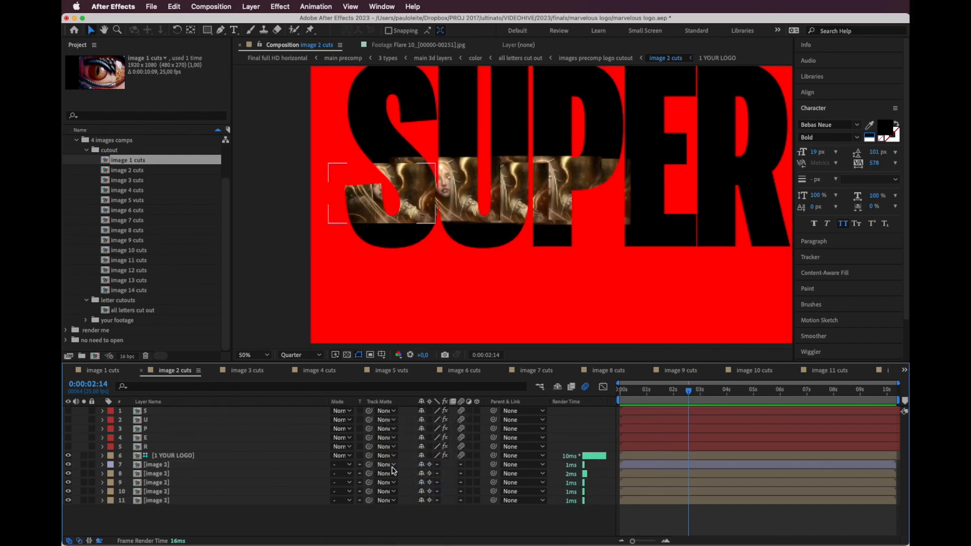
pyautogui.click(396, 465)
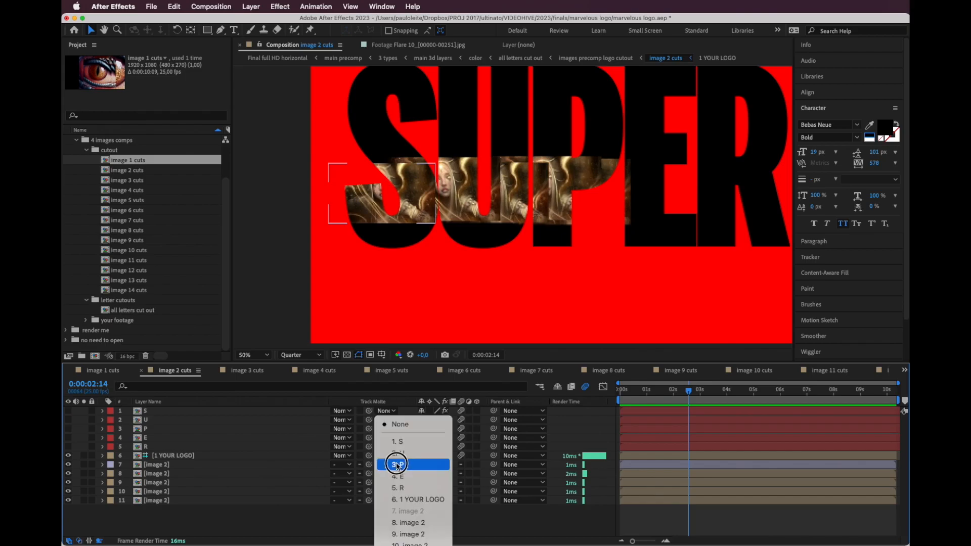
pyautogui.click(428, 445)
pyautogui.click(396, 474)
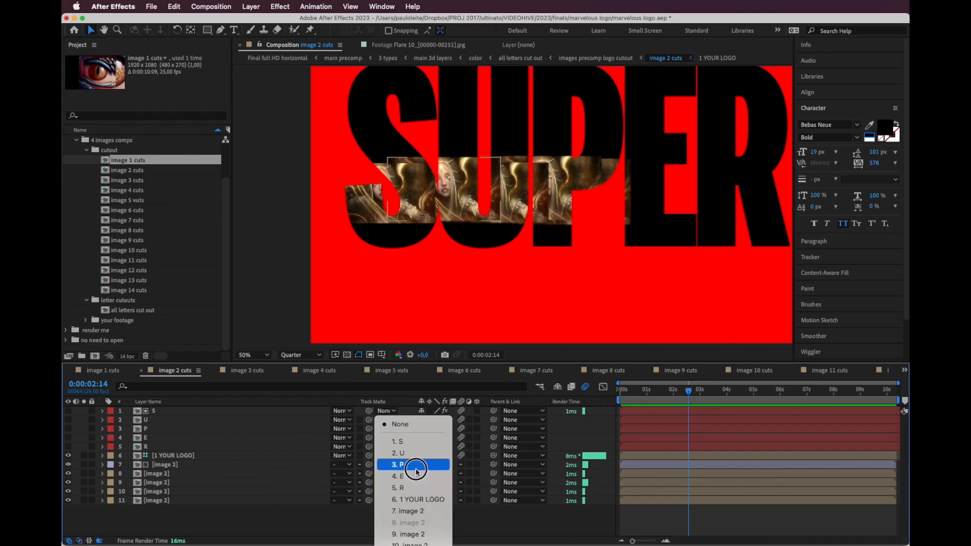
pyautogui.click(415, 453)
pyautogui.click(396, 483)
pyautogui.click(411, 465)
pyautogui.click(396, 491)
pyautogui.click(412, 468)
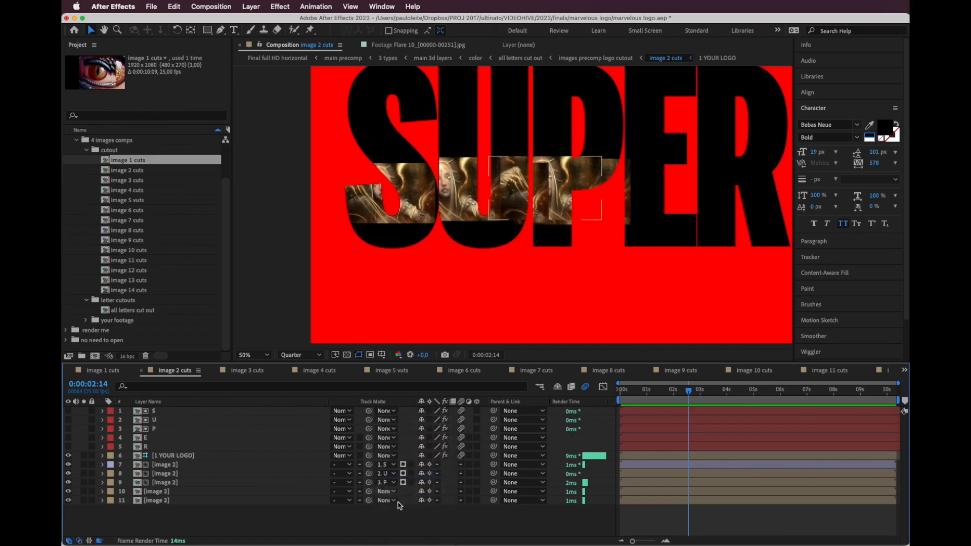
pyautogui.click(396, 501)
pyautogui.click(412, 487)
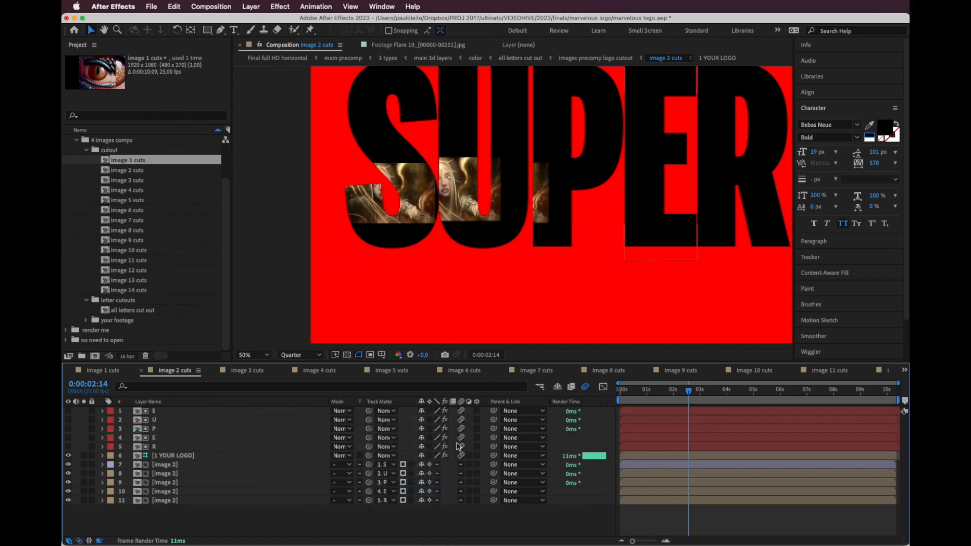
# In the image 3 cuts composition, matte the image 3 layers in order with the letter layers S, U, P and E
pyautogui.click(246, 370)
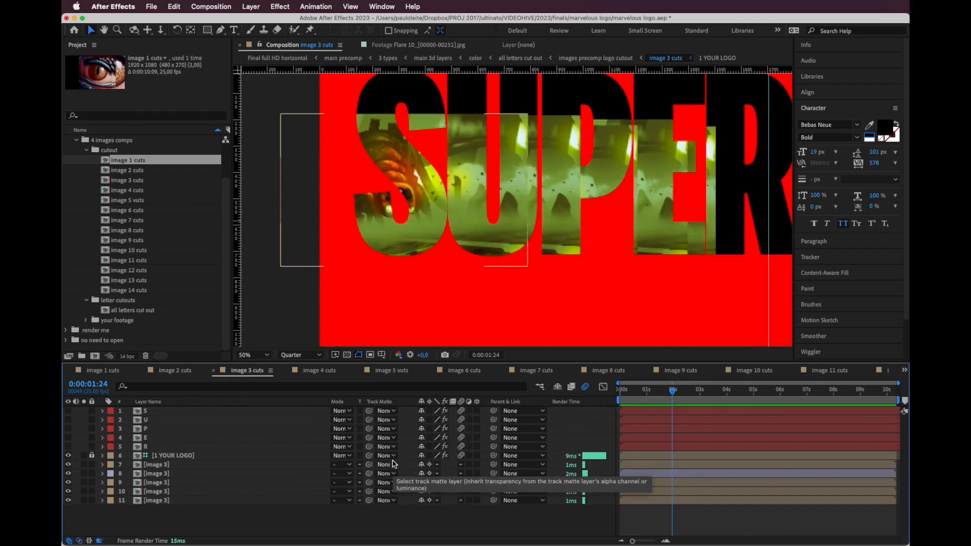
pyautogui.click(393, 464)
pyautogui.click(410, 442)
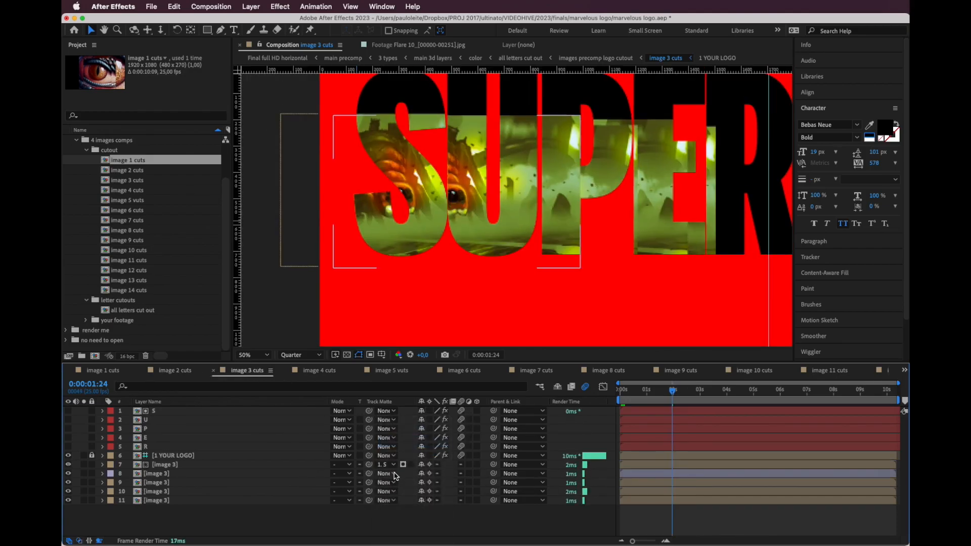
pyautogui.click(394, 474)
pyautogui.click(407, 452)
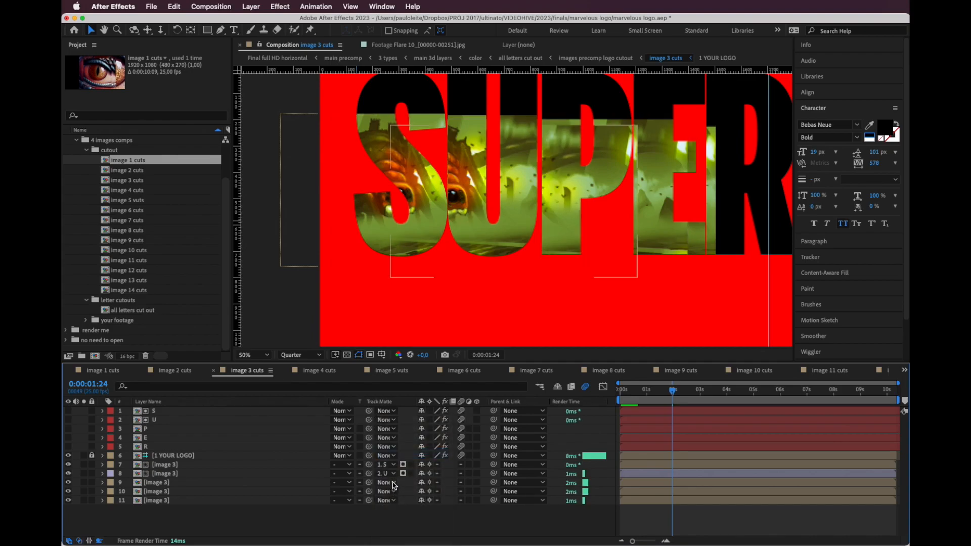
pyautogui.click(386, 483)
pyautogui.click(409, 468)
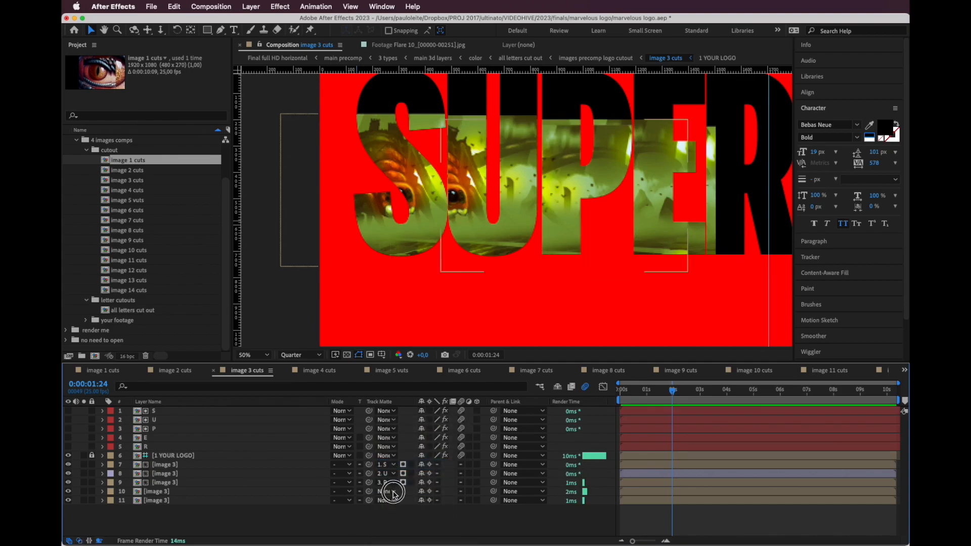
pyautogui.click(386, 492)
pyautogui.click(412, 477)
# Matte the image layers with the letters S, U, P, E and R in image 4 cuts, image 5 vuts and image 6 cuts
pyautogui.click(391, 370)
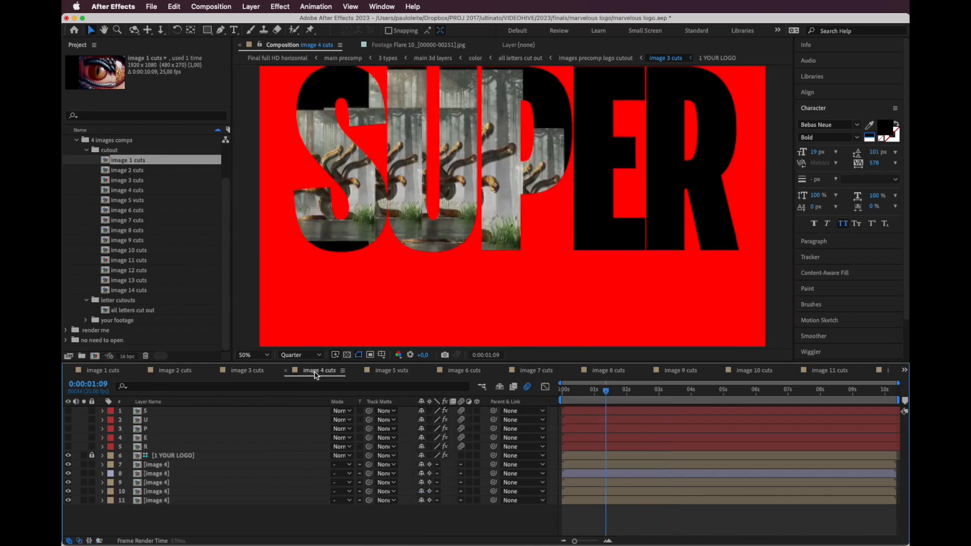
pyautogui.click(386, 473)
pyautogui.click(408, 454)
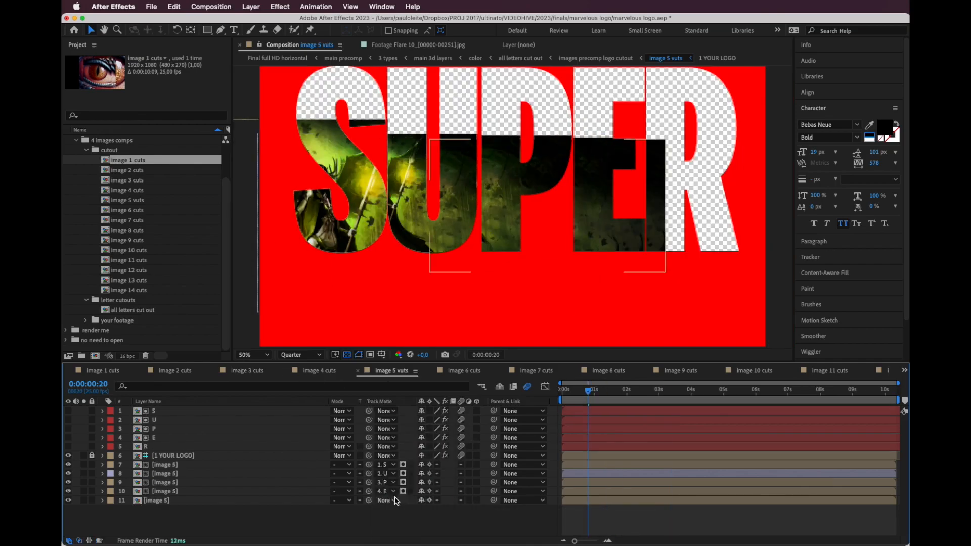
pyautogui.click(394, 500)
pyautogui.click(464, 370)
pyautogui.click(387, 465)
pyautogui.click(400, 442)
pyautogui.click(389, 500)
pyautogui.click(393, 489)
# Matte the five image layers in order with S, U, P, E and R in the image 7 cuts and image 8 cuts compositions
pyautogui.click(536, 371)
pyautogui.click(394, 465)
pyautogui.click(402, 441)
pyautogui.click(387, 474)
pyautogui.click(401, 453)
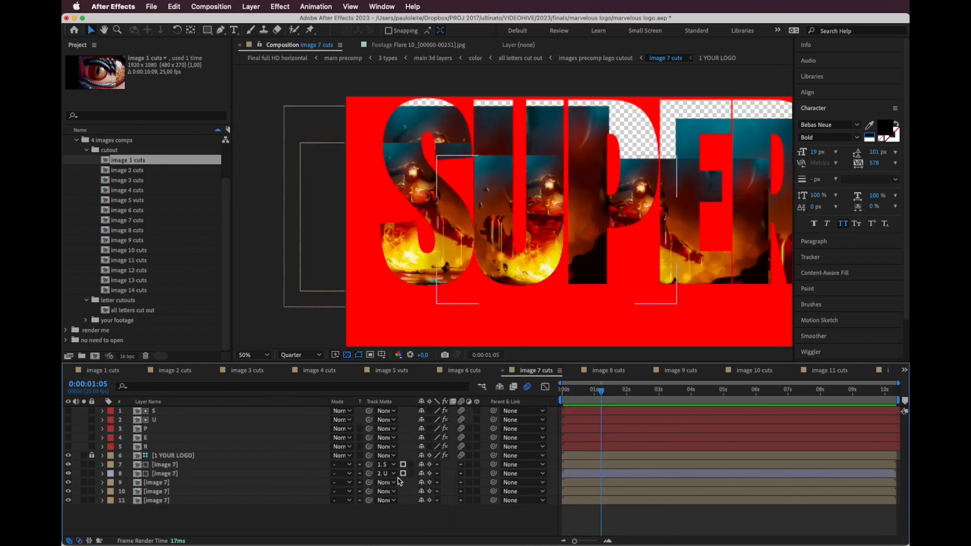
pyautogui.click(388, 501)
pyautogui.click(428, 488)
pyautogui.click(608, 370)
pyautogui.click(387, 482)
pyautogui.click(407, 476)
# Matte the five image layers in order with S, U, P, E and R in the image 9 cuts and image 10 cuts compositions
pyautogui.click(681, 370)
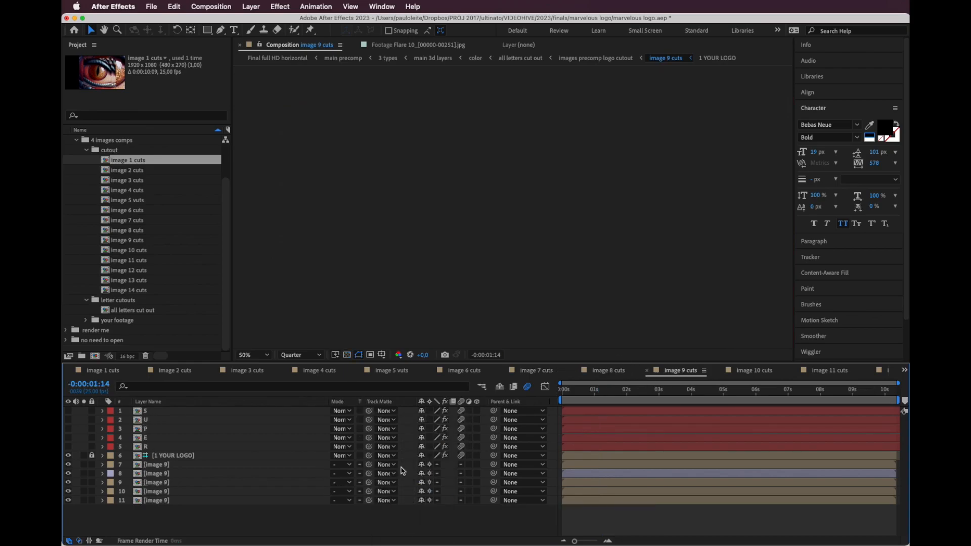
pyautogui.click(386, 465)
pyautogui.click(401, 441)
pyautogui.click(387, 482)
pyautogui.click(417, 475)
pyautogui.click(754, 370)
pyautogui.click(387, 483)
pyautogui.click(409, 466)
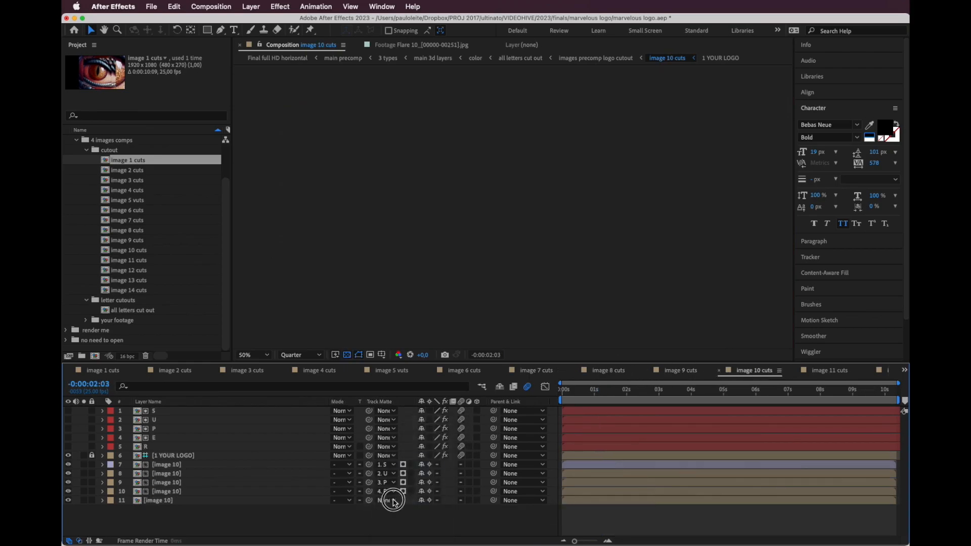
pyautogui.click(395, 500)
# In the image 11 cuts composition, assign S, U, P, E and R in order as track mattes of the five image layers
pyautogui.click(829, 370)
pyautogui.click(389, 465)
pyautogui.click(426, 442)
pyautogui.click(392, 492)
pyautogui.click(392, 500)
pyautogui.click(402, 488)
# In the image 12 cuts composition, assign S, U, P, E and R in order as track mattes of the five image 12 layers
pyautogui.click(879, 372)
pyautogui.click(147, 402)
pyautogui.click(226, 507)
pyautogui.click(387, 464)
pyautogui.click(402, 442)
pyautogui.click(387, 474)
pyautogui.click(402, 465)
pyautogui.click(387, 474)
pyautogui.click(387, 482)
pyautogui.click(386, 501)
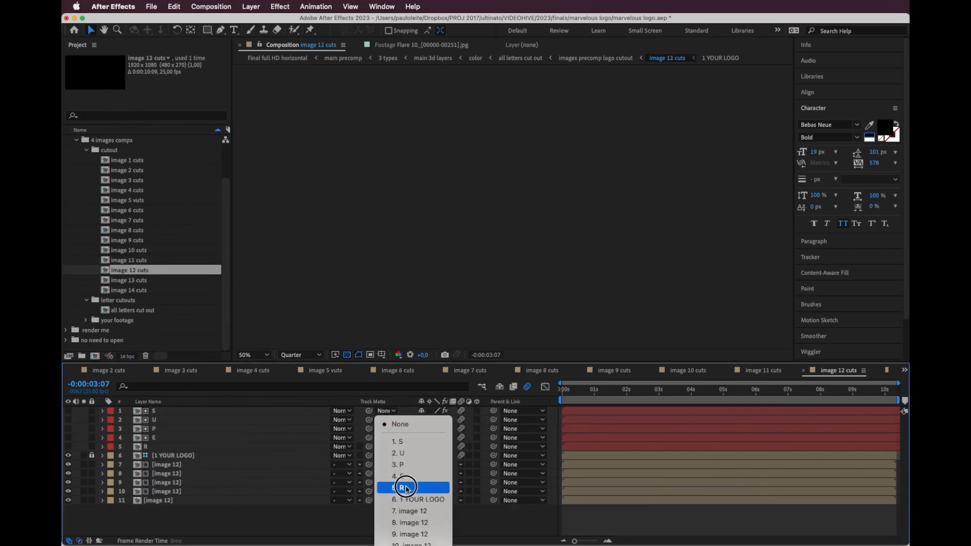
pyautogui.click(405, 488)
# In the image 13 cuts composition, assign the letter layers as track mattes of the matching image 13 layers
pyautogui.doubleClick(142, 280)
pyautogui.click(386, 465)
pyautogui.click(221, 403)
pyautogui.click(402, 465)
# In the image 14 cuts composition, assign S, U, P, E and R in order as track mattes of the five image 14 layers
pyautogui.click(147, 291)
pyautogui.doubleClick(146, 291)
pyautogui.click(386, 474)
pyautogui.click(402, 430)
pyautogui.click(387, 482)
pyautogui.click(387, 501)
pyautogui.click(414, 464)
pyautogui.click(386, 510)
pyautogui.click(407, 475)
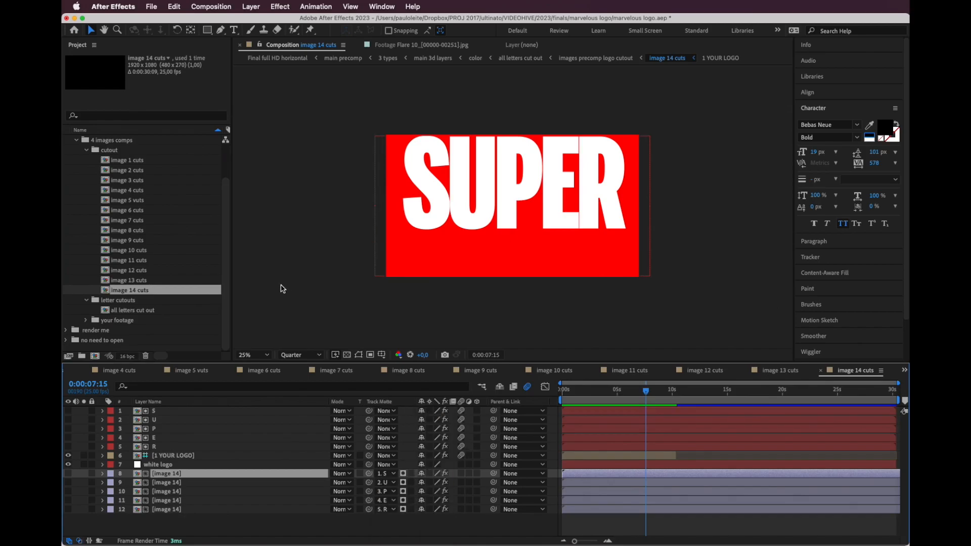
# Return to the image 1 cuts composition and set its current time to 0:00:00:09
pyautogui.doubleClick(137, 160)
pyautogui.click(588, 393)
pyautogui.moveTo(587, 394)
pyautogui.mouseDown()
pyautogui.moveTo(565, 393)
pyautogui.moveTo(574, 394)
pyautogui.mouseUp()
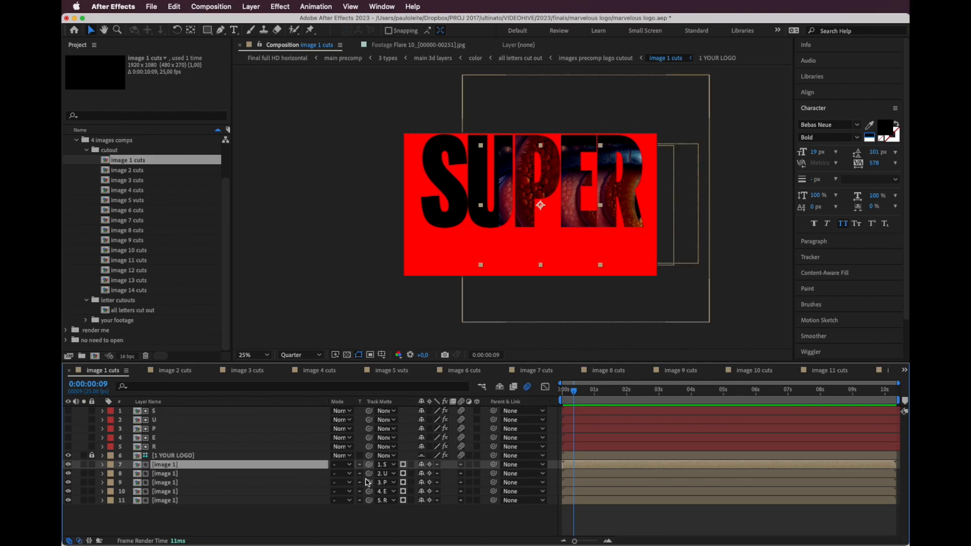
# Compare the track matte choices of the first image 1 layer under layer names and under source names
pyautogui.click(393, 465)
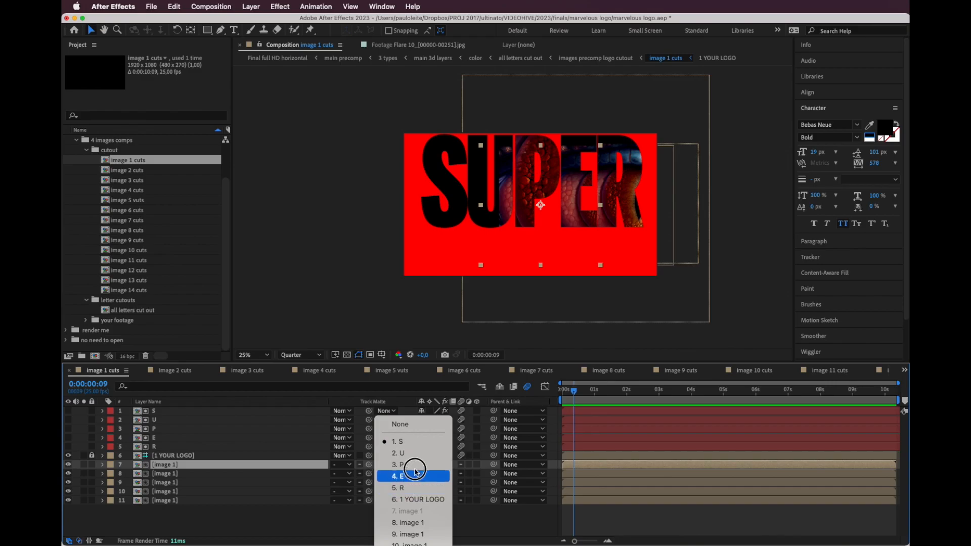
pyautogui.click(394, 442)
pyautogui.click(149, 402)
pyautogui.click(395, 465)
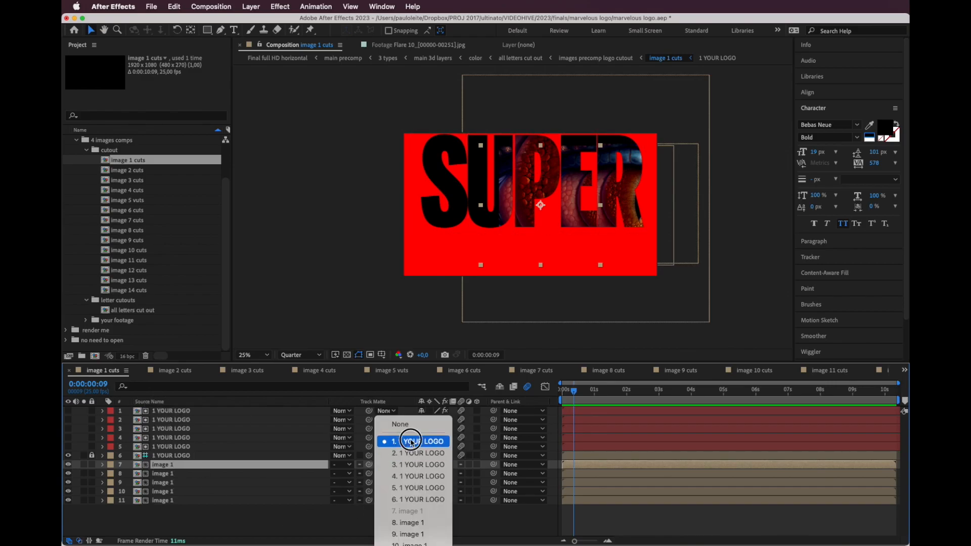
pyautogui.click(162, 443)
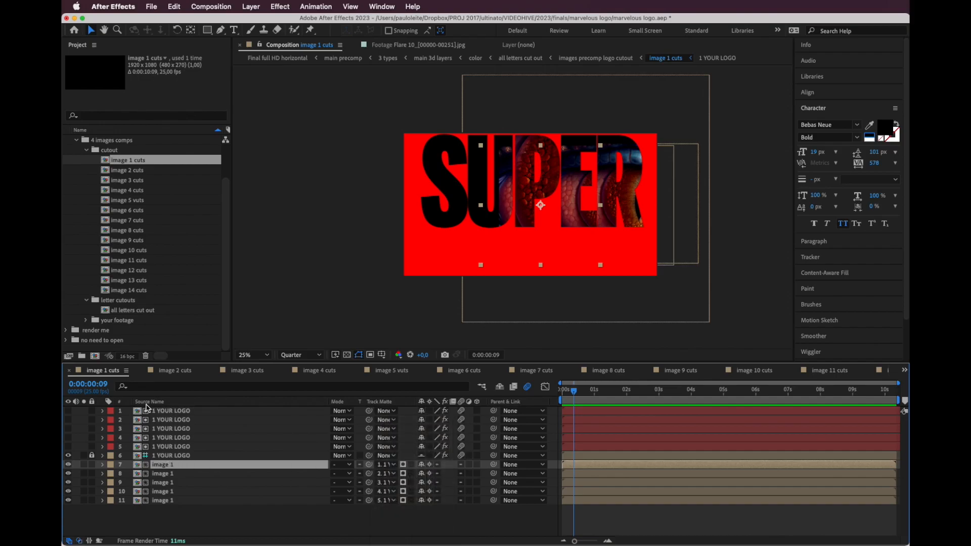
pyautogui.click(155, 402)
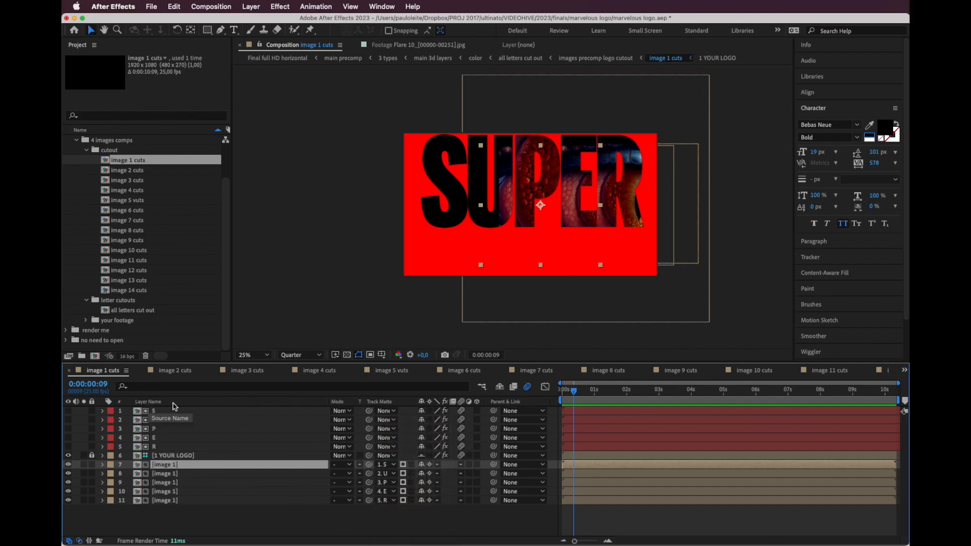
pyautogui.click(246, 533)
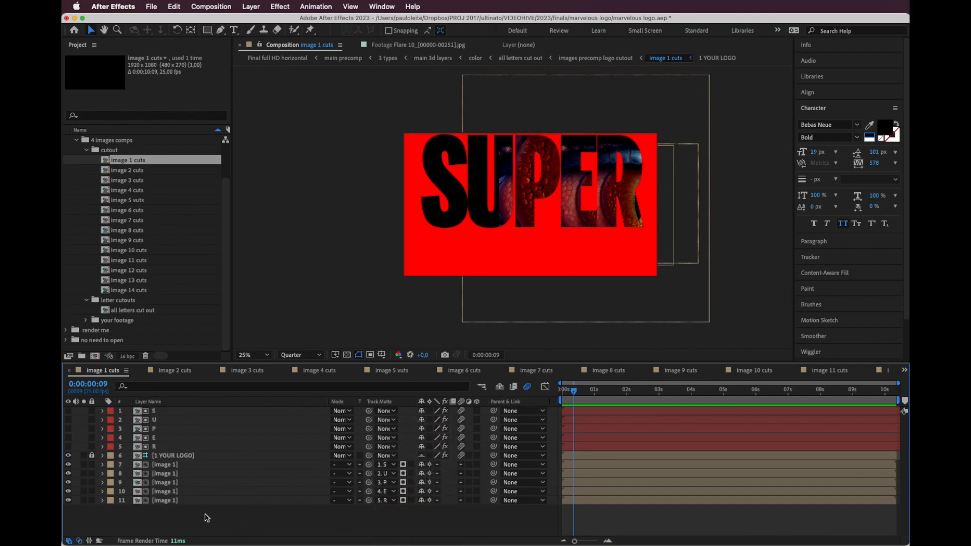
# Move the image 1 layer matted by S over the letter S, and solo it to fine-tune the eye picture's placement
pyautogui.click(169, 466)
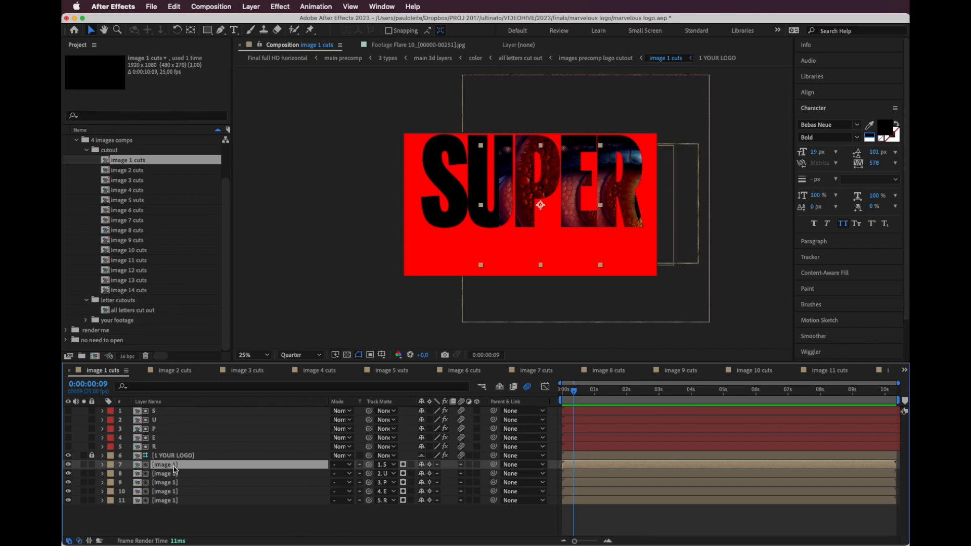
pyautogui.moveTo(573, 208); pyautogui.dragTo(481, 197)
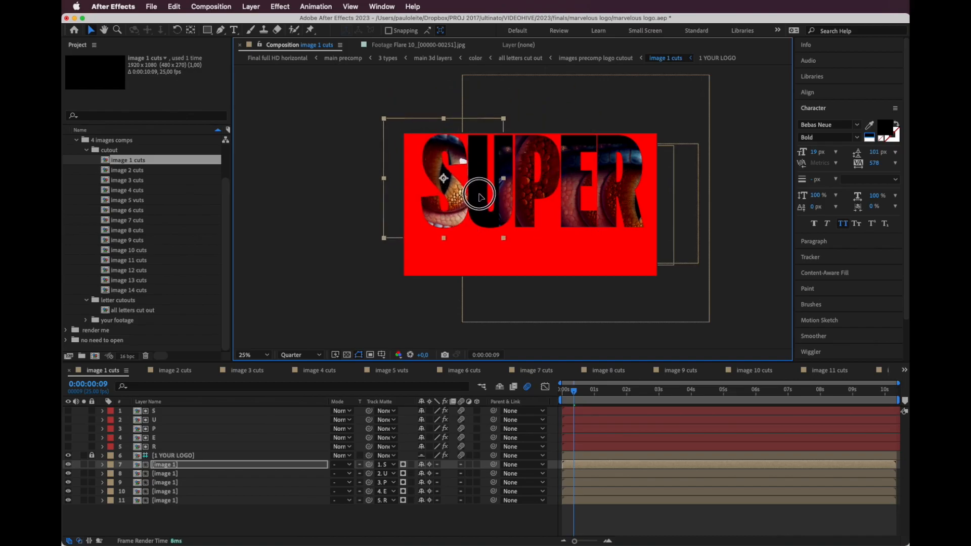
pyautogui.click(84, 464)
pyautogui.moveTo(400, 203); pyautogui.dragTo(509, 214)
pyautogui.moveTo(446, 195); pyautogui.dragTo(416, 202)
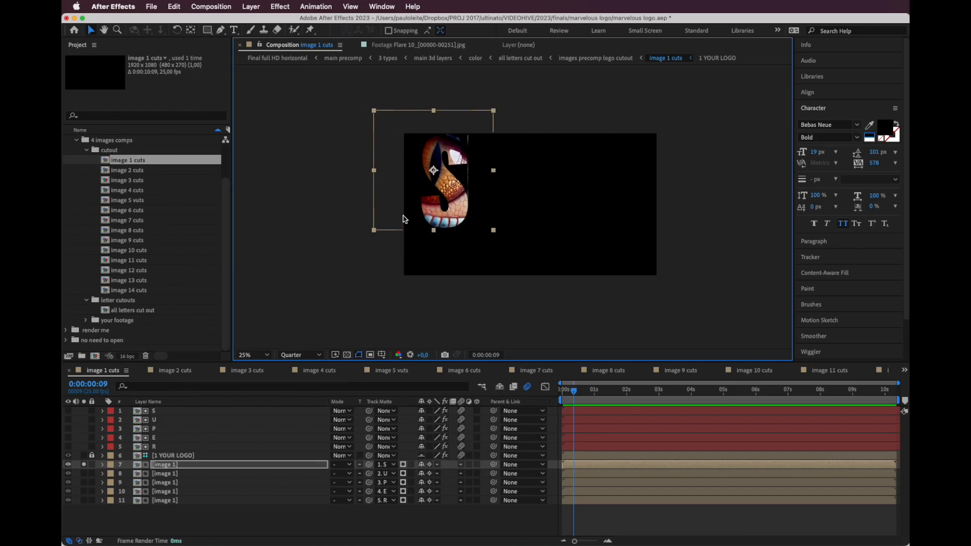
# Set the preview resolution to Full and inspect the right edge of the letter S at 100% for stray pixels
pyautogui.scroll(4, 446, 177)
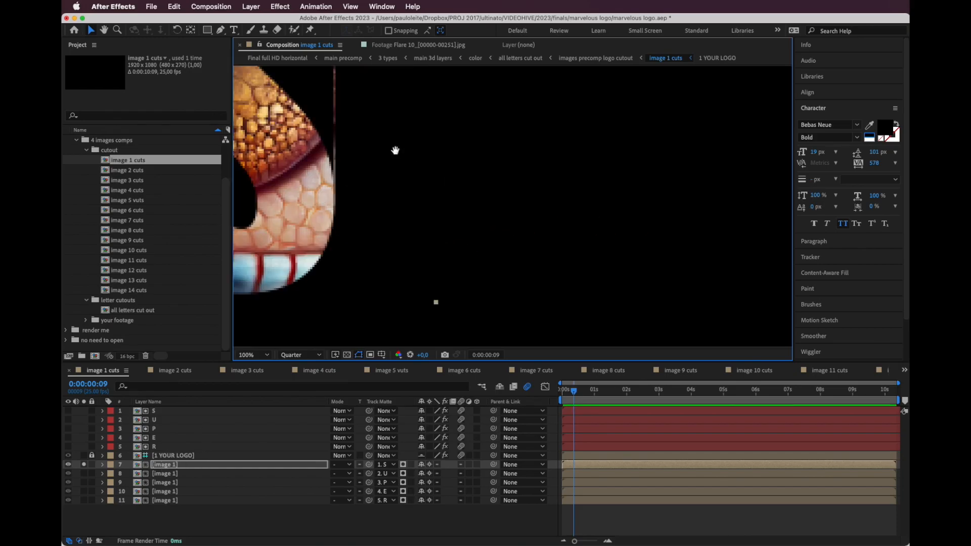
pyautogui.scroll(-1, 520, 262)
pyautogui.click(318, 355)
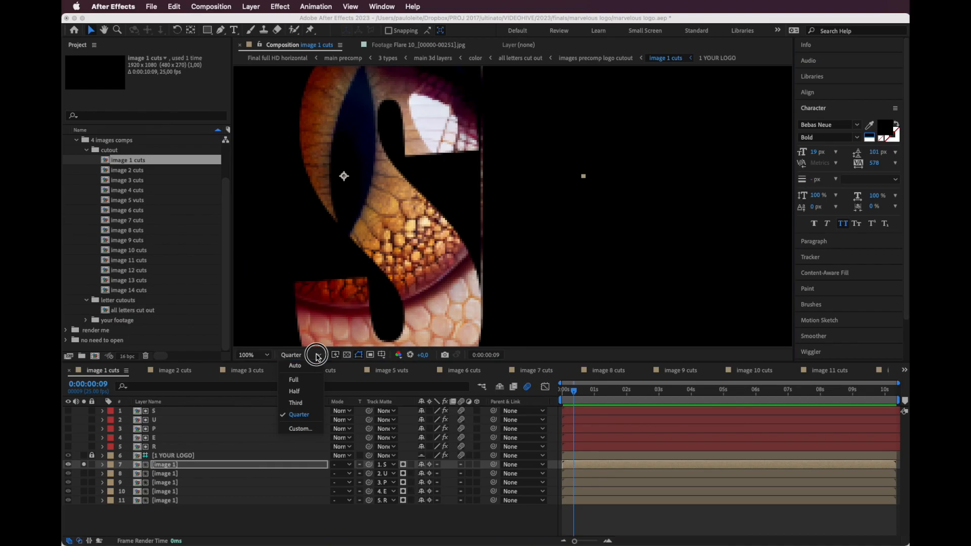
pyautogui.click(307, 380)
pyautogui.moveTo(486, 169); pyautogui.dragTo(472, 299)
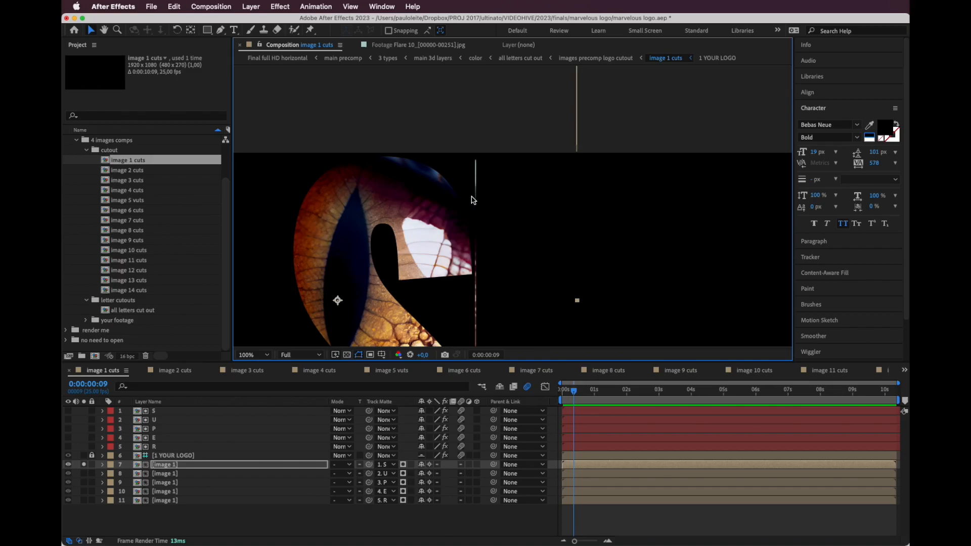
# Open the all letters cut out composition to see the matted letters together
pyautogui.press(',')
pyautogui.press('.')
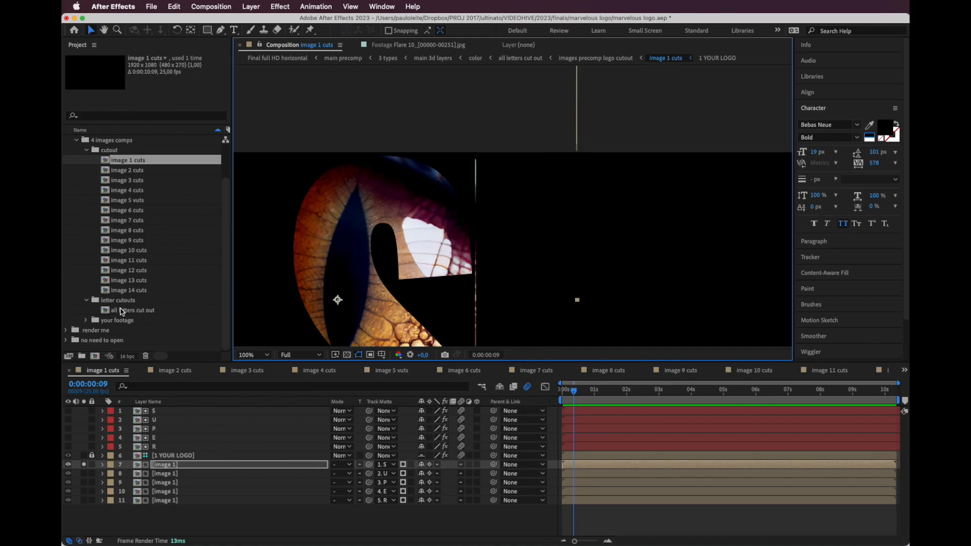
pyautogui.doubleClick(140, 311)
pyautogui.press('.')
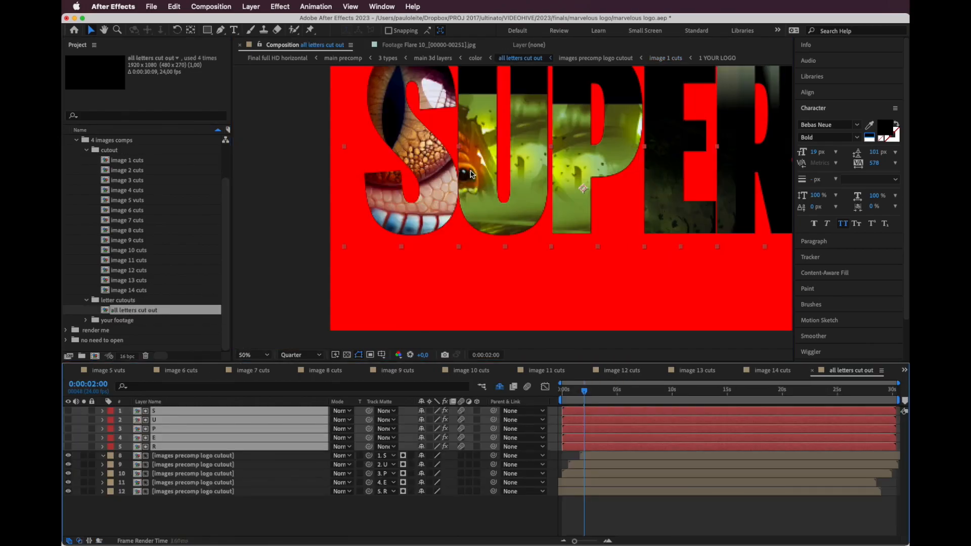
pyautogui.press('space')
pyautogui.moveTo(460, 129); pyautogui.dragTo(473, 190)
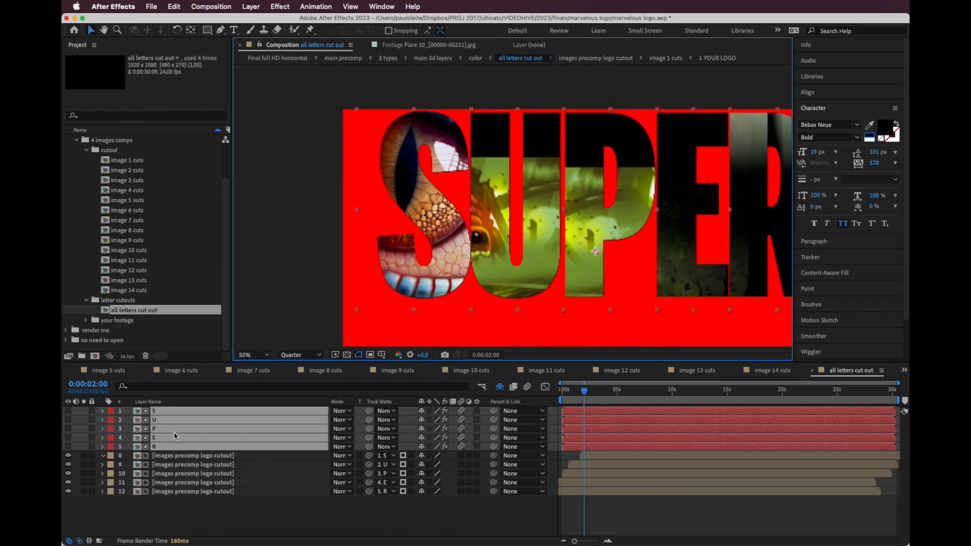
# Select the S matte layer in the all letters cut out composition and set the preview resolution to Full
pyautogui.click(170, 463)
pyautogui.click(167, 410)
pyautogui.press('.')
pyautogui.press('space')
pyautogui.moveTo(443, 153); pyautogui.dragTo(477, 262)
pyautogui.click(300, 354)
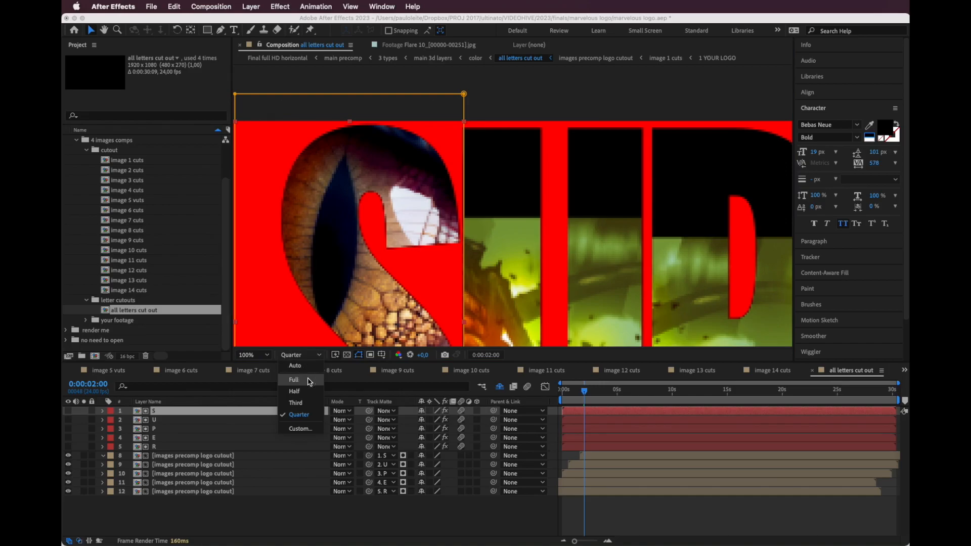
pyautogui.click(300, 374)
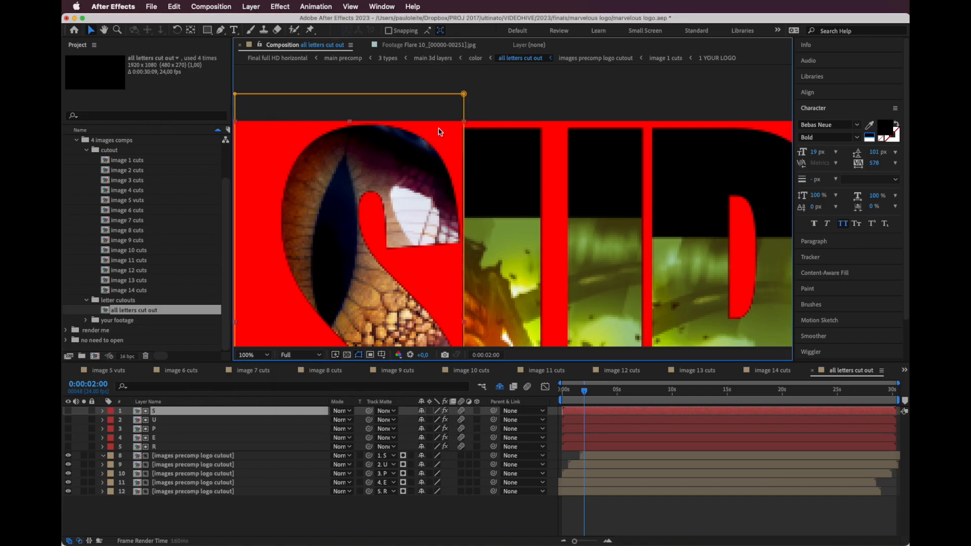
# Examine the edge between the letters S and U at up to 200% for stray pixels
pyautogui.press('.')
pyautogui.press(',')
pyautogui.press(',')
pyautogui.press(',')
pyautogui.press(',')
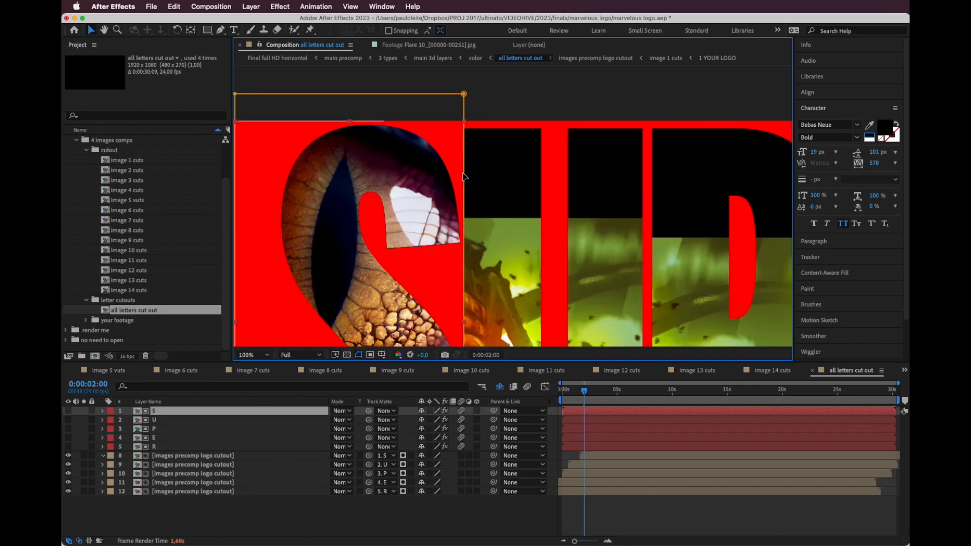
pyautogui.press('.')
pyautogui.moveTo(403, 148); pyautogui.dragTo(424, 230)
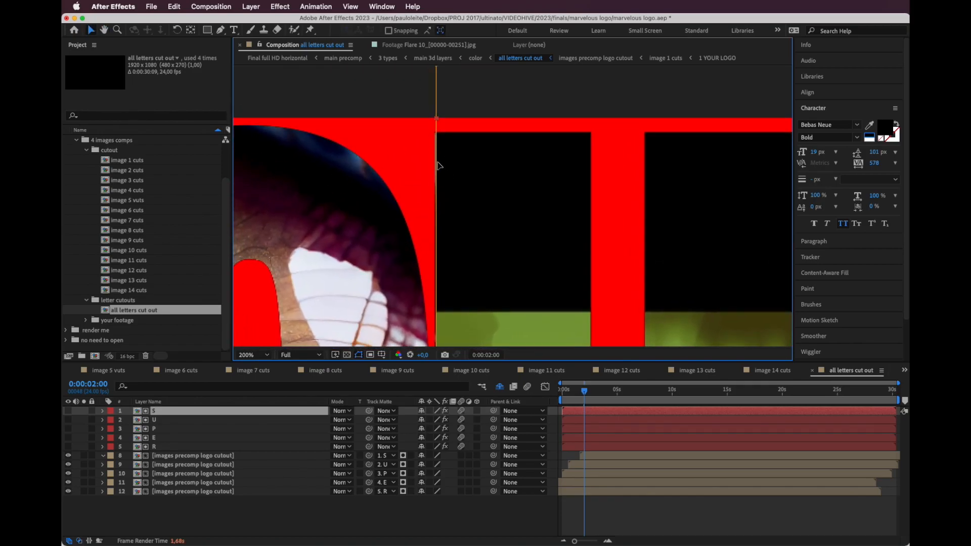
pyautogui.press(',')
pyautogui.press(',')
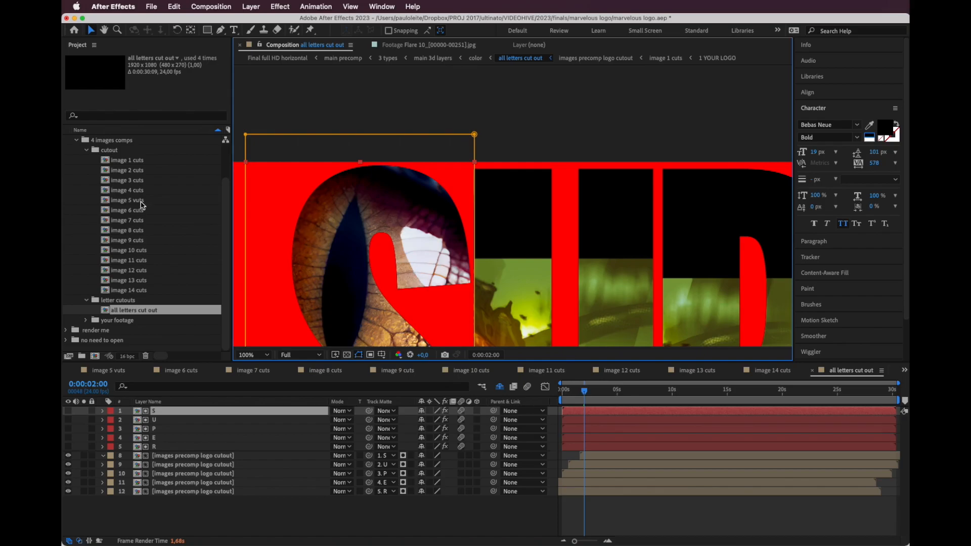
# Return to the image 1 cuts composition, unsolo the image layer matted by S and shift it over the letter
pyautogui.doubleClick(147, 159)
pyautogui.press(',')
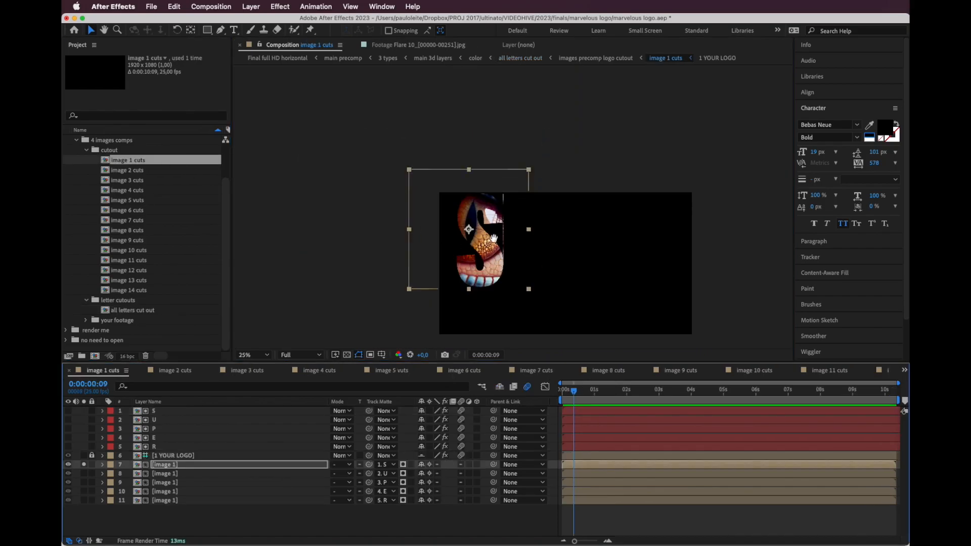
pyautogui.moveTo(491, 280); pyautogui.dragTo(456, 228)
pyautogui.click(84, 465)
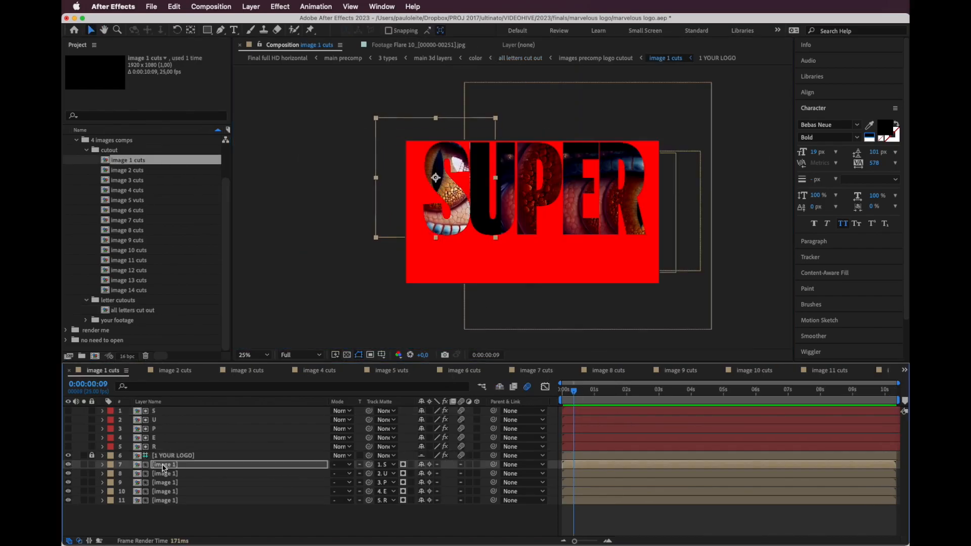
pyautogui.moveTo(469, 223); pyautogui.dragTo(489, 199)
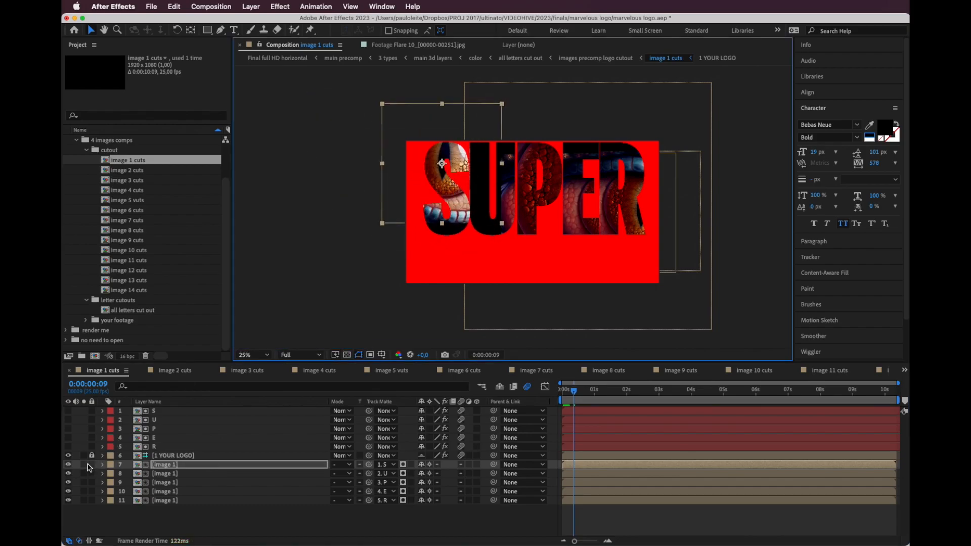
# Solo the image 1 layer matted by S again and set the preview resolution to Quarter
pyautogui.click(84, 465)
pyautogui.click(302, 355)
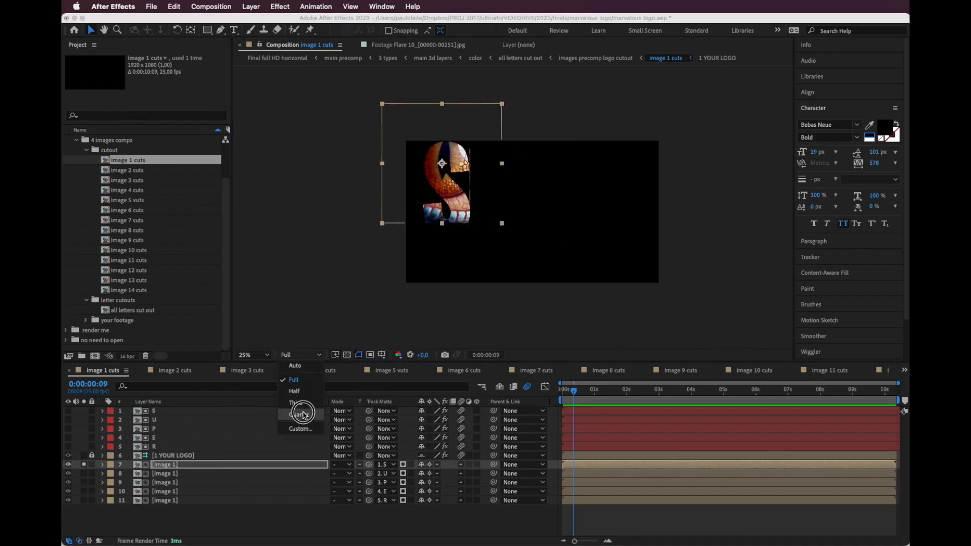
pyautogui.click(302, 414)
pyautogui.scroll(1, 344, 227)
pyautogui.scroll(-2, 401, 221)
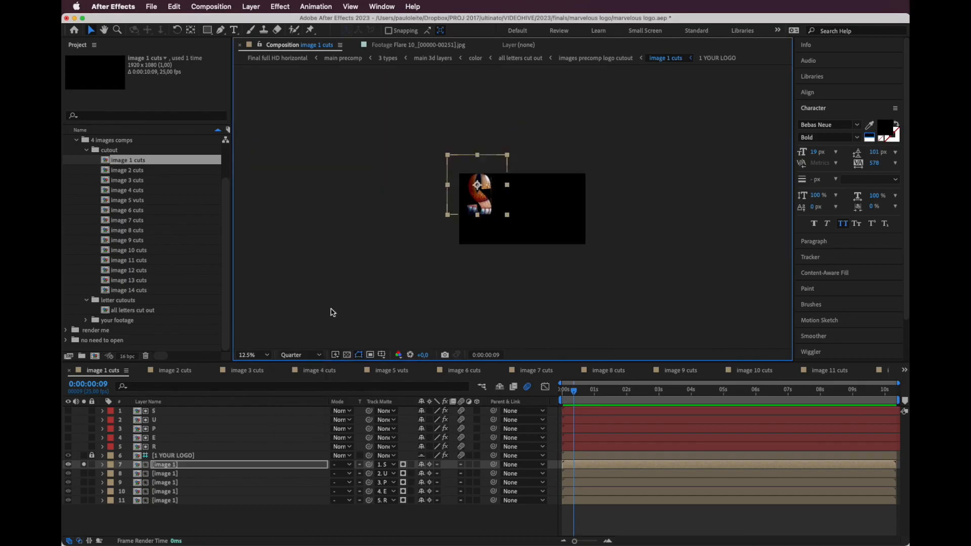
# Briefly solo the S matte layer to check the shape of its letter, and unsolo it again
pyautogui.click(174, 464)
pyautogui.click(161, 411)
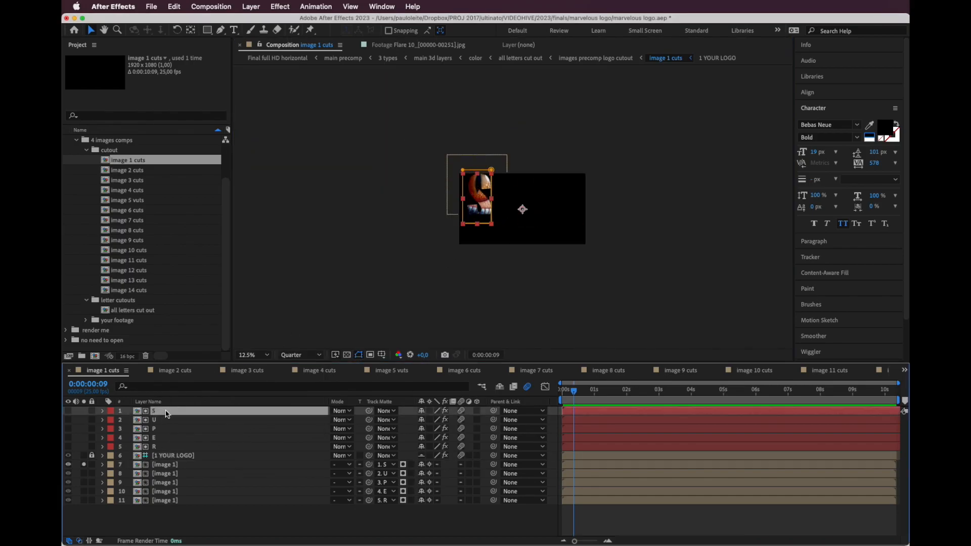
pyautogui.scroll(2, 427, 212)
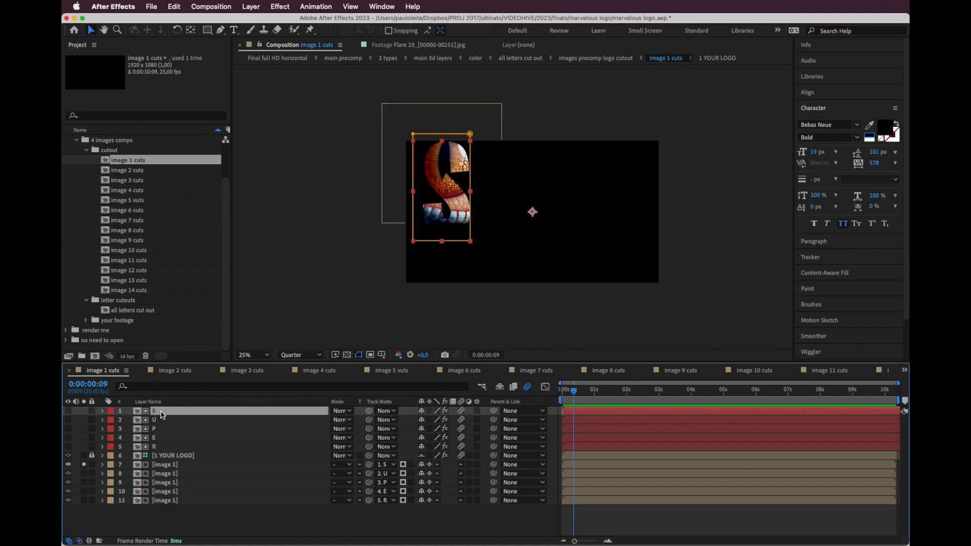
pyautogui.click(91, 411)
pyautogui.click(84, 411)
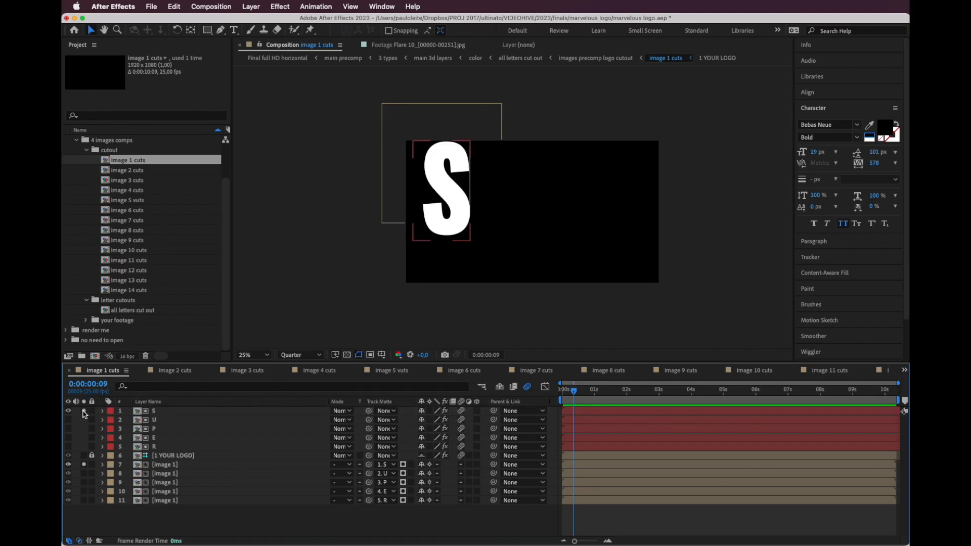
pyautogui.click(84, 411)
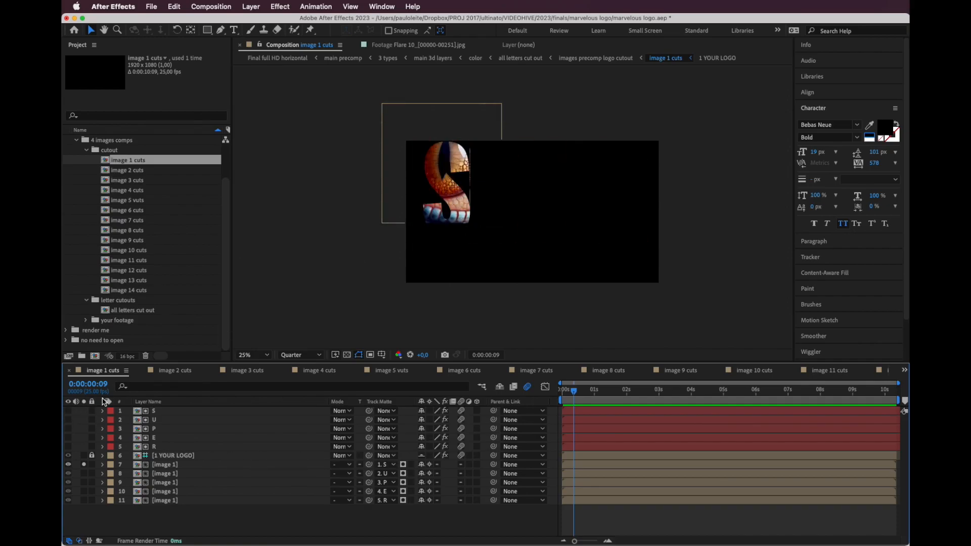
# Move and scale down the image 1 layer matted by S to fit the eye picture to the letter, and unsolo it
pyautogui.click(171, 465)
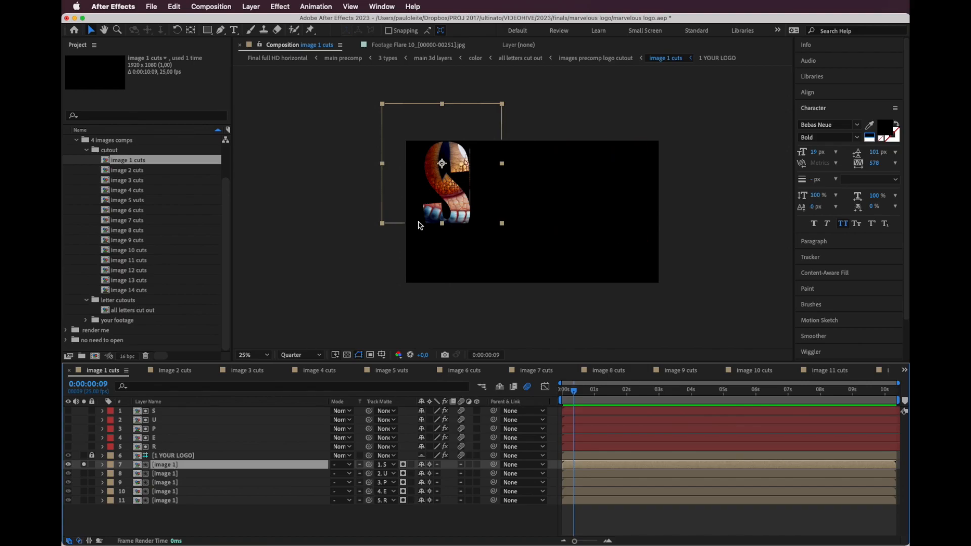
pyautogui.moveTo(453, 199); pyautogui.dragTo(449, 228)
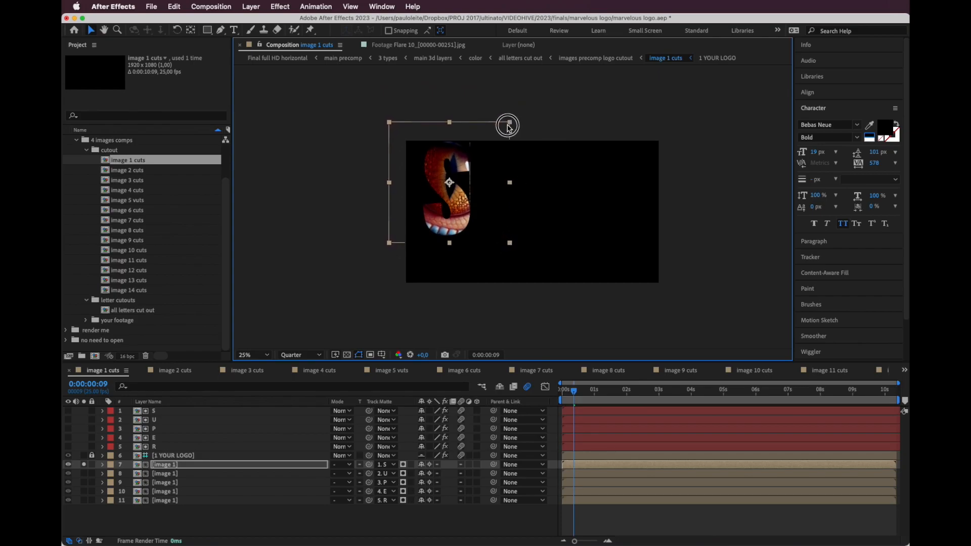
pyautogui.moveTo(523, 117); pyautogui.dragTo(485, 131)
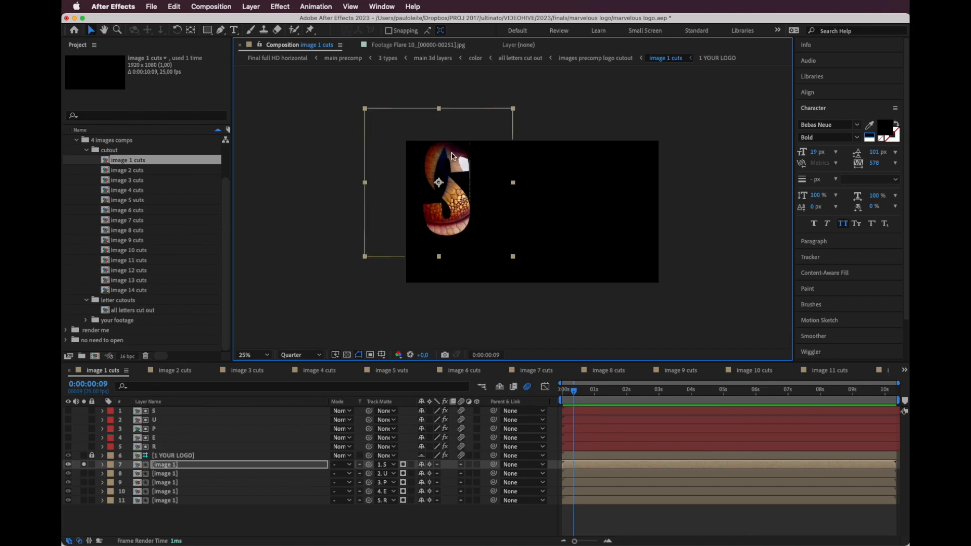
pyautogui.moveTo(471, 134)
pyautogui.mouseDown()
pyautogui.moveTo(481, 122)
pyautogui.moveTo(481, 143)
pyautogui.moveTo(502, 122)
pyautogui.moveTo(470, 143)
pyautogui.moveTo(452, 137)
pyautogui.mouseUp()
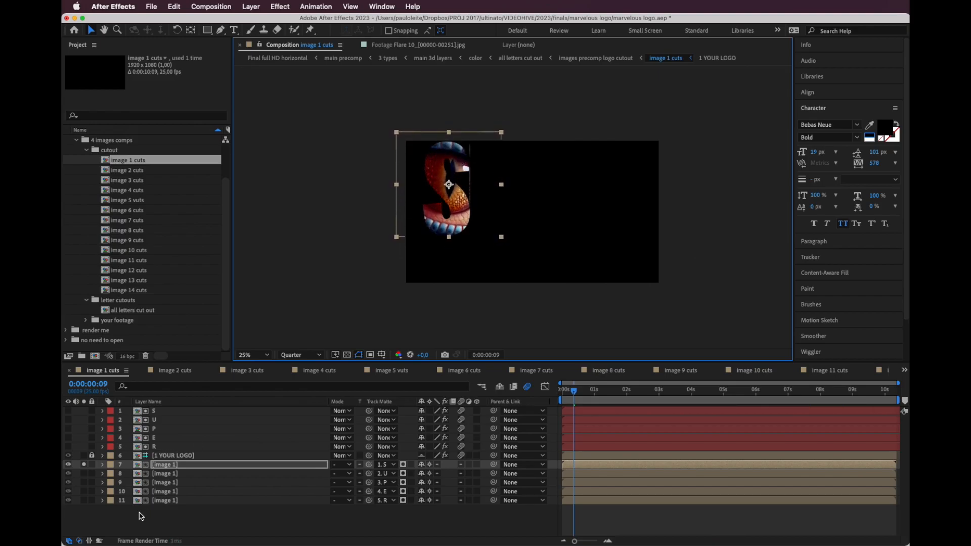
pyautogui.click(84, 465)
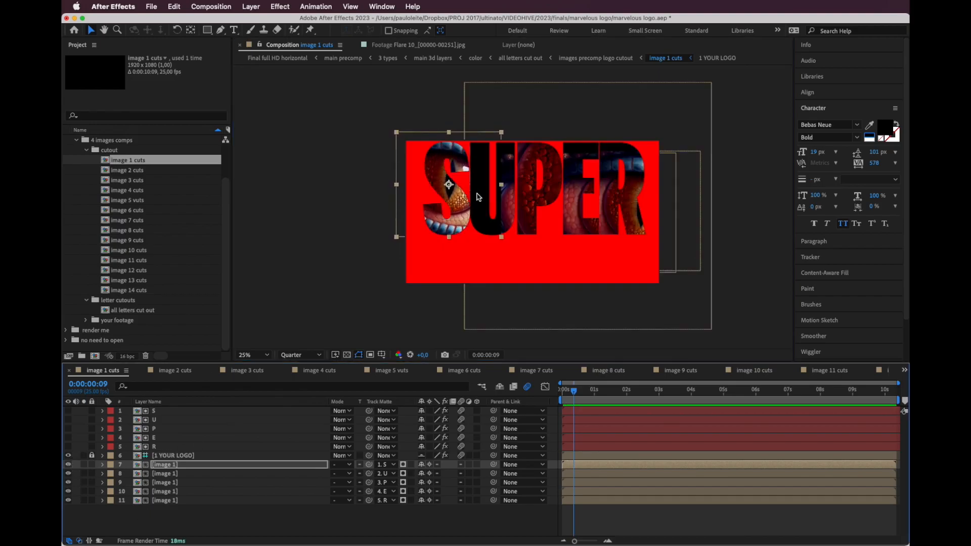
# Move the U-matted image 1 layer over its letter, and scale down and position the P-matted one so the eye sits in the P
pyautogui.click(161, 473)
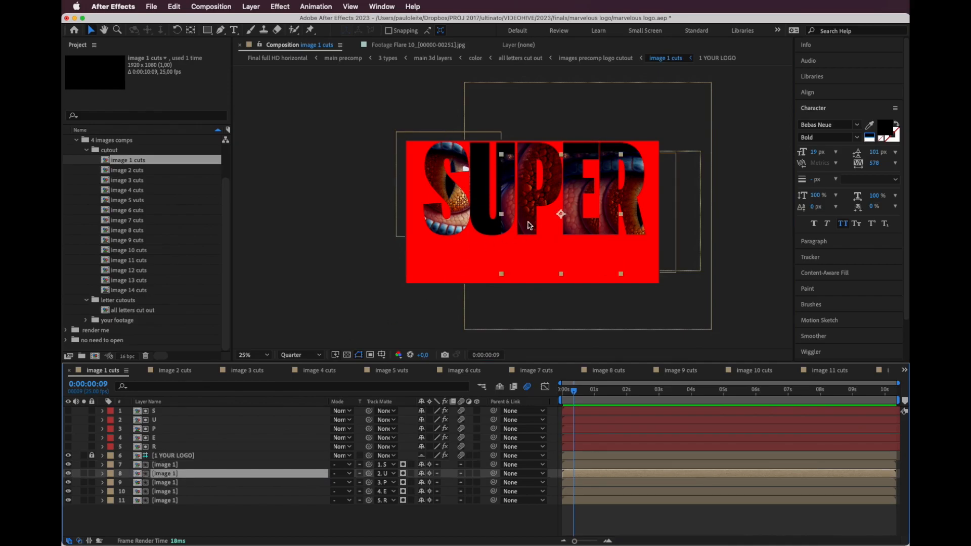
pyautogui.moveTo(539, 230); pyautogui.dragTo(501, 197)
pyautogui.click(158, 483)
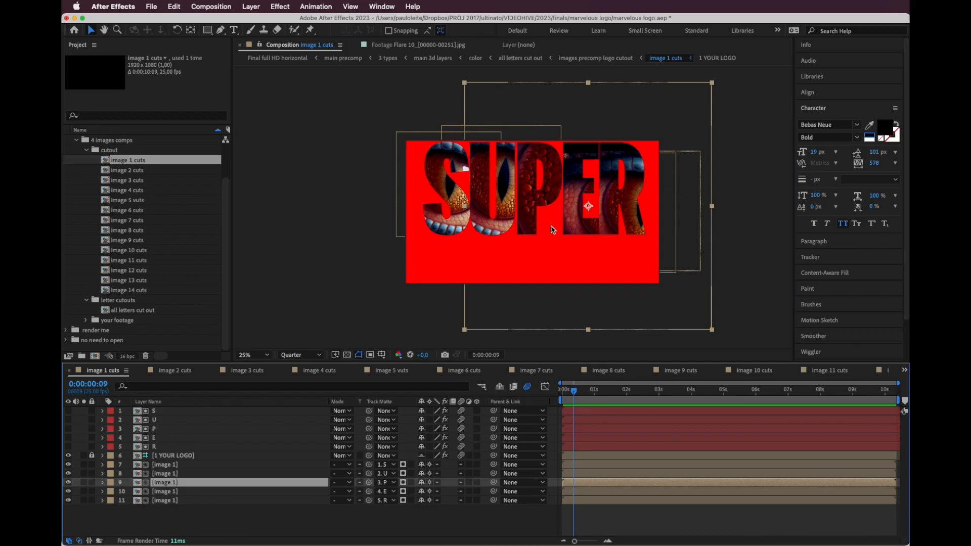
pyautogui.moveTo(559, 227); pyautogui.dragTo(498, 214)
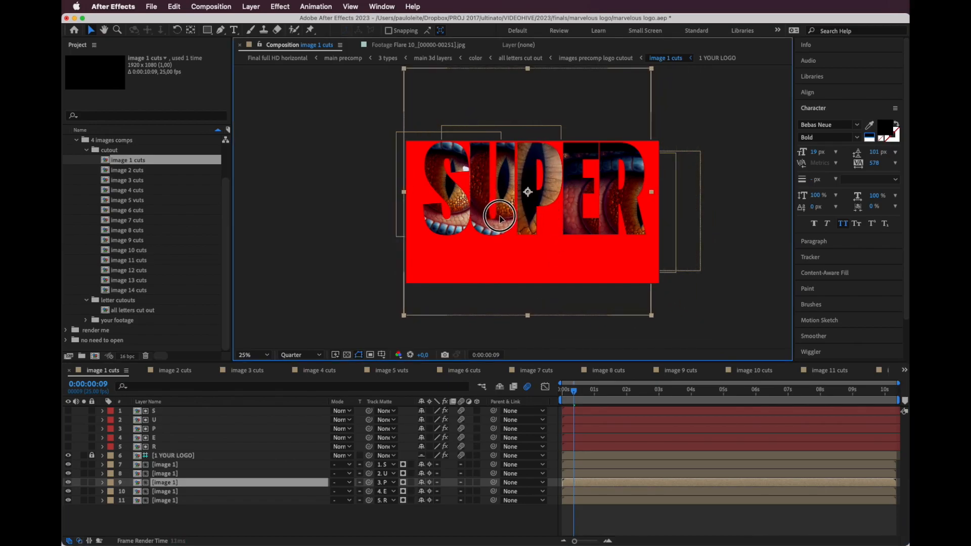
pyautogui.moveTo(653, 318); pyautogui.dragTo(577, 243)
pyautogui.moveTo(554, 195); pyautogui.dragTo(553, 192)
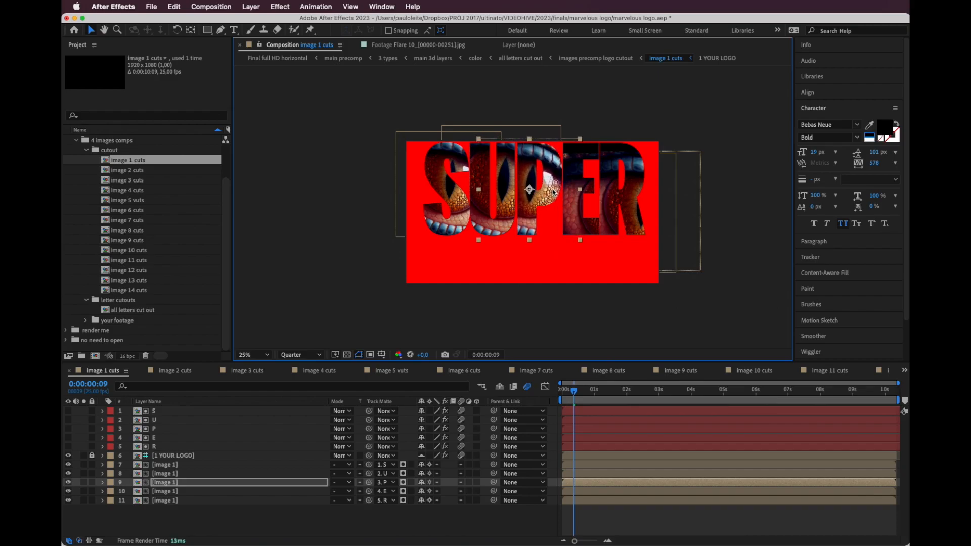
# Scale down the E-matted image 1 layer and position it and the R-matted one so the eye sits in each letter
pyautogui.click(184, 490)
pyautogui.moveTo(581, 232); pyautogui.dragTo(539, 204)
pyautogui.moveTo(633, 247); pyautogui.dragTo(616, 240)
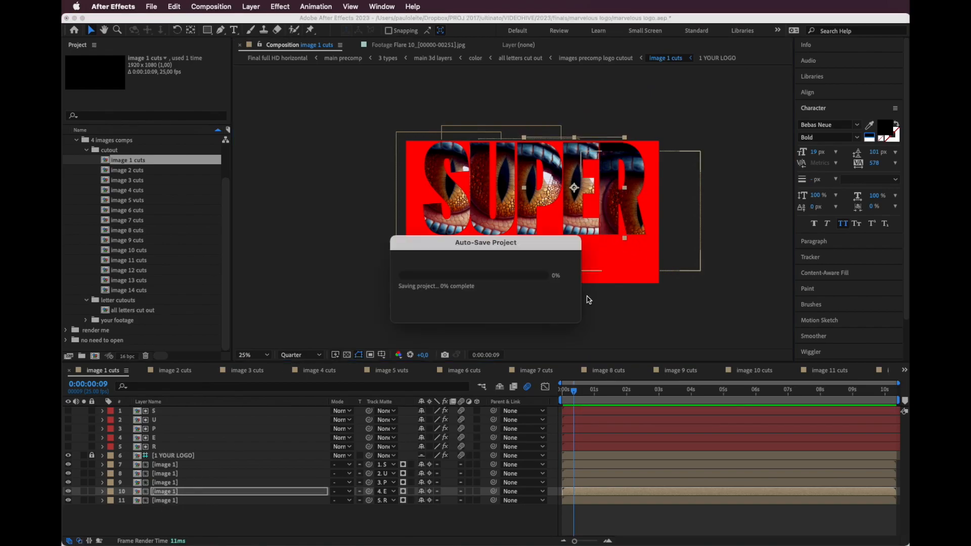
pyautogui.moveTo(191, 501); pyautogui.dragTo(200, 492)
pyautogui.moveTo(687, 245); pyautogui.dragTo(656, 218)
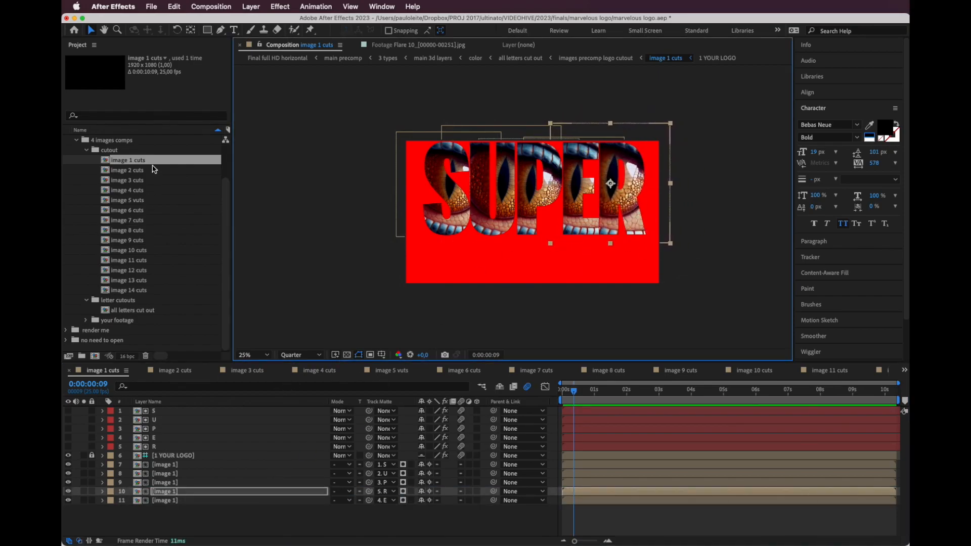
# Open the image 2 cuts composition and set its current time to 0:00:01:19
pyautogui.click(133, 172)
pyautogui.doubleClick(134, 172)
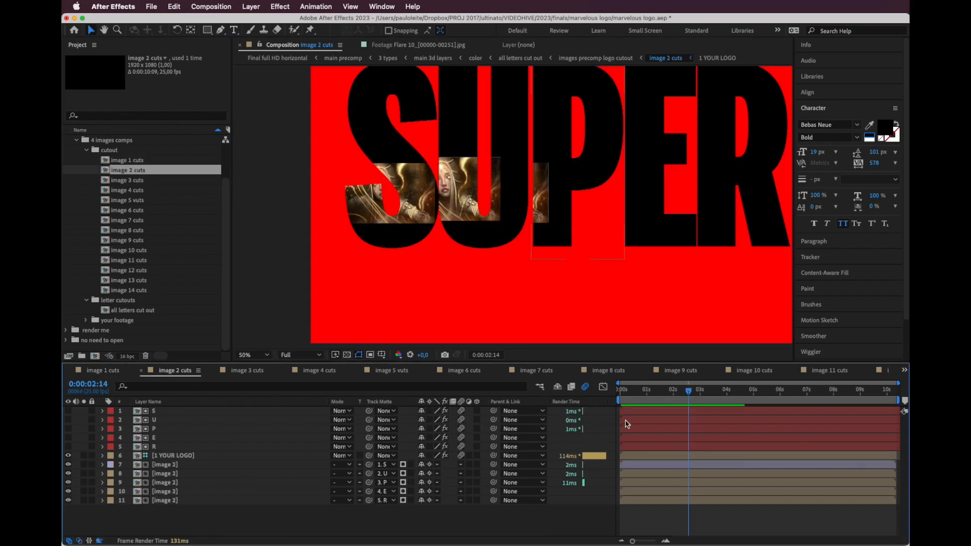
pyautogui.click(667, 390)
pyautogui.press(',')
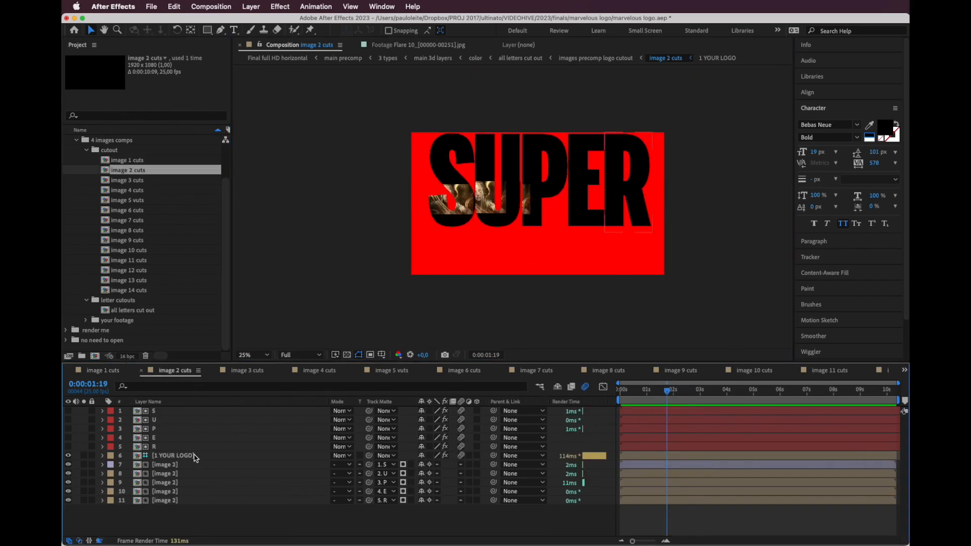
# Enlarge and position the image 2 layers matted by S and U so the woman's face fills each letter
pyautogui.moveTo(170, 469); pyautogui.dragTo(170, 448)
pyautogui.moveTo(475, 218); pyautogui.dragTo(527, 231)
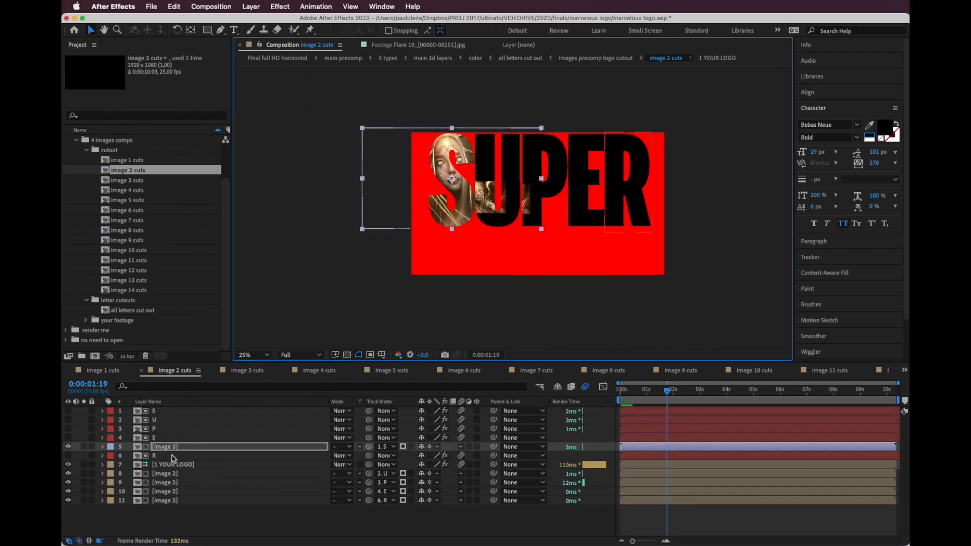
pyautogui.moveTo(168, 452); pyautogui.dragTo(171, 472)
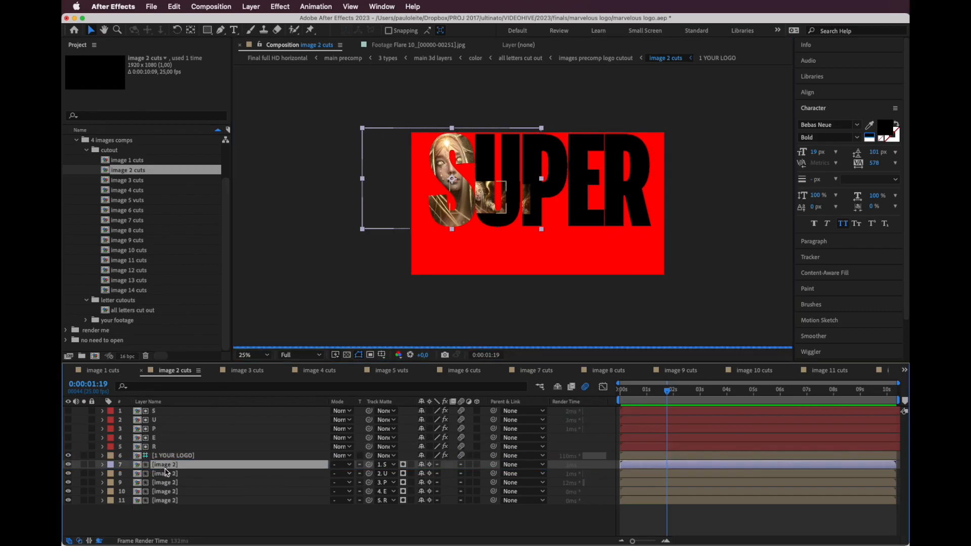
pyautogui.click(167, 473)
pyautogui.moveTo(506, 213); pyautogui.dragTo(550, 251)
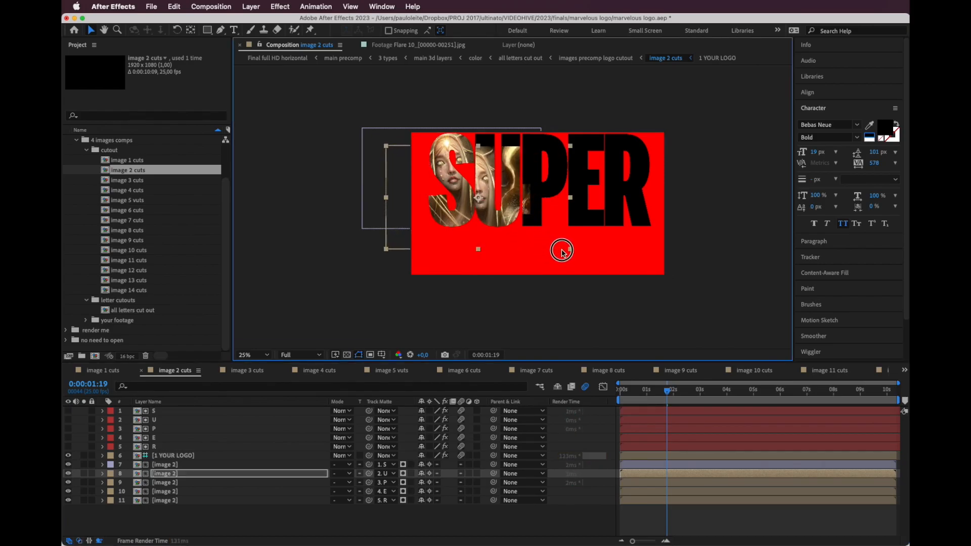
pyautogui.moveTo(496, 219); pyautogui.dragTo(515, 202)
# Enlarge and position the P-matted image 2 layer so the face fills the P, keeping it below the U-matted layer
pyautogui.moveTo(179, 481); pyautogui.dragTo(192, 470)
pyautogui.moveTo(526, 191); pyautogui.dragTo(593, 225)
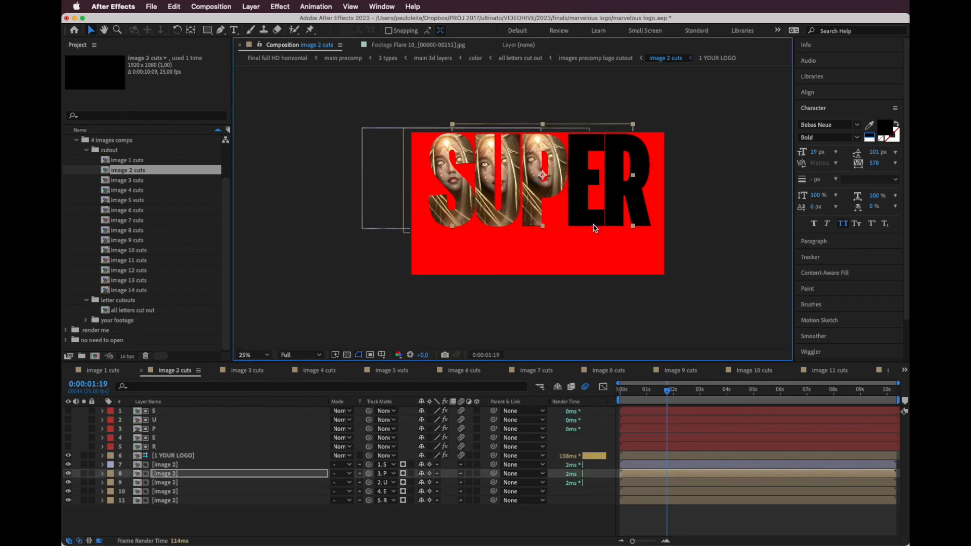
pyautogui.moveTo(554, 174); pyautogui.dragTo(552, 177)
pyautogui.moveTo(175, 482); pyautogui.dragTo(183, 469)
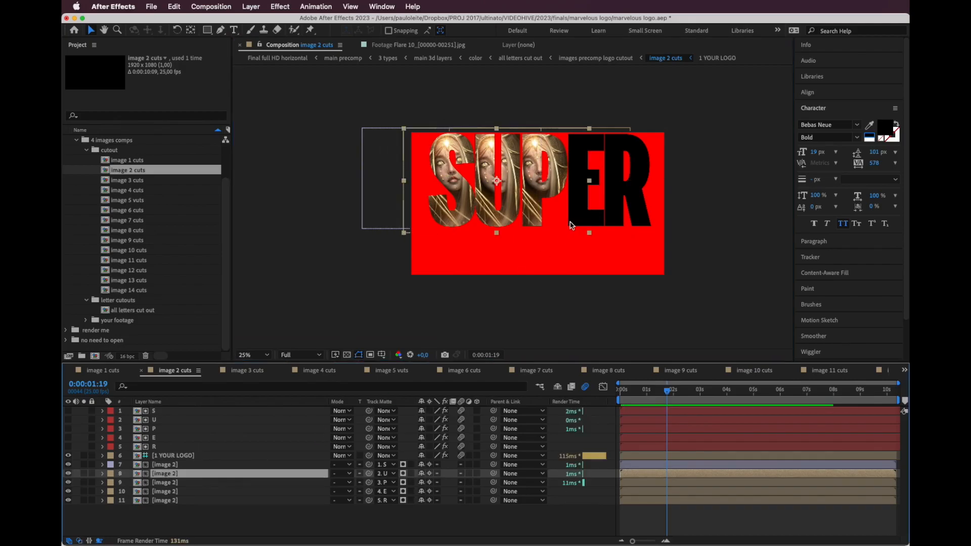
# Enlarge and position the image 2 layers matted by E and R so the woman's face fills both letters
pyautogui.click(167, 483)
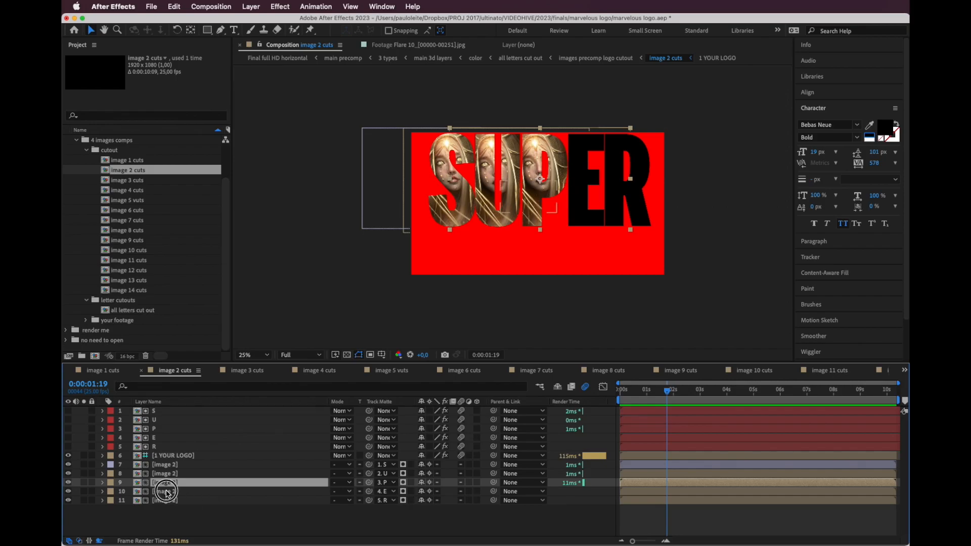
pyautogui.click(166, 492)
pyautogui.moveTo(552, 208); pyautogui.dragTo(732, 236)
pyautogui.moveTo(586, 184); pyautogui.dragTo(593, 222)
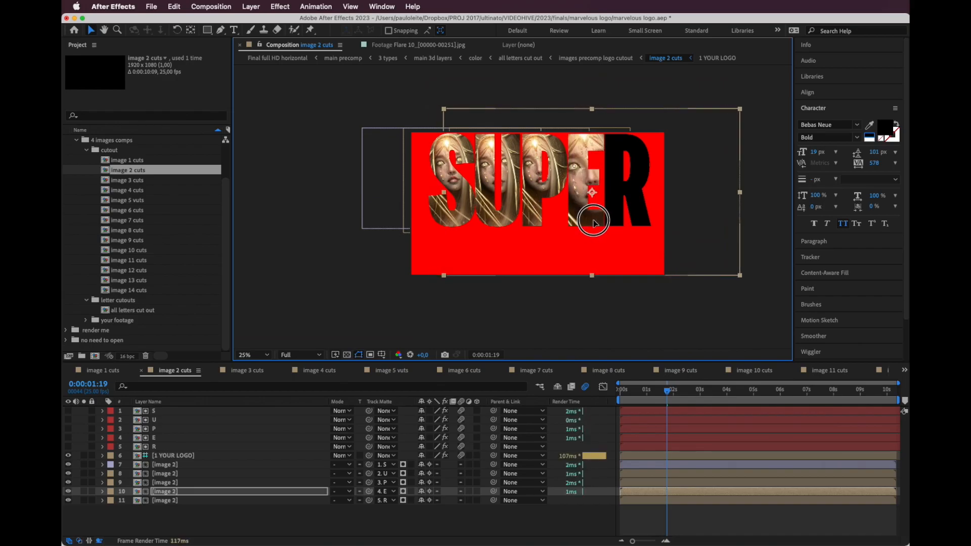
pyautogui.click(167, 500)
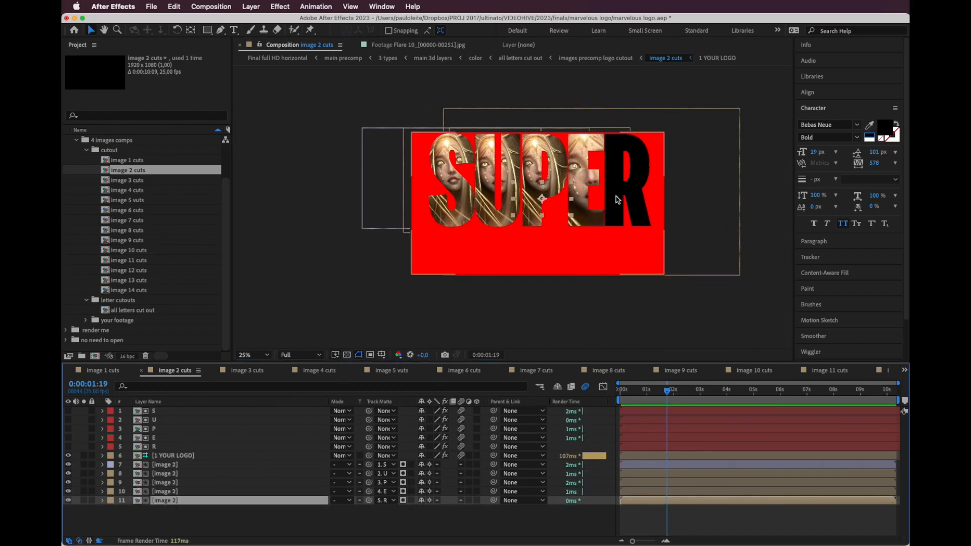
pyautogui.moveTo(570, 216); pyautogui.dragTo(652, 201)
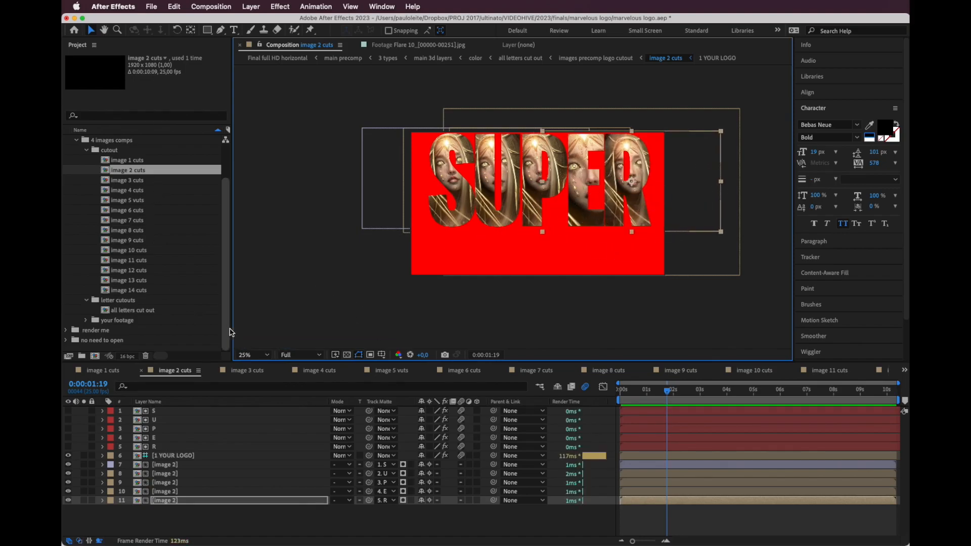
# Open the image 3 cuts composition, then enlarge and position the S-matted image 3 layer to fill the S, keeping it above the U-matted layer
pyautogui.click(249, 371)
pyautogui.scroll(-2, 523, 248)
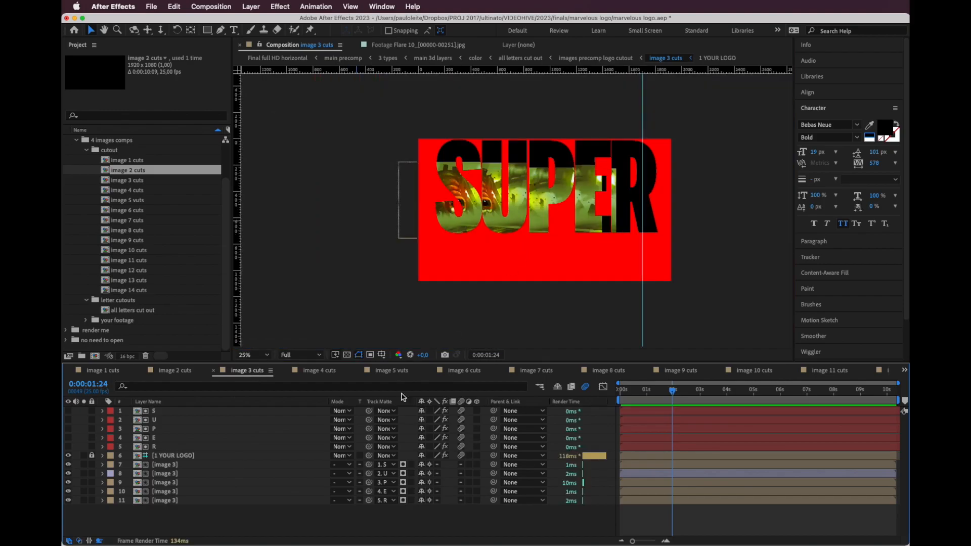
pyautogui.moveTo(164, 466); pyautogui.dragTo(166, 443)
pyautogui.moveTo(475, 215); pyautogui.dragTo(476, 207)
pyautogui.moveTo(523, 232); pyautogui.dragTo(543, 249)
pyautogui.moveTo(465, 207); pyautogui.dragTo(465, 199)
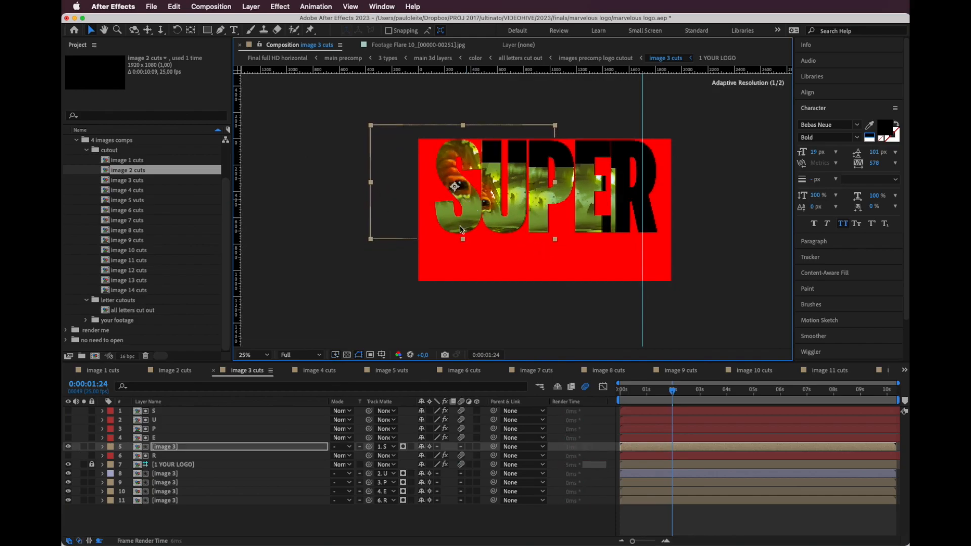
pyautogui.moveTo(175, 449); pyautogui.dragTo(171, 464)
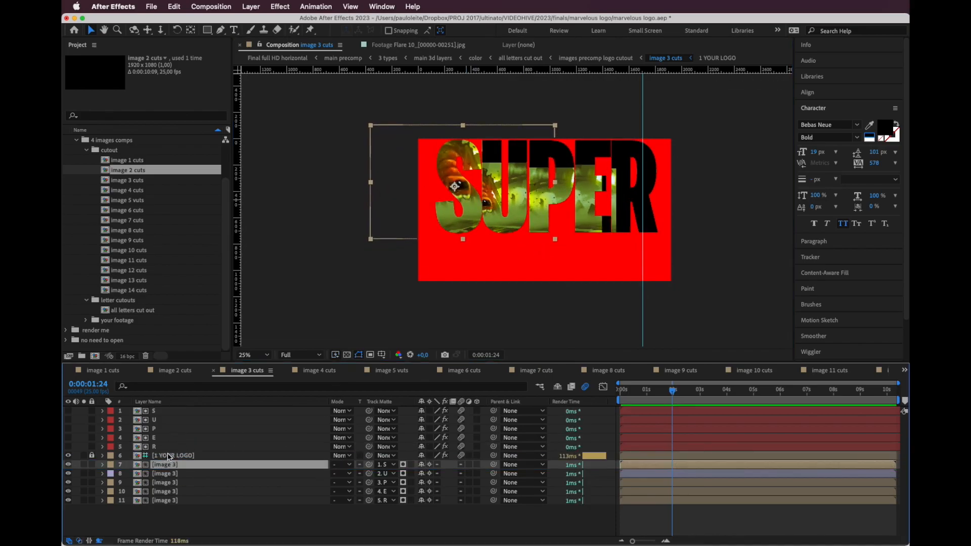
# Position the E-matted and R-matted image 3 layers so the picture fills each letter
pyautogui.click(178, 491)
pyautogui.moveTo(581, 203); pyautogui.dragTo(607, 202)
pyautogui.click(175, 500)
pyautogui.moveTo(603, 241); pyautogui.dragTo(702, 214)
# Open the image 4 cuts composition and fit its matted image 4 layers to their letters
pyautogui.click(319, 370)
pyautogui.click(174, 473)
pyautogui.click(176, 482)
pyautogui.click(177, 491)
pyautogui.click(174, 500)
# Open the image 5 vuts composition and fit each matted image 5 layer to its letter
pyautogui.click(391, 372)
pyautogui.click(175, 464)
pyautogui.click(177, 473)
pyautogui.click(175, 482)
pyautogui.click(175, 491)
pyautogui.click(175, 500)
# Open the image 6 cuts composition and adjust the order and position of its matted image layers to fill the letters
pyautogui.click(463, 371)
pyautogui.click(175, 455)
pyautogui.moveTo(174, 455); pyautogui.dragTo(174, 468)
pyautogui.click(526, 210)
pyautogui.click(175, 473)
pyautogui.moveTo(524, 208)
pyautogui.mouseDown()
pyautogui.moveTo(540, 184)
pyautogui.moveTo(568, 189)
pyautogui.moveTo(517, 197)
pyautogui.mouseUp()
pyautogui.click(535, 164)
# Open the image 7 cuts composition and fit its matted image 7 layers to their letters
pyautogui.click(536, 370)
pyautogui.click(175, 464)
pyautogui.keyDown('shift'); pyautogui.click(181, 500); pyautogui.keyUp('shift')
pyautogui.click(252, 513)
pyautogui.click(174, 482)
pyautogui.click(176, 491)
pyautogui.click(174, 500)
# Open the image 8 cuts composition and adjust its matted image 8 layers to fill the SUPER letters
pyautogui.click(609, 370)
pyautogui.click(174, 465)
pyautogui.keyDown('shift'); pyautogui.click(168, 500); pyautogui.keyUp('shift')
pyautogui.moveTo(182, 457); pyautogui.dragTo(182, 469)
pyautogui.click(177, 483)
# Fit the matted balloon picture layers in image 9 cuts to the SUPER letters, with the P-matted layer above the U-matted one
pyautogui.click(681, 371)
pyautogui.click(175, 464)
pyautogui.keyDown('shift'); pyautogui.click(175, 500); pyautogui.keyUp('shift')
pyautogui.click(182, 473)
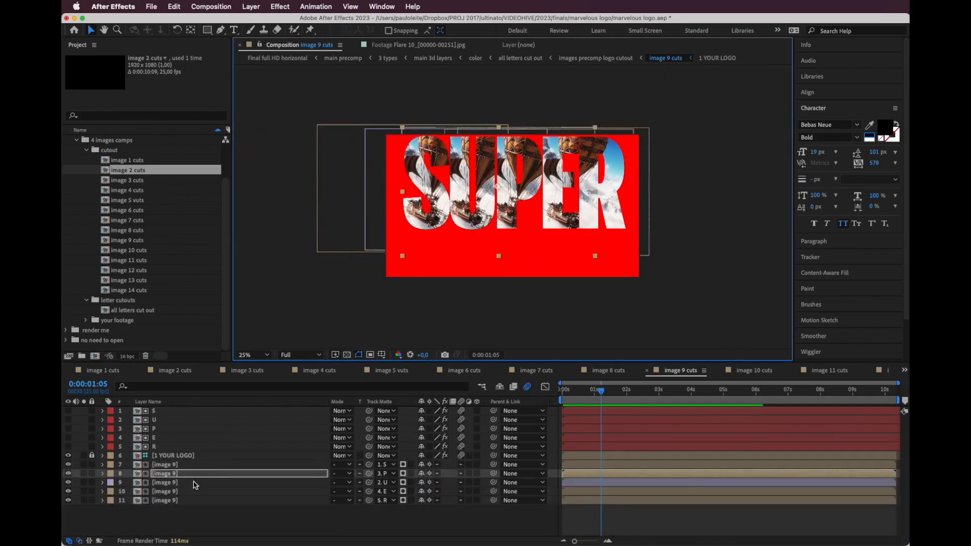
# Open image 10 cuts, show the Scale of its image layers, and scale and position them so the warrior fills each letter
pyautogui.click(754, 371)
pyautogui.click(174, 464)
pyautogui.keyDown('shift'); pyautogui.click(174, 500); pyautogui.keyUp('shift')
pyautogui.press('s')
pyautogui.moveTo(441, 478); pyautogui.dragTo(461, 477)
pyautogui.moveTo(559, 217); pyautogui.dragTo(613, 226)
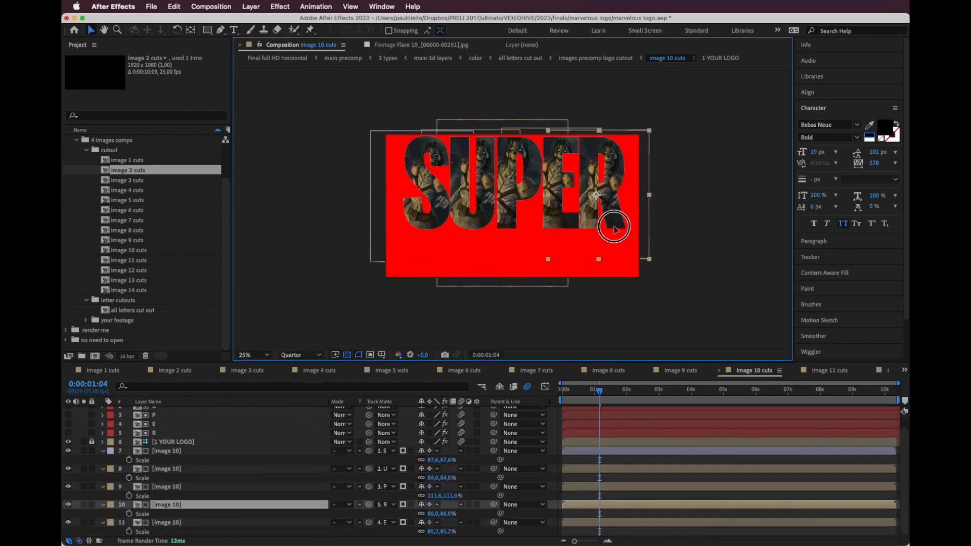
# Open the image 11 cuts composition and reposition its matted image 11 layers to fill their letters
pyautogui.click(829, 371)
pyautogui.click(192, 482)
pyautogui.click(192, 505)
pyautogui.moveTo(517, 189); pyautogui.dragTo(571, 192)
pyautogui.click(192, 524)
# Open image 12 cuts, show the Scale of its image layers, and fit them to the letters with the P-matted layer at 191.4%
pyautogui.doubleClick(128, 270)
pyautogui.click(174, 464)
pyautogui.keyDown('shift'); pyautogui.click(174, 500); pyautogui.keyUp('shift')
pyautogui.press('s')
pyautogui.click(193, 483)
pyautogui.click(197, 500)
pyautogui.scroll(-2, 177, 520)
pyautogui.click(177, 520)
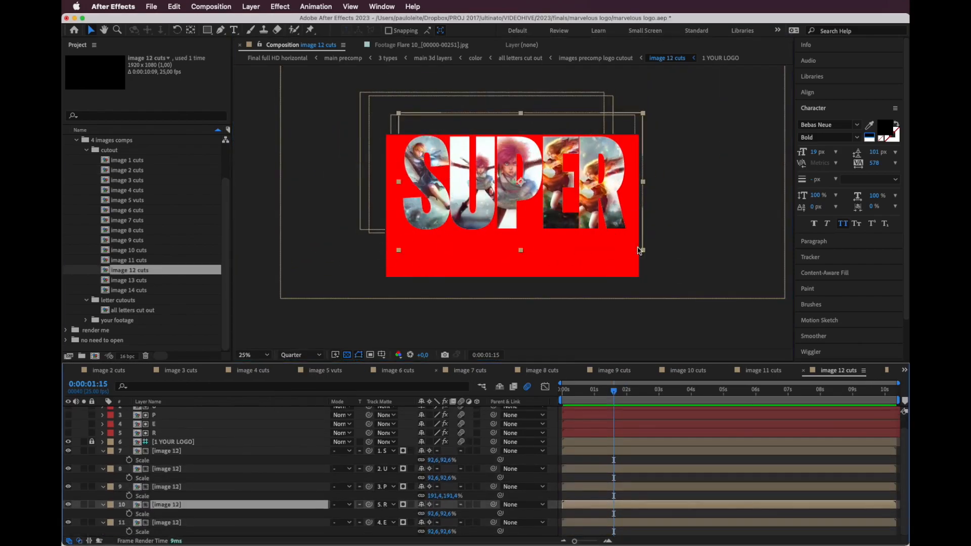
# Open the image 13 cuts composition and move the S-matted image 13 layer so the hooded figure fills the S
pyautogui.click(886, 370)
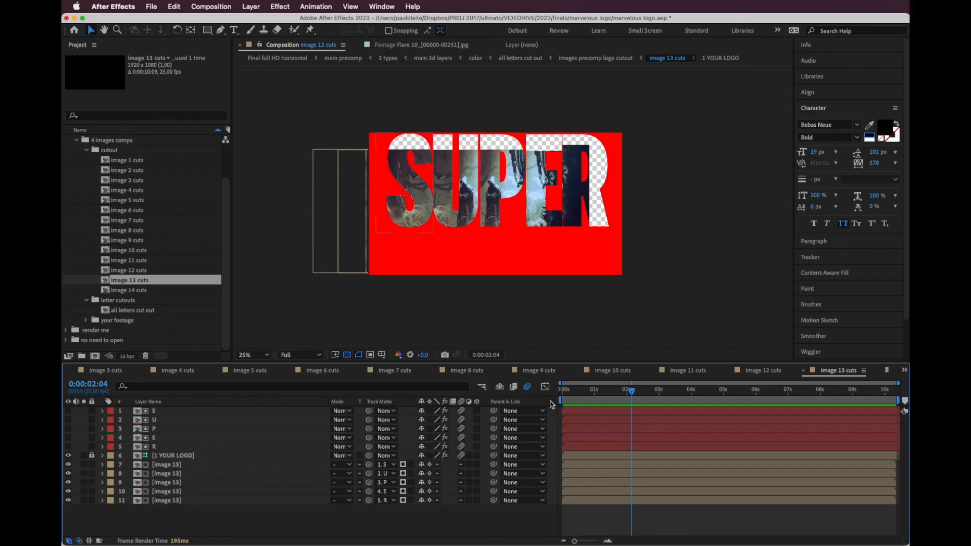
pyautogui.click(167, 465)
pyautogui.moveTo(371, 257); pyautogui.dragTo(358, 215)
# Place the U-matted image 13 layer above the S-matted one, then enlarge and position it so the hooded figure fills the U
pyautogui.moveTo(194, 473); pyautogui.dragTo(233, 459)
pyautogui.moveTo(523, 276); pyautogui.dragTo(606, 326)
pyautogui.moveTo(463, 215); pyautogui.dragTo(456, 218)
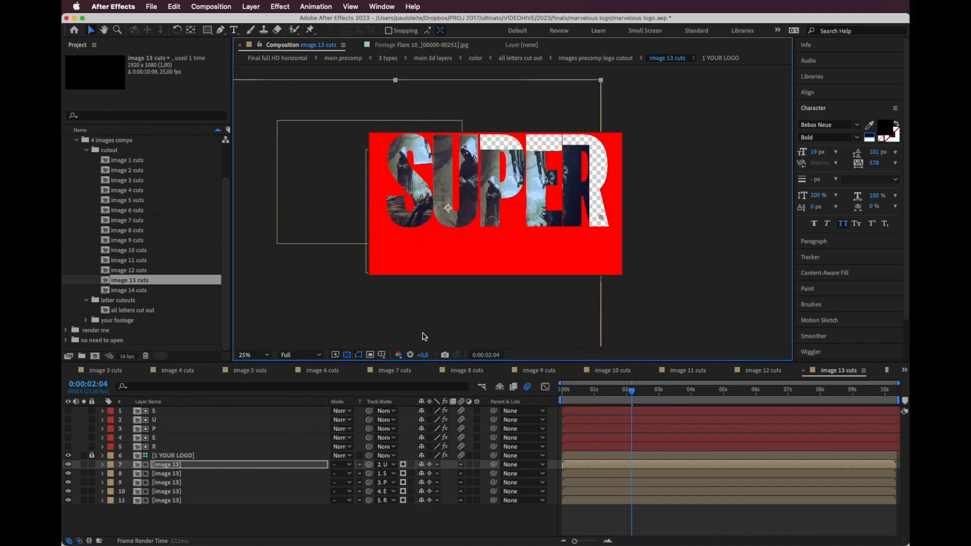
pyautogui.click(199, 474)
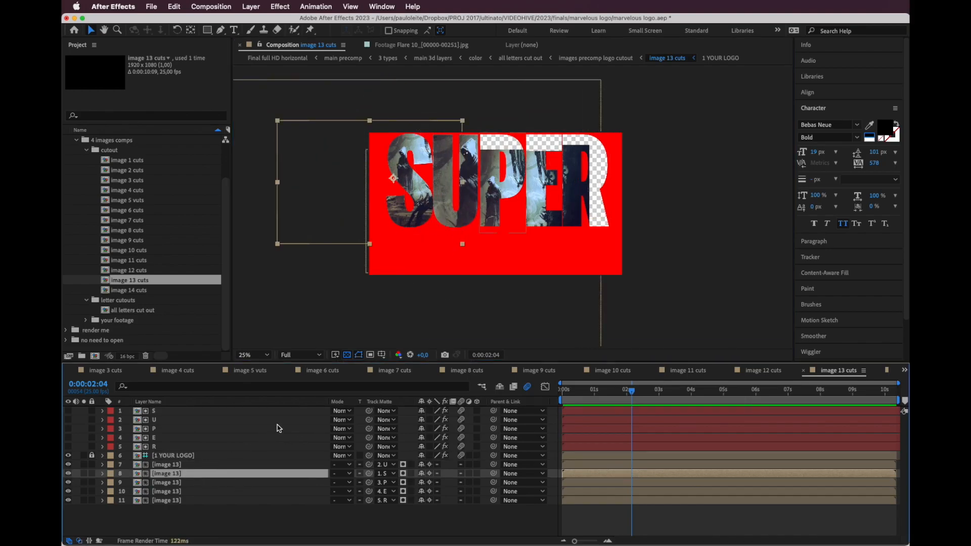
pyautogui.moveTo(500, 202)
pyautogui.mouseDown()
pyautogui.moveTo(493, 197)
pyautogui.moveTo(492, 213)
pyautogui.mouseUp()
pyautogui.click(190, 475)
pyautogui.click(182, 474)
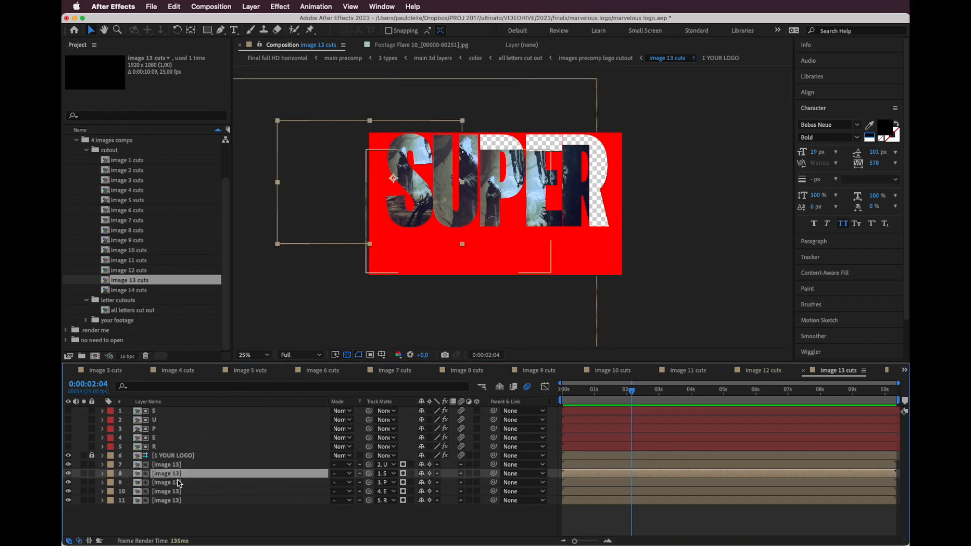
# Position the image 13 layers matted by P, E and R so the hooded figure fills each letter
pyautogui.click(180, 482)
pyautogui.moveTo(510, 189); pyautogui.dragTo(511, 160)
pyautogui.click(554, 212)
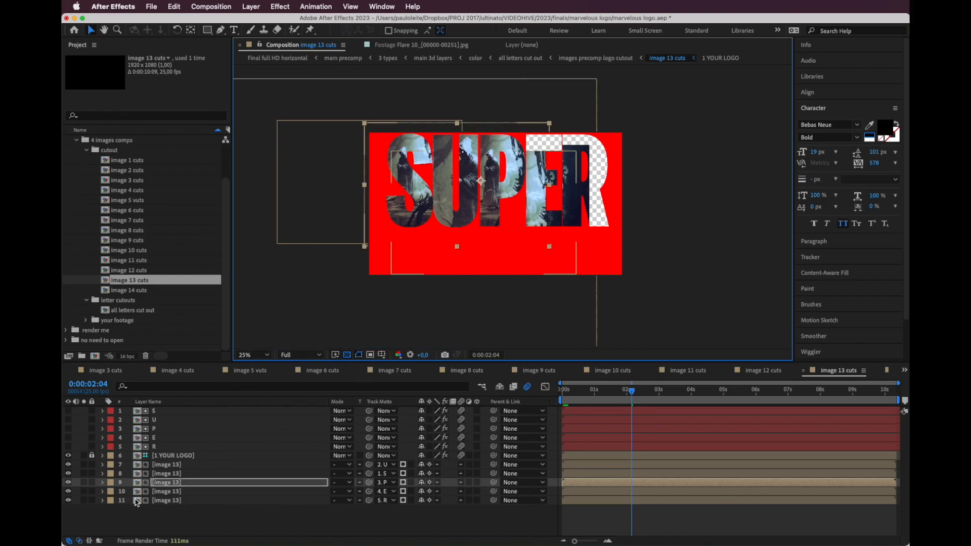
pyautogui.moveTo(545, 207); pyautogui.dragTo(615, 194)
pyautogui.click(212, 500)
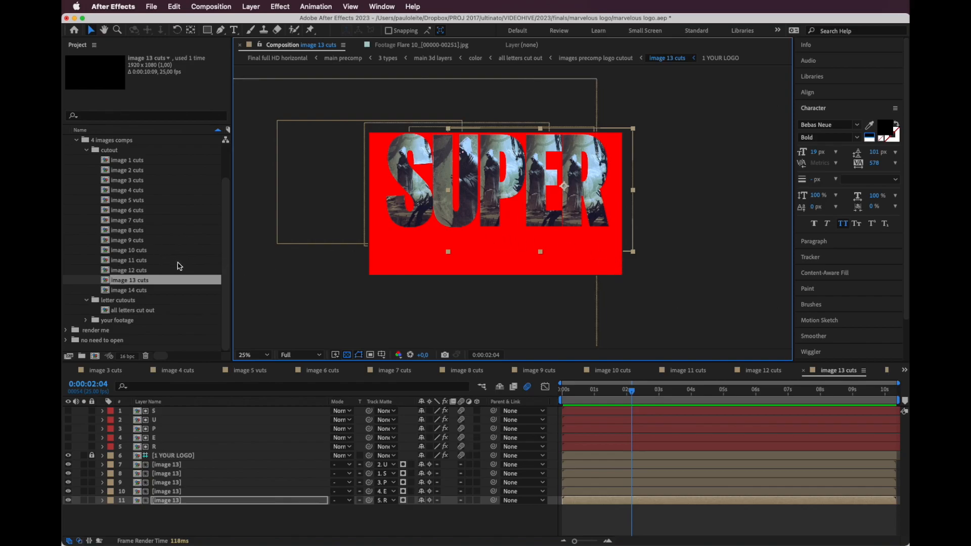
# Open the image 14 cuts composition and set its current time to 0:00:04:05
pyautogui.doubleClick(150, 291)
pyautogui.moveTo(635, 393); pyautogui.dragTo(608, 397)
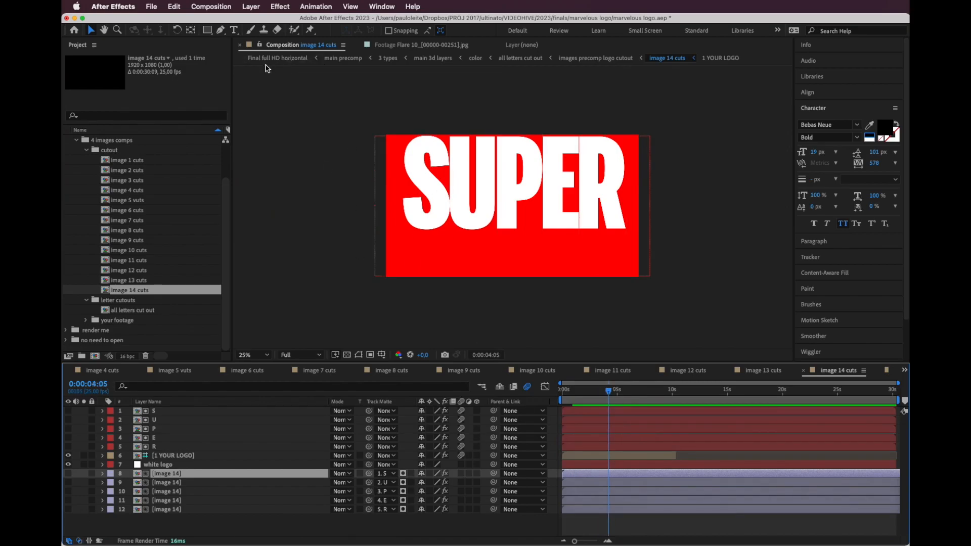
# Expand the 3d extrude folder in the project and select the main 3d layers composition
pyautogui.scroll(2, 107, 192)
pyautogui.click(76, 160)
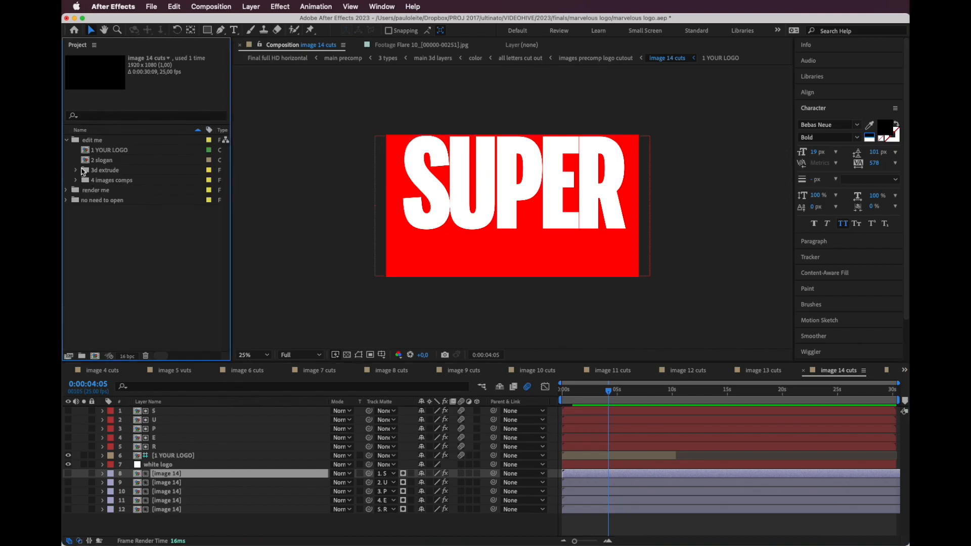
pyautogui.click(76, 171)
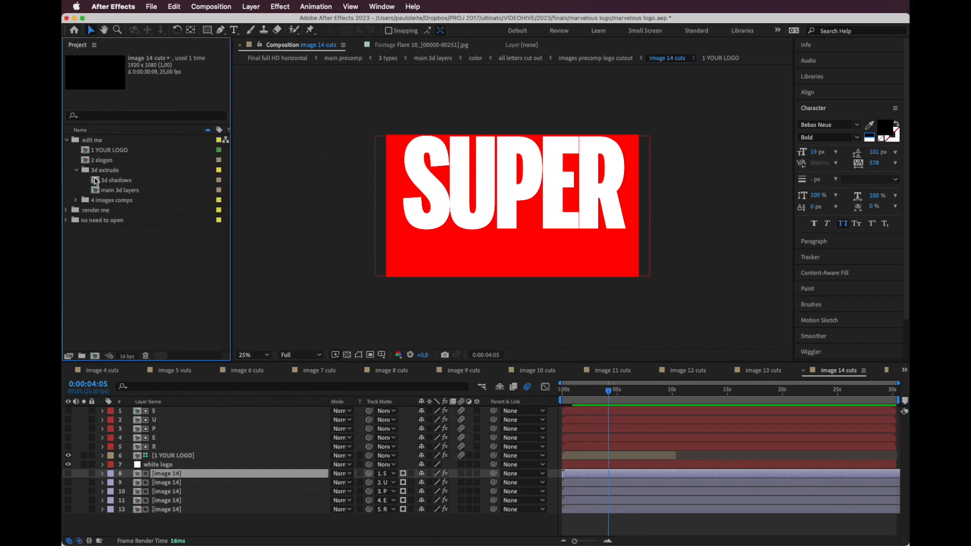
pyautogui.click(116, 192)
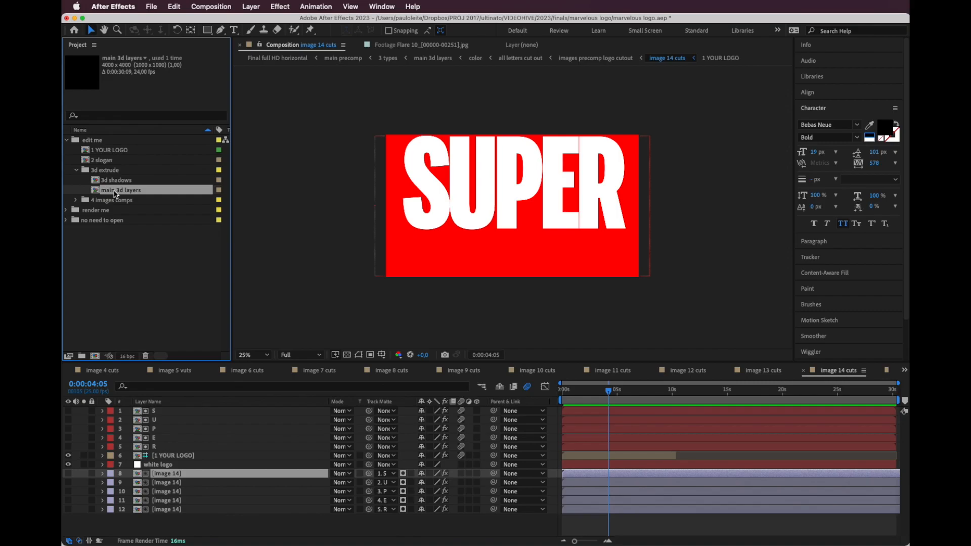
# Open the Final full HD horizontal composition from the render me folder and set its current time to 0:00:00:00
pyautogui.click(66, 211)
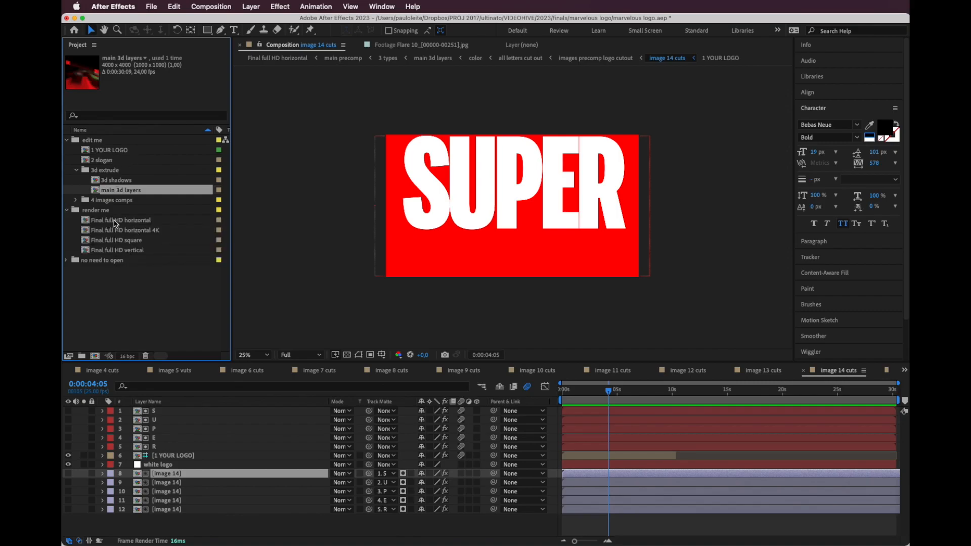
pyautogui.click(122, 221)
pyautogui.doubleClick(123, 223)
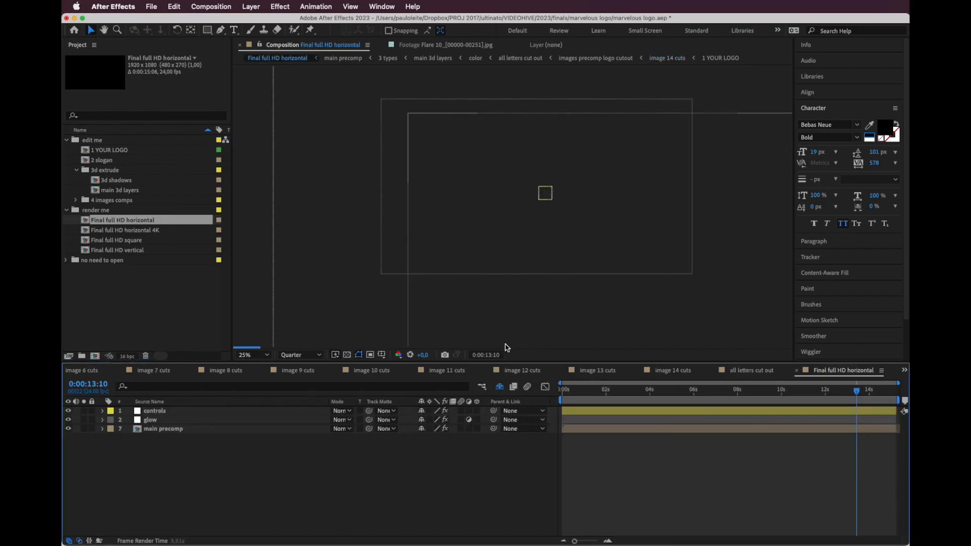
pyautogui.click(560, 389)
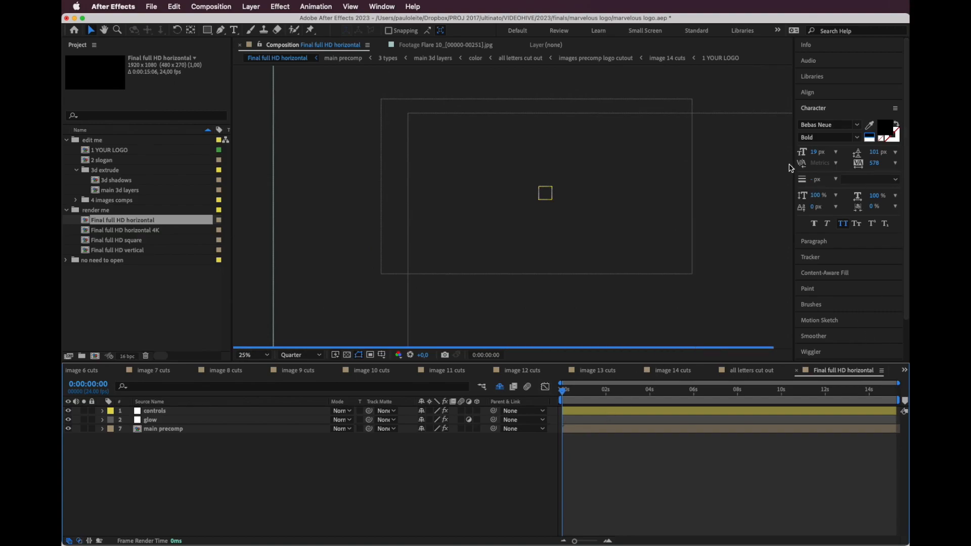
# Show the full set of Preview settings and check where the Preview panel is enabled
pyautogui.click(844, 115)
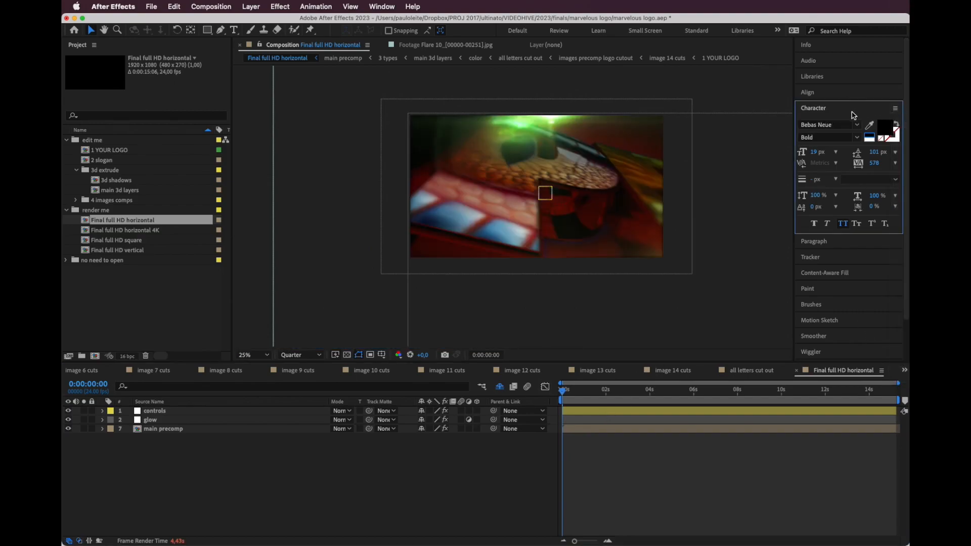
pyautogui.scroll(-3, 844, 282)
pyautogui.click(824, 337)
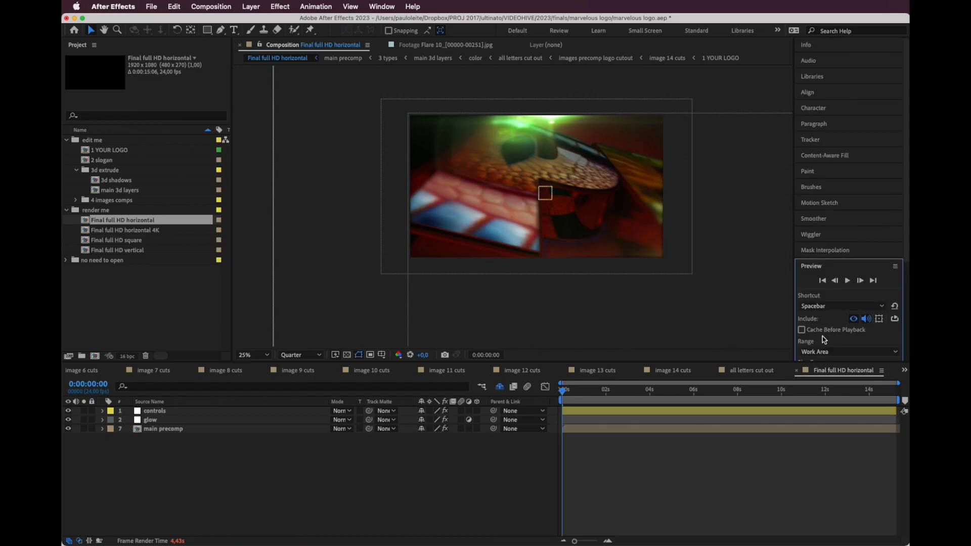
pyautogui.click(382, 7)
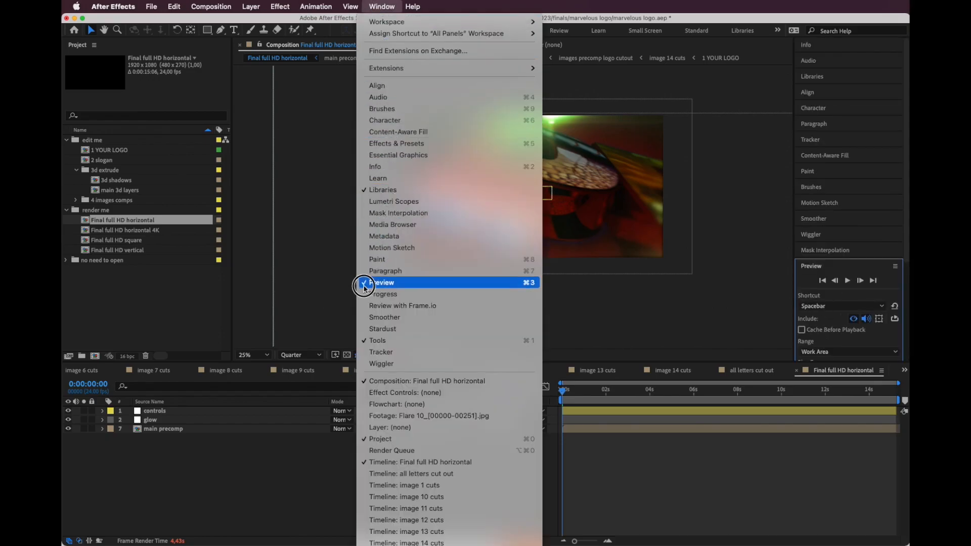
pyautogui.click(845, 292)
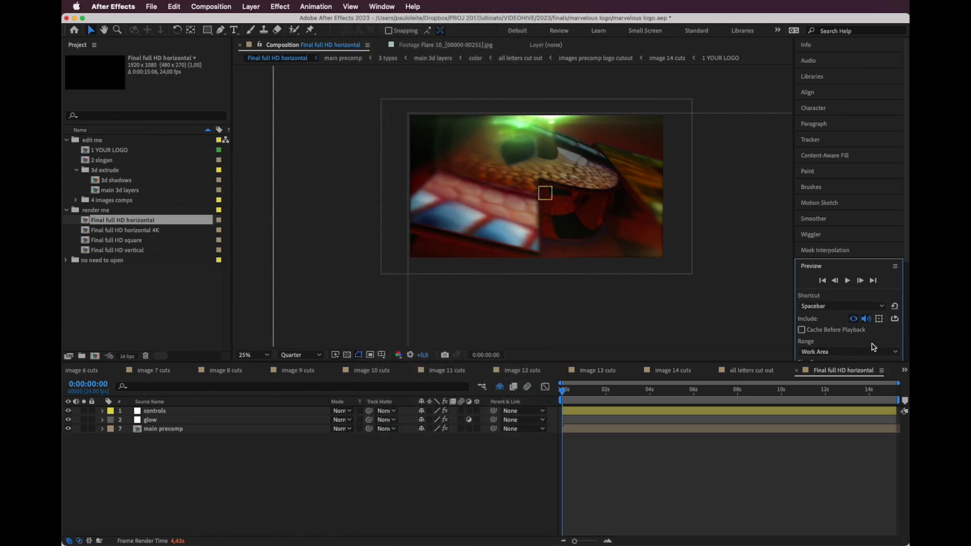
pyautogui.scroll(-5, 902, 339)
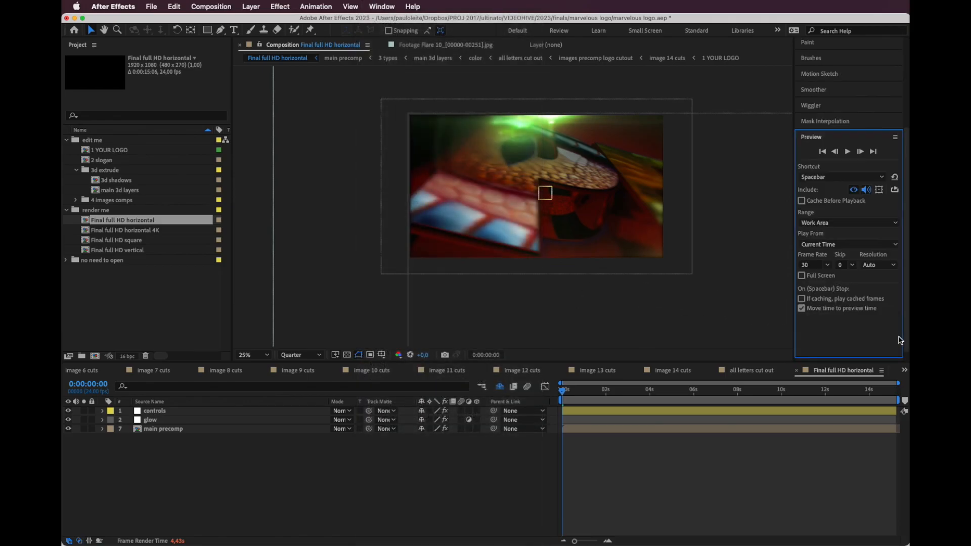
# Review the preview resolution options while keeping Auto, and play the start of the composition, stopping at 0:00:00:02
pyautogui.click(882, 266)
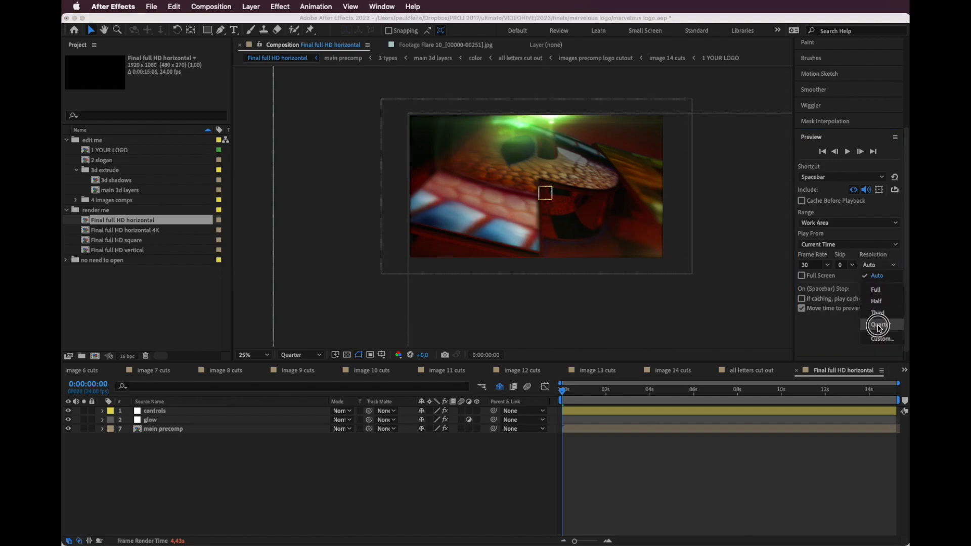
pyautogui.click(846, 236)
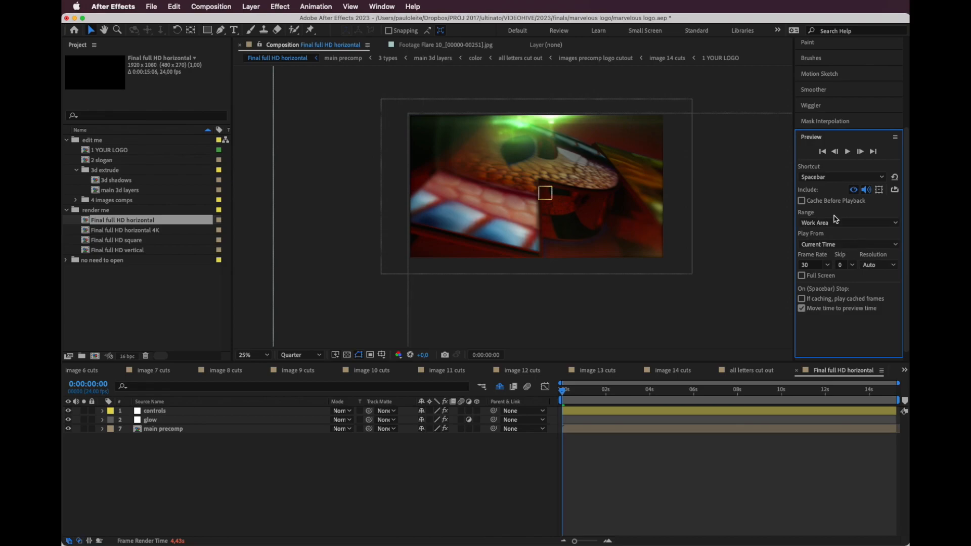
pyautogui.click(847, 152)
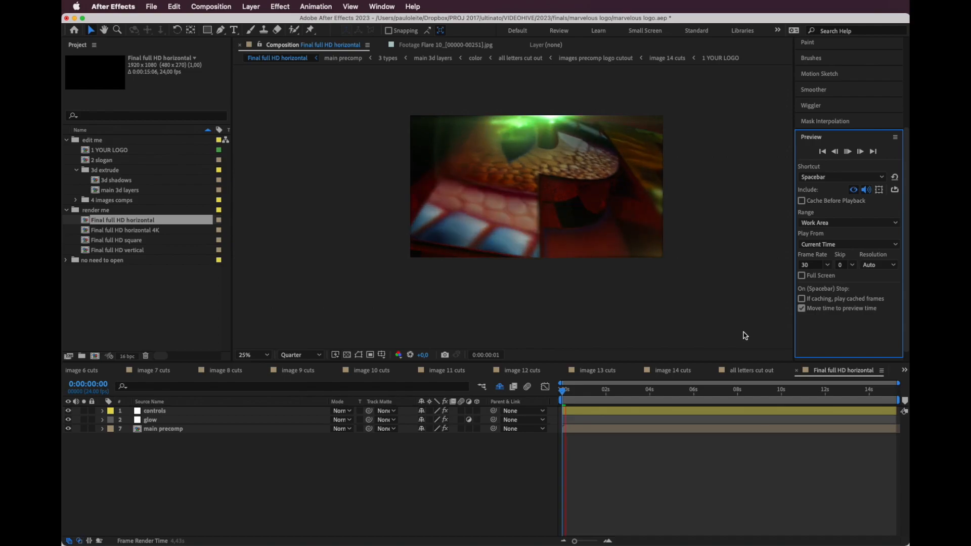
pyautogui.moveTo(571, 391); pyautogui.dragTo(566, 392)
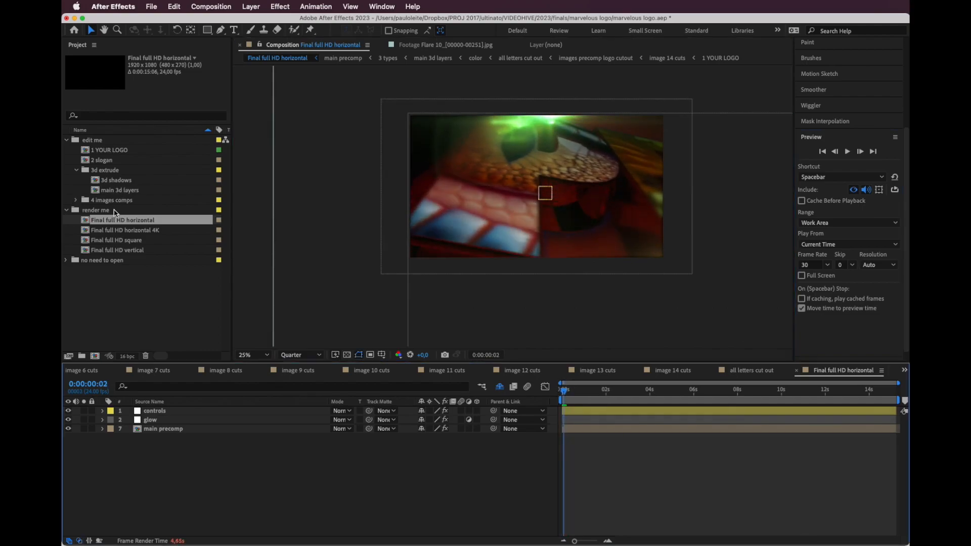
# Open the all letters cut out composition from the letter cutouts folder inside 4 images comps
pyautogui.click(75, 200)
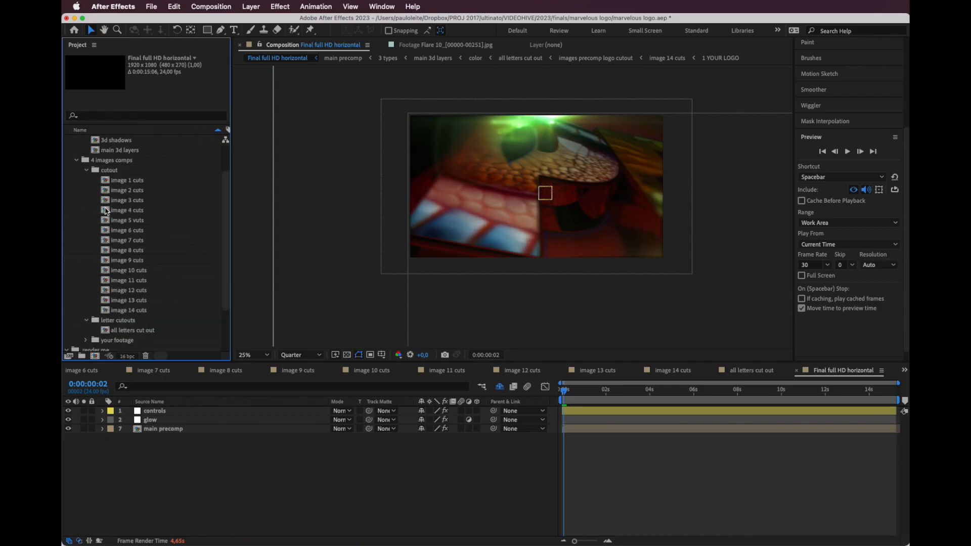
pyautogui.click(86, 171)
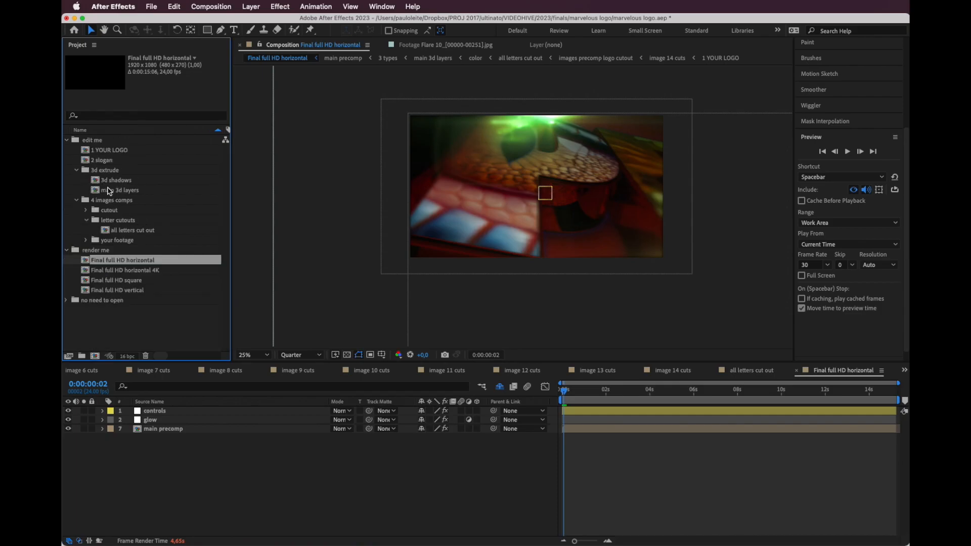
pyautogui.doubleClick(131, 231)
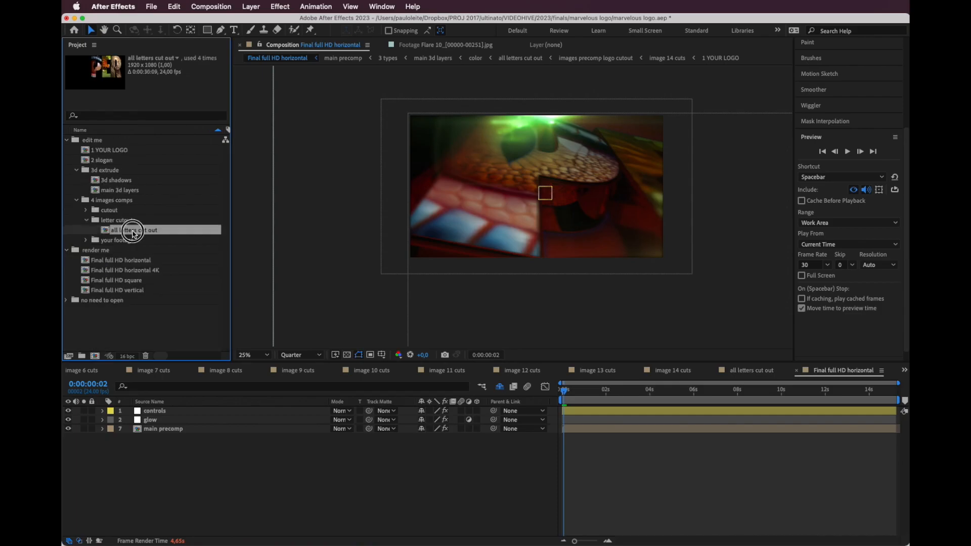
# Return the all letters cut out composition to 0:00:00:00 and set its viewer resolution to Quarter
pyautogui.scroll(-4, 560, 167)
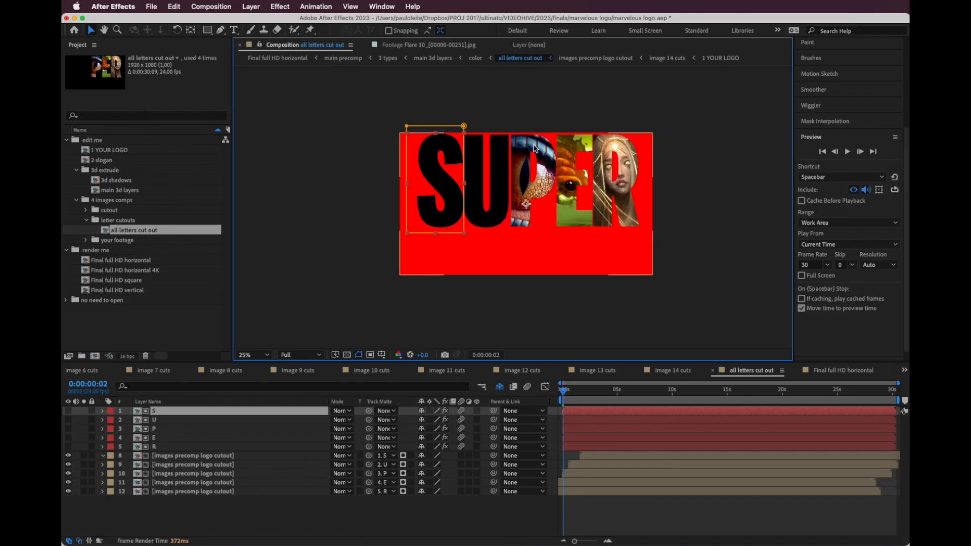
pyautogui.moveTo(570, 396); pyautogui.dragTo(536, 391)
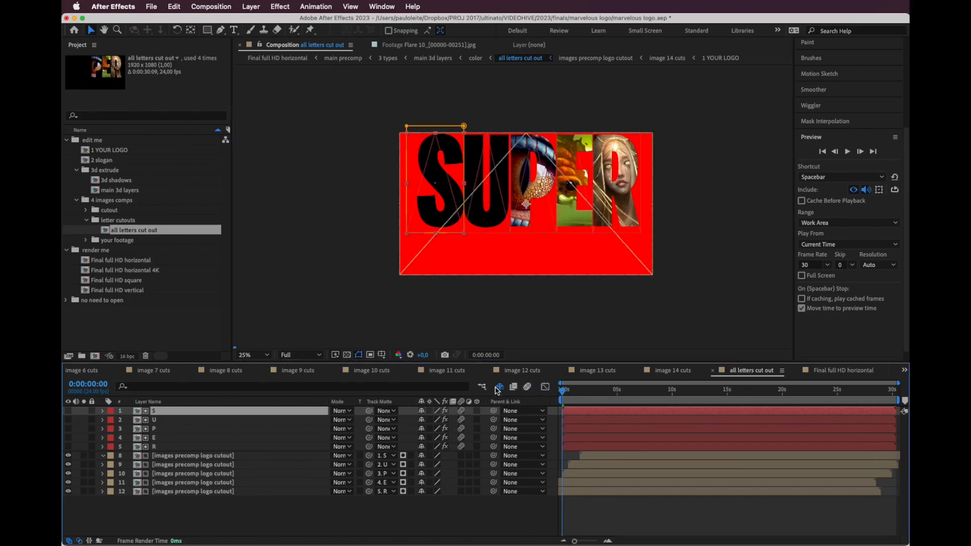
pyautogui.click(300, 355)
pyautogui.click(301, 414)
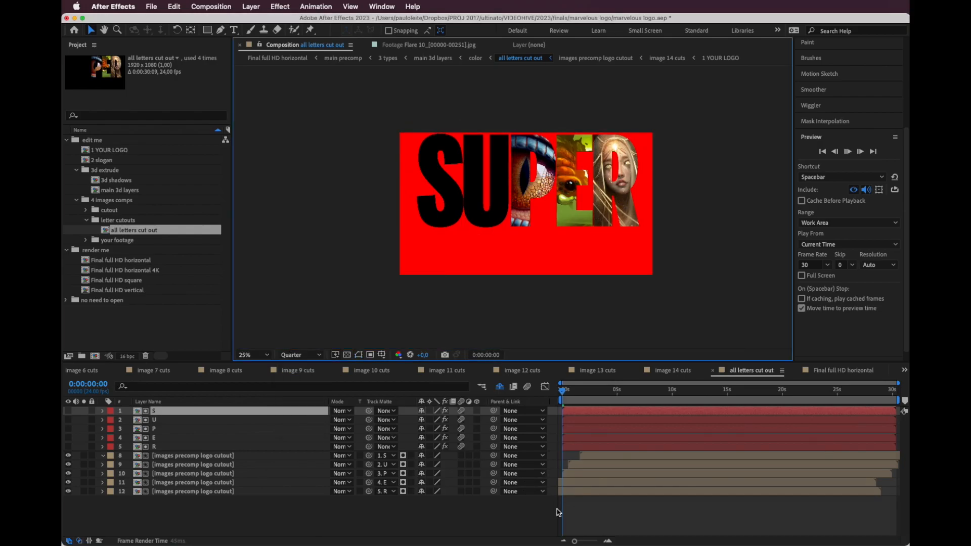
# Play through the all letters cut out composition to examine each letter's image sequence, and return to 0:00:00:00
pyautogui.press('space')
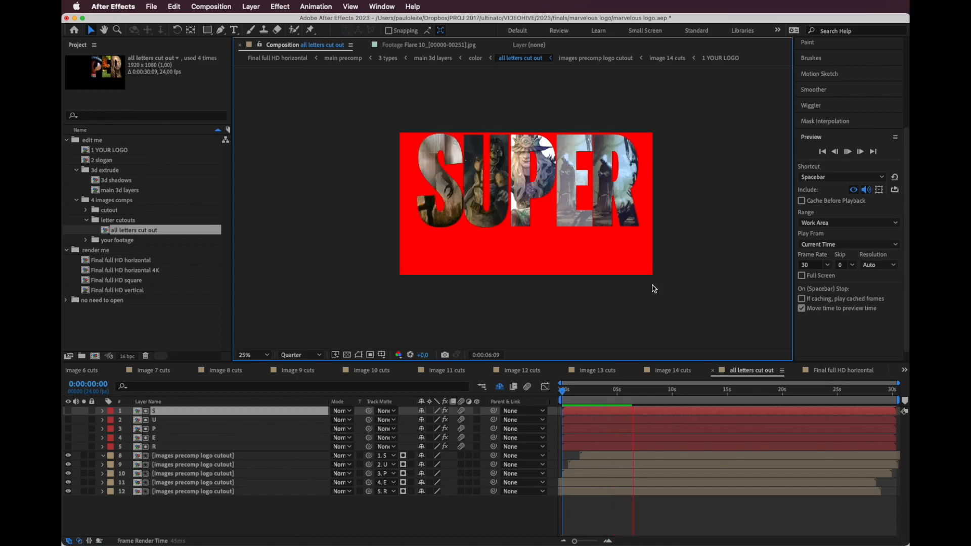
pyautogui.moveTo(672, 395); pyautogui.dragTo(599, 396)
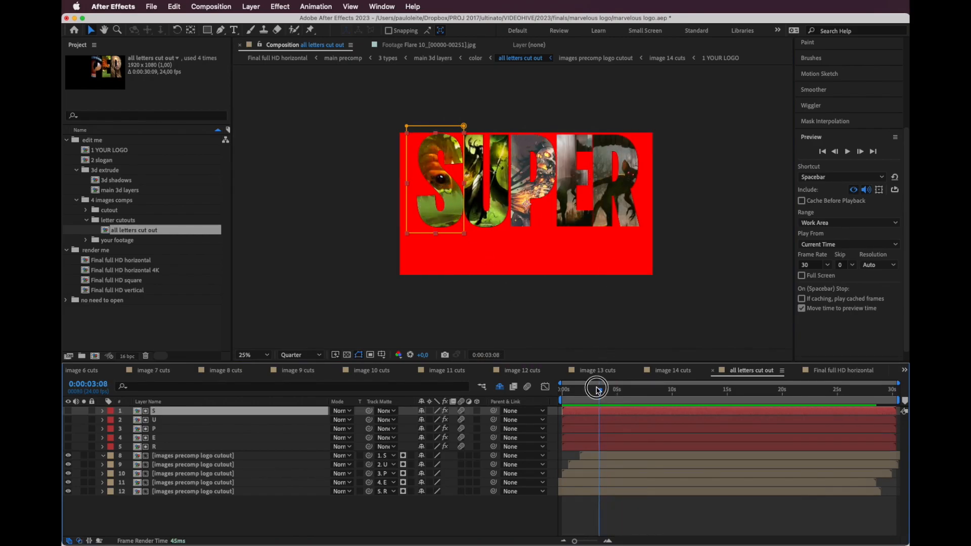
pyautogui.moveTo(598, 390); pyautogui.dragTo(562, 391)
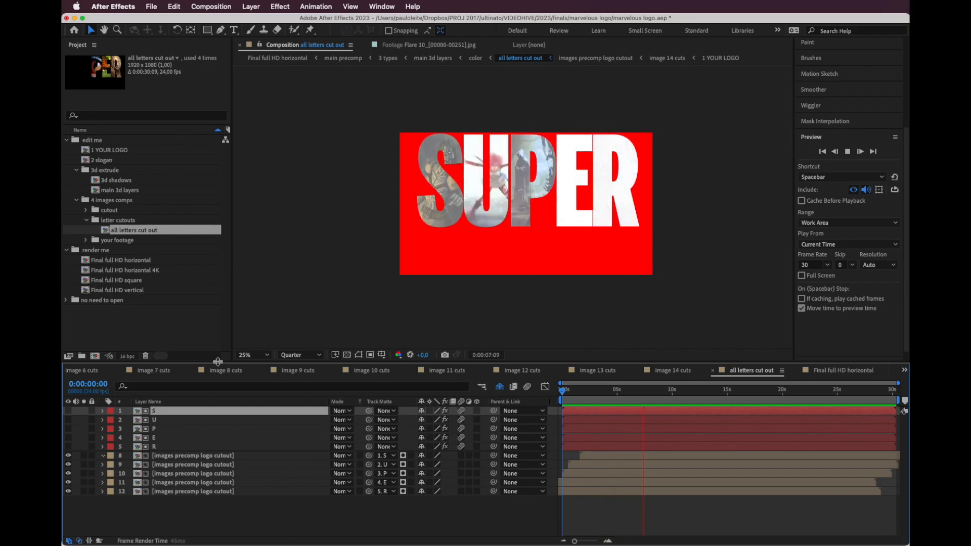
pyautogui.press('space')
pyautogui.moveTo(656, 395); pyautogui.dragTo(564, 401)
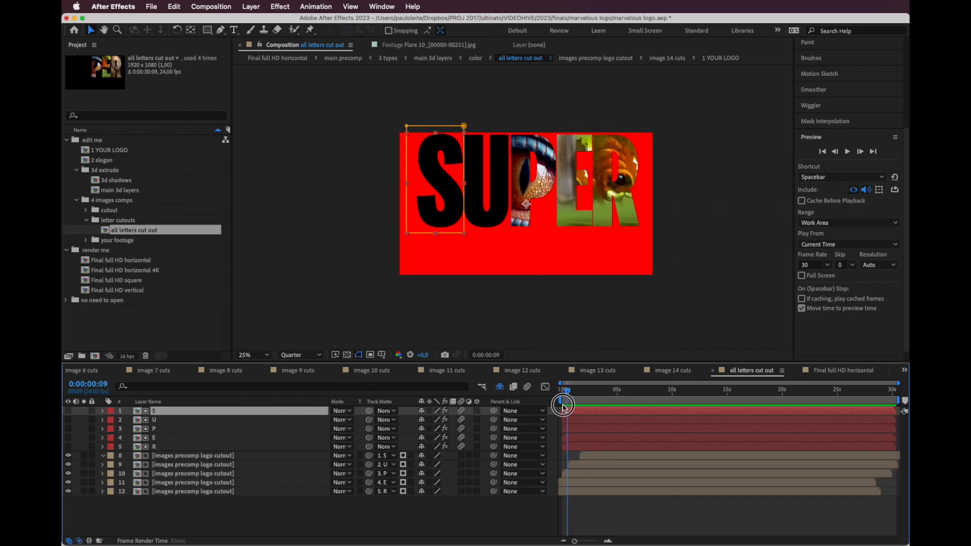
pyautogui.moveTo(564, 392)
pyautogui.mouseDown()
pyautogui.moveTo(585, 402)
pyautogui.moveTo(562, 401)
pyautogui.mouseUp()
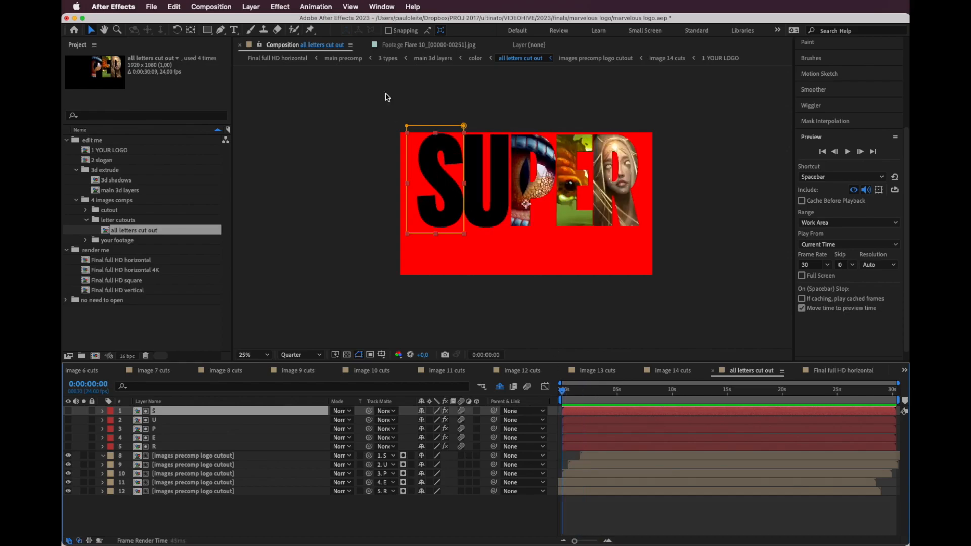
# Return to the Final full HD horizontal composition and play it from 0:00:00:00
pyautogui.click(292, 59)
pyautogui.click(515, 388)
pyautogui.press('space')
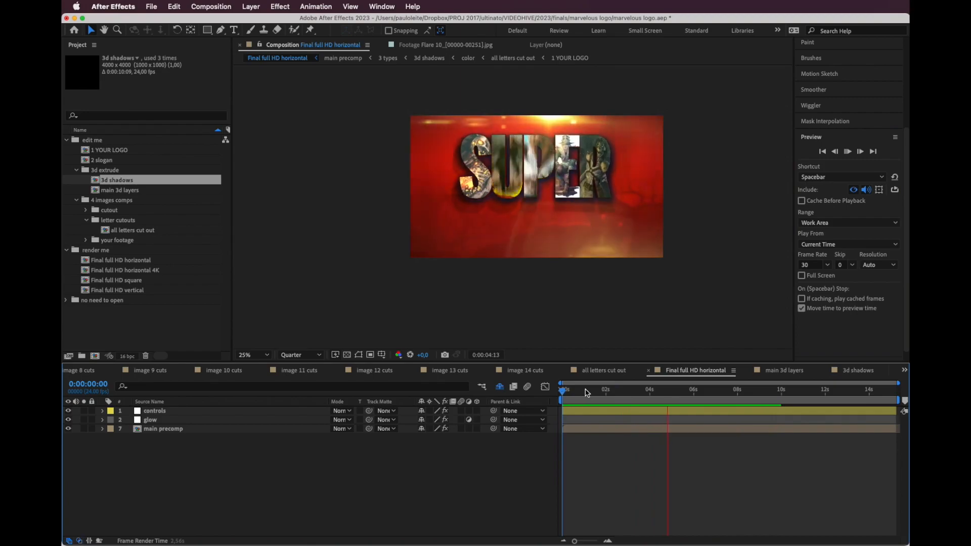
# Examine the opening of the final composition, comparing the close-up letter images between 0:00:00:05 and 0:00:01:10
pyautogui.moveTo(617, 398); pyautogui.dragTo(571, 396)
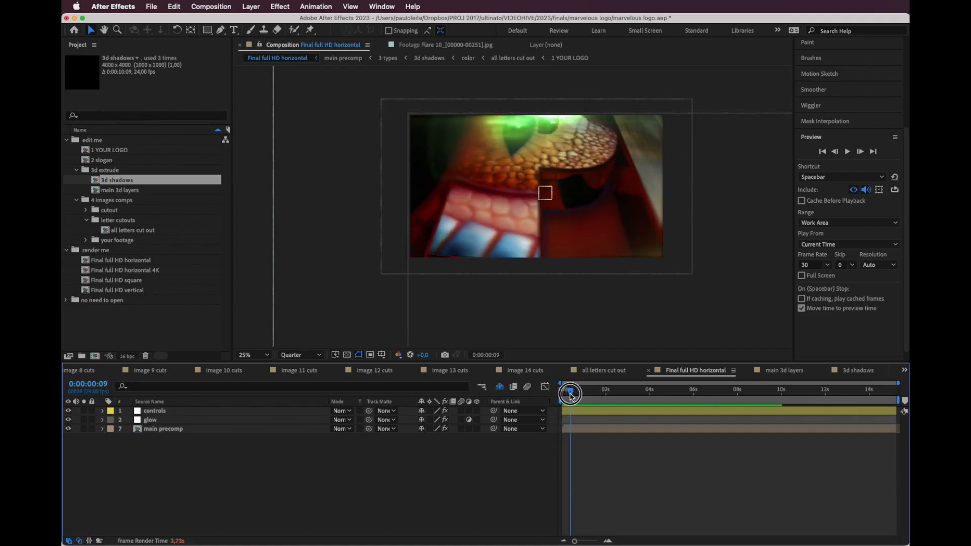
pyautogui.moveTo(573, 389); pyautogui.dragTo(567, 391)
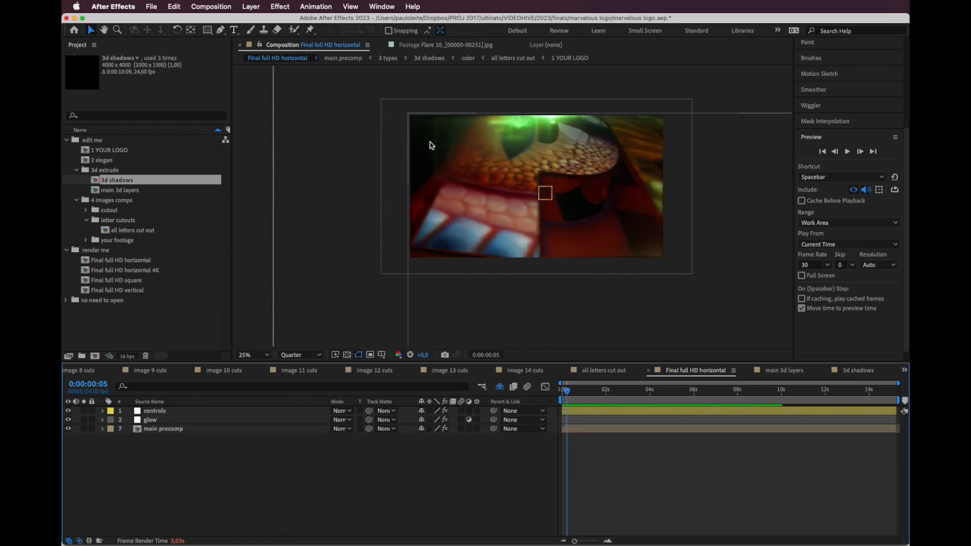
pyautogui.moveTo(568, 395); pyautogui.dragTo(574, 395)
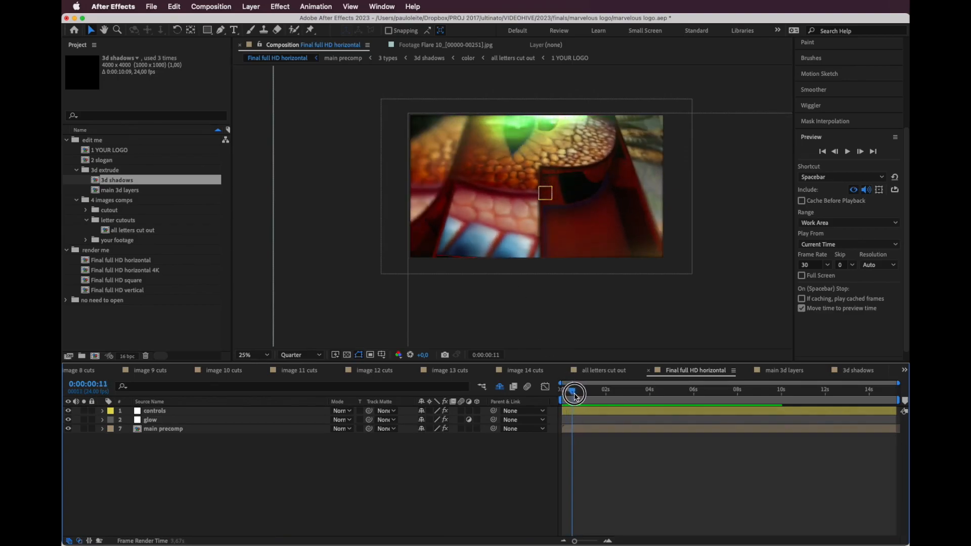
pyautogui.moveTo(578, 398); pyautogui.dragTo(595, 397)
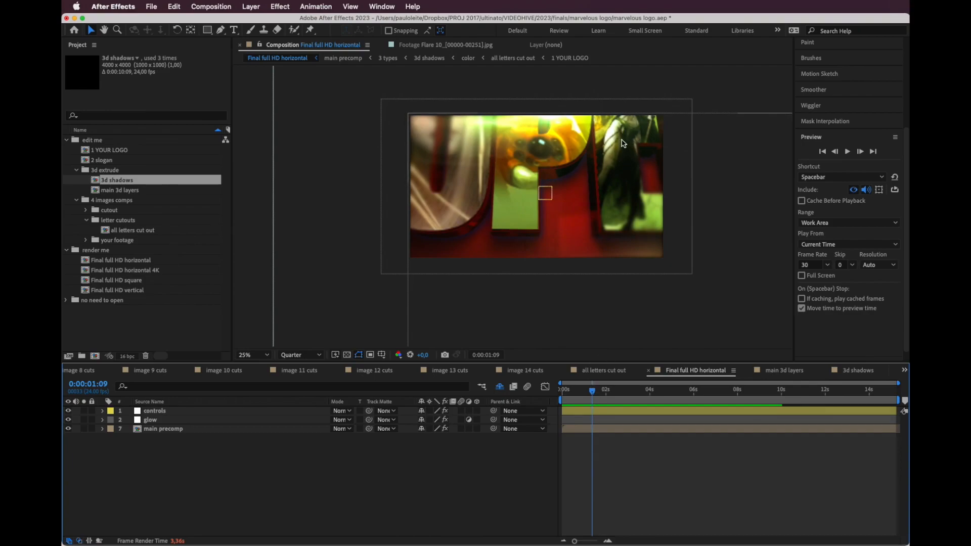
pyautogui.click(595, 393)
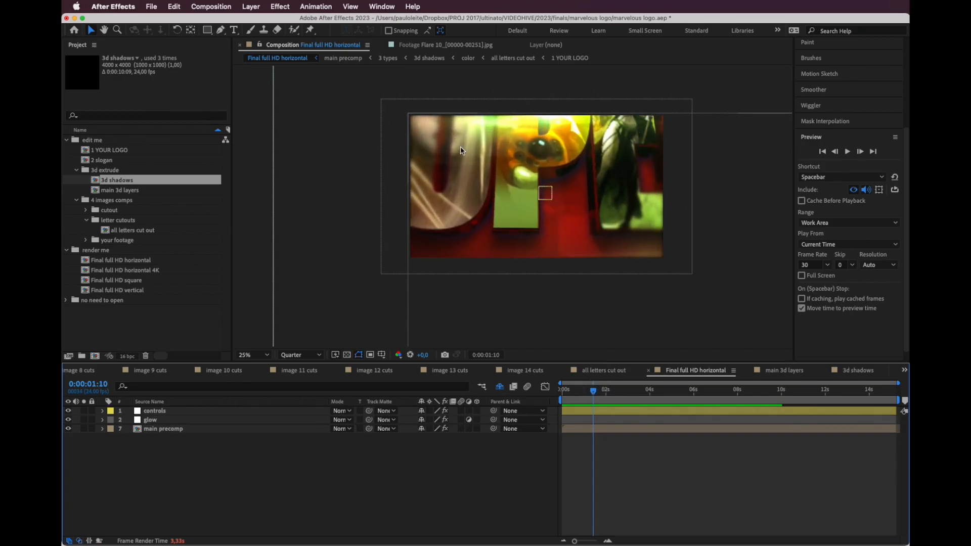
pyautogui.moveTo(593, 393); pyautogui.dragTo(569, 390)
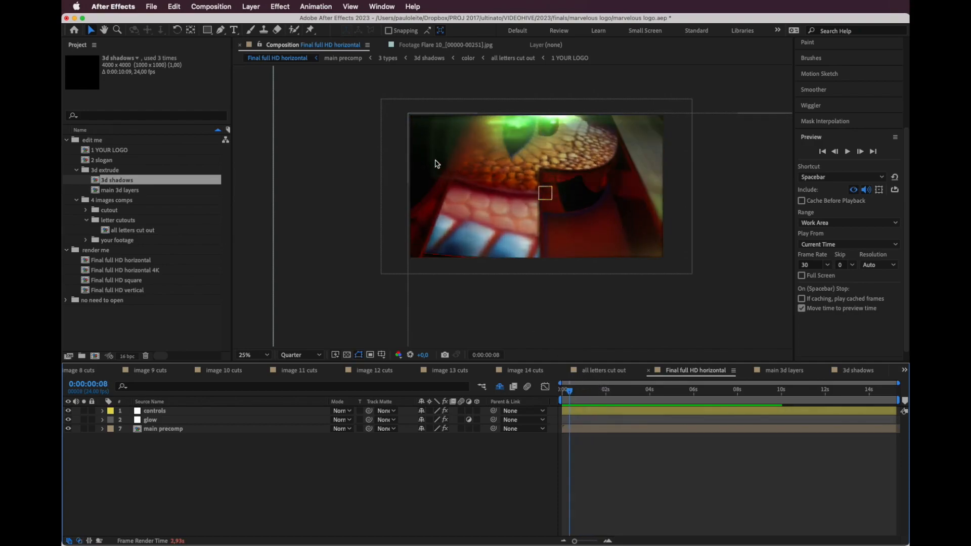
pyautogui.moveTo(571, 395); pyautogui.dragTo(593, 393)
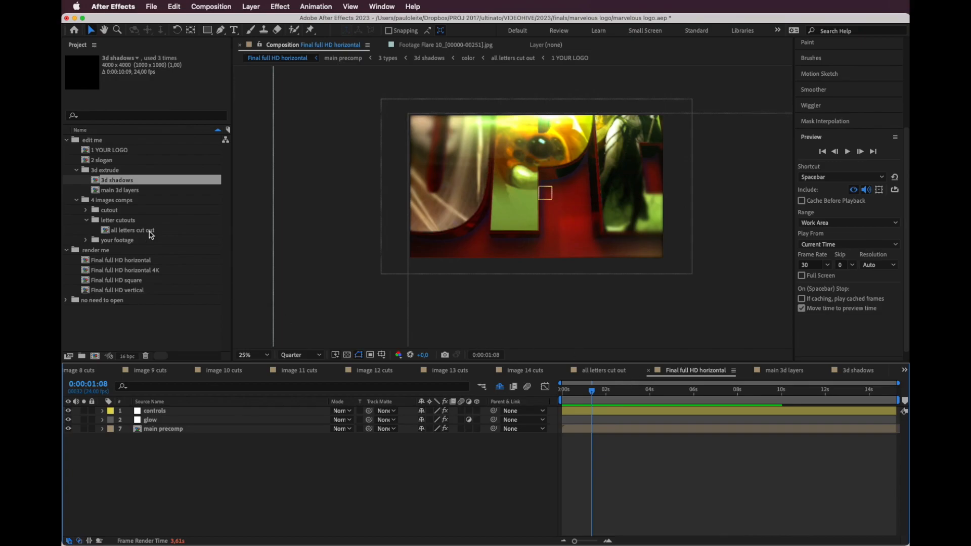
# In the all letters cut out composition at 0:00:00:00, slide the cutout layer matted by U earlier in time to change the letter's starting image
pyautogui.doubleClick(126, 230)
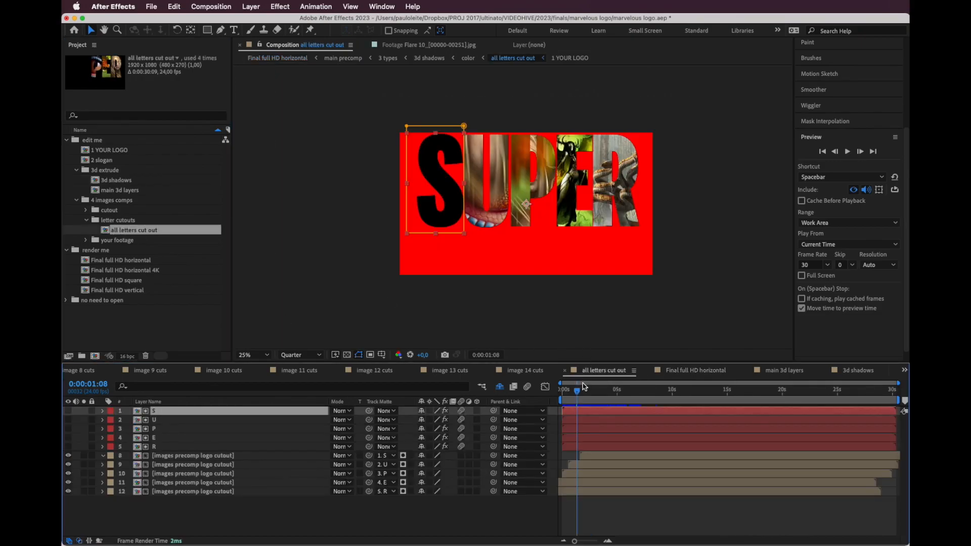
pyautogui.moveTo(579, 389); pyautogui.dragTo(562, 389)
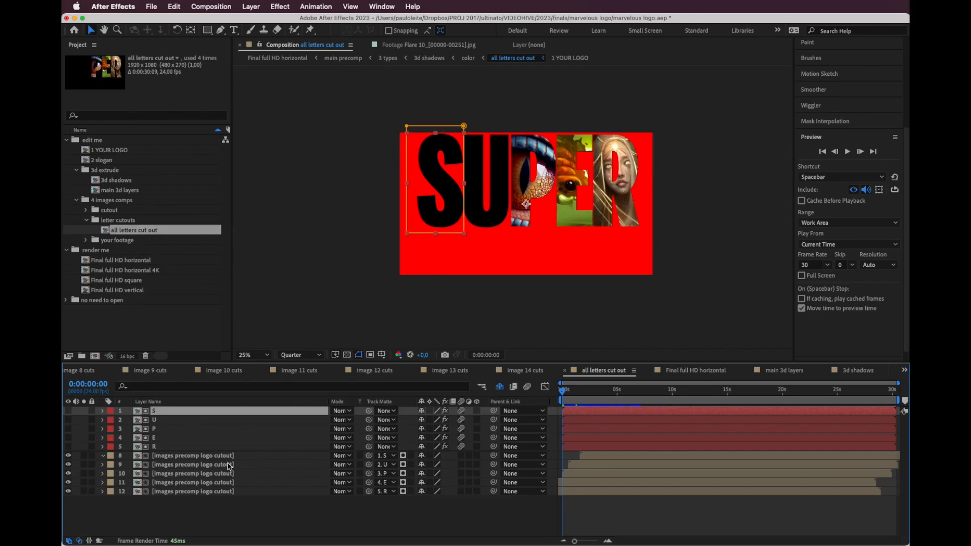
pyautogui.click(566, 464)
pyautogui.click(587, 464)
pyautogui.moveTo(586, 465); pyautogui.dragTo(580, 466)
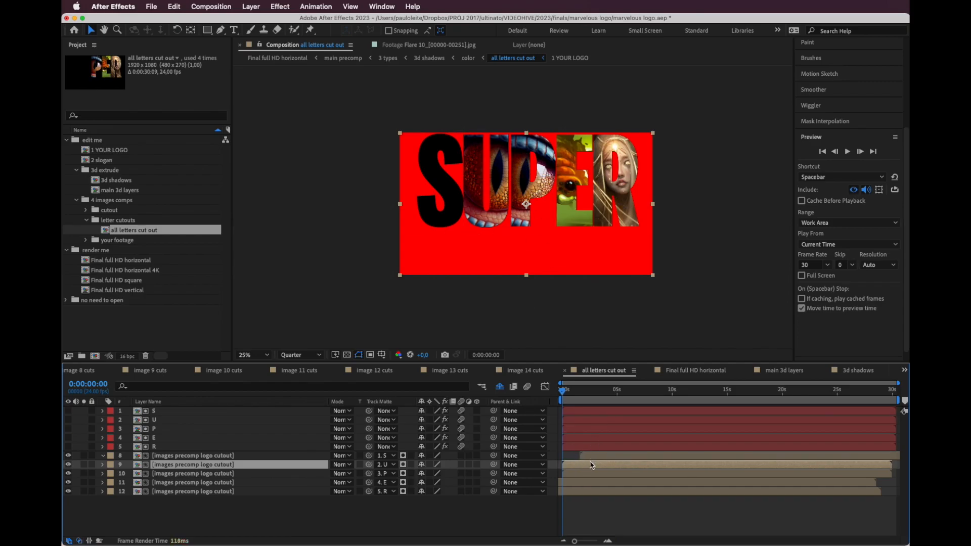
pyautogui.moveTo(592, 465); pyautogui.dragTo(586, 463)
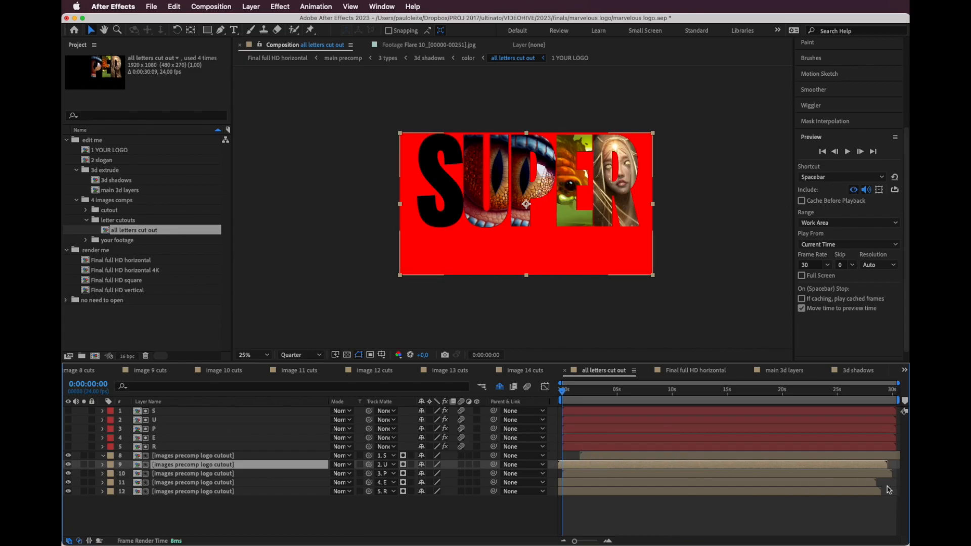
pyautogui.moveTo(881, 471); pyautogui.dragTo(864, 465)
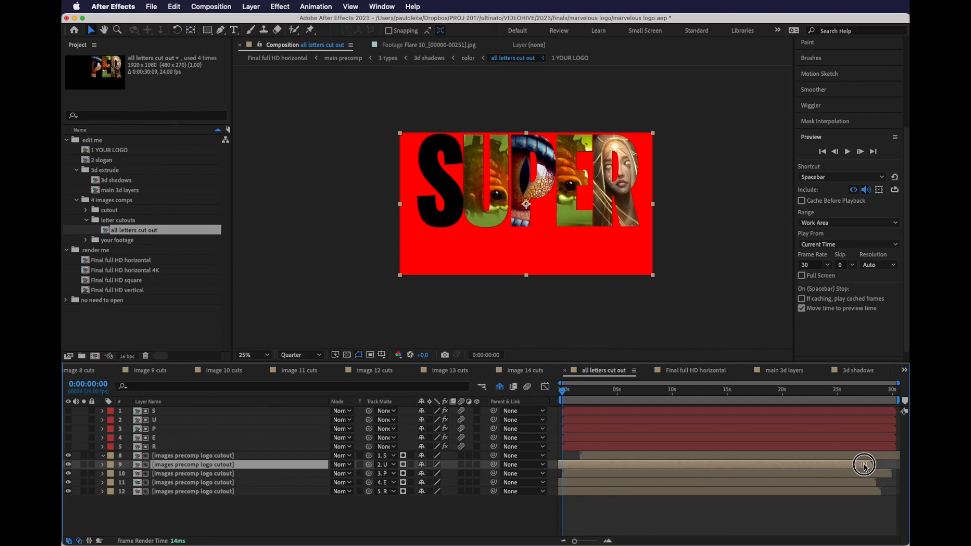
pyautogui.moveTo(864, 465); pyautogui.dragTo(853, 467)
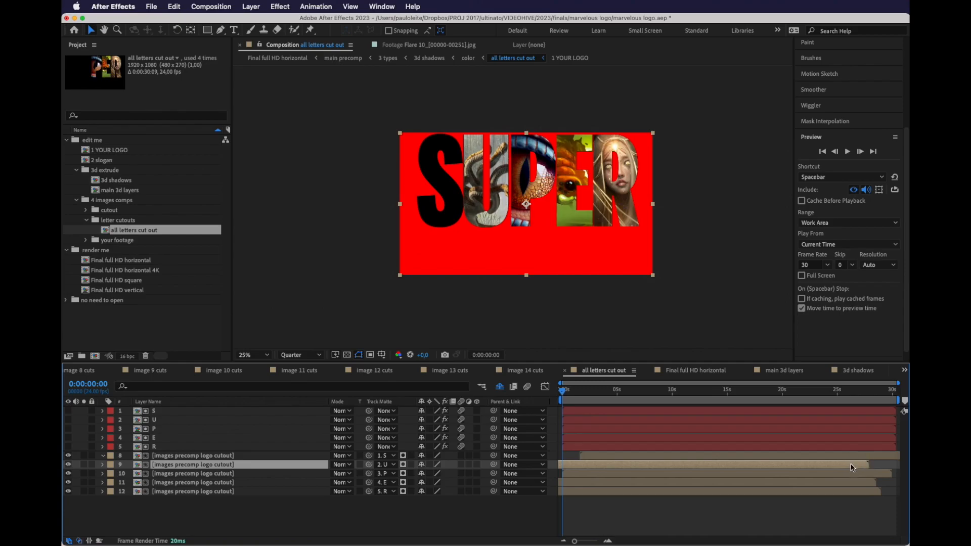
# Check the final composition's first frame and review the opening second of all letters cut out, stopping at 0:00:01:05
pyautogui.click(277, 58)
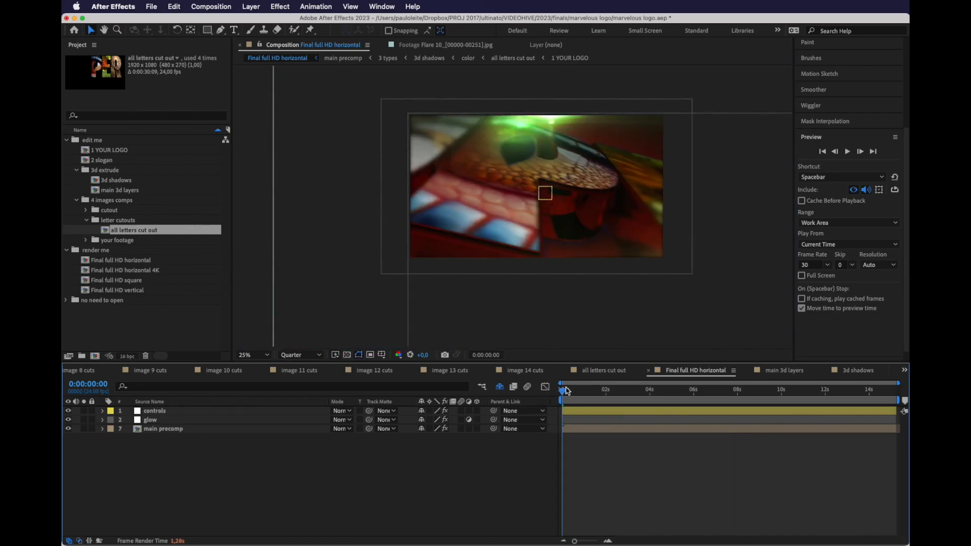
pyautogui.doubleClick(129, 231)
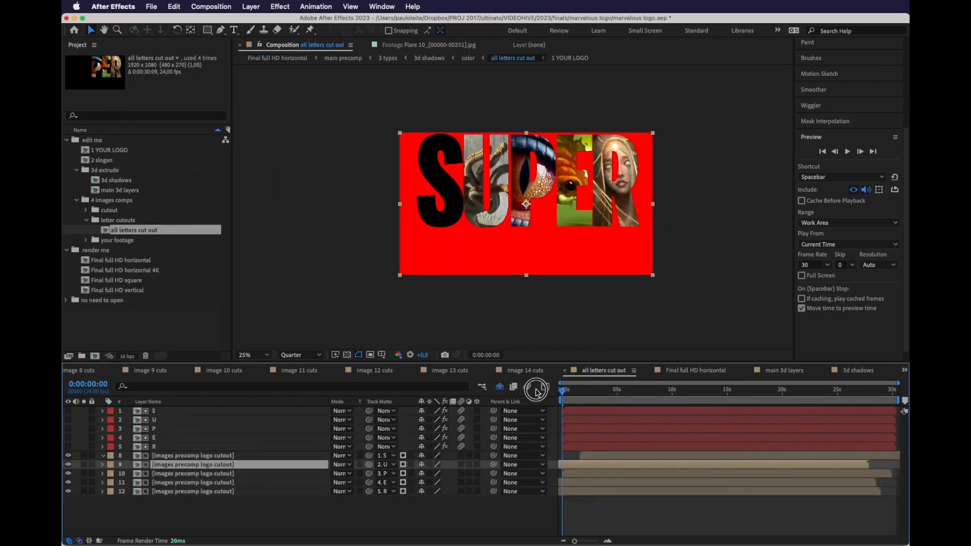
pyautogui.press('space')
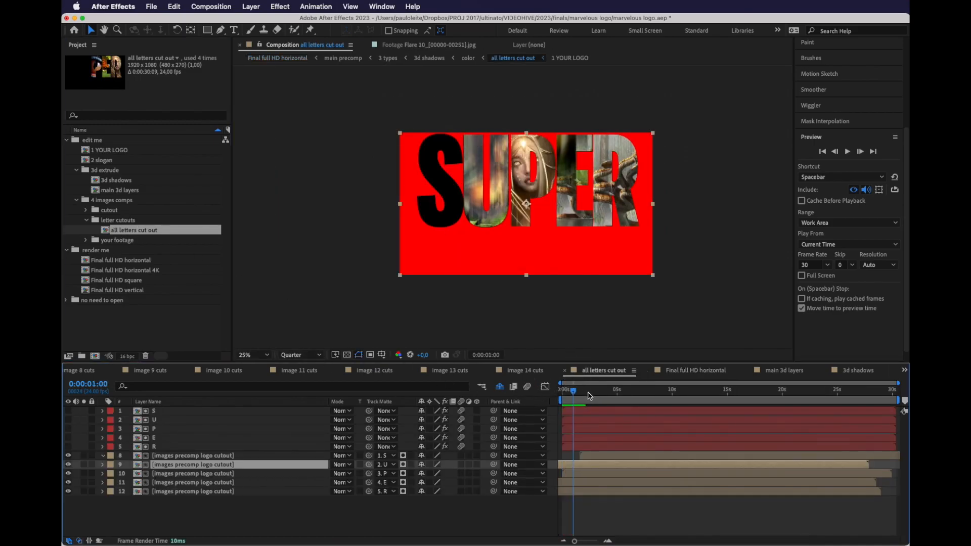
pyautogui.click(568, 392)
pyautogui.moveTo(567, 392); pyautogui.dragTo(572, 392)
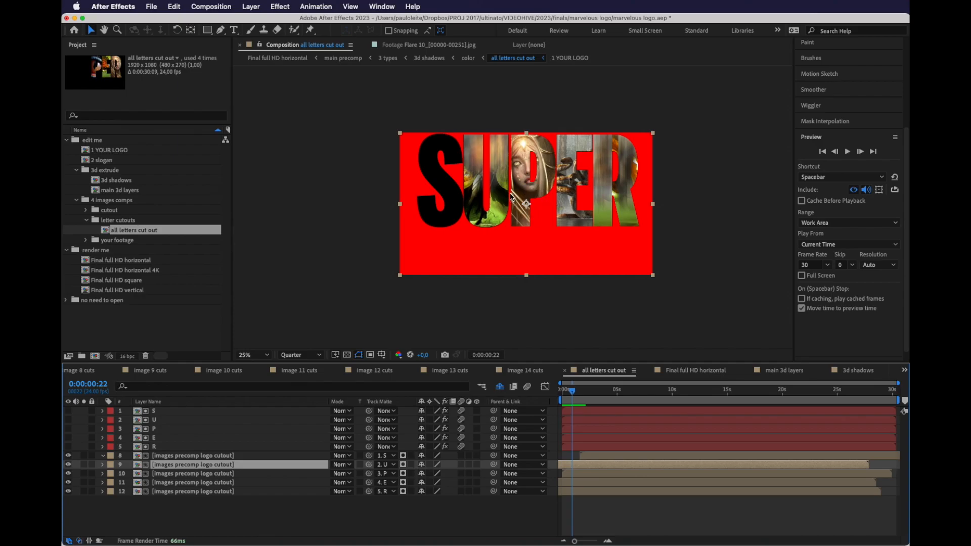
pyautogui.moveTo(581, 393)
pyautogui.mouseDown()
pyautogui.moveTo(567, 392)
pyautogui.moveTo(575, 392)
pyautogui.mouseUp()
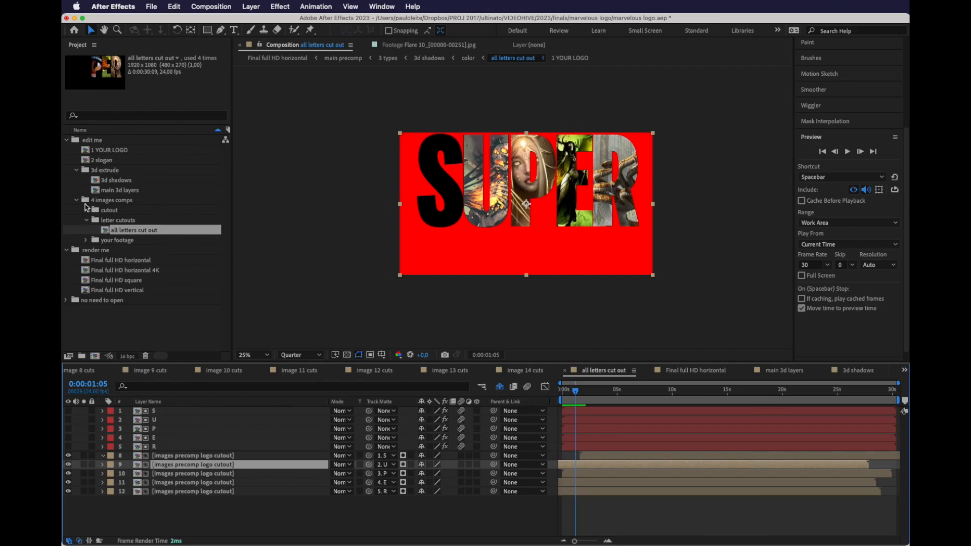
# Open the image 2 cuts composition from the cutout folder inside 4 images comps
pyautogui.click(87, 211)
pyautogui.click(126, 211)
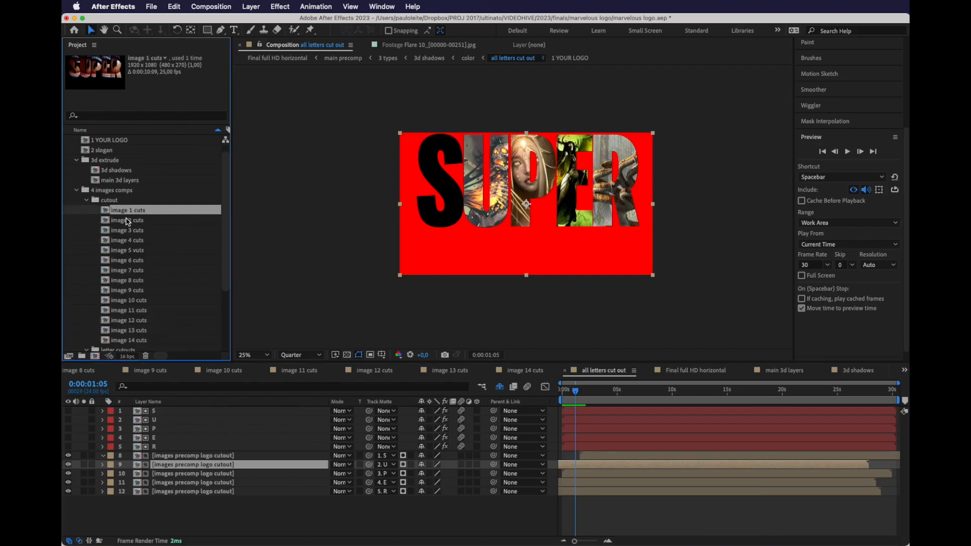
pyautogui.click(125, 221)
pyautogui.click(122, 228)
pyautogui.click(121, 222)
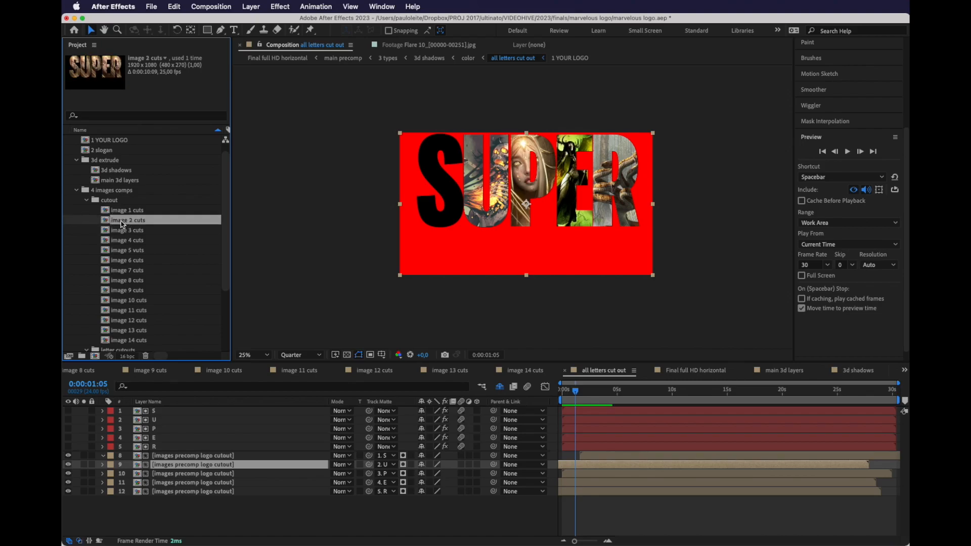
pyautogui.doubleClick(122, 224)
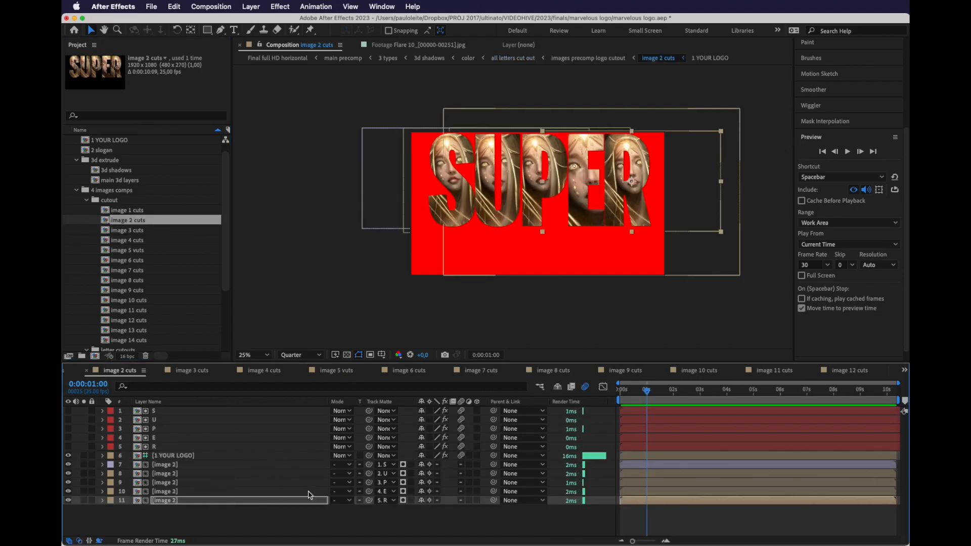
# Enlarge the image 2 layer matted by P and move it down so the face fills more of the letter
pyautogui.click(198, 483)
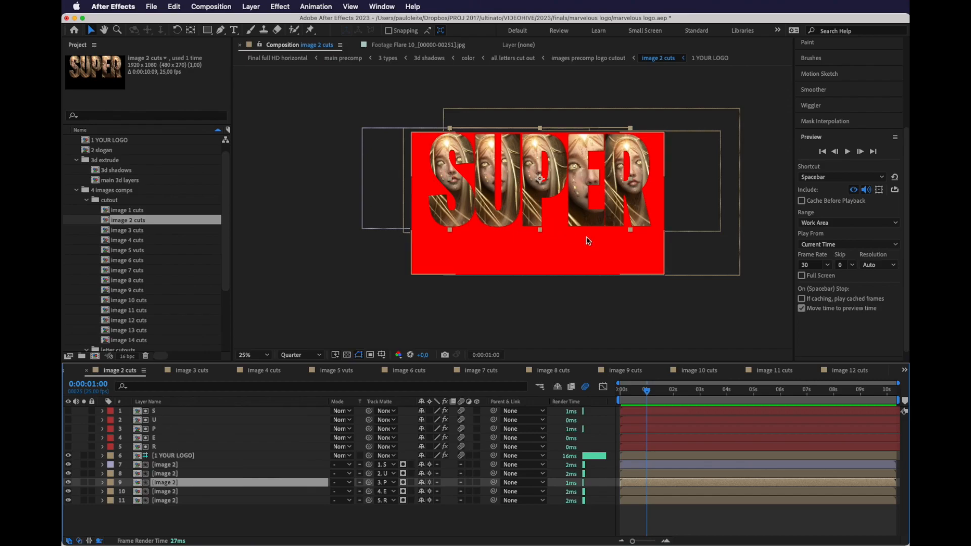
pyautogui.moveTo(630, 231); pyautogui.dragTo(646, 239)
pyautogui.moveTo(569, 191); pyautogui.dragTo(569, 204)
pyautogui.moveTo(646, 253); pyautogui.dragTo(663, 266)
pyautogui.moveTo(581, 215); pyautogui.dragTo(581, 227)
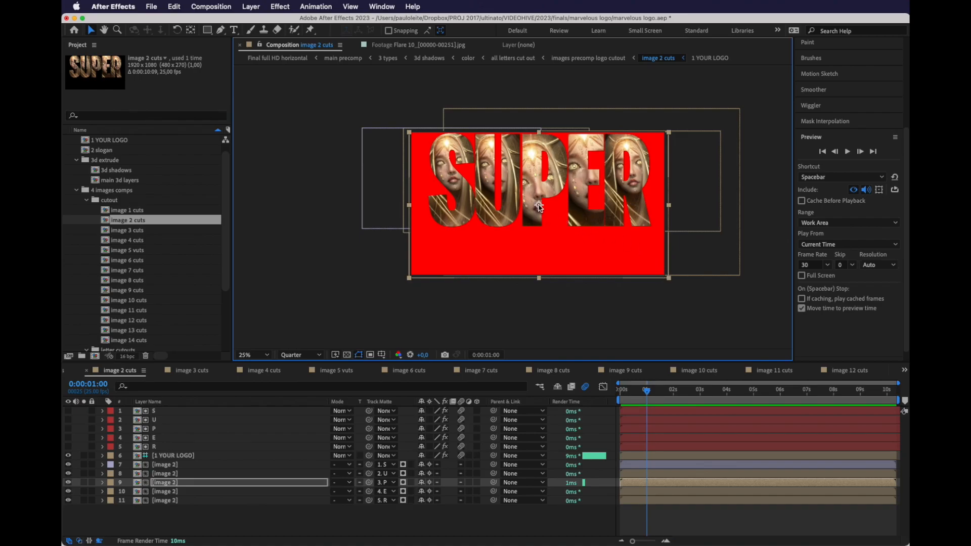
pyautogui.moveTo(530, 174); pyautogui.dragTo(557, 193)
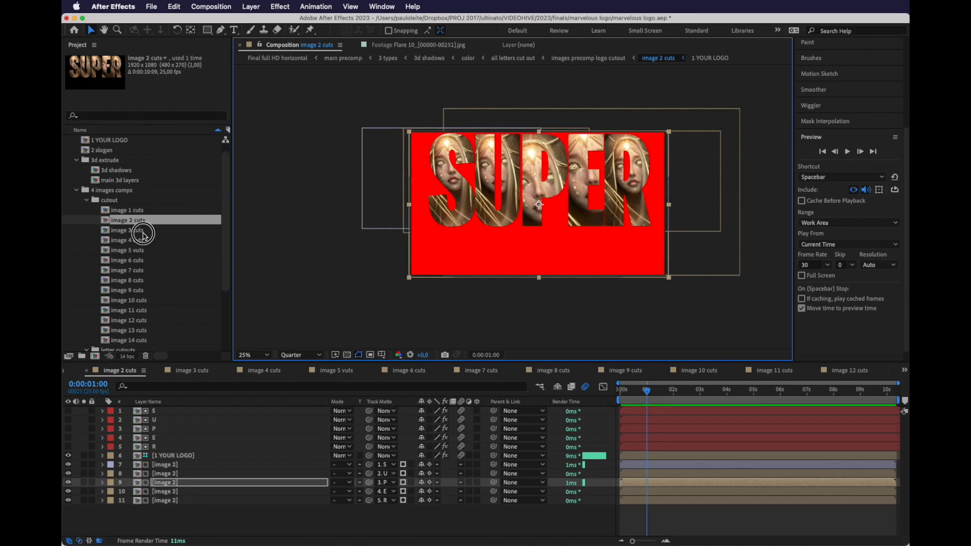
# Browse the image 3 and image 4 cuts compositions in the cutout folder and open image 5 vuts
pyautogui.click(134, 230)
pyautogui.click(141, 241)
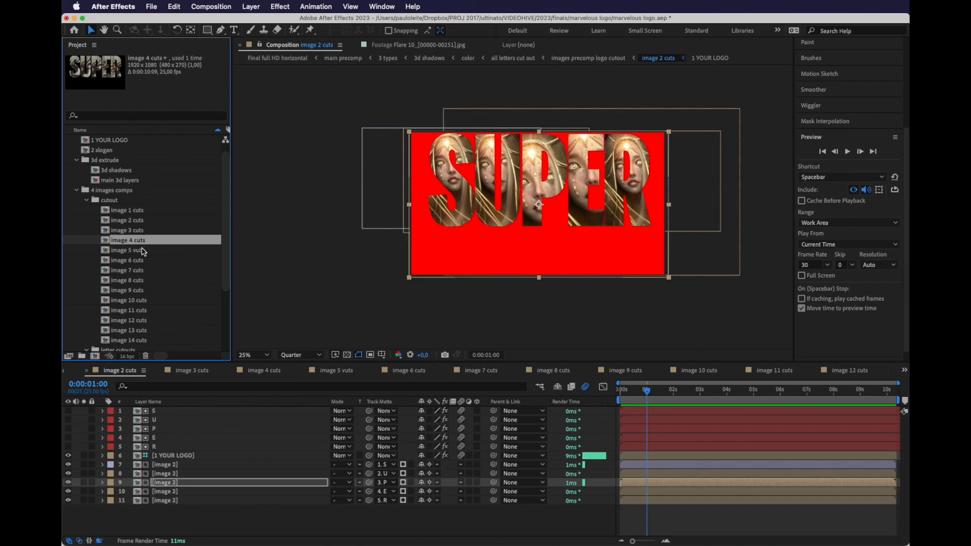
pyautogui.click(141, 250)
pyautogui.doubleClick(140, 250)
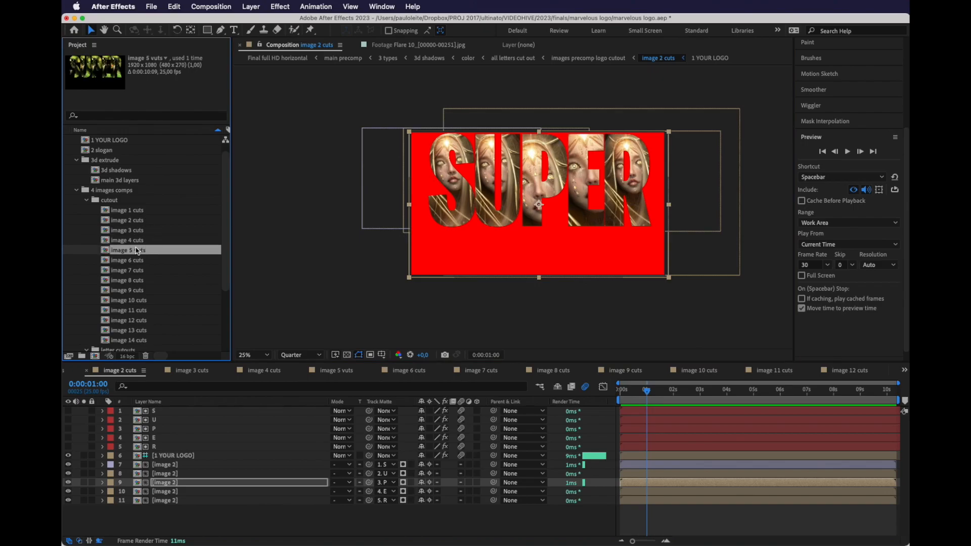
# At 0:00:00:12 in image 5 vuts, enlarge the image 5 layer matted by E and reposition it so the figure fills the letter
pyautogui.moveTo(611, 389); pyautogui.dragTo(577, 390)
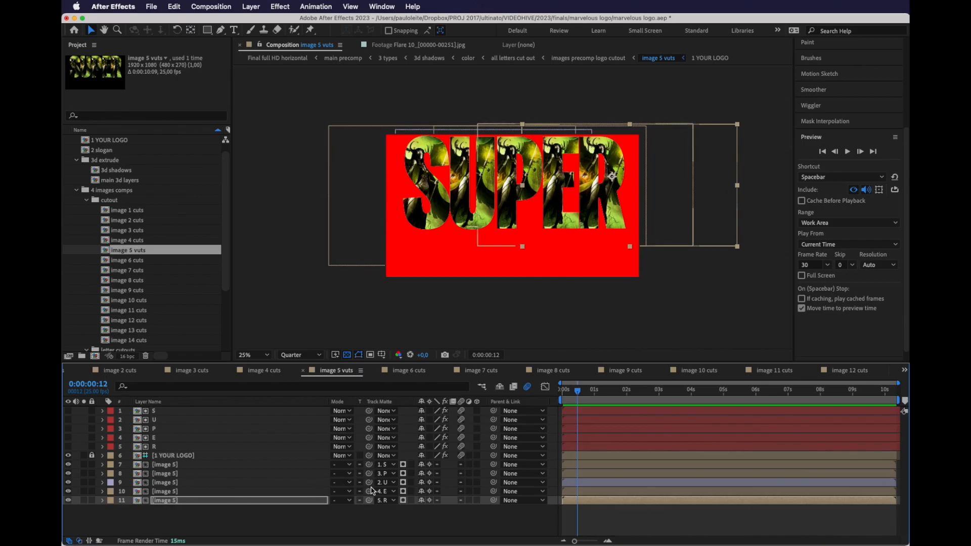
pyautogui.click(192, 491)
pyautogui.moveTo(585, 247); pyautogui.dragTo(653, 300)
pyautogui.click(556, 195)
pyautogui.moveTo(557, 194); pyautogui.dragTo(558, 221)
pyautogui.moveTo(413, 251); pyautogui.dragTo(365, 257)
pyautogui.click(576, 192)
pyautogui.moveTo(576, 192); pyautogui.dragTo(574, 201)
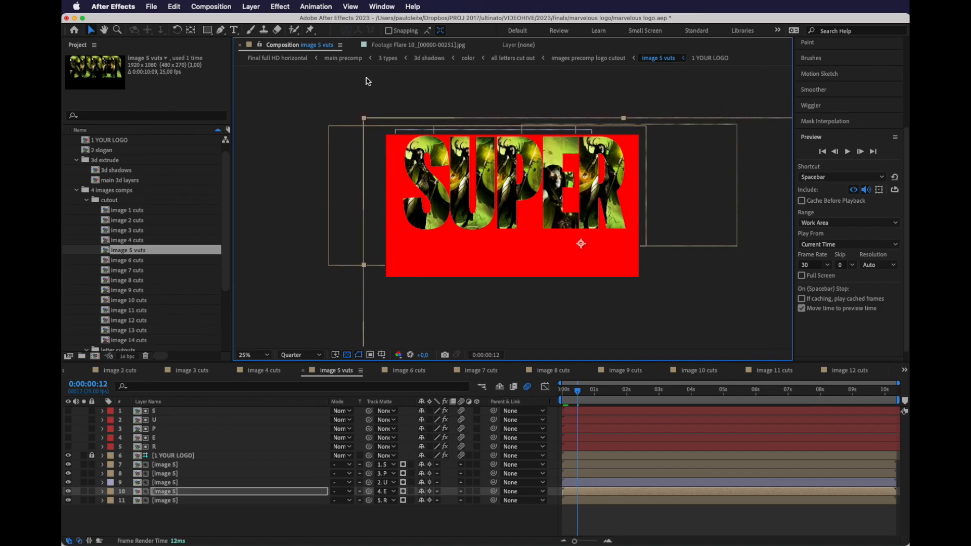
# Return to the Final full HD horizontal composition and check the frames at 0:00:01:04, at the start and at 0:00:00:03
pyautogui.click(294, 59)
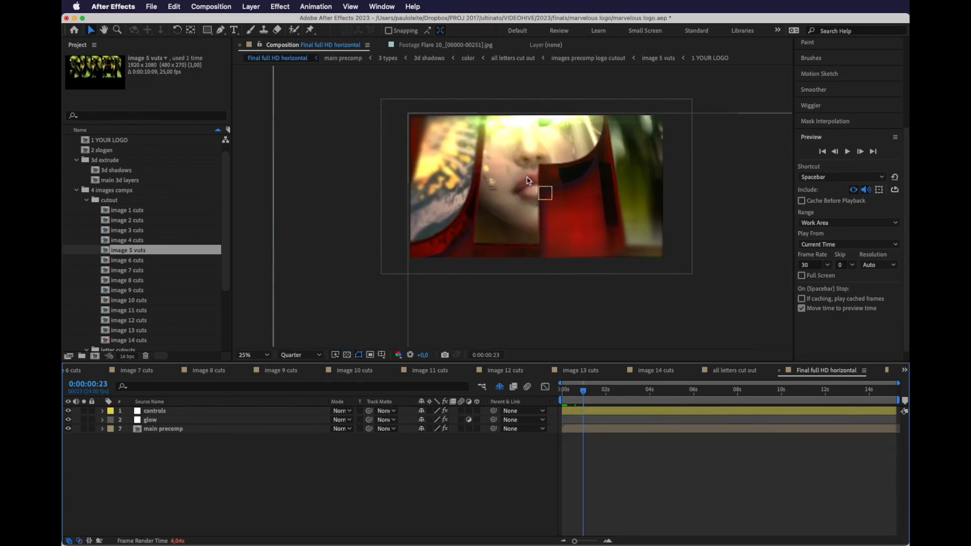
pyautogui.click(587, 392)
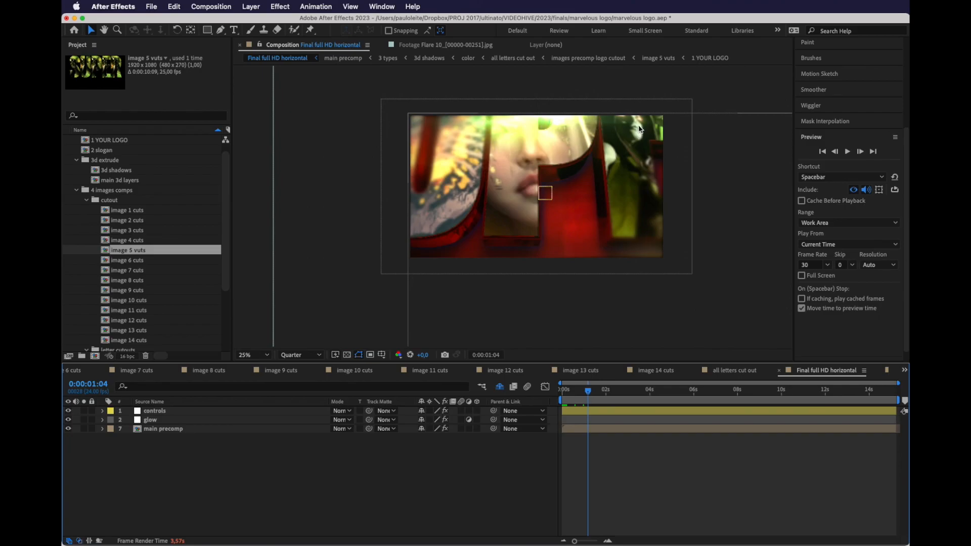
pyautogui.press('Home')
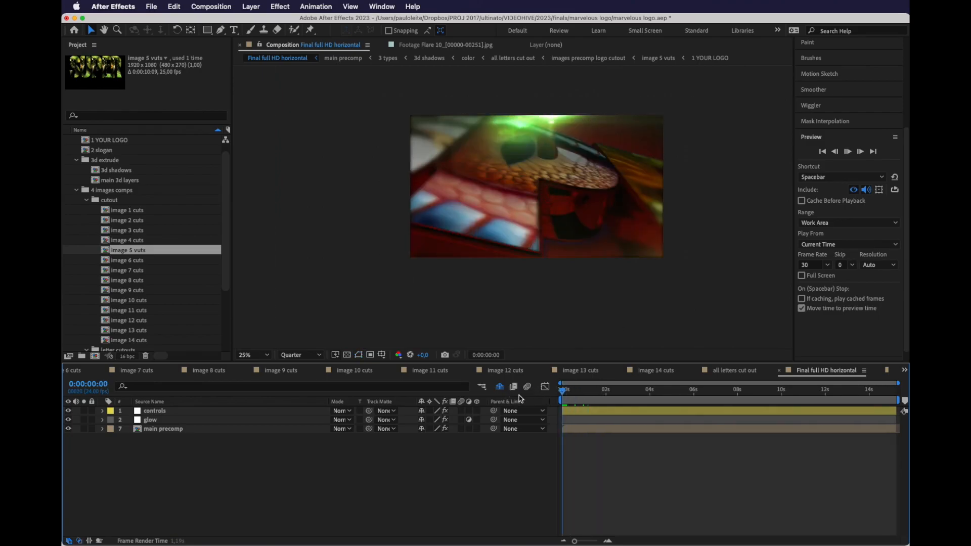
pyautogui.click(566, 392)
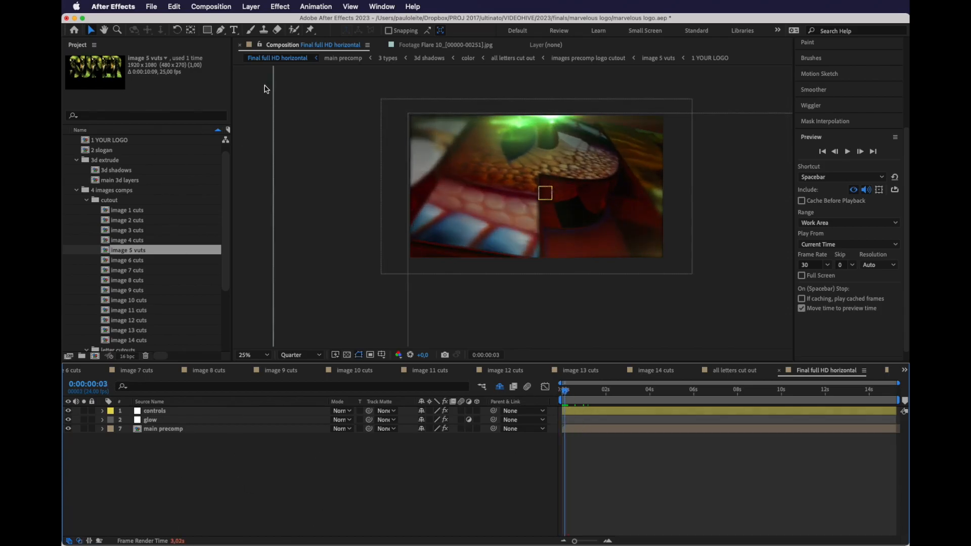
# Collapse the 4 images comps folder, reopen Final full HD horizontal from render me and show the effect controls of the controls layer
pyautogui.click(84, 202)
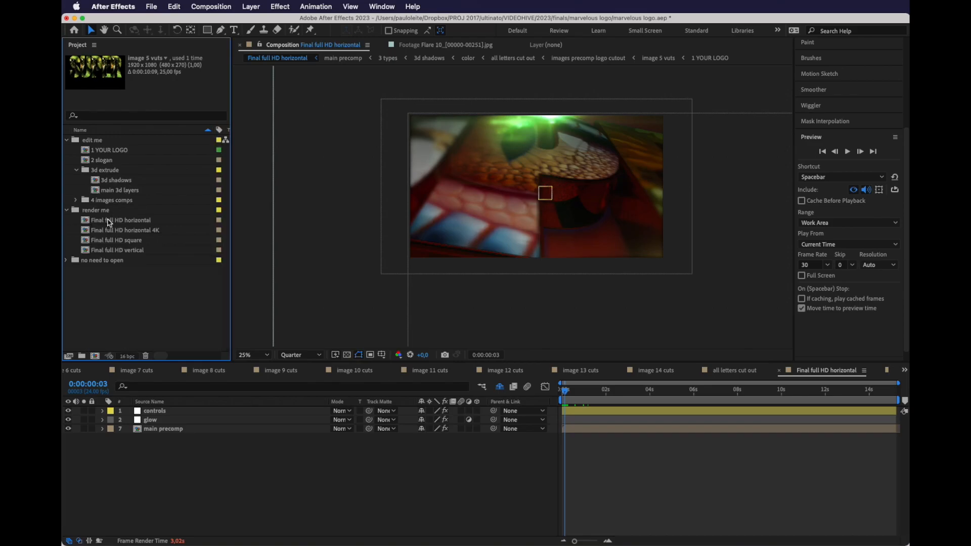
pyautogui.click(128, 224)
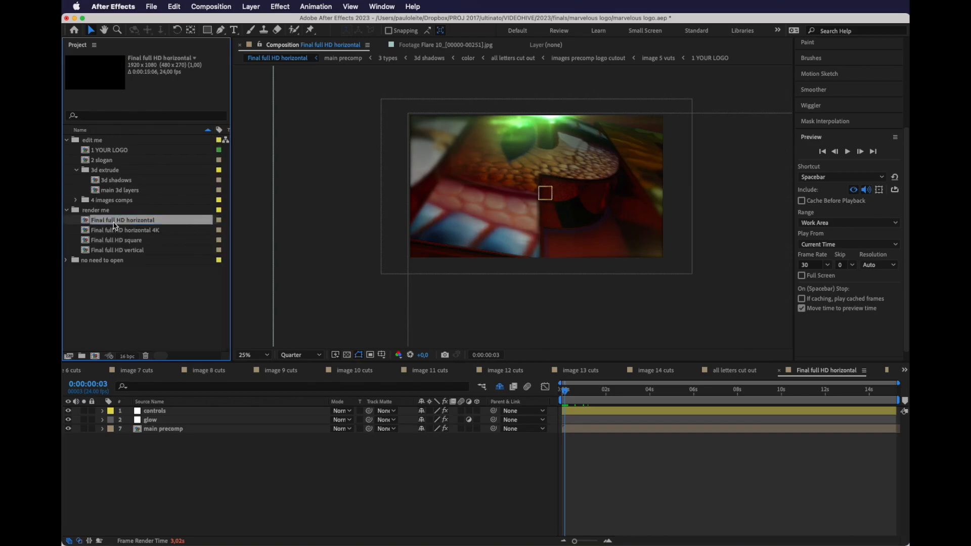
pyautogui.doubleClick(130, 223)
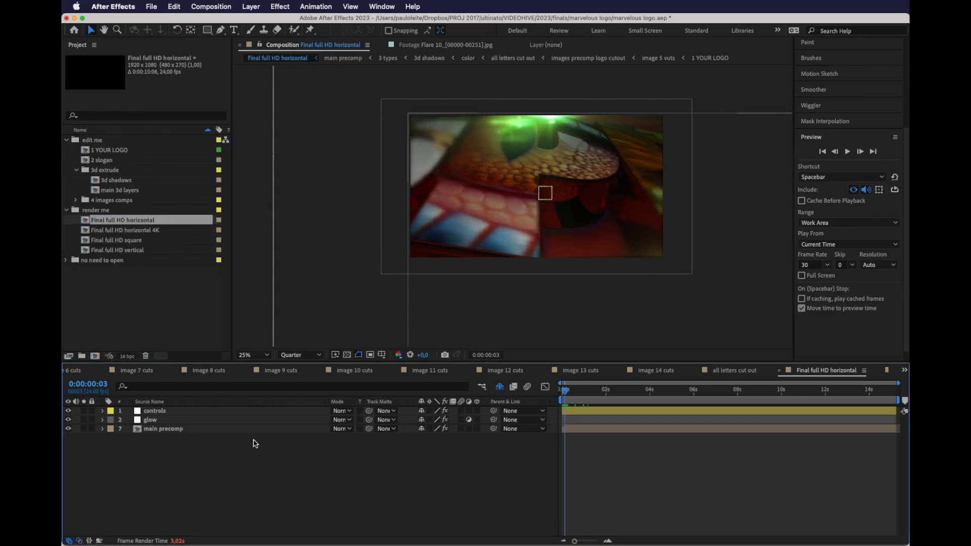
pyautogui.click(151, 412)
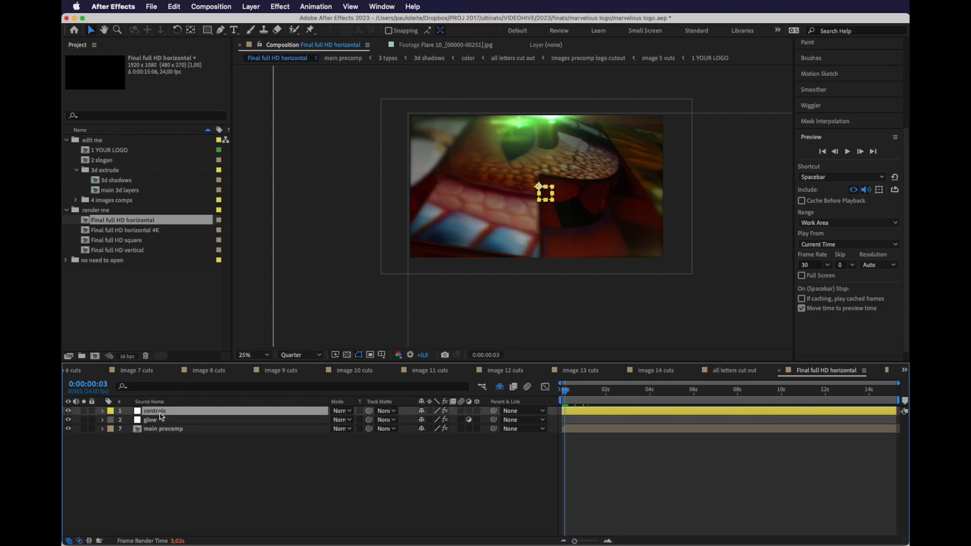
pyautogui.click(381, 6)
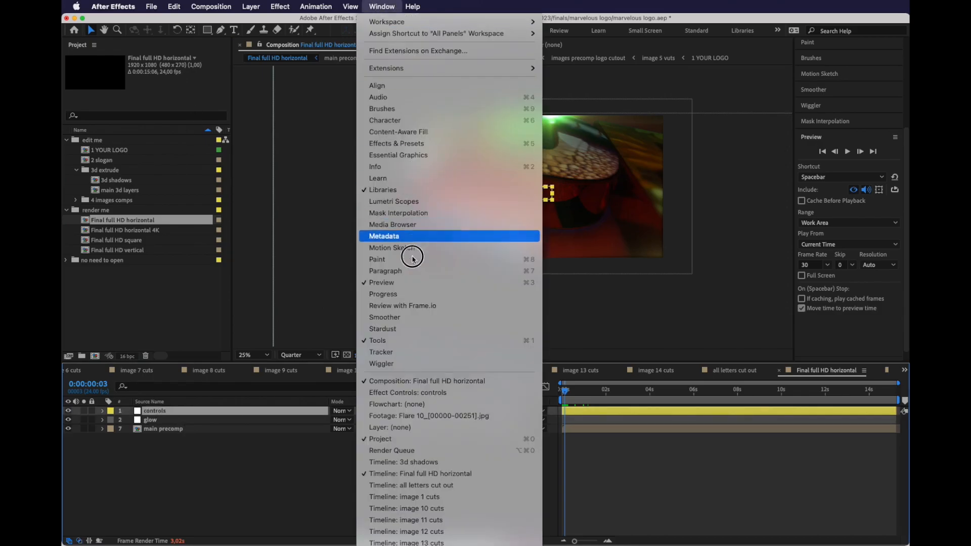
pyautogui.click(410, 392)
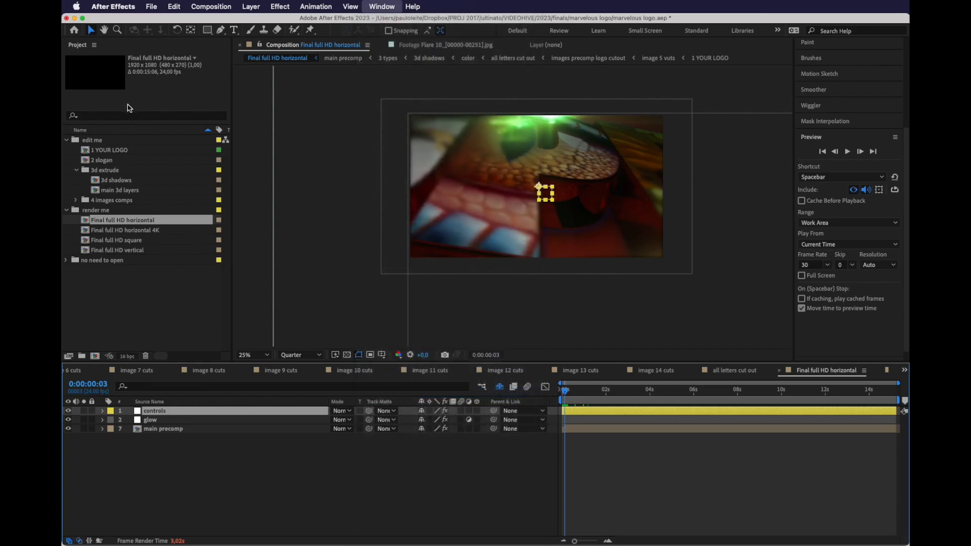
pyautogui.moveTo(276, 47)
pyautogui.mouseDown()
pyautogui.moveTo(179, 45)
pyautogui.moveTo(289, 46)
pyautogui.mouseUp()
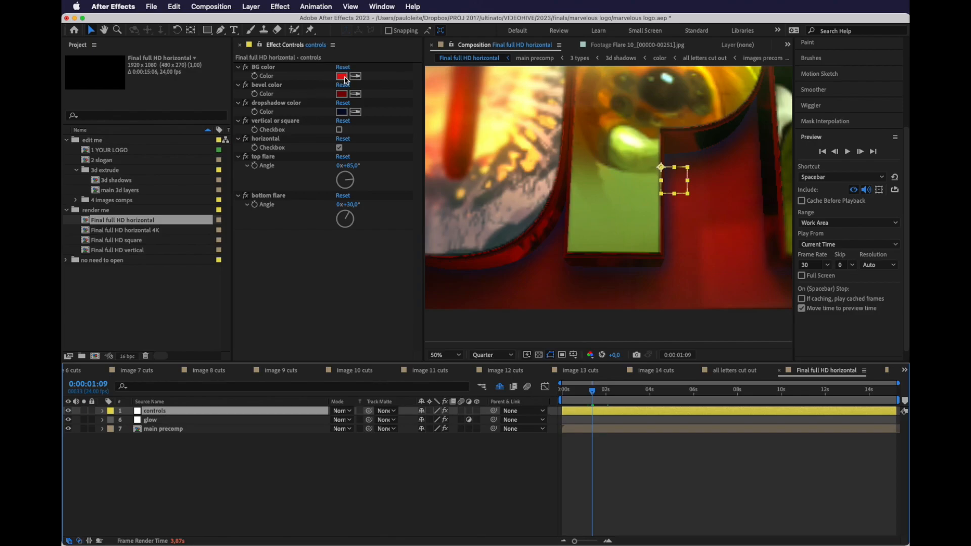
# Try cyan 12E2DD as the BG color and green 237A04 as the bevel color, cancelling each color choice
pyautogui.click(343, 77)
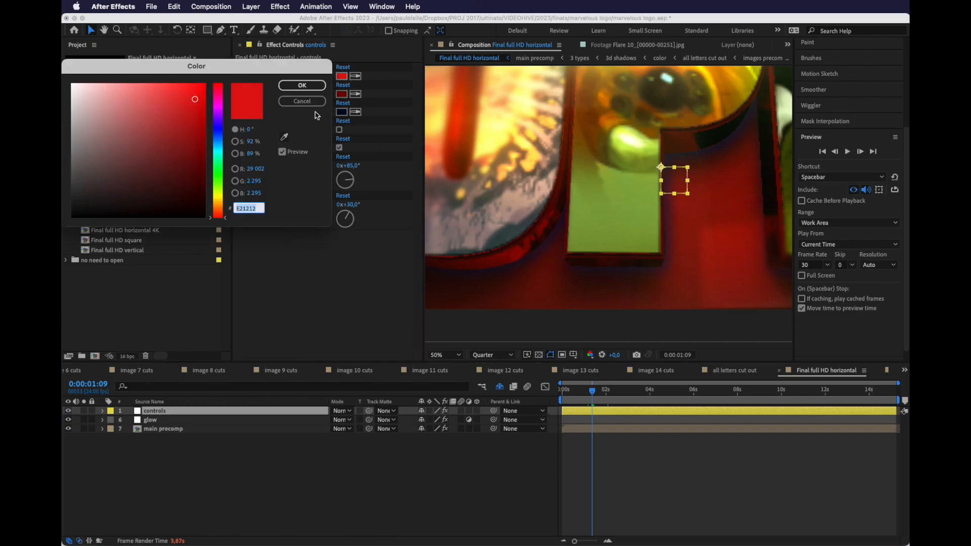
pyautogui.click(217, 151)
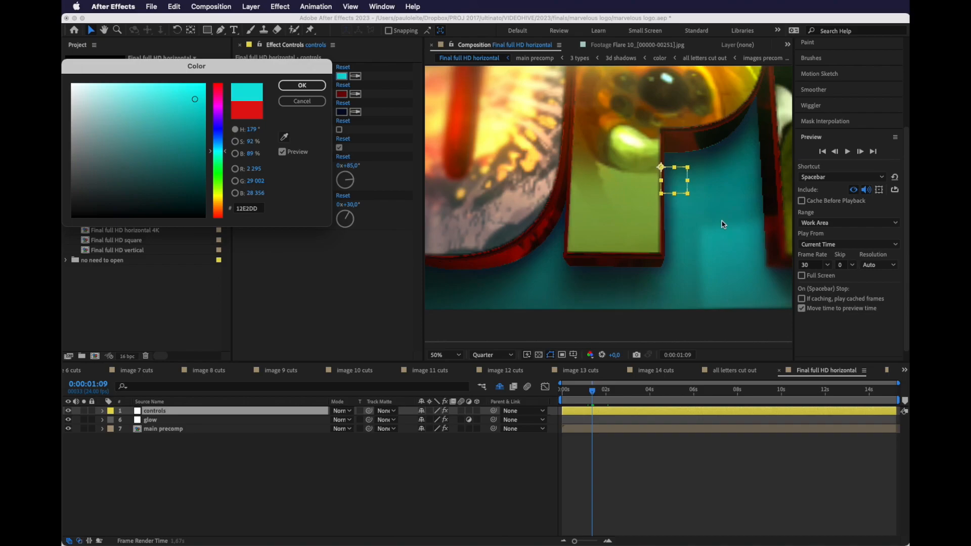
pyautogui.click(302, 101)
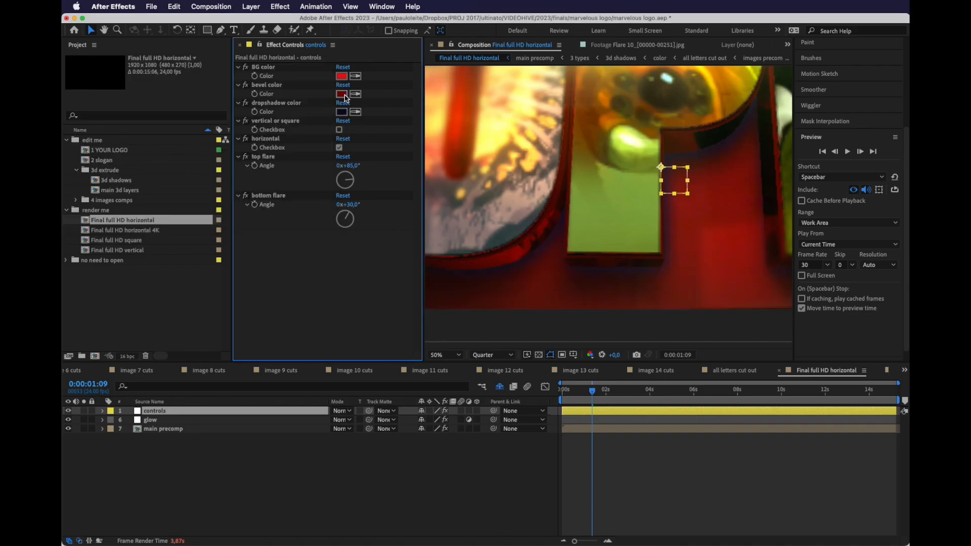
pyautogui.click(342, 94)
pyautogui.click(221, 179)
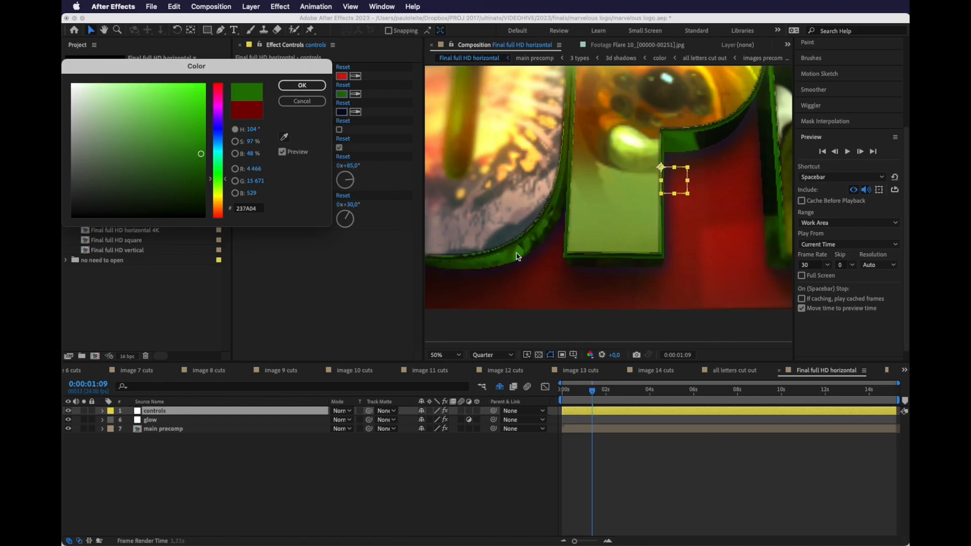
pyautogui.click(302, 101)
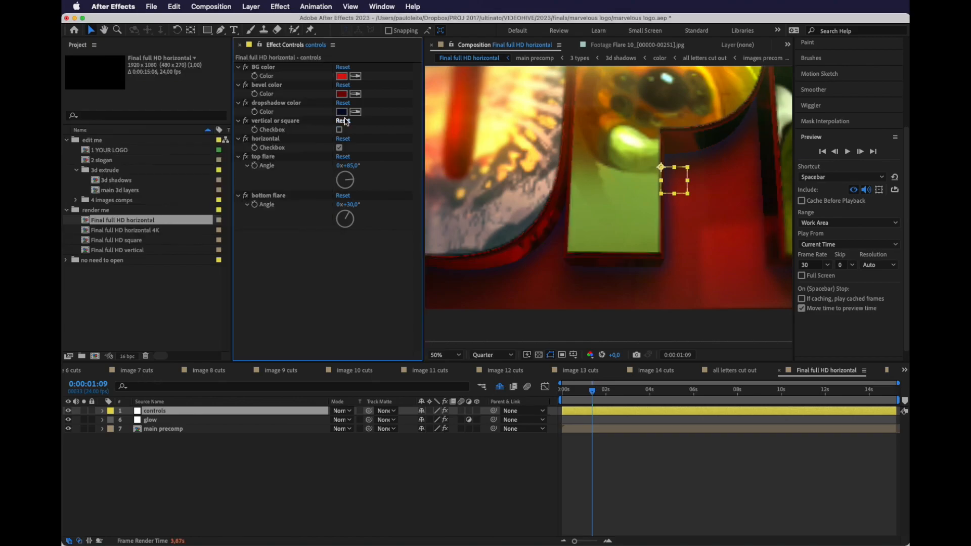
# Try magenta F804F5 and dark purple 190118 as the dropshadow color, then cancel the color choice
pyautogui.click(342, 112)
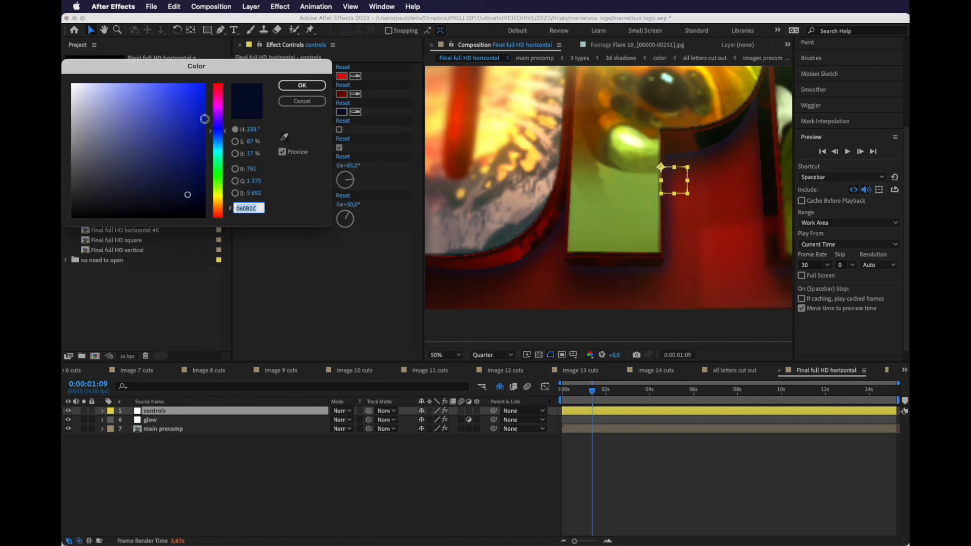
pyautogui.click(219, 105)
pyautogui.click(201, 86)
pyautogui.moveTo(201, 85); pyautogui.dragTo(203, 87)
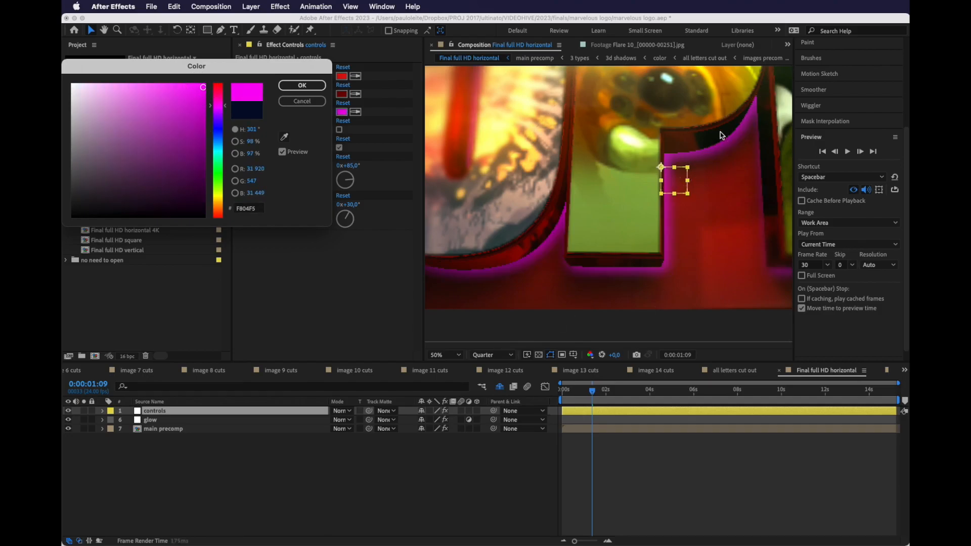
pyautogui.click(203, 200)
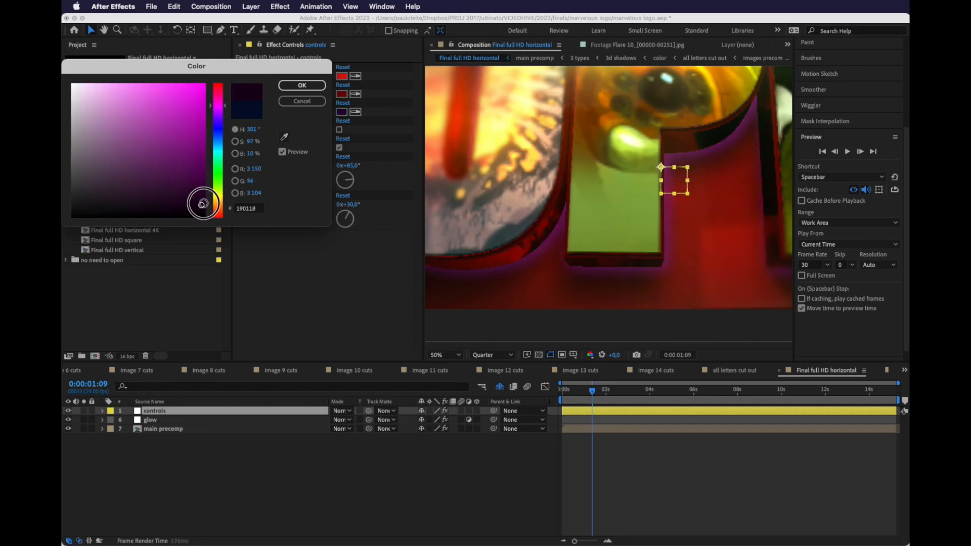
pyautogui.click(302, 101)
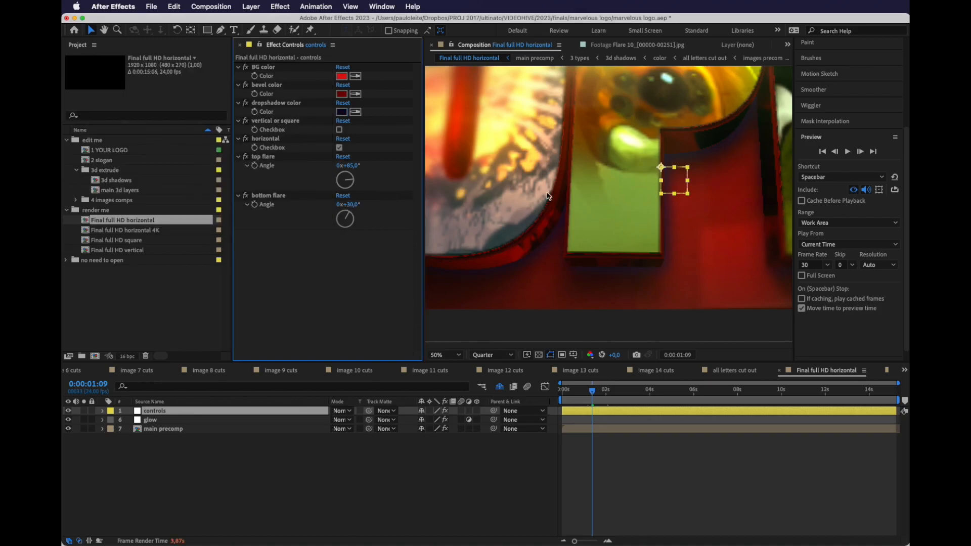
# Set the top flare angle to 308° on the controls layer while viewing the frame at 0:00:00:12
pyautogui.scroll(-2, 651, 207)
pyautogui.moveTo(581, 392); pyautogui.dragTo(573, 392)
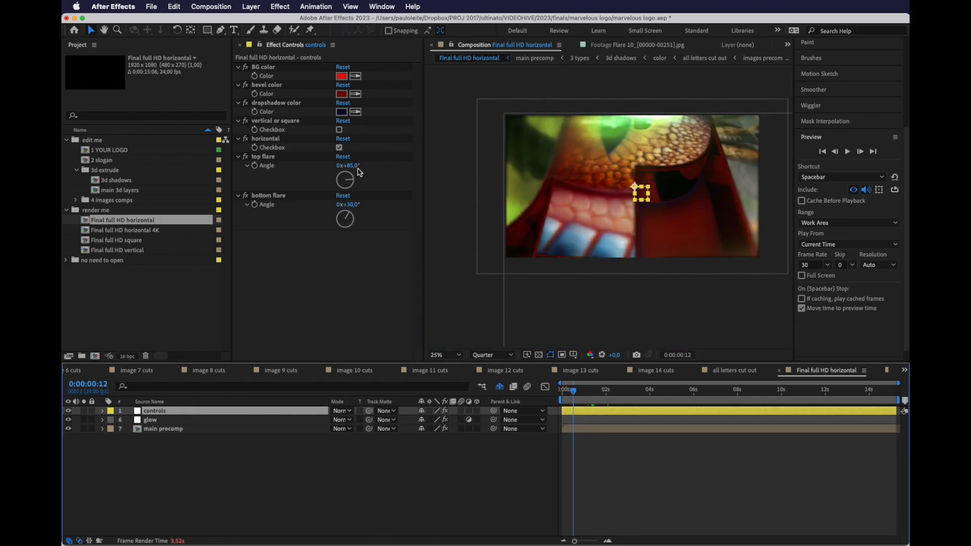
pyautogui.moveTo(352, 165); pyautogui.dragTo(482, 170)
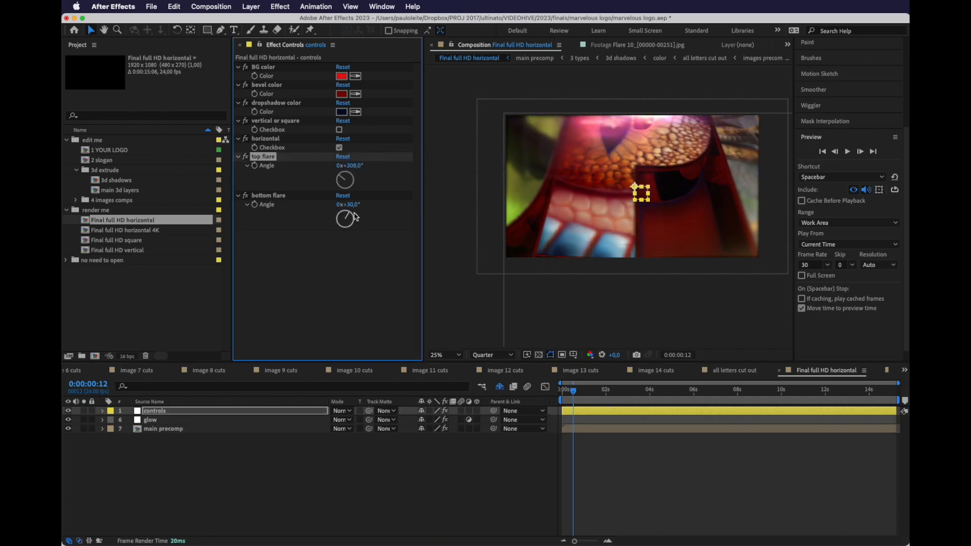
# Set the bottom flare angle to 181° while viewing 0:00:02:14, and check the frame at 0:00:03:03
pyautogui.press('space')
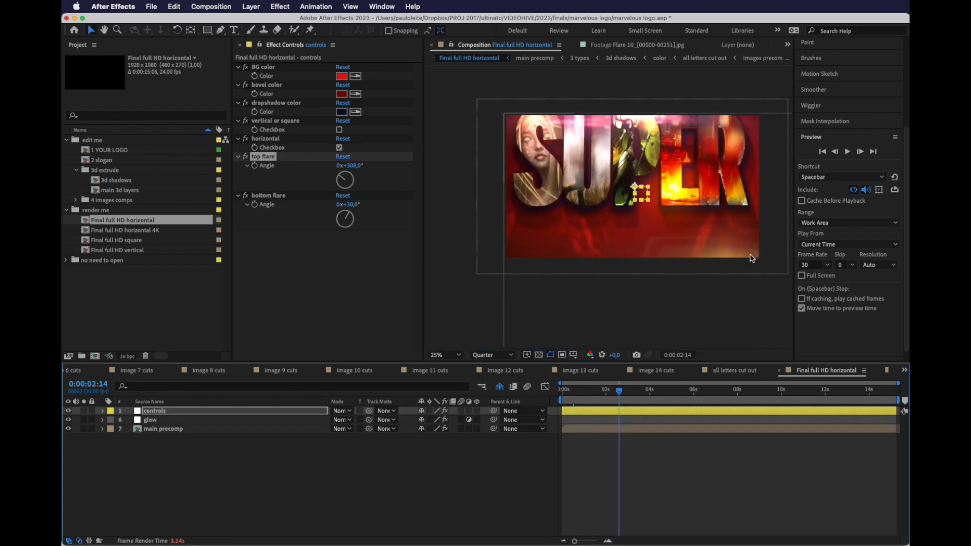
pyautogui.moveTo(354, 205); pyautogui.dragTo(429, 211)
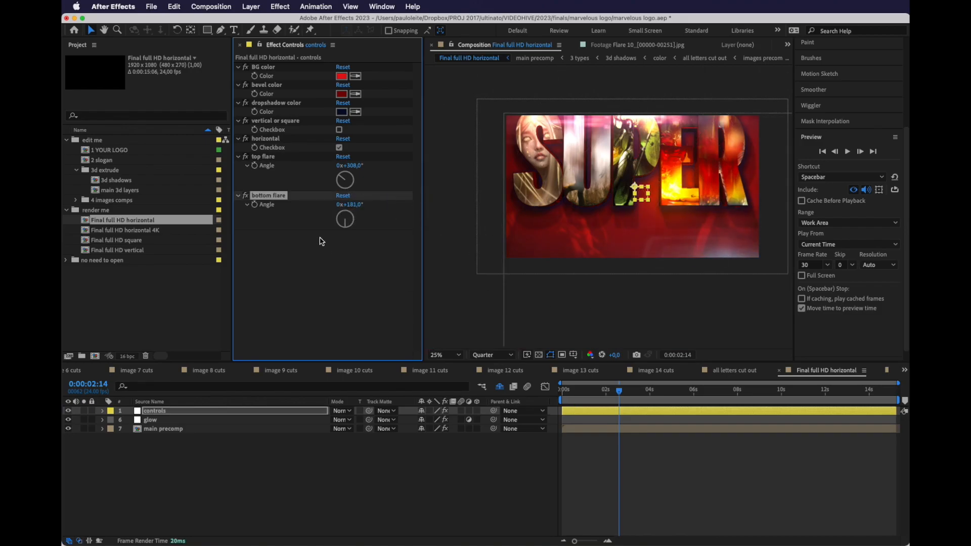
pyautogui.click(630, 399)
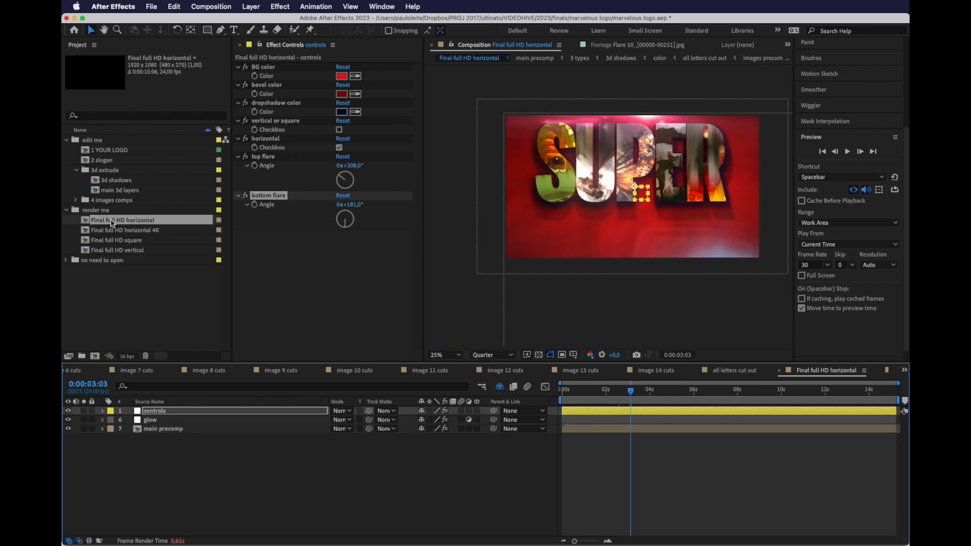
# Open the Final full HD square composition, check it at 0:00:00:22 and 0:00:03:00, and open Final full HD vertical
pyautogui.click(131, 232)
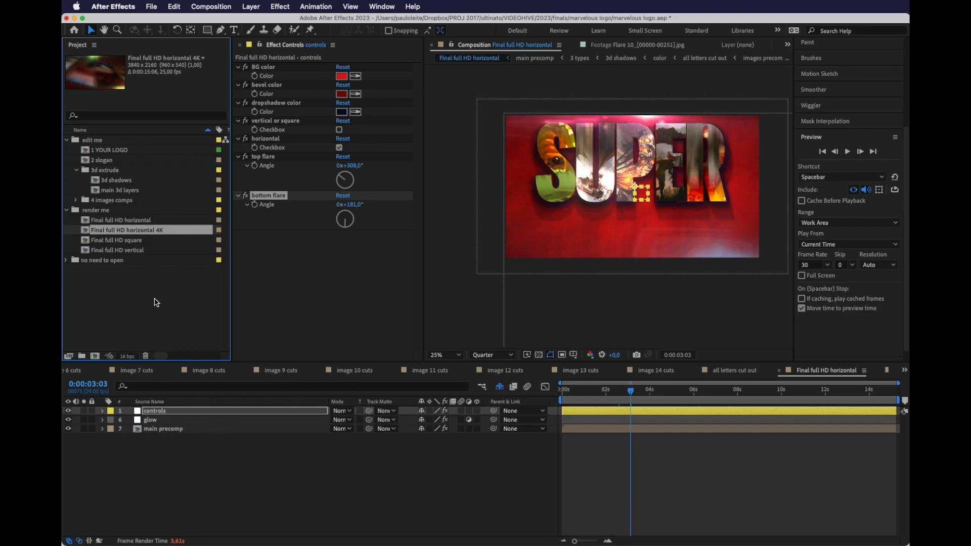
pyautogui.click(136, 241)
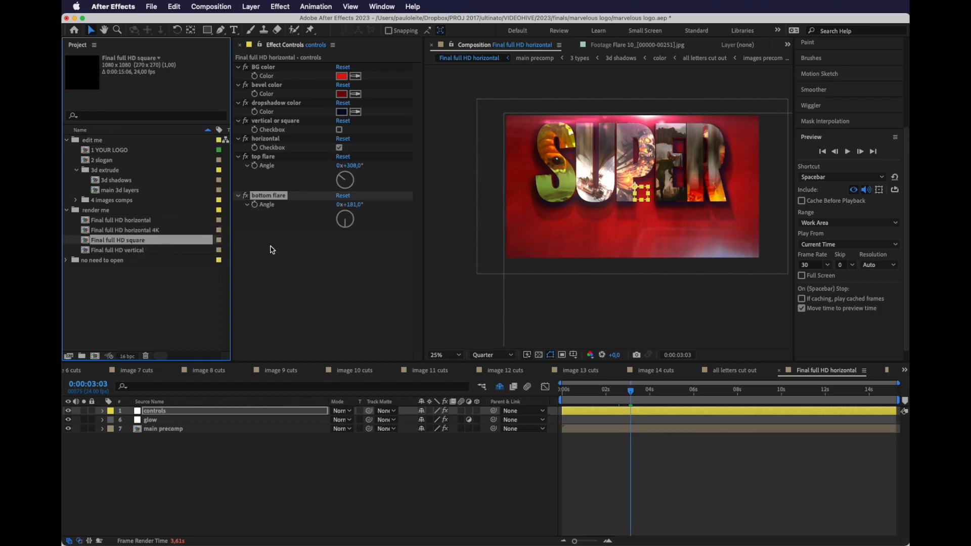
pyautogui.doubleClick(147, 240)
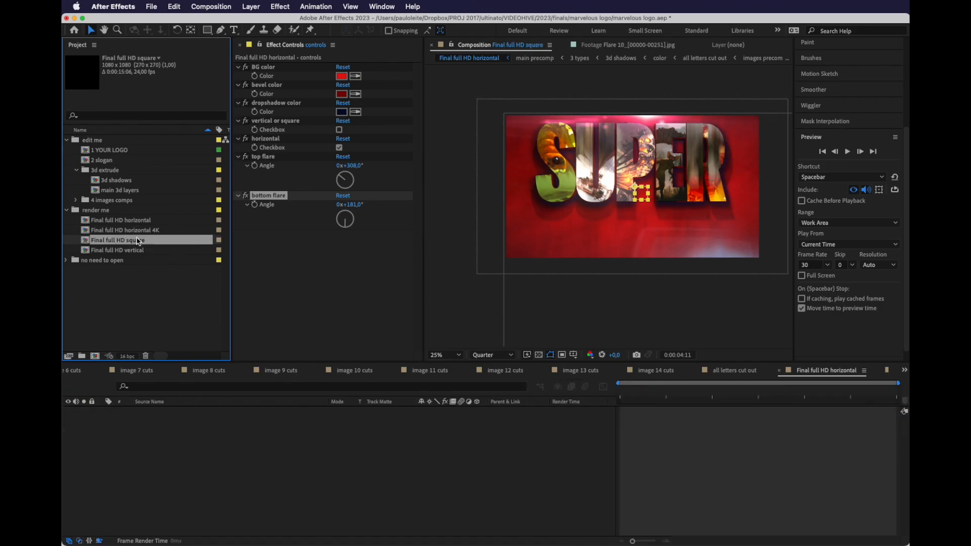
pyautogui.click(551, 400)
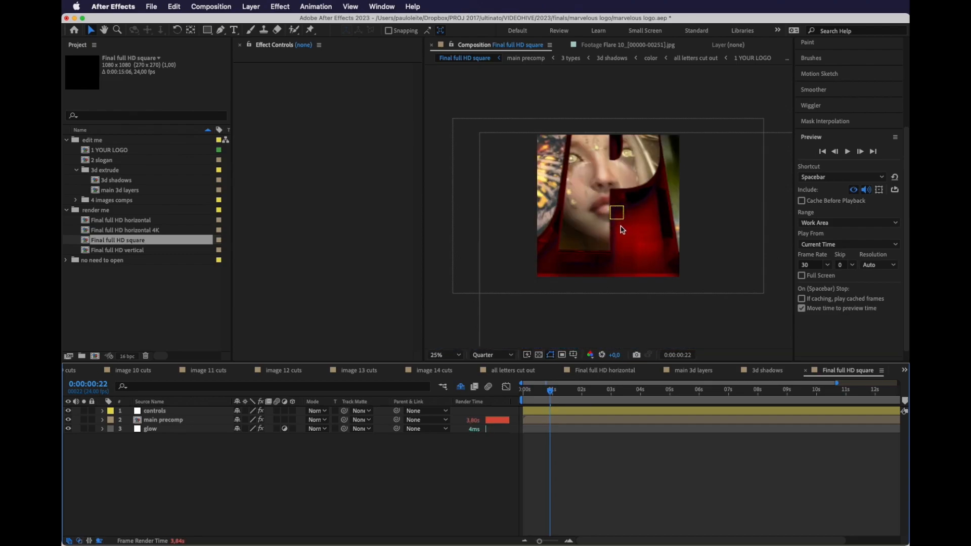
pyautogui.click(610, 394)
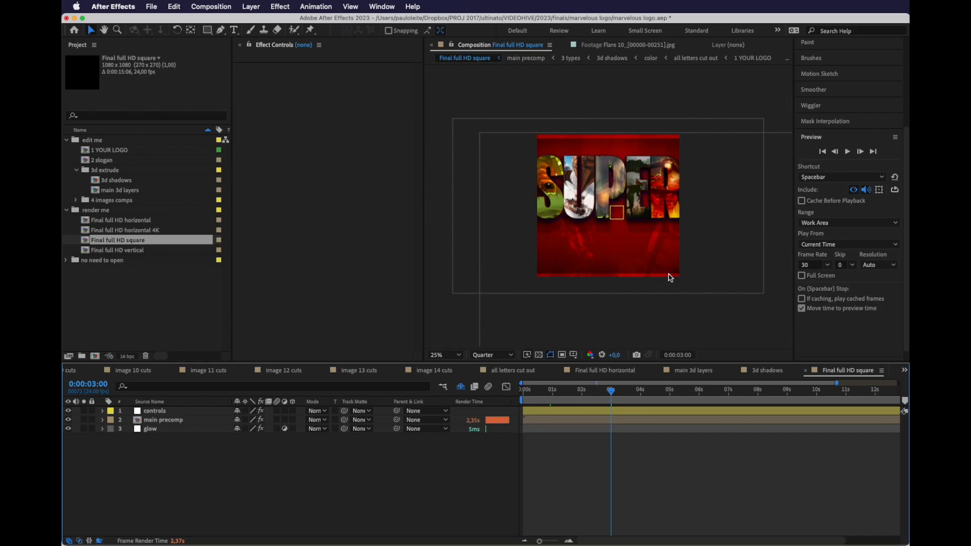
pyautogui.doubleClick(146, 250)
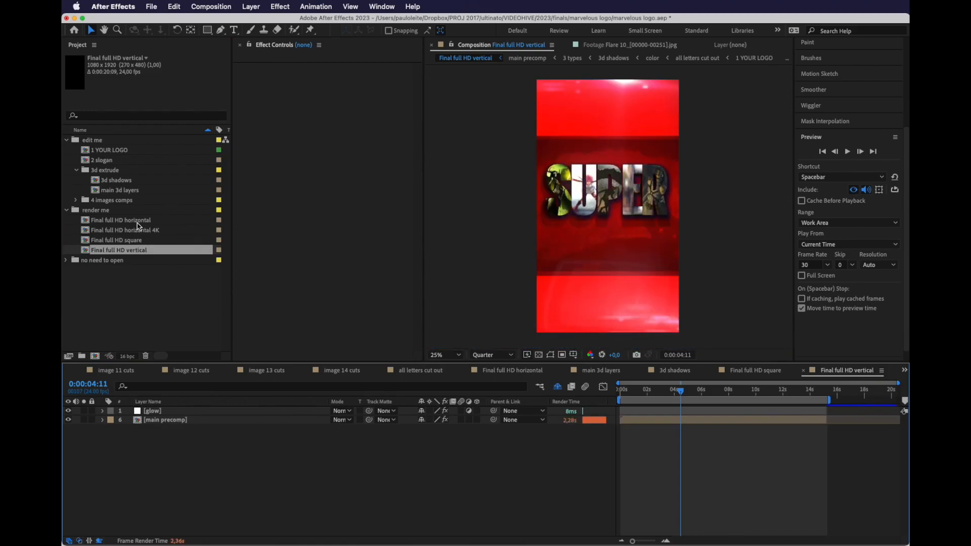
# Reopen Final full HD horizontal, enable the vertical or square checkbox of its controls layer and disable the horizontal one
pyautogui.doubleClick(137, 223)
pyautogui.click(339, 147)
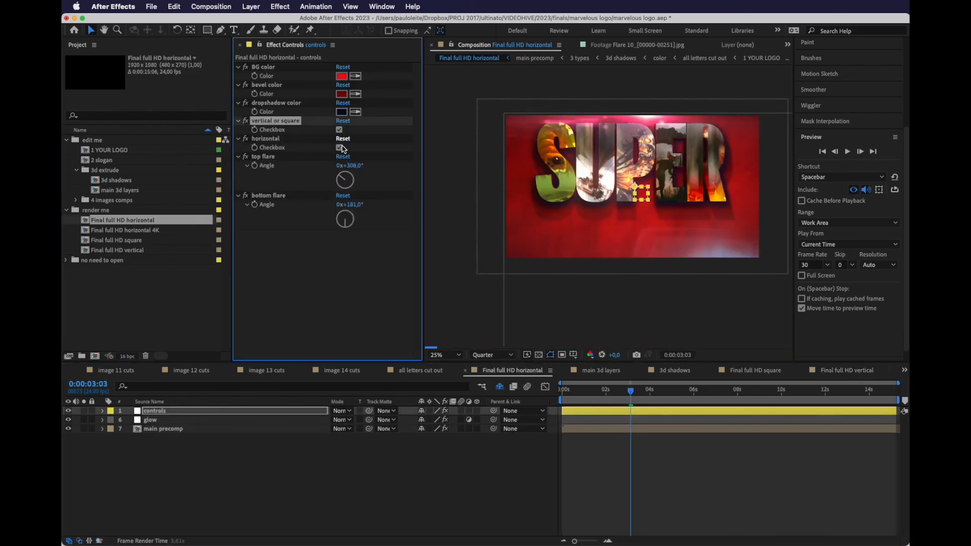
pyautogui.click(340, 147)
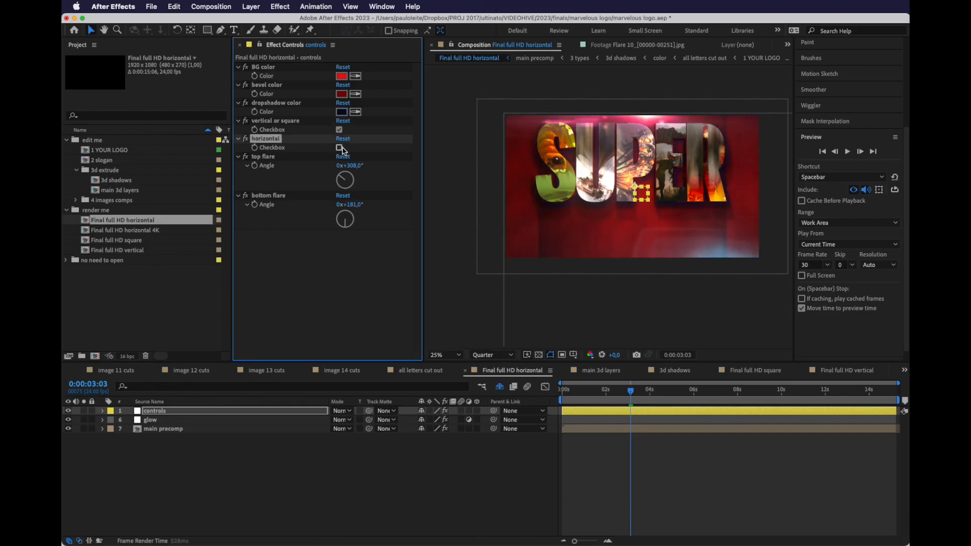
# Open Final full HD vertical and view it at 0:00:04:11, and check Final full HD square at 0:00:04:15
pyautogui.click(126, 250)
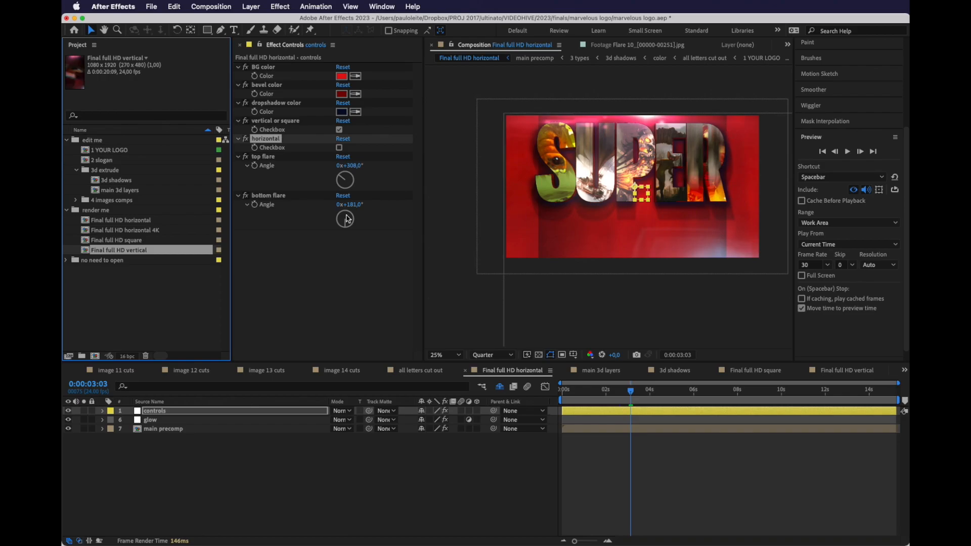
pyautogui.doubleClick(131, 251)
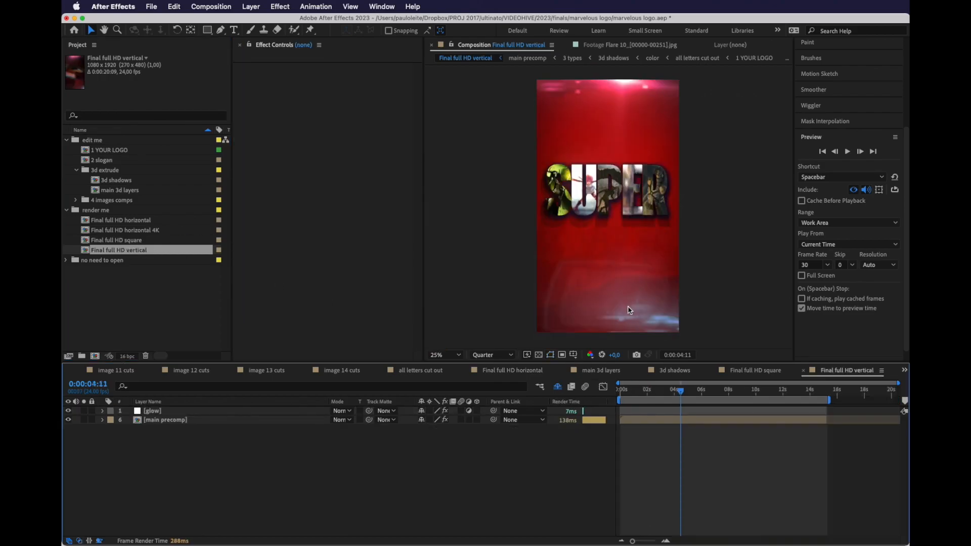
pyautogui.scroll(-1, 698, 292)
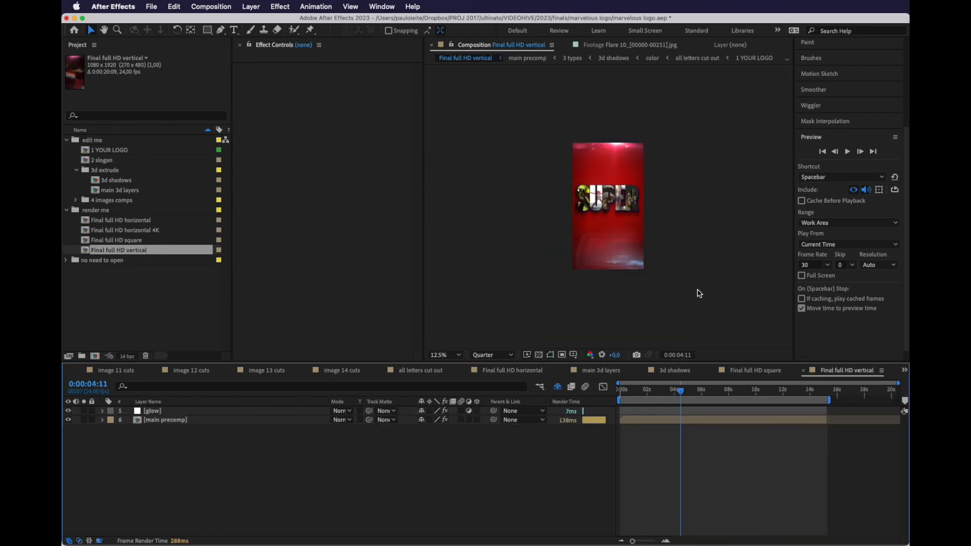
pyautogui.scroll(1, 699, 293)
pyautogui.doubleClick(119, 240)
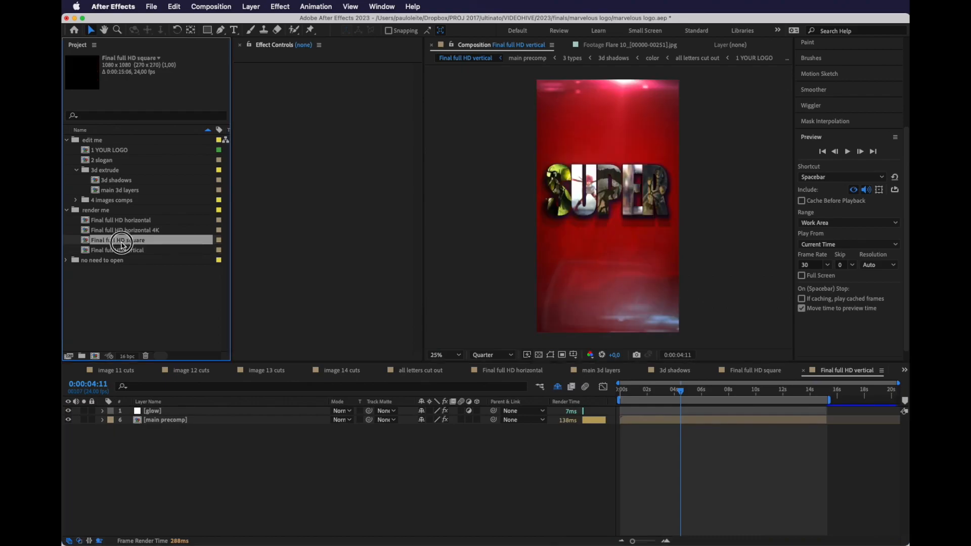
pyautogui.click(659, 389)
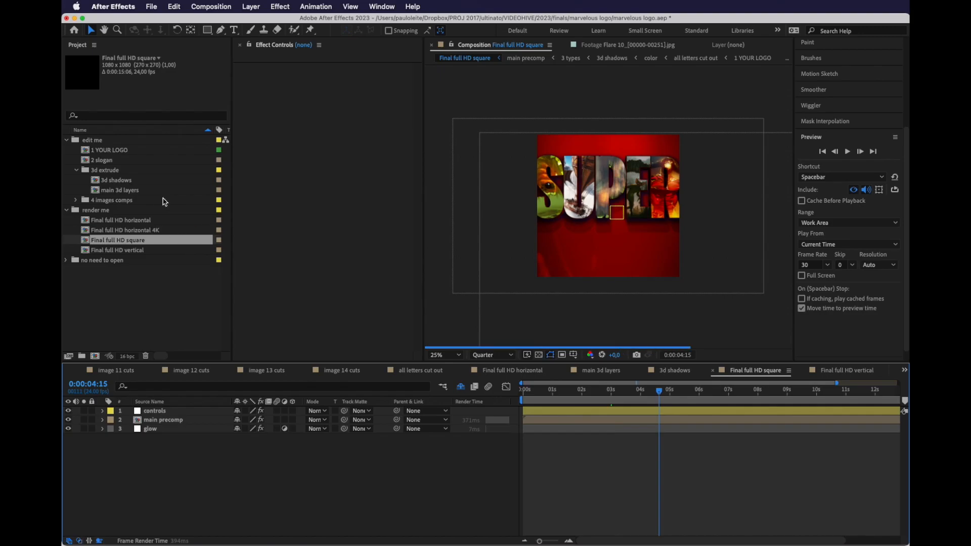
# Switch back to Final full HD horizontal, and view Final full HD vertical at 0:00:00:09
pyautogui.click(131, 221)
pyautogui.doubleClick(131, 222)
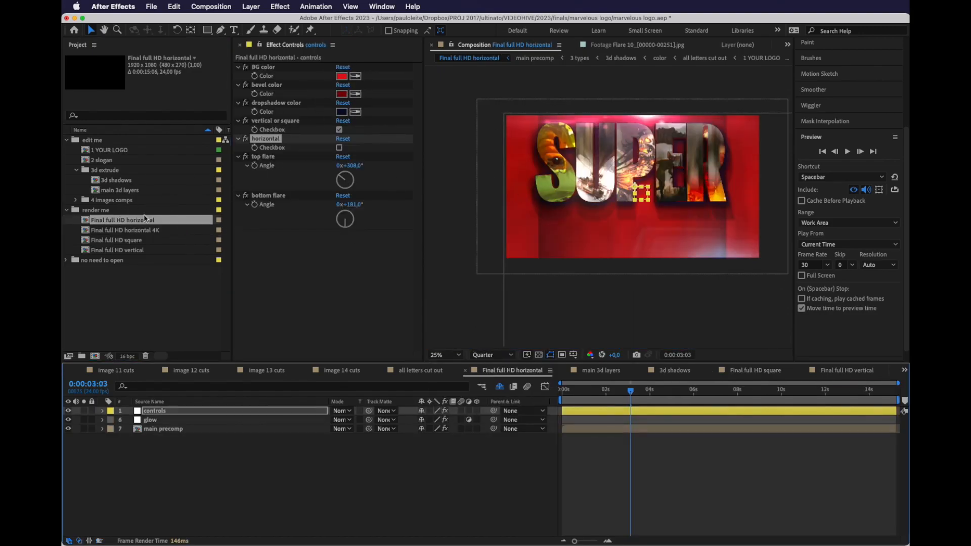
pyautogui.doubleClick(119, 250)
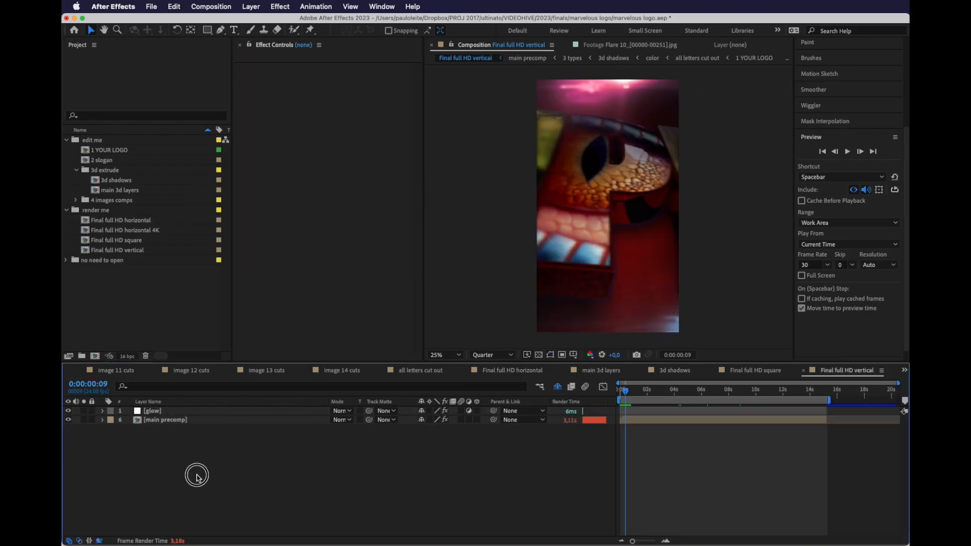
# Reopen Final full HD horizontal, enable the horizontal checkbox of its controls layer and disable the vertical or square one
pyautogui.click(118, 222)
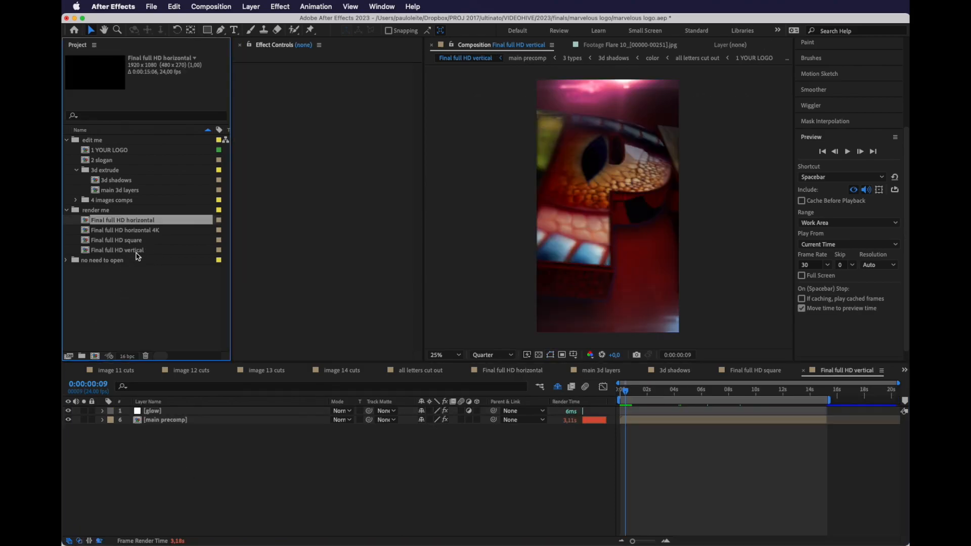
pyautogui.doubleClick(140, 221)
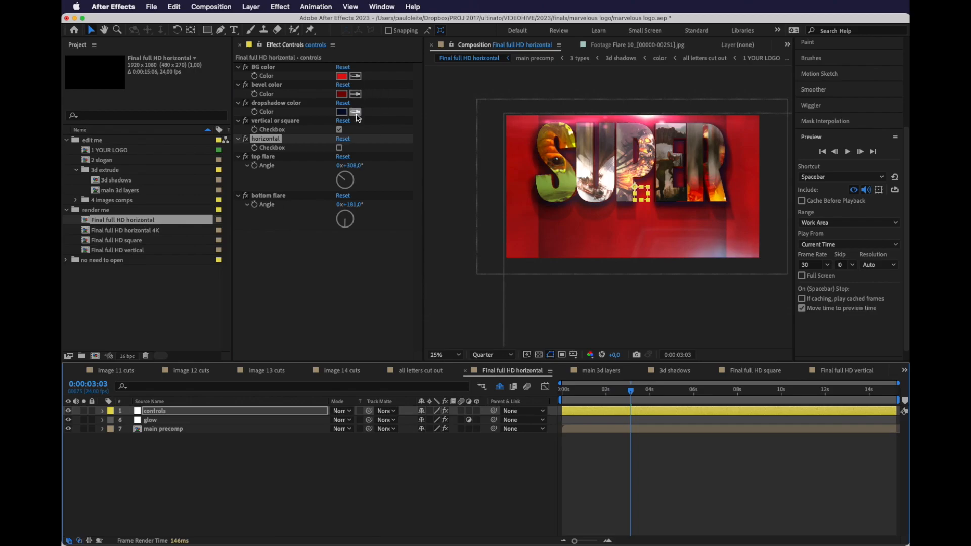
pyautogui.click(339, 147)
pyautogui.click(338, 129)
# Add the Final full HD horizontal composition to the render queue and save its output destination as Final full HD horizontal.mov
pyautogui.click(138, 276)
pyautogui.click(132, 220)
pyautogui.click(232, 6)
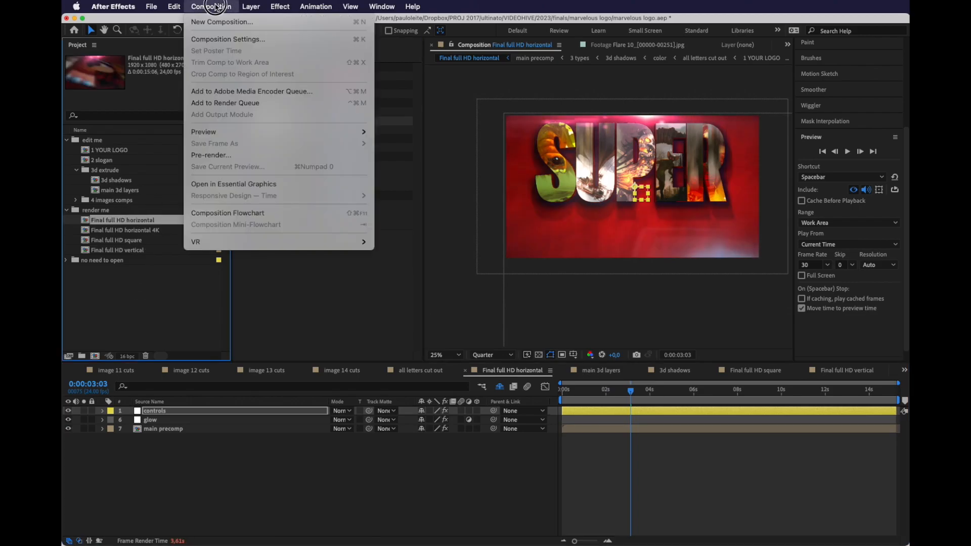
pyautogui.click(238, 99)
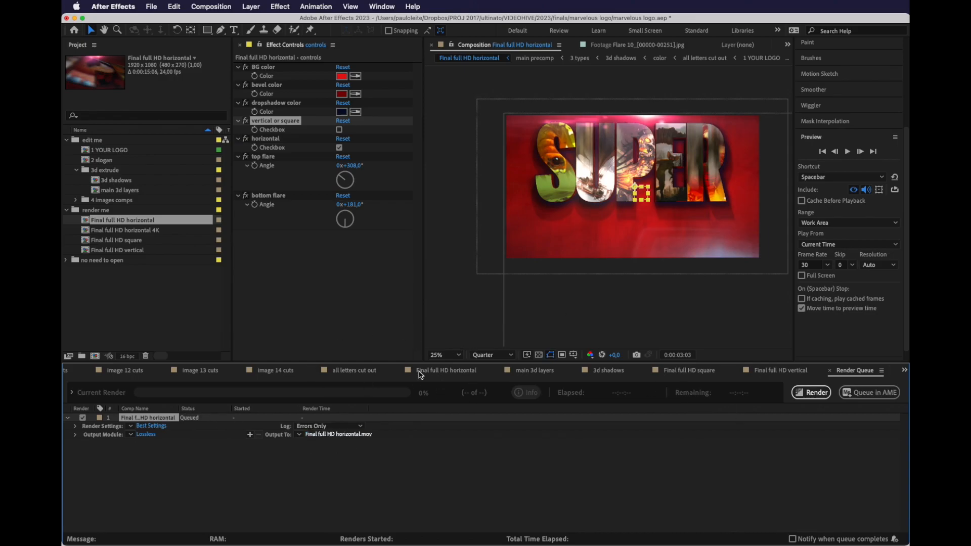
pyautogui.click(338, 434)
pyautogui.click(888, 464)
# Set the queued render's output module to QuickTime with the Apple ProRes 422 HQ video codec
pyautogui.click(146, 434)
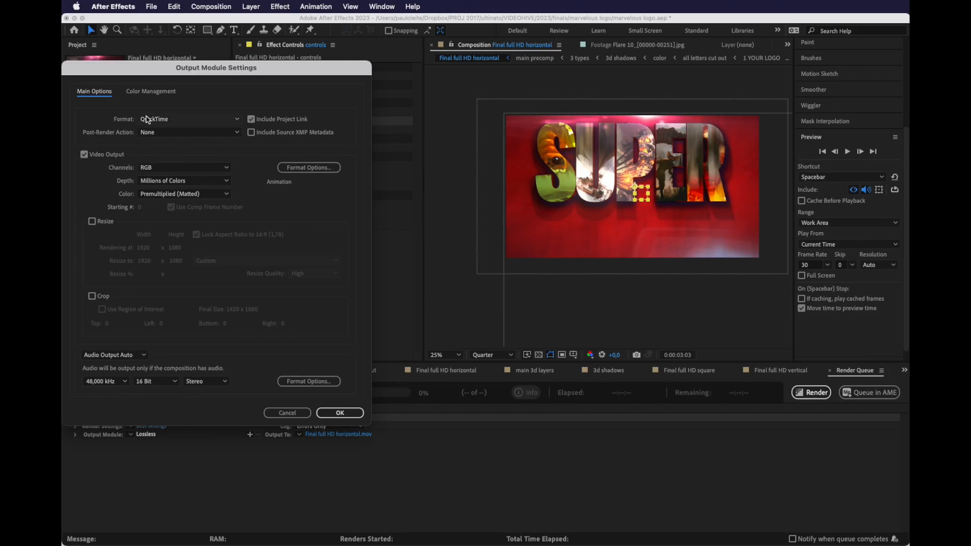
pyautogui.click(303, 167)
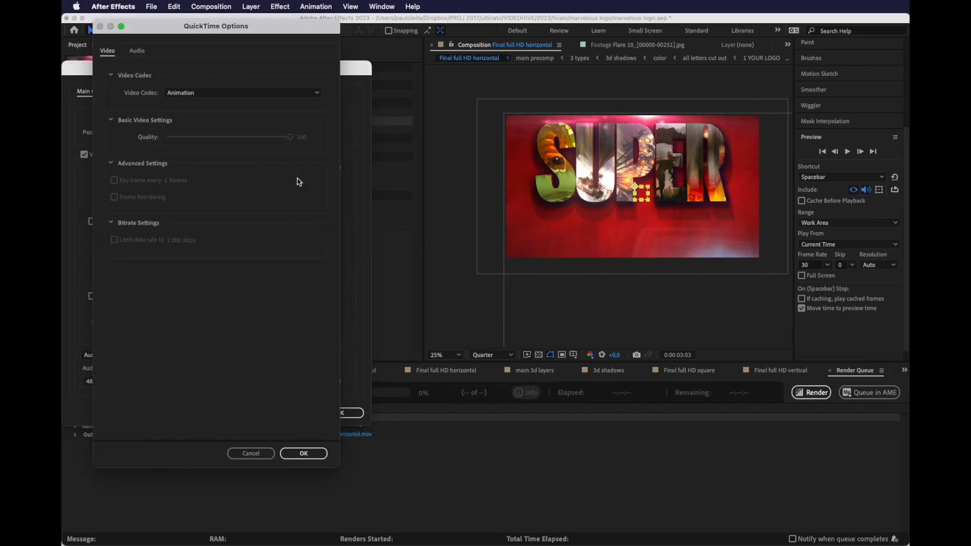
pyautogui.click(207, 95)
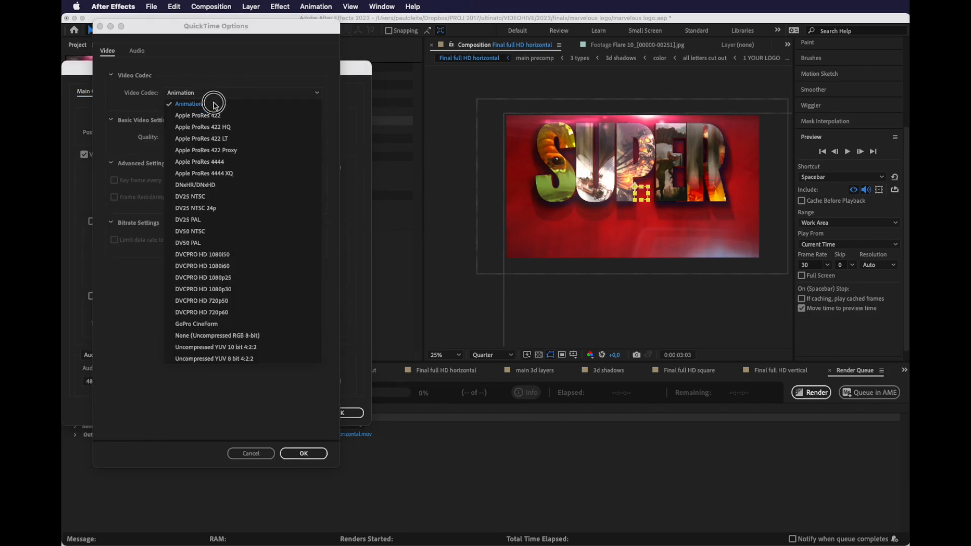
pyautogui.click(233, 129)
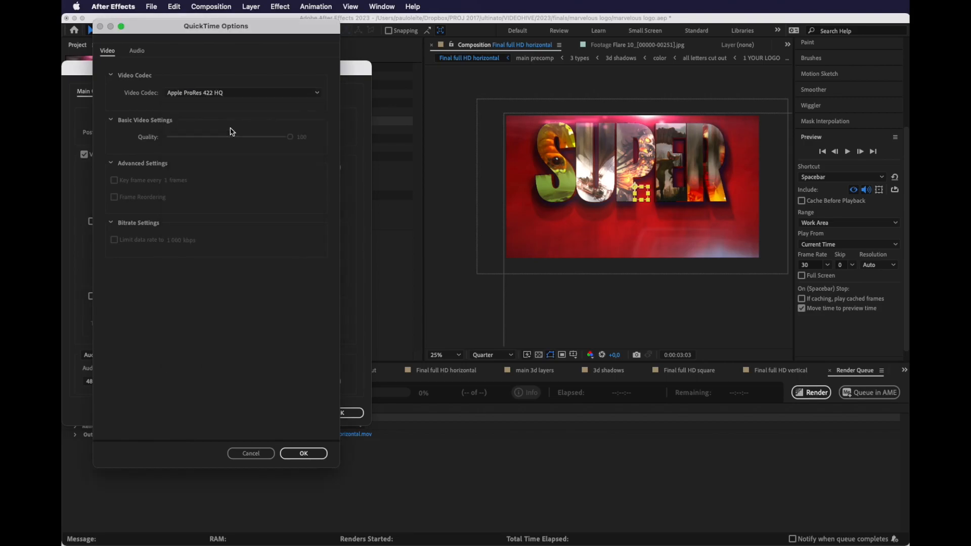
pyautogui.click(304, 454)
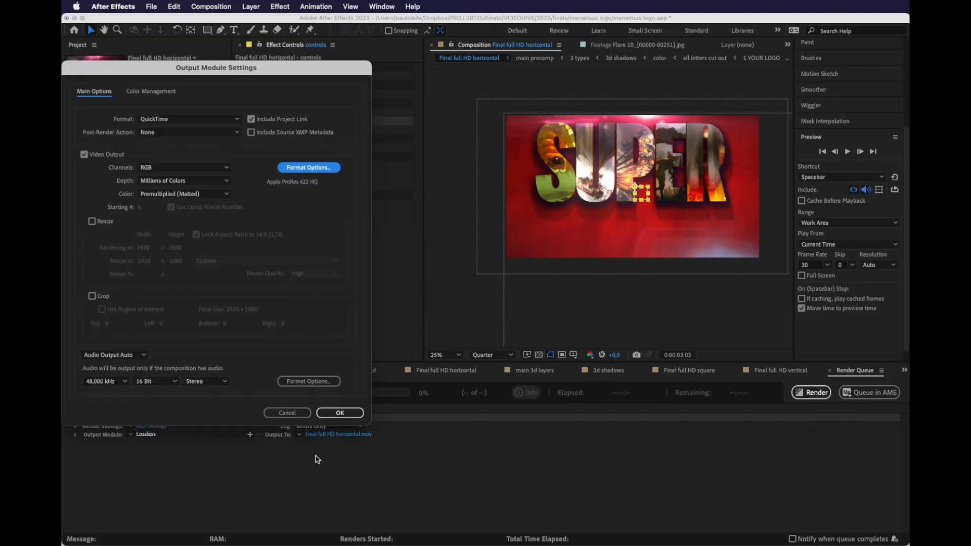
pyautogui.click(346, 414)
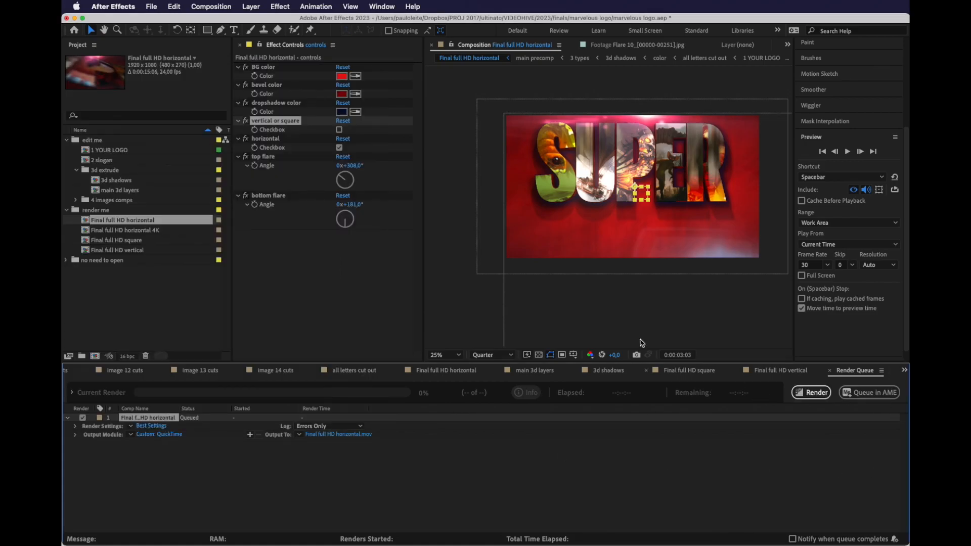